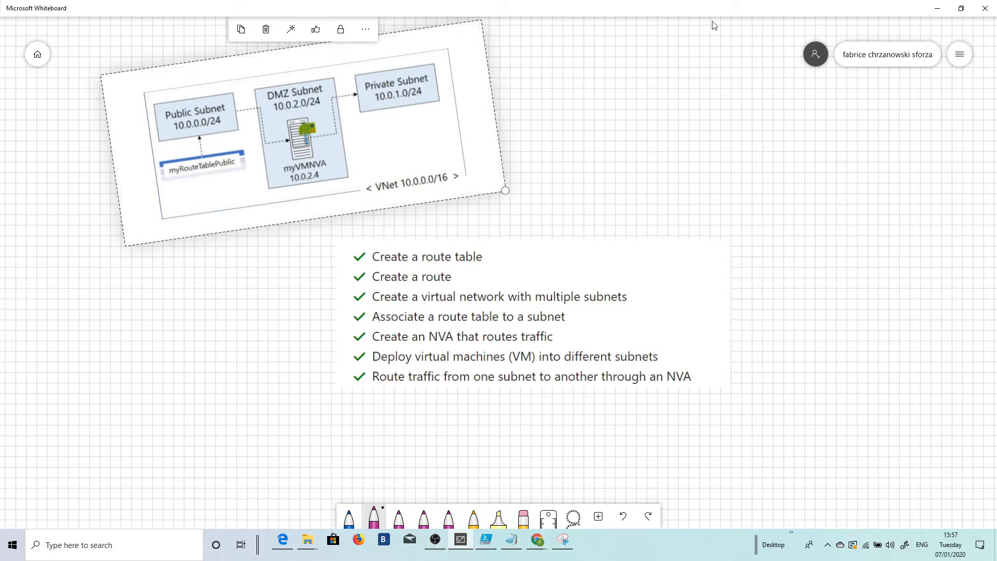
Step: Switch to the Azure portal, find the Route tables service and start a new route table
left_click(941, 11)
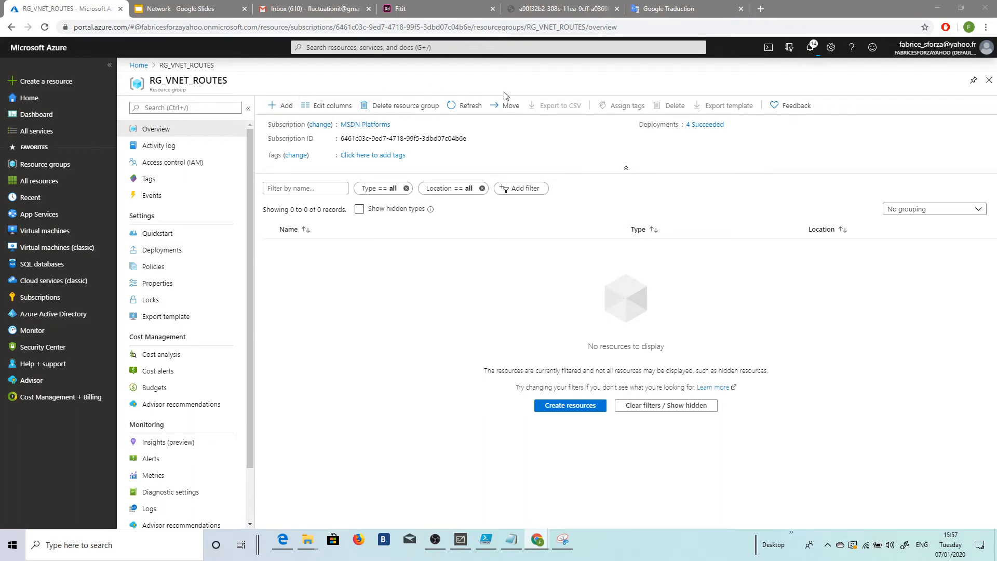
left_click(393, 70)
left_click(413, 48)
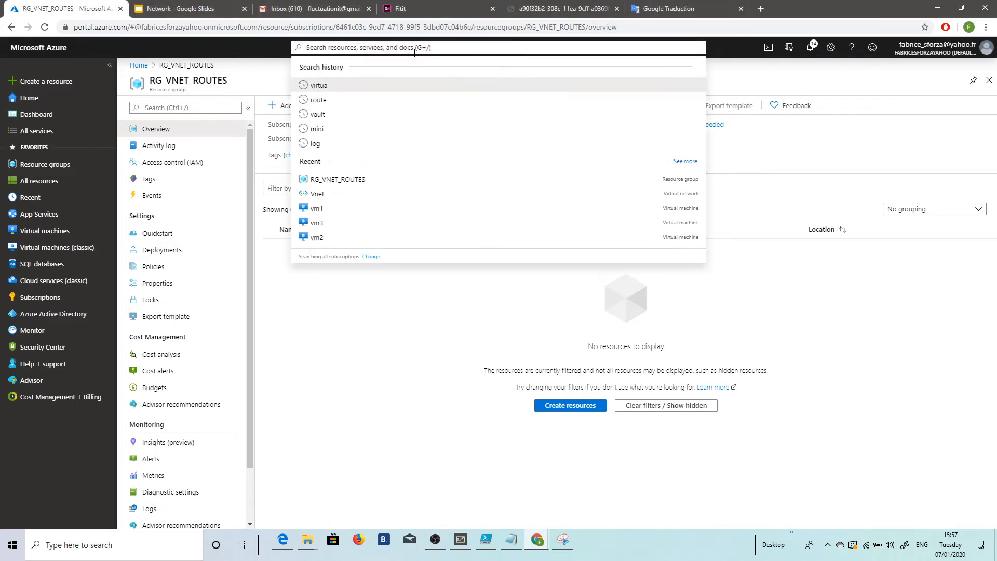
type("route")
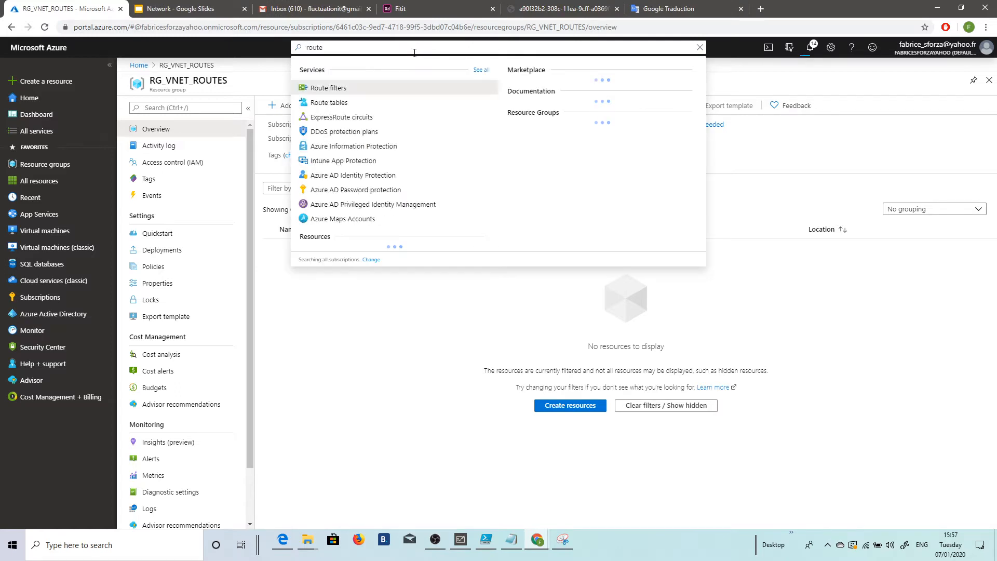
left_click(346, 103)
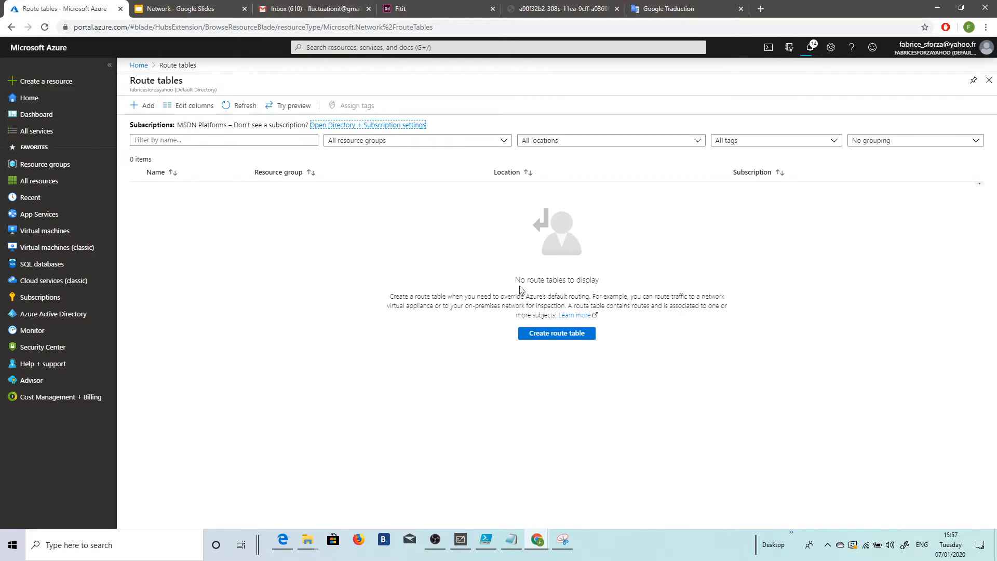
left_click(548, 338)
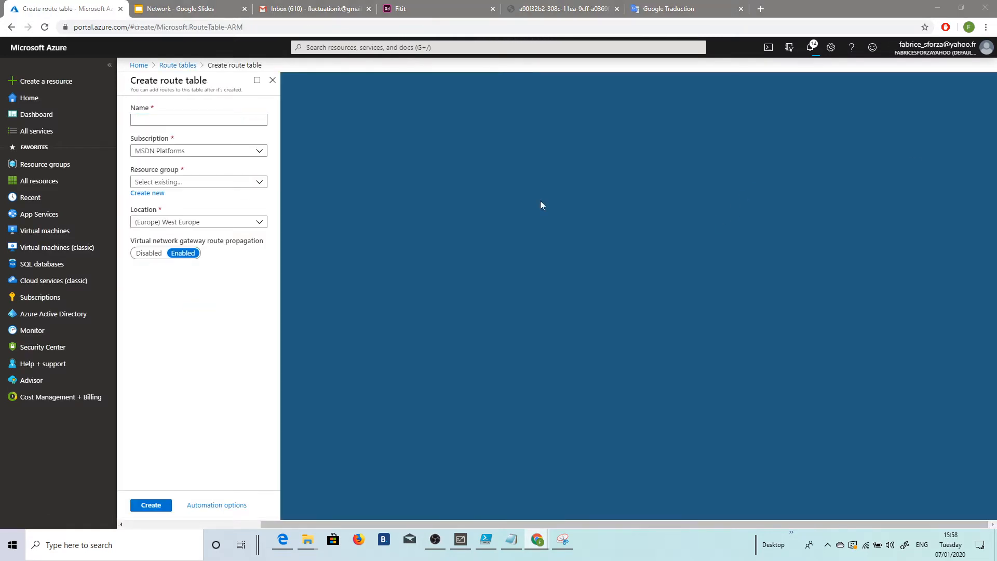
Step: Name the route table myRouteTablePublic and assign it to a new resource group named Rg_UDR
left_click(163, 119)
type("myRouteTablePublic")
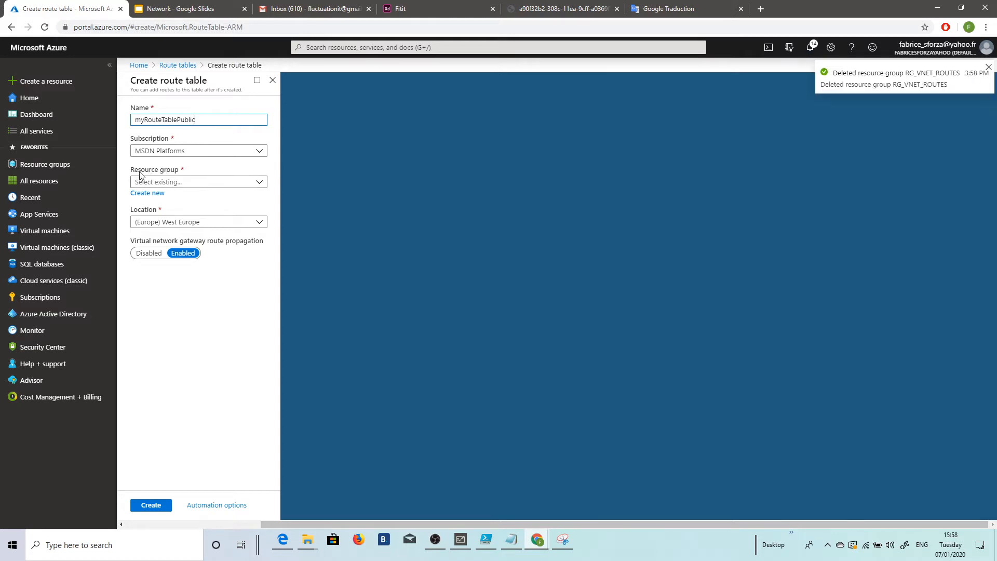
left_click(149, 198)
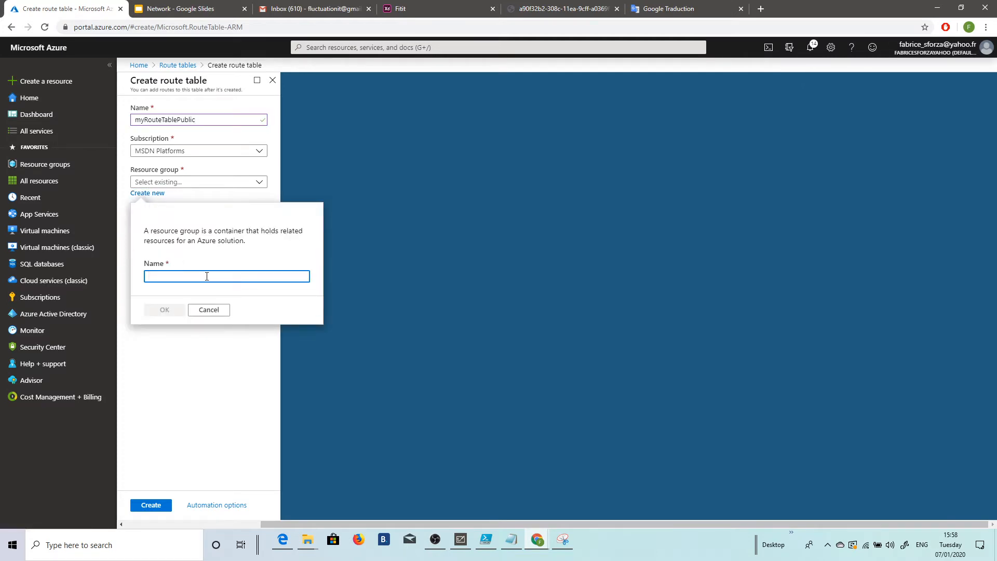
type("MyResiurc")
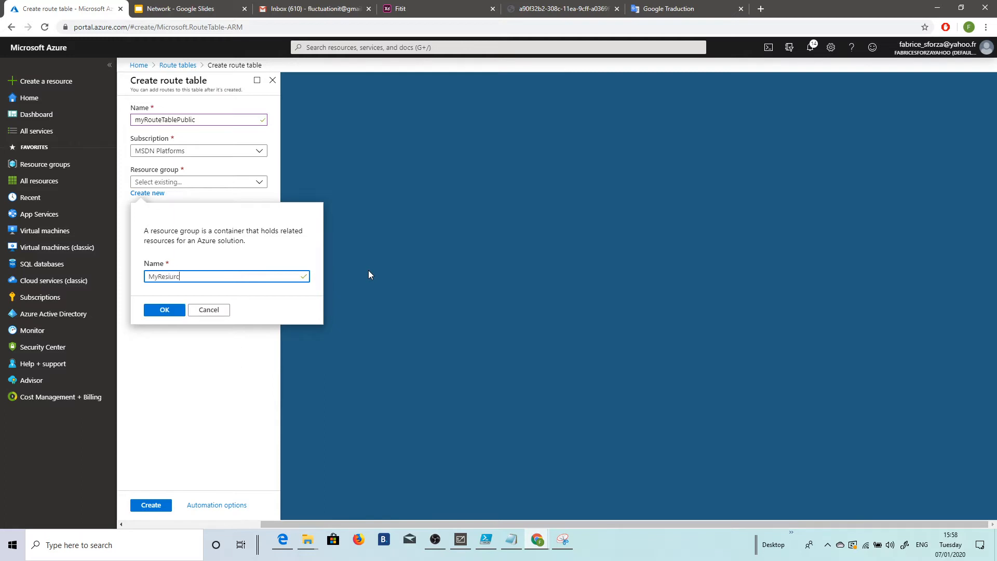
key("BackSpace")
key("BackSpace")
key("BackSpace")
key("BackSpace")
type("Rg")
left_click(165, 313)
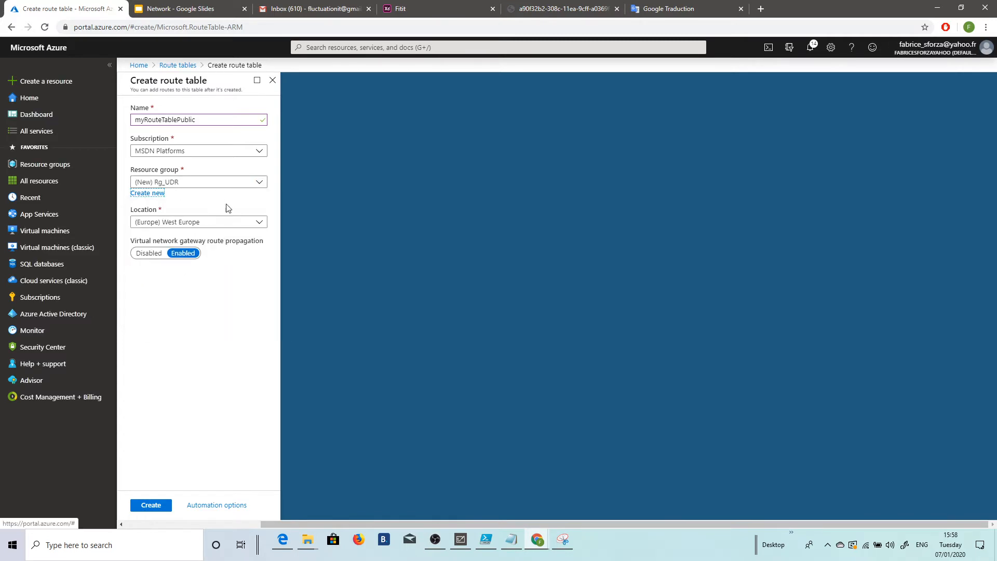
Step: Set the route table's location to (US) East US and create it
left_click(259, 223)
scroll(229, 283, "up", 10)
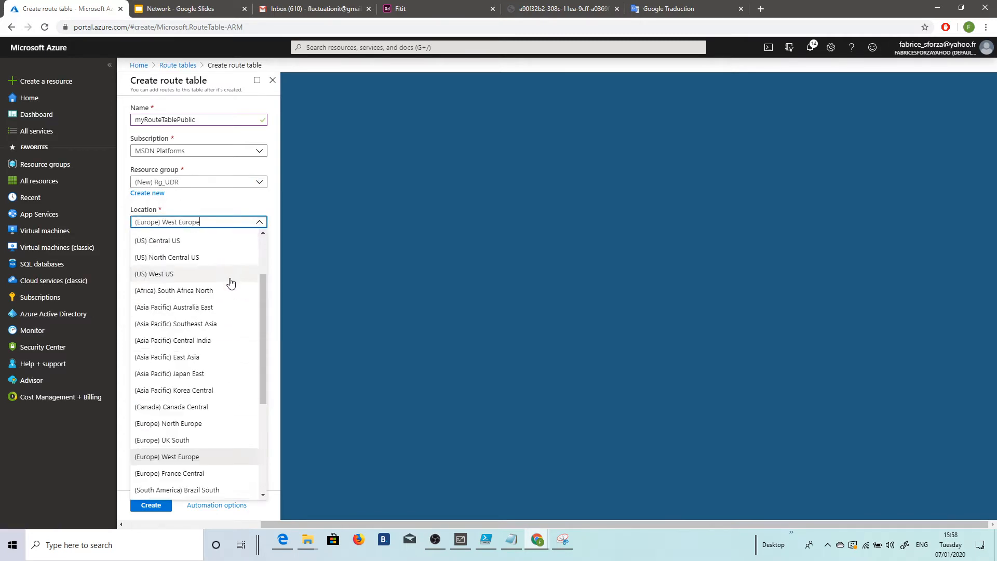
left_click(192, 254)
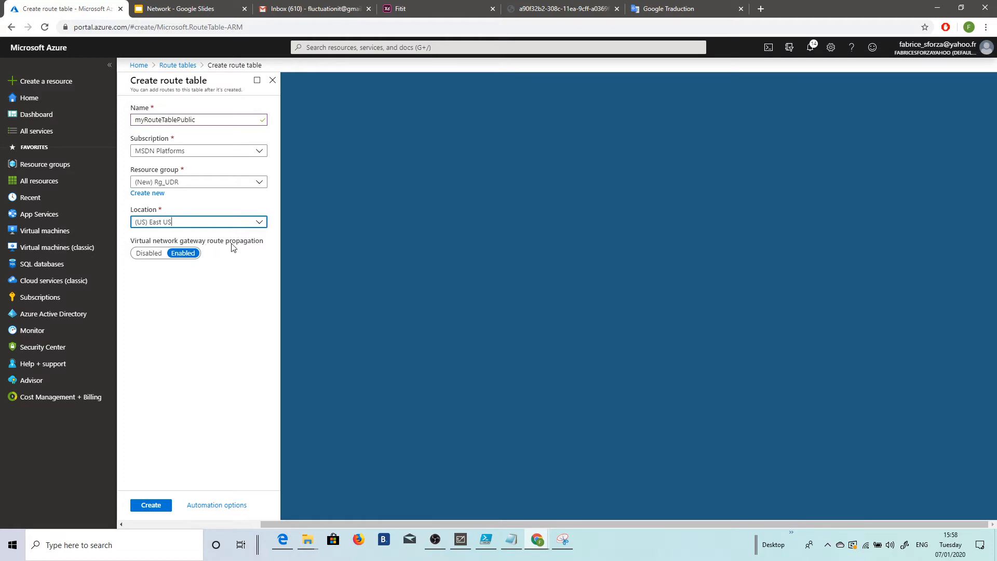
left_click(159, 505)
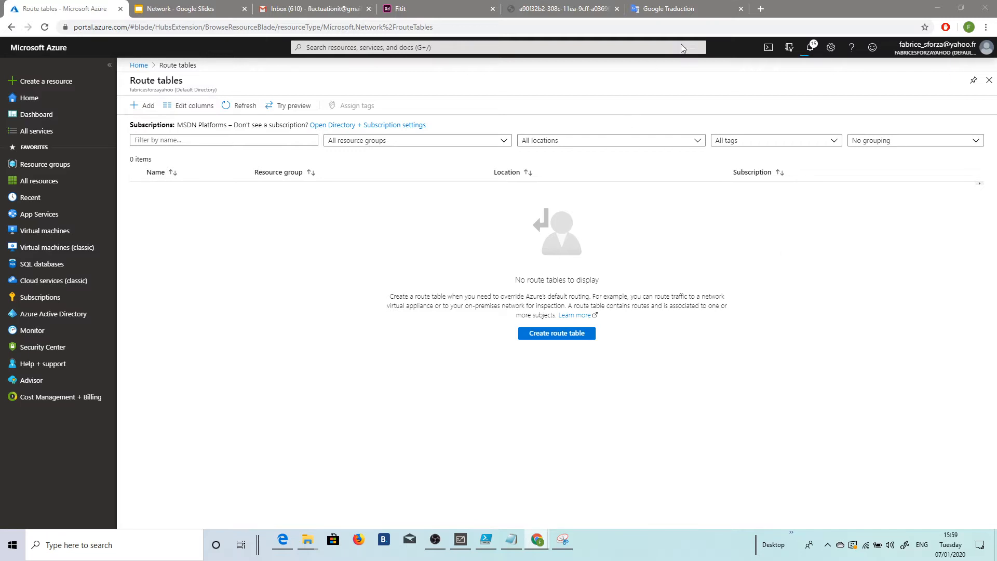
Step: Follow the running deployment's notification to resource group Rg_UDR and open the myRouteTablePublic route table
left_click(810, 49)
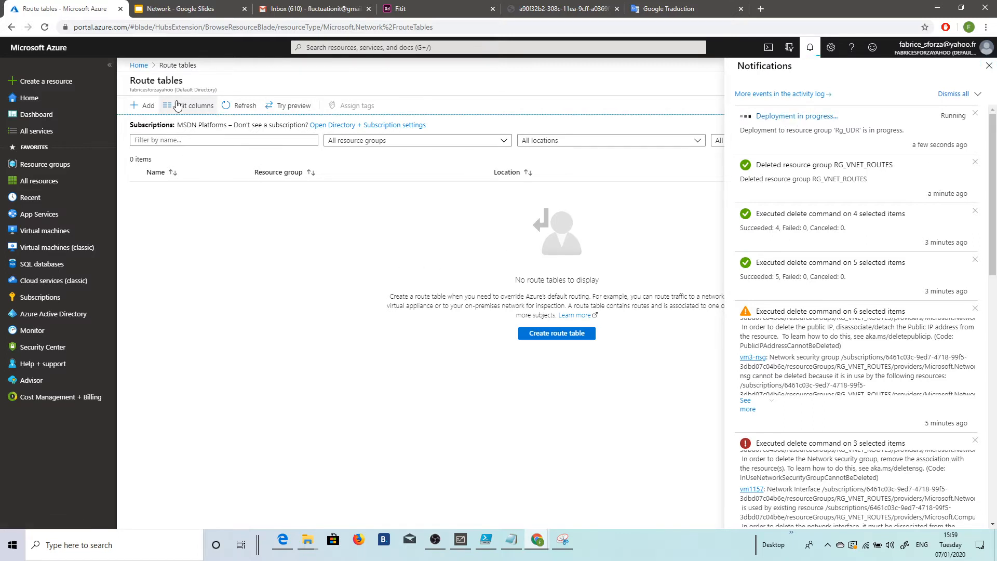
left_click(800, 116)
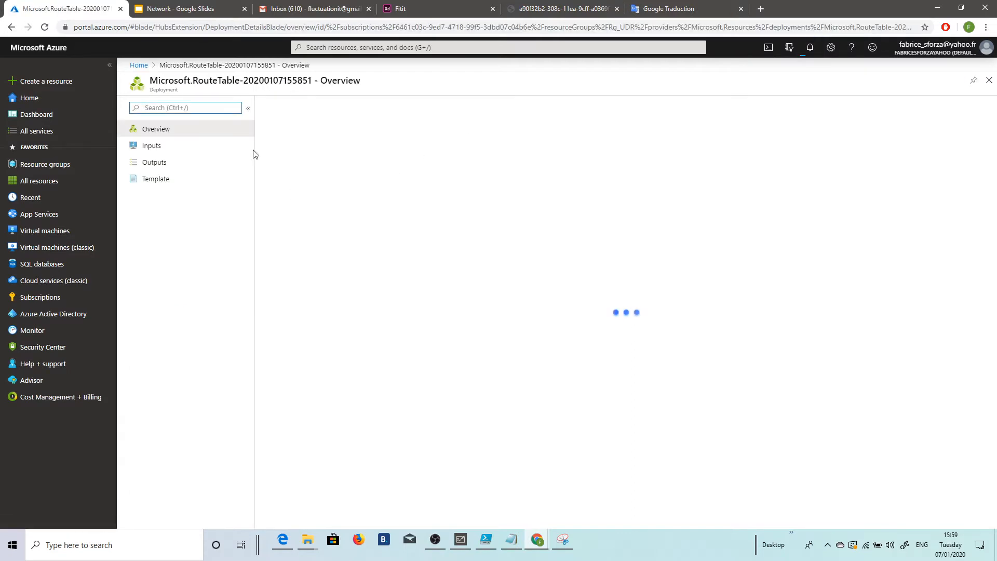
left_click(355, 169)
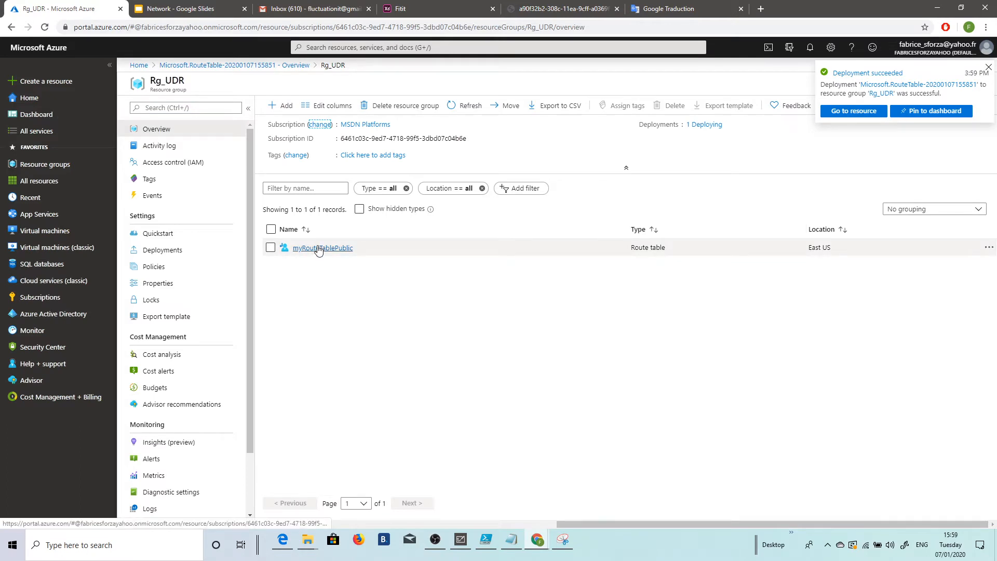
left_click(319, 248)
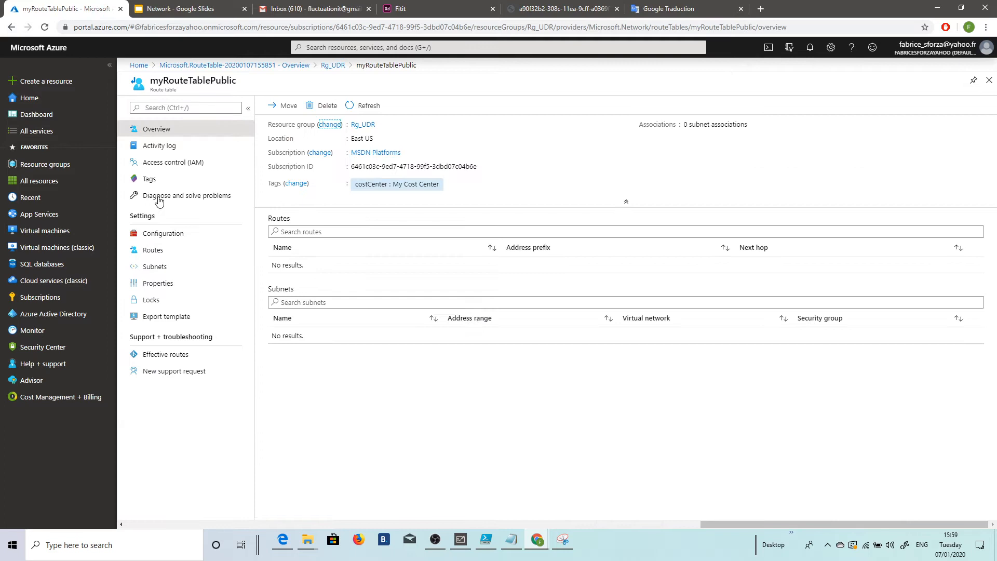
Step: Start a new route in myRouteTablePublic with the name ToPrivateSubnet and the address prefix 10.0.1.0/24
left_click(157, 251)
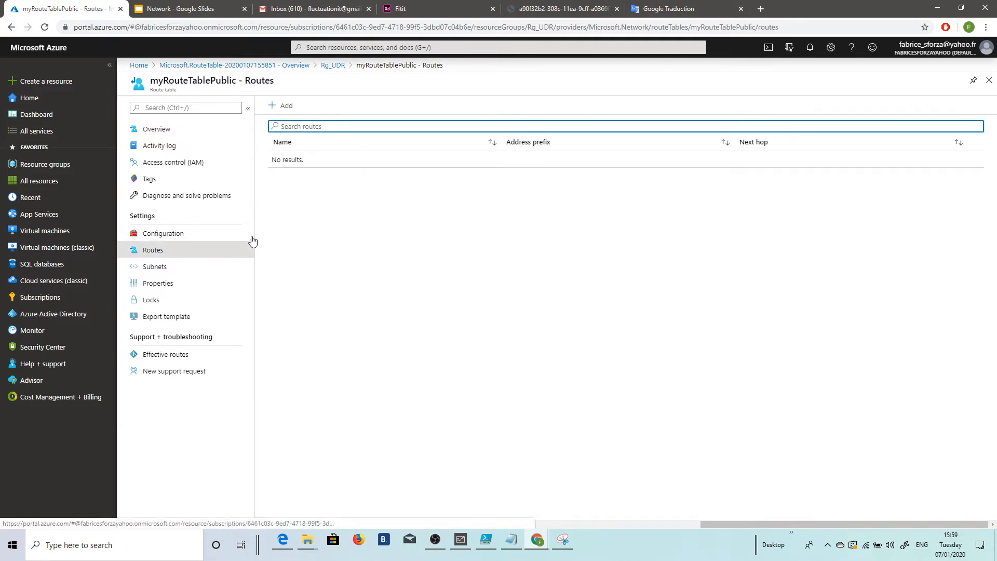
left_click(284, 106)
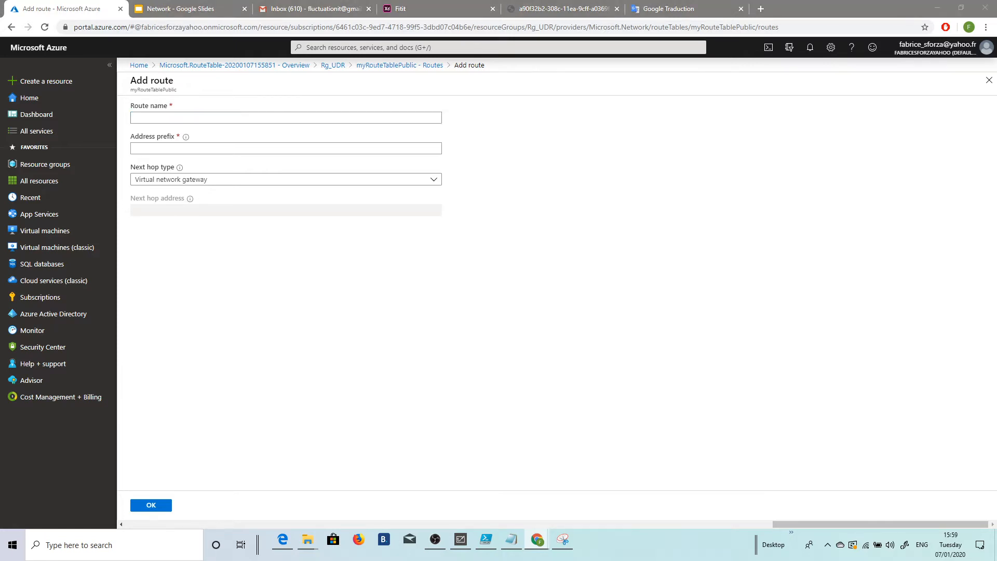
left_click(187, 118)
type("ToPrivateSubnet")
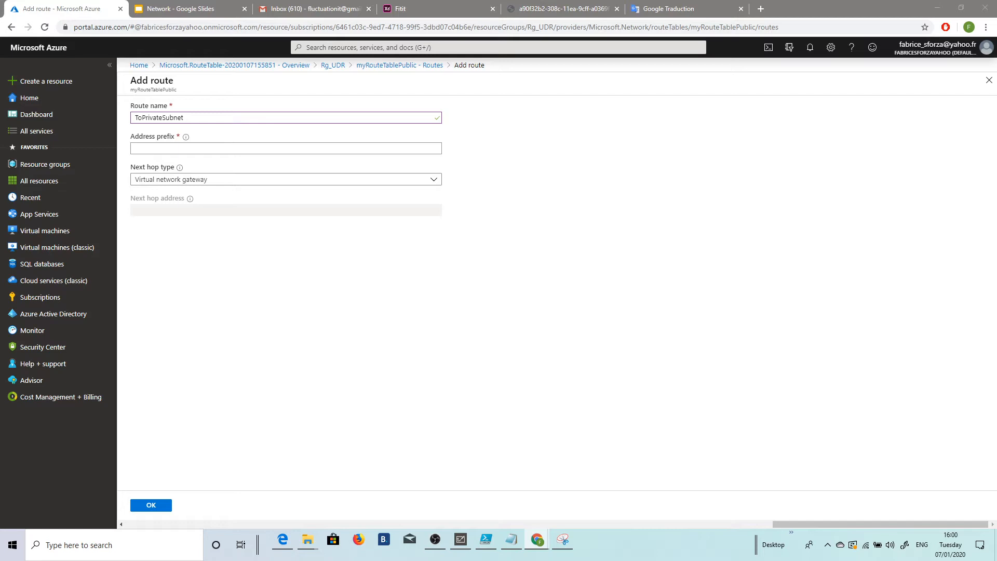
left_click(163, 149)
type("10.0.1.0/24")
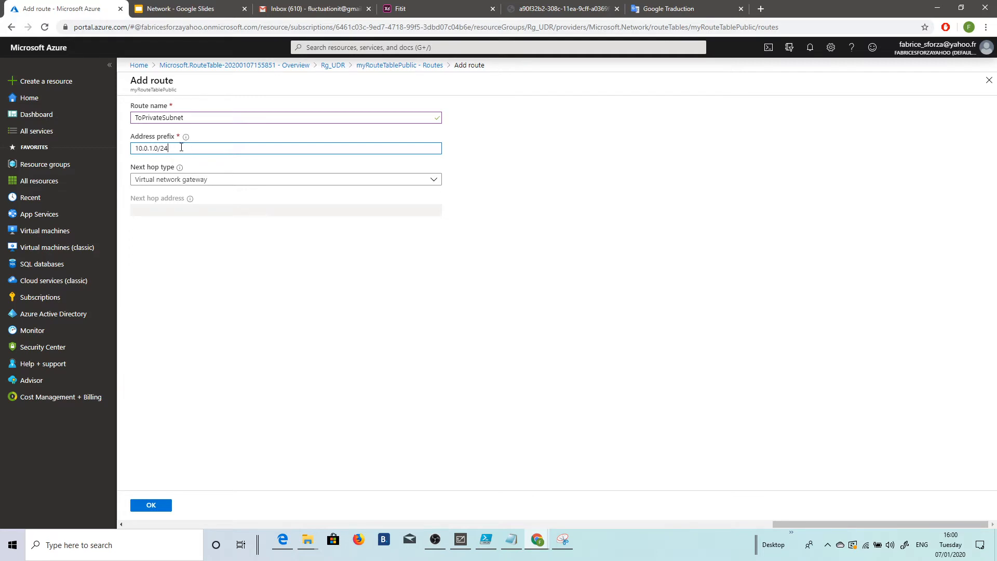
Step: Set the route's next hop type to Virtual appliance with next hop address 10.0.2.4 and add the route
left_click(195, 181)
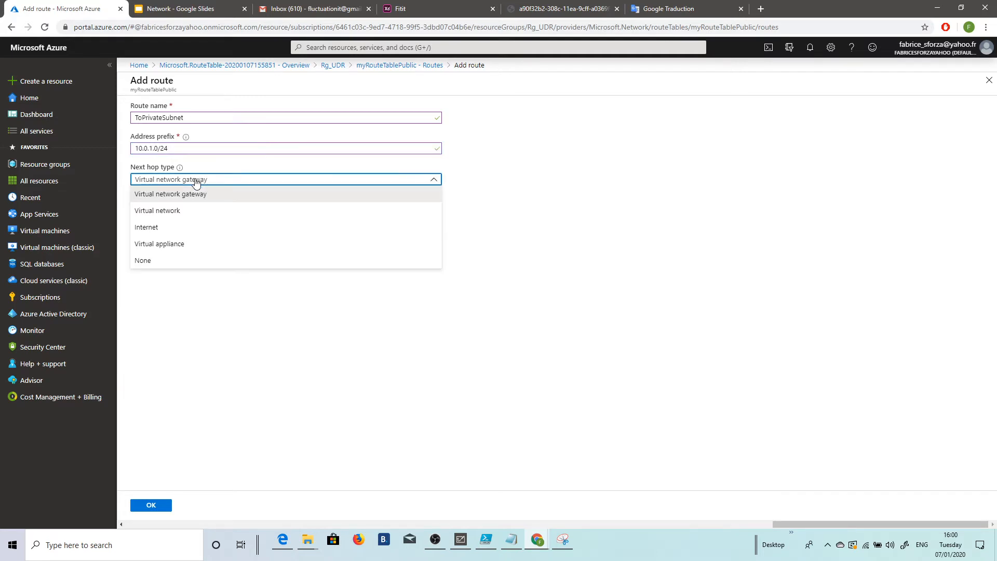
left_click(181, 247)
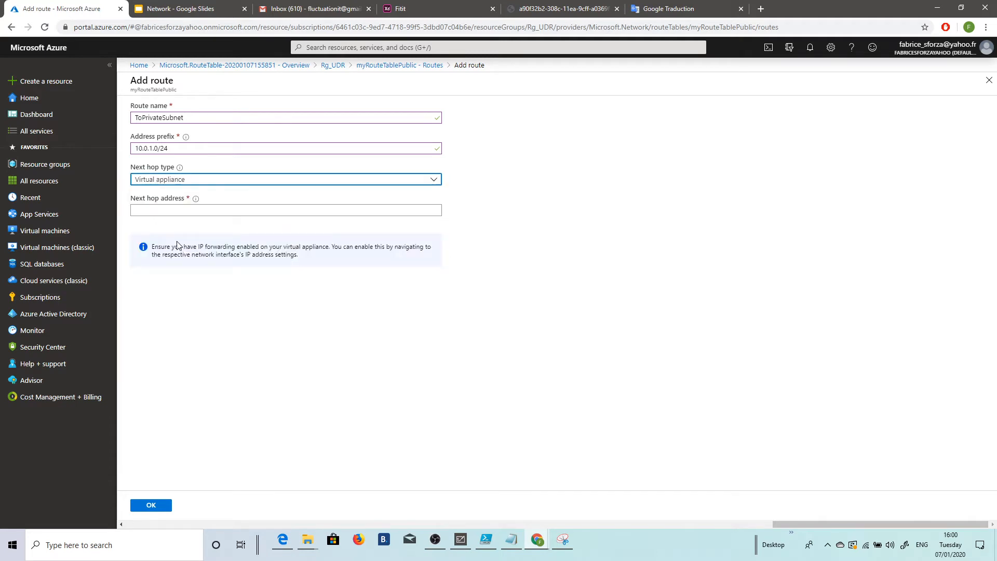
left_click(167, 211)
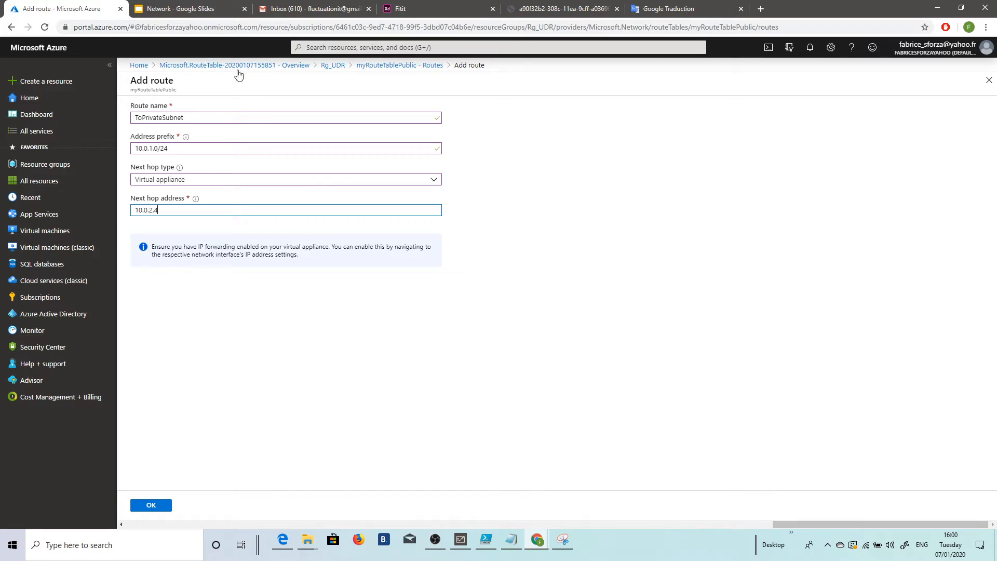
left_click(156, 504)
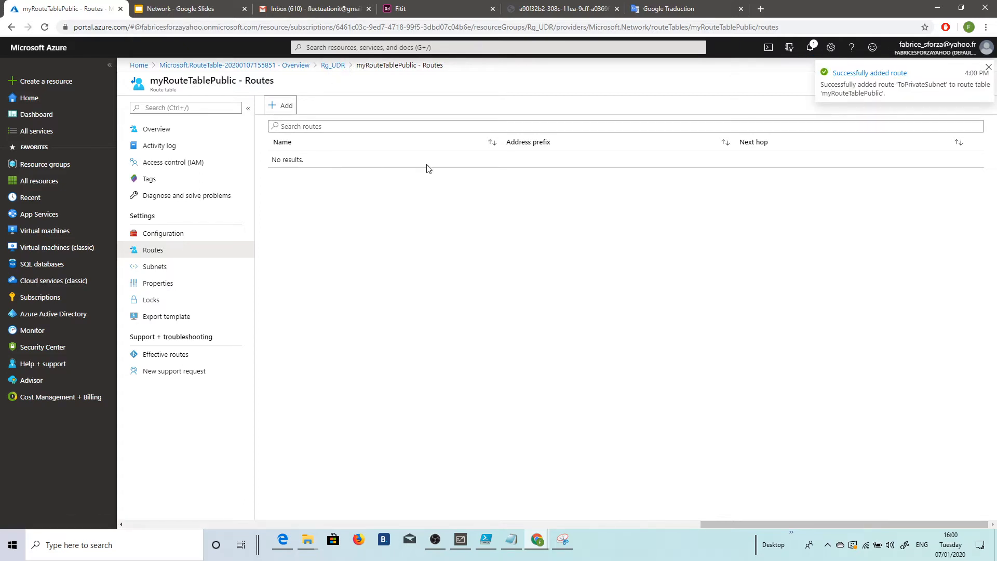
Step: Reopen myRouteTablePublic from resource group Rg_UDR and check its list of routes
left_click(428, 207)
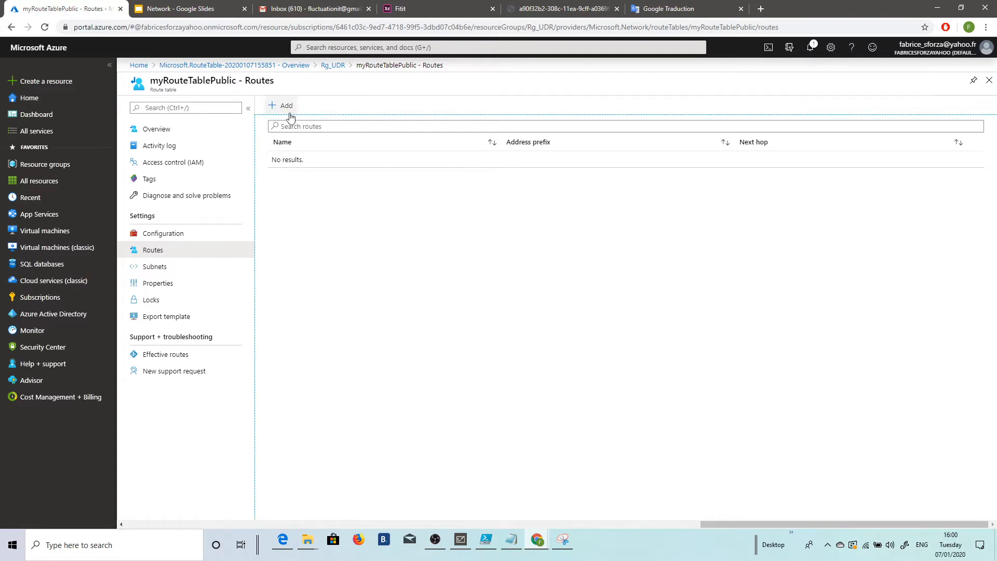
left_click(330, 66)
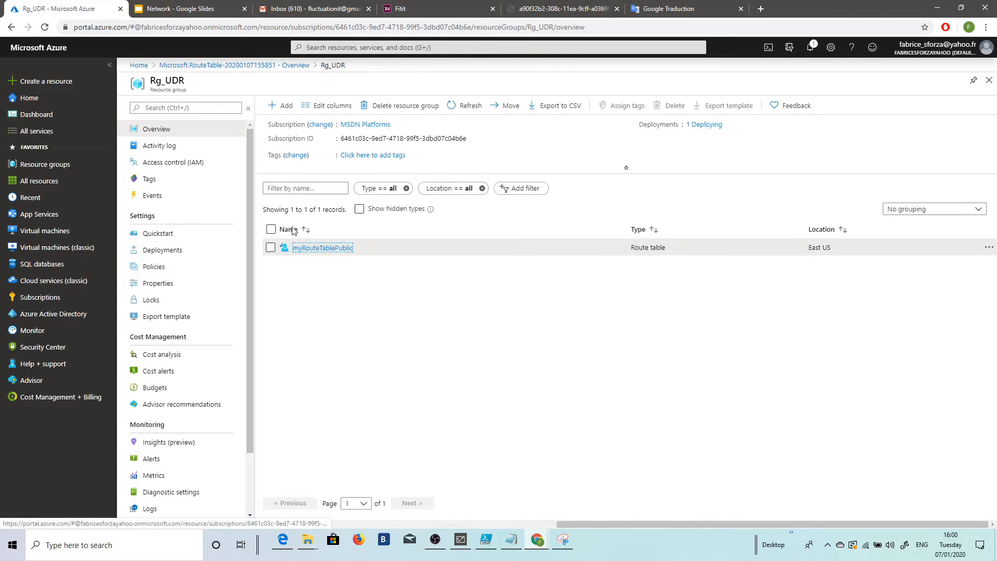
left_click(311, 250)
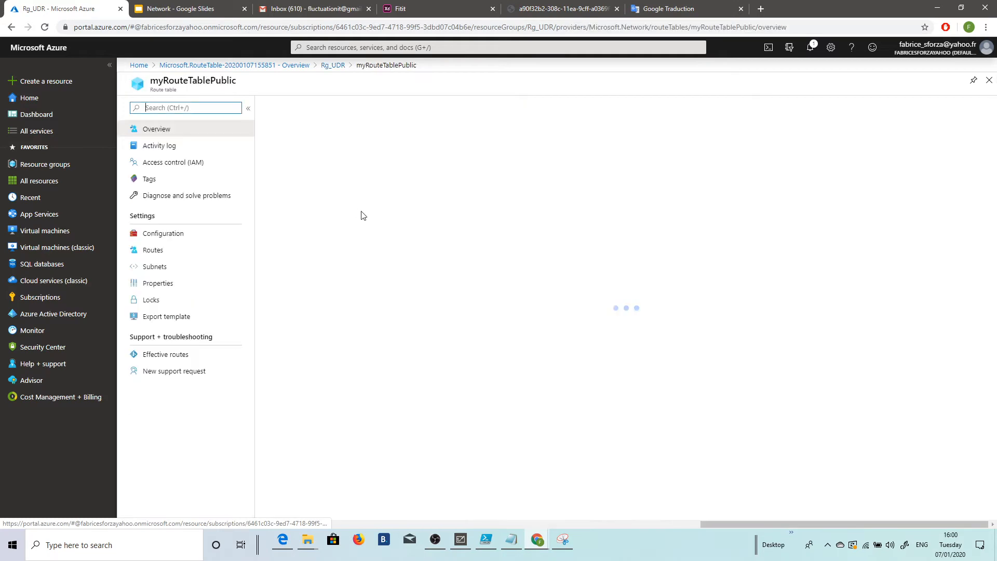
left_click(169, 253)
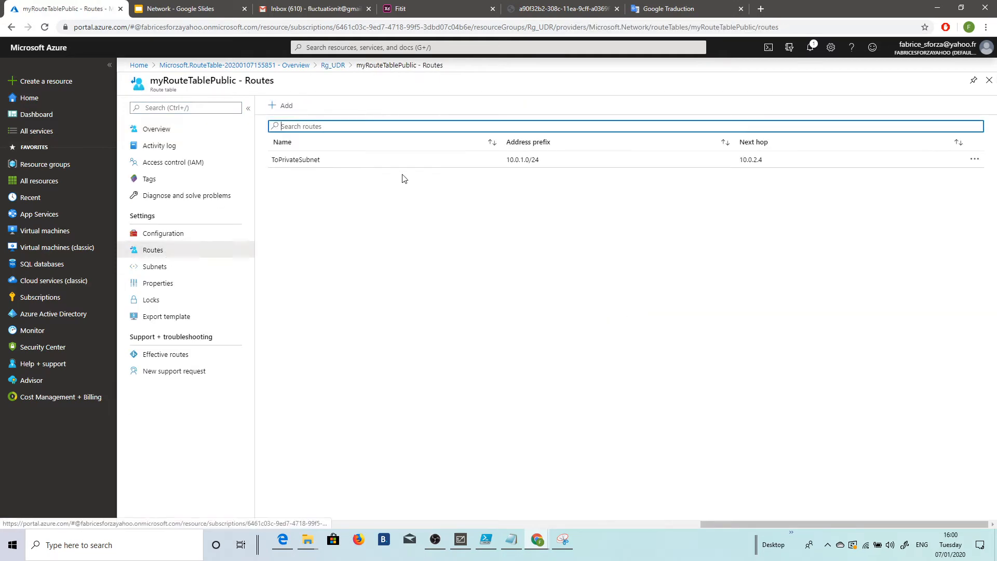
Step: Start a new virtual network in resource group Rg_UDR from the Networking marketplace category and name it myVirtualNetwork
left_click(333, 65)
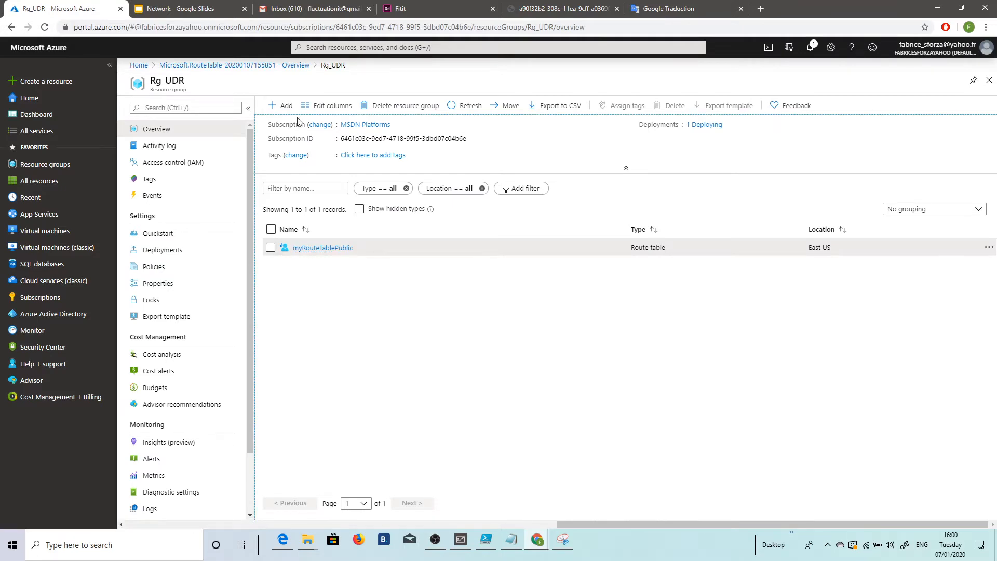
left_click(285, 105)
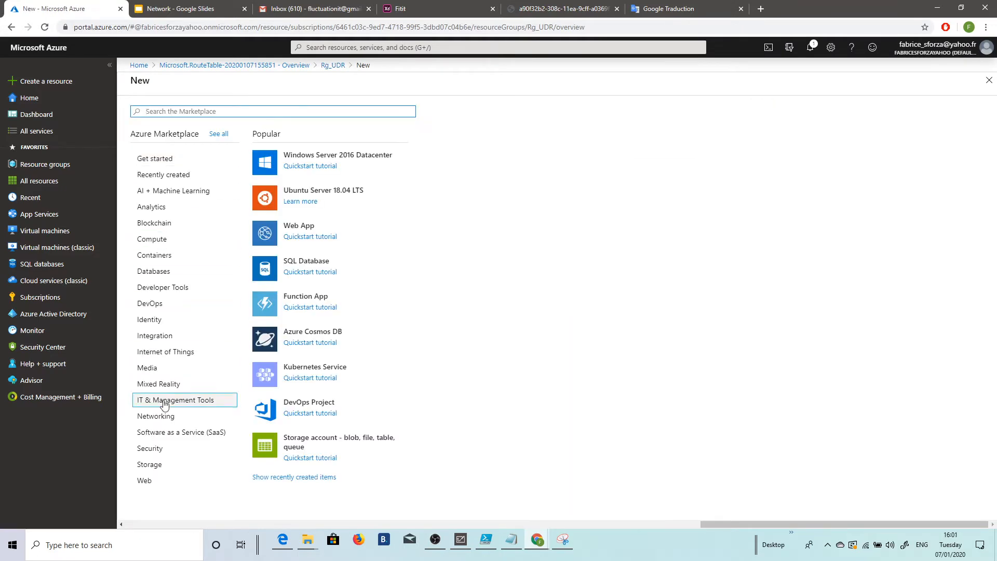
left_click(161, 422)
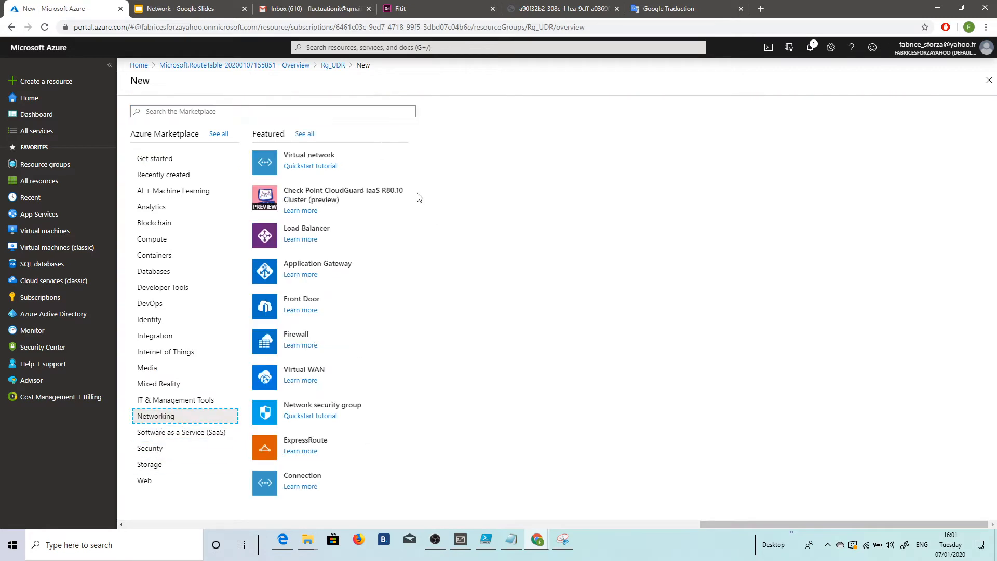
left_click(345, 156)
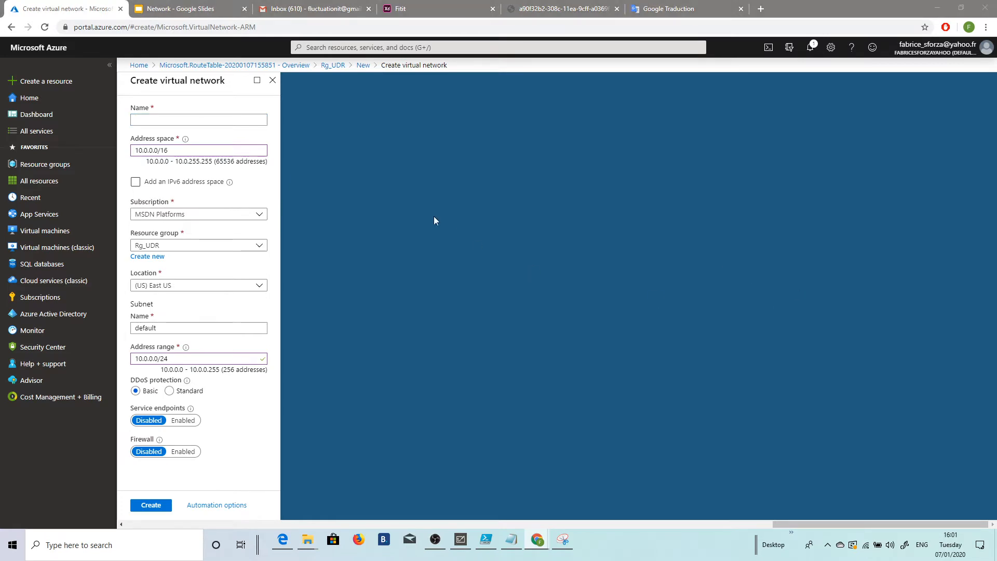
left_click(147, 119)
type("myVirtualNetwork")
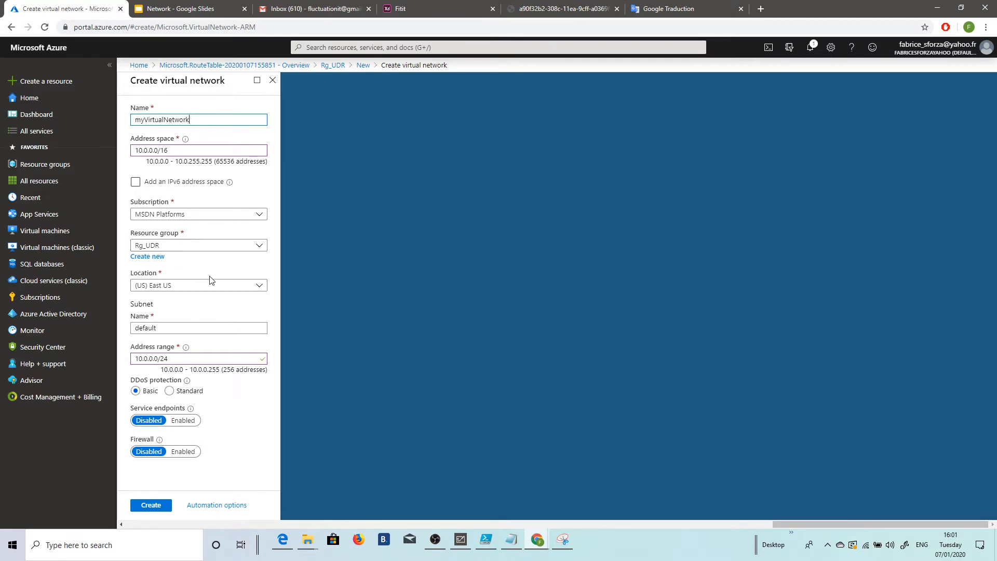
Step: Name the virtual network's subnet Public, keeping its address range 10.0.0.0/24, and create the virtual network
left_click_drag(168, 327, 122, 329)
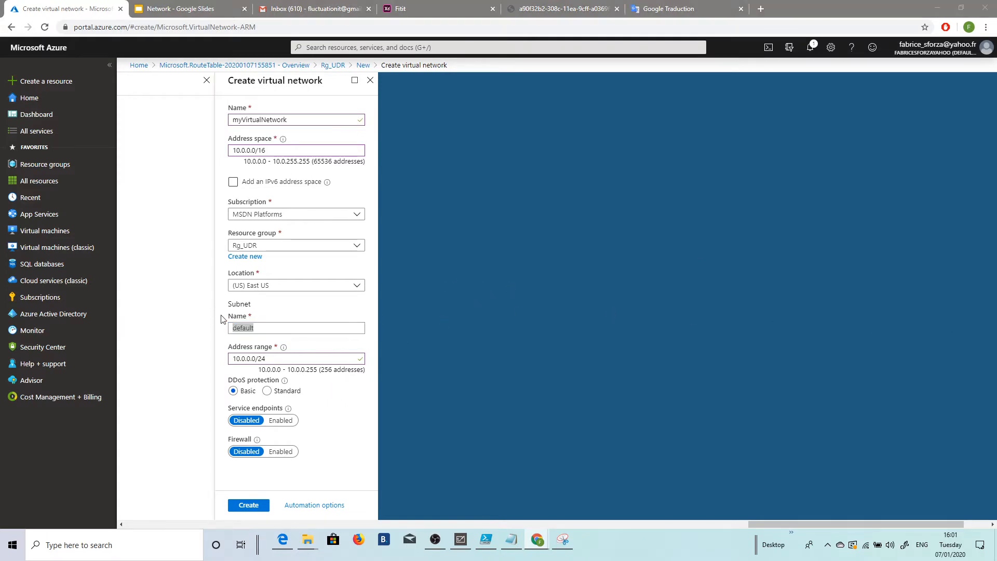
left_click(258, 329)
left_click_drag(259, 329, 214, 327)
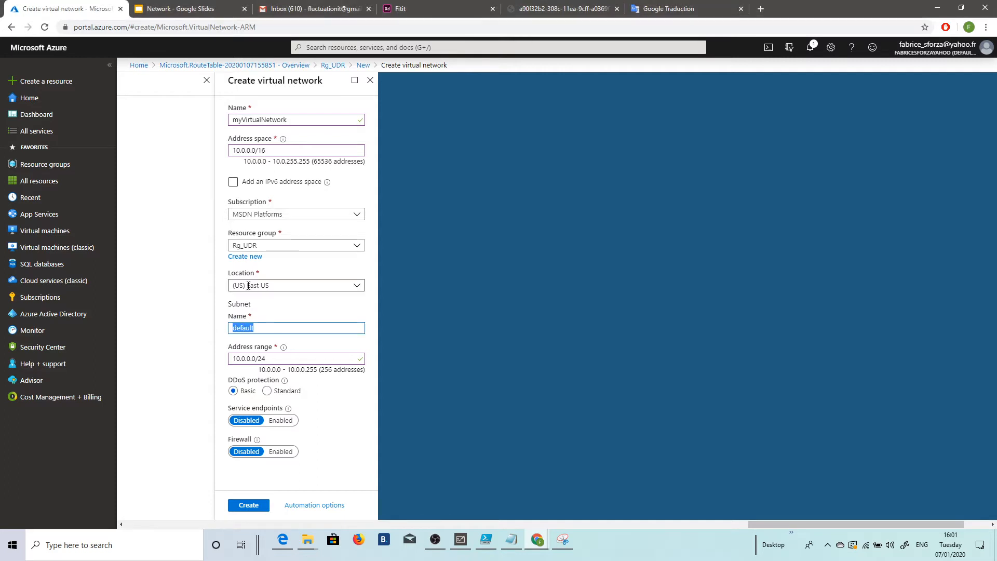
type("Public")
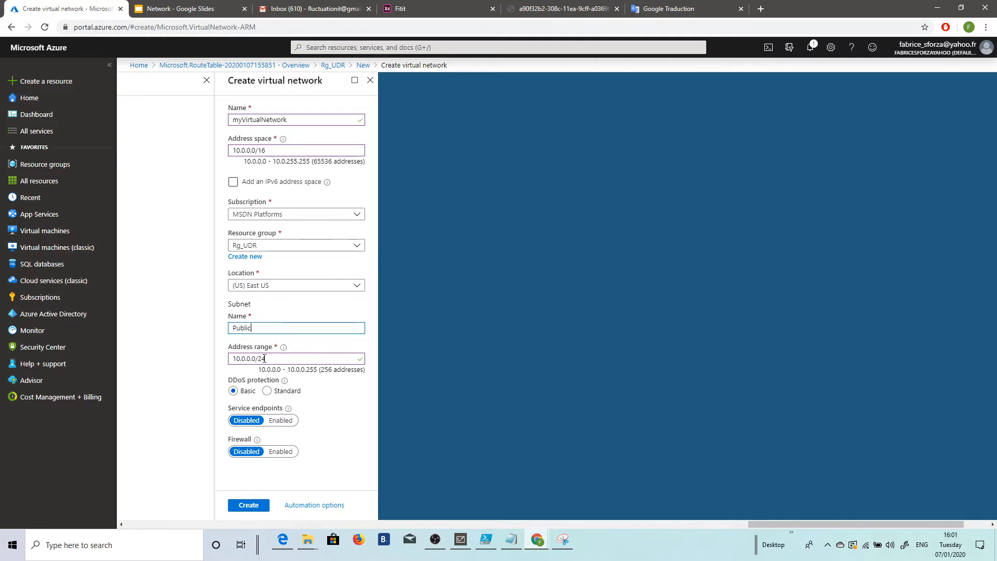
left_click(243, 507)
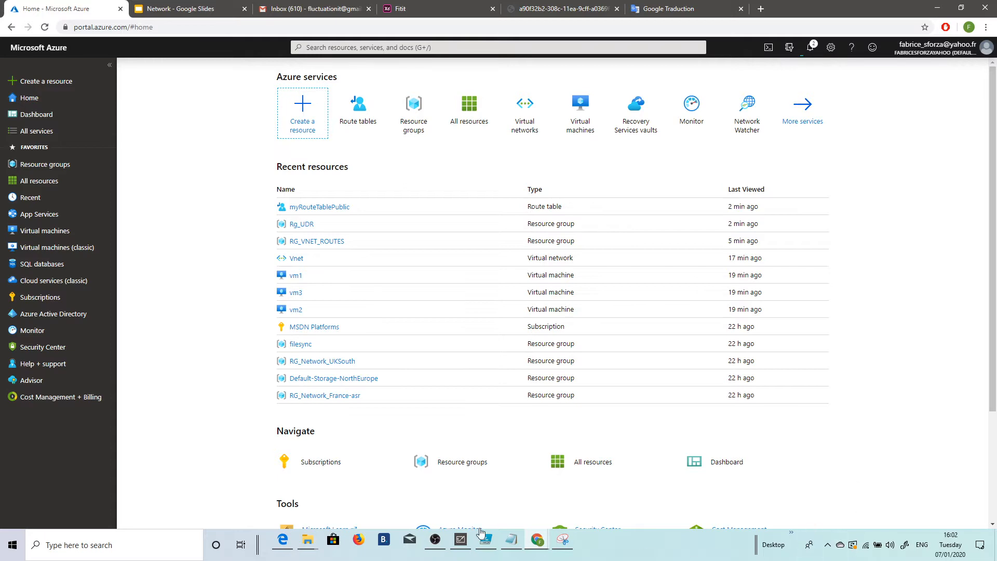
Step: Check the network diagram in Microsoft Whiteboard, and refresh the resource list of resource group Rg_UDR until myVirtualNetwork is listed
left_click(460, 540)
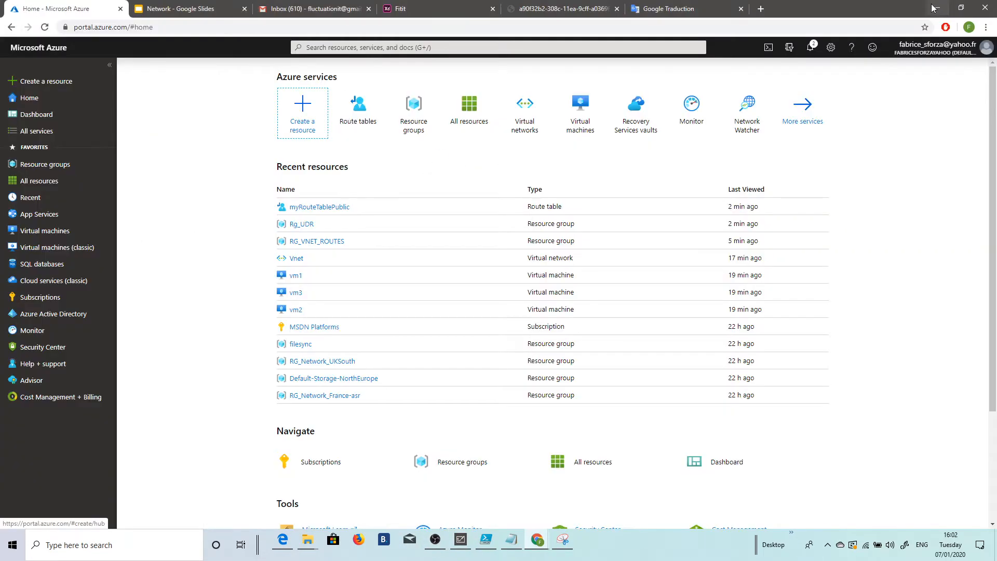
left_click(937, 9)
left_click(310, 224)
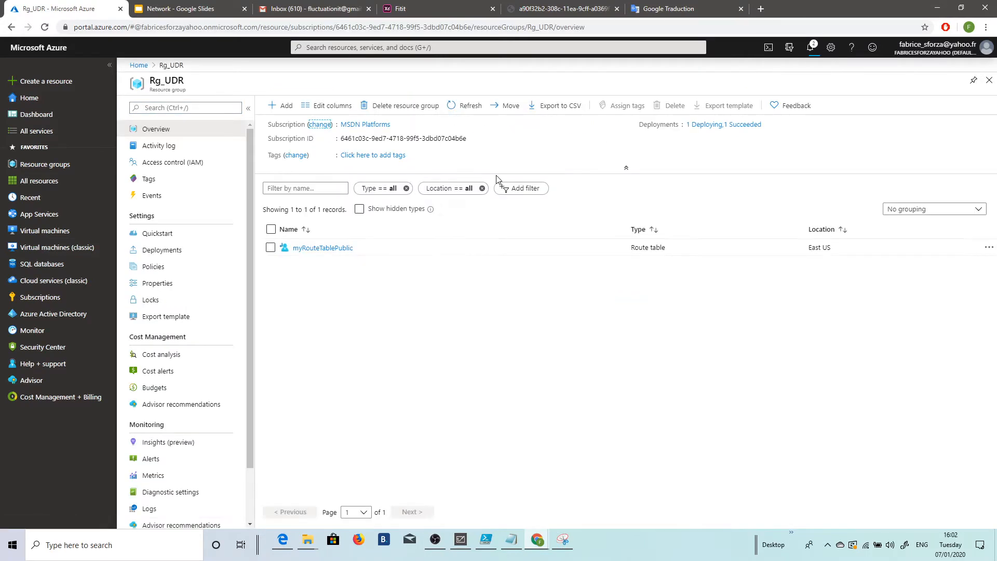
left_click(469, 106)
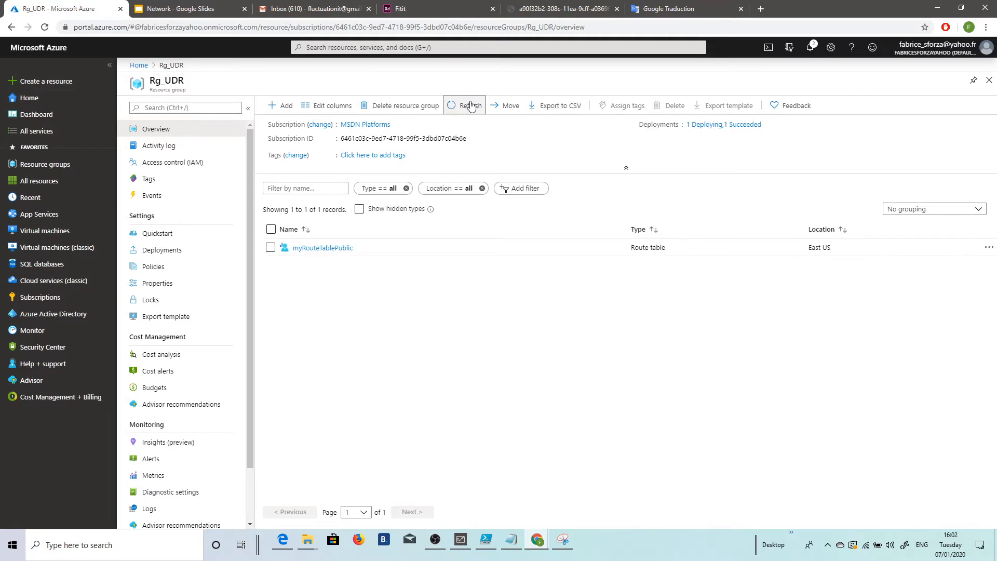
left_click(471, 106)
left_click(471, 105)
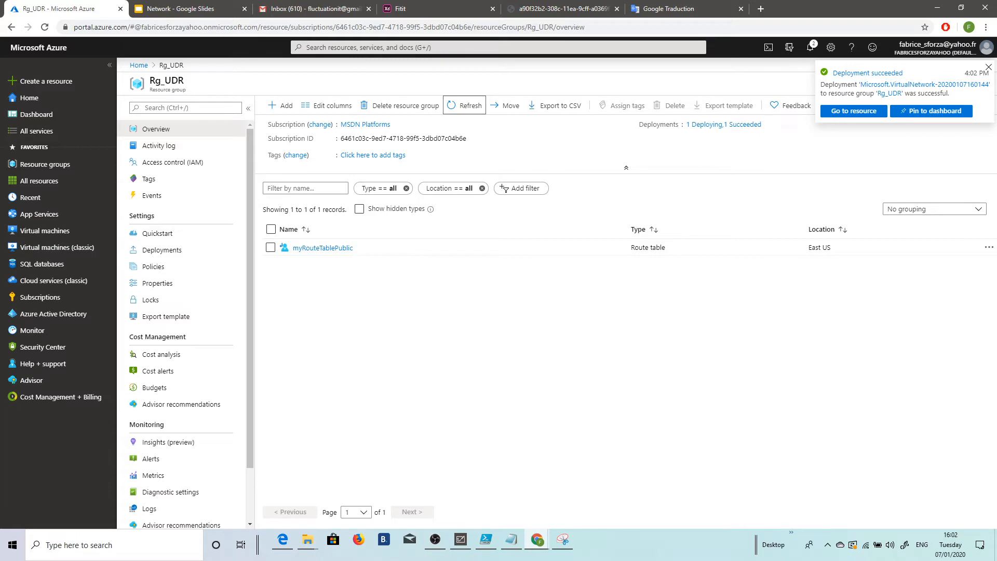
left_click(470, 106)
left_click(464, 106)
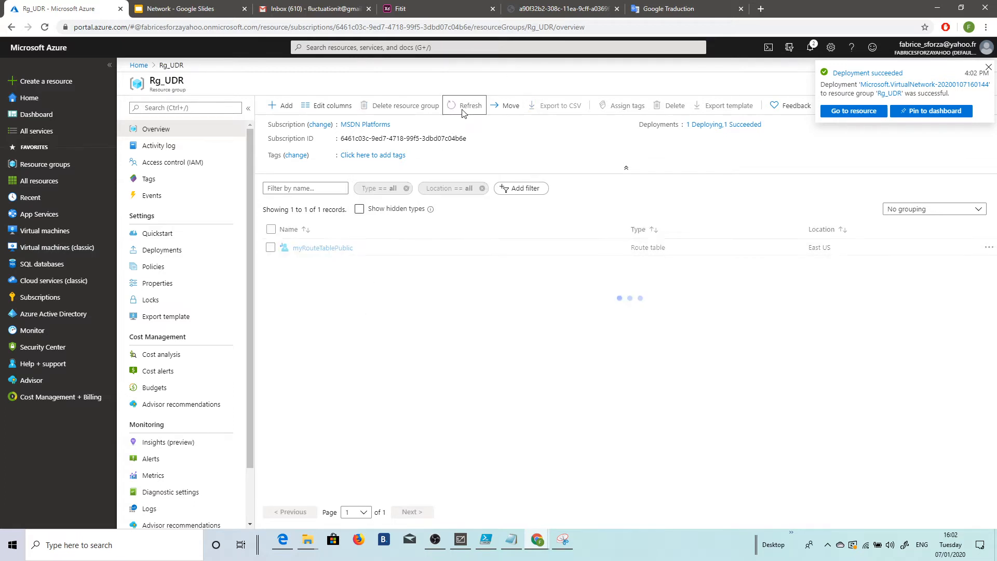
left_click(465, 109)
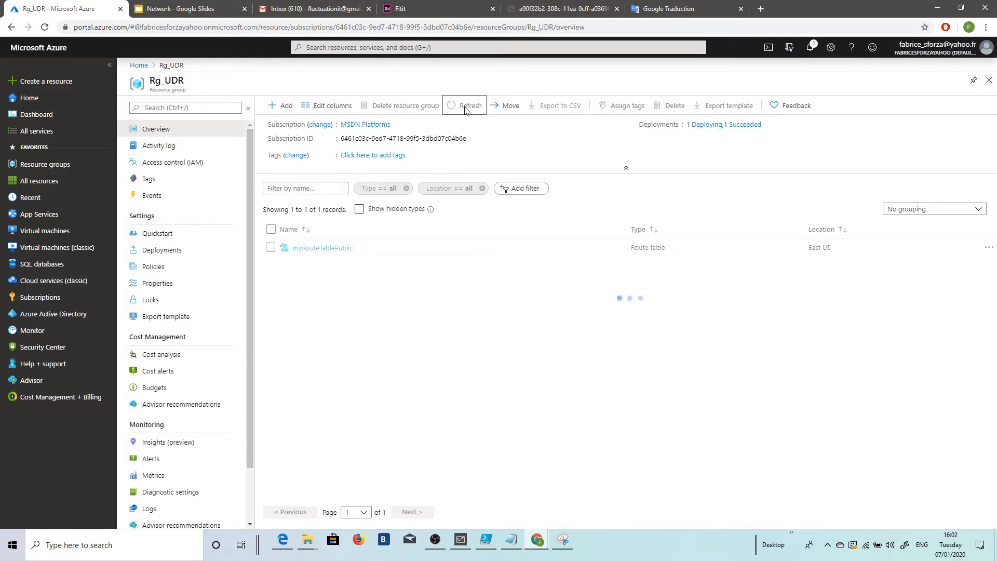
left_click(464, 105)
left_click(467, 106)
left_click(466, 110)
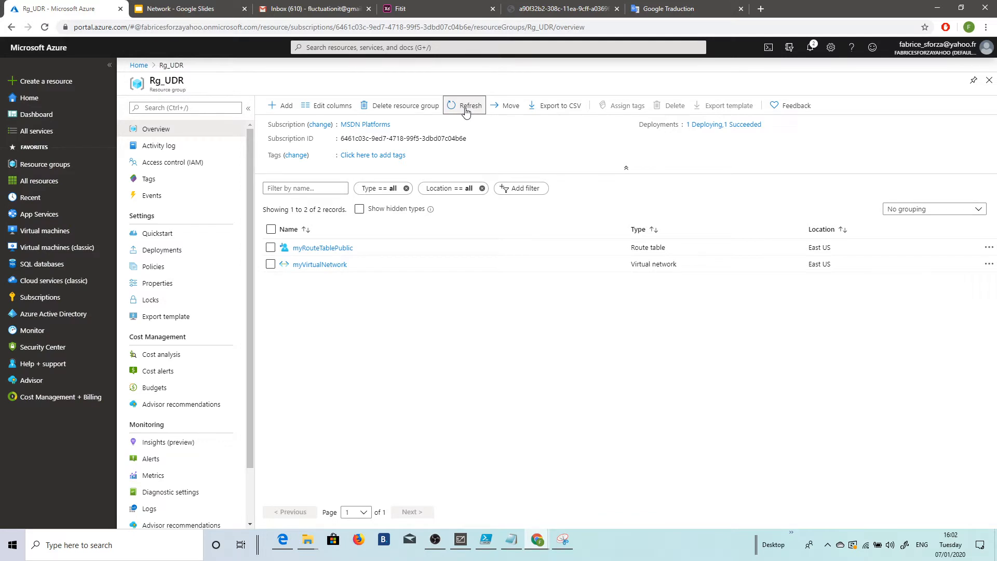
left_click(465, 109)
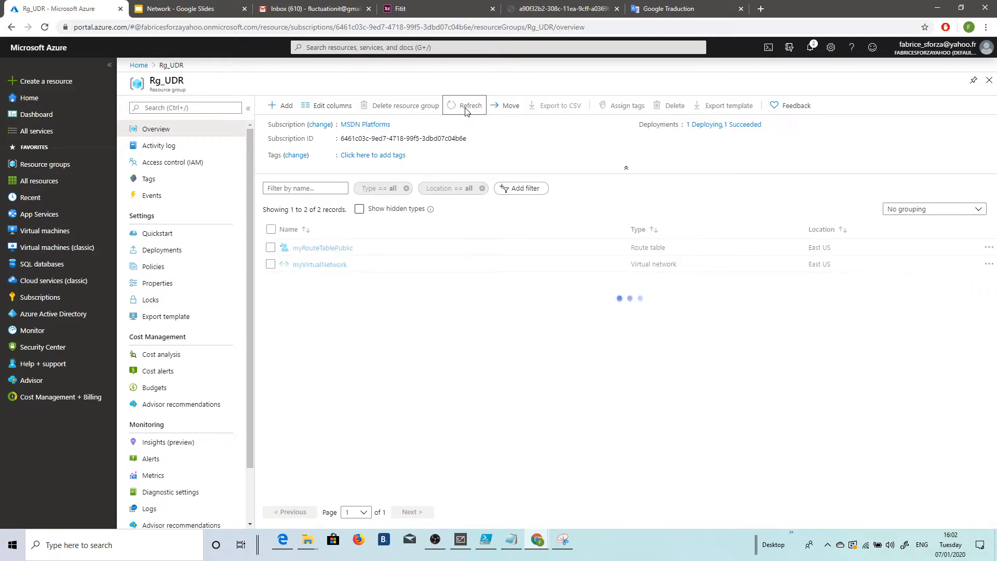
Step: Add a subnet named Private with address range 10.0.1.0/24 to myVirtualNetwork, checking it against the Microsoft Whiteboard diagram
left_click(319, 265)
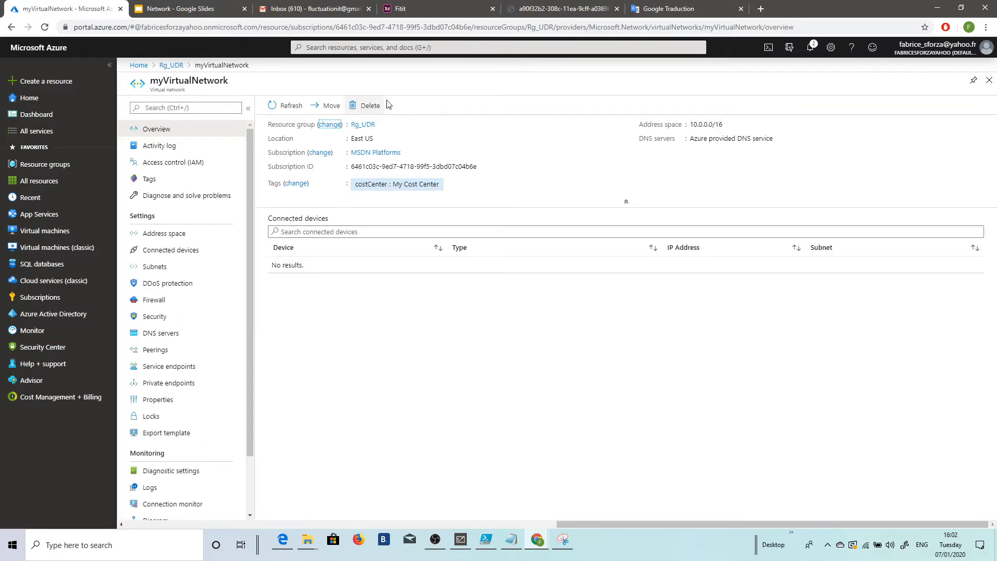
left_click(170, 267)
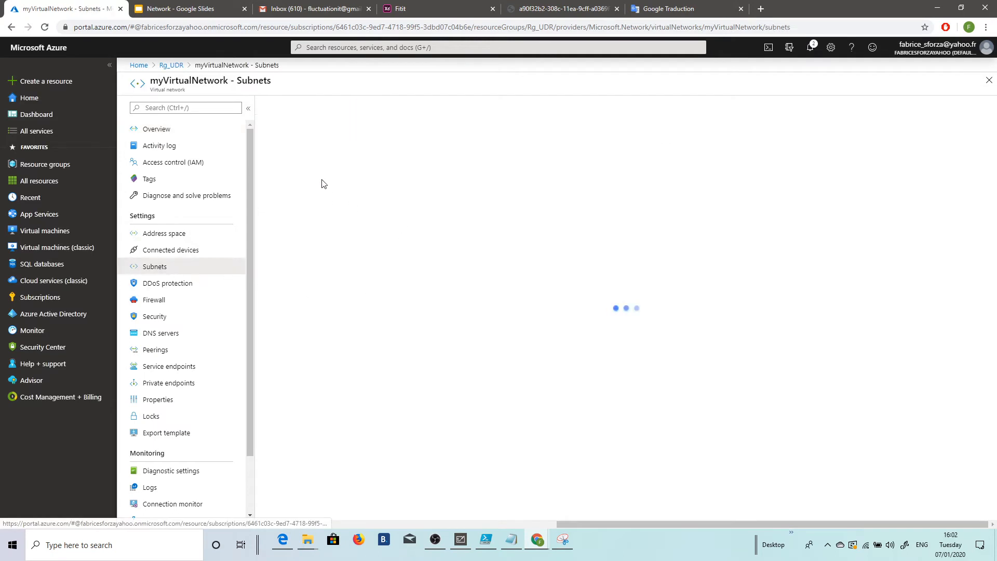
left_click(289, 106)
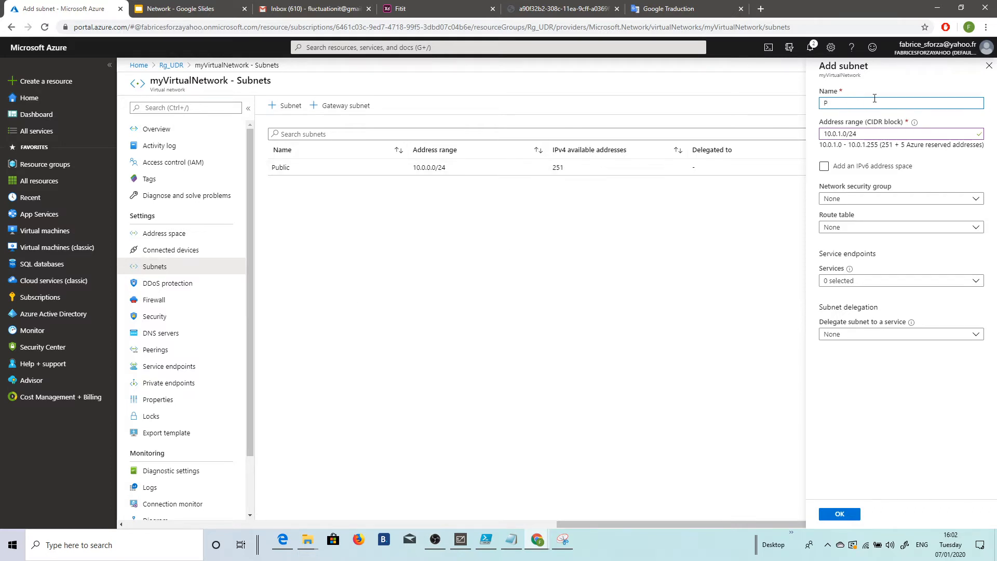
type("vate")
left_click(470, 541)
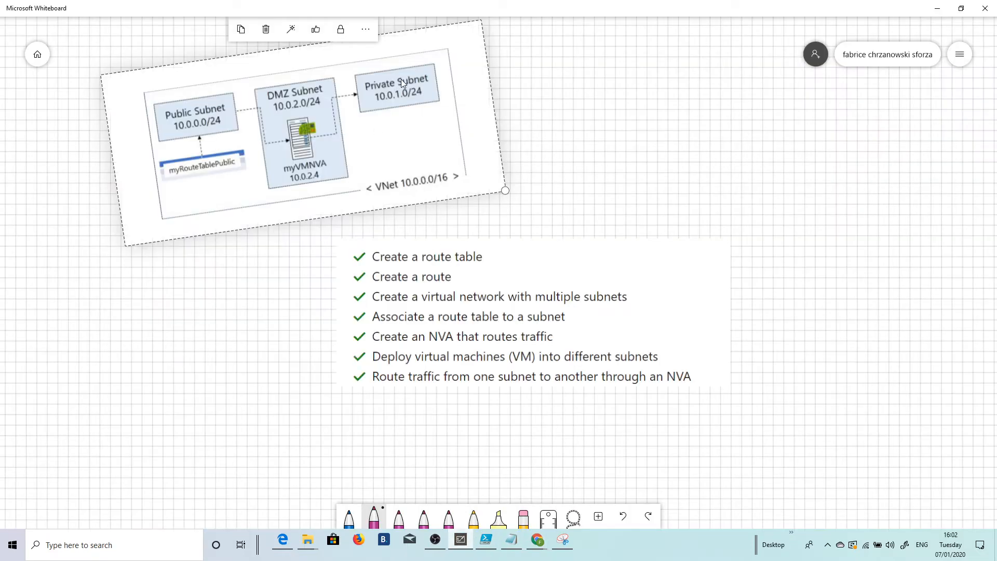
left_click(937, 8)
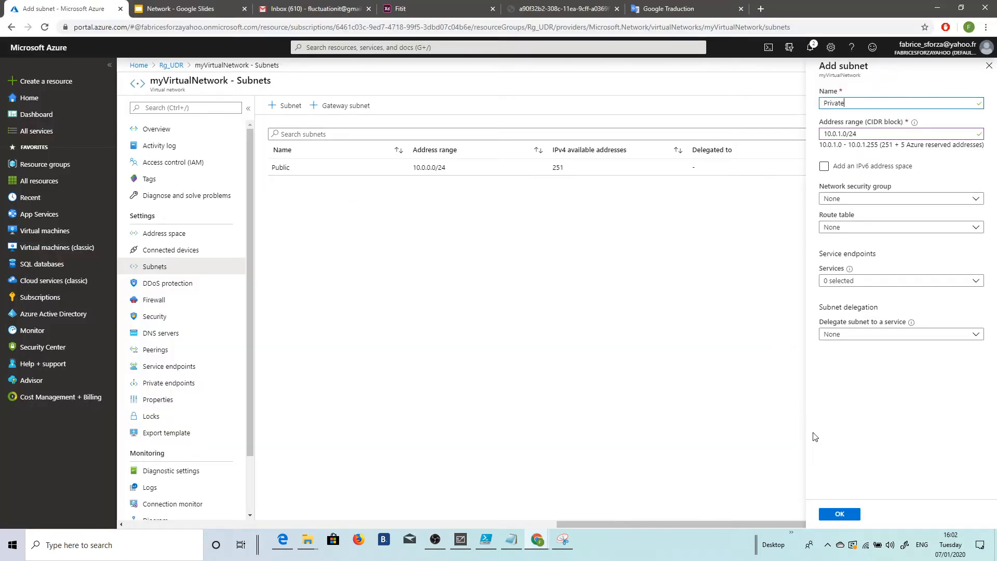
left_click(841, 515)
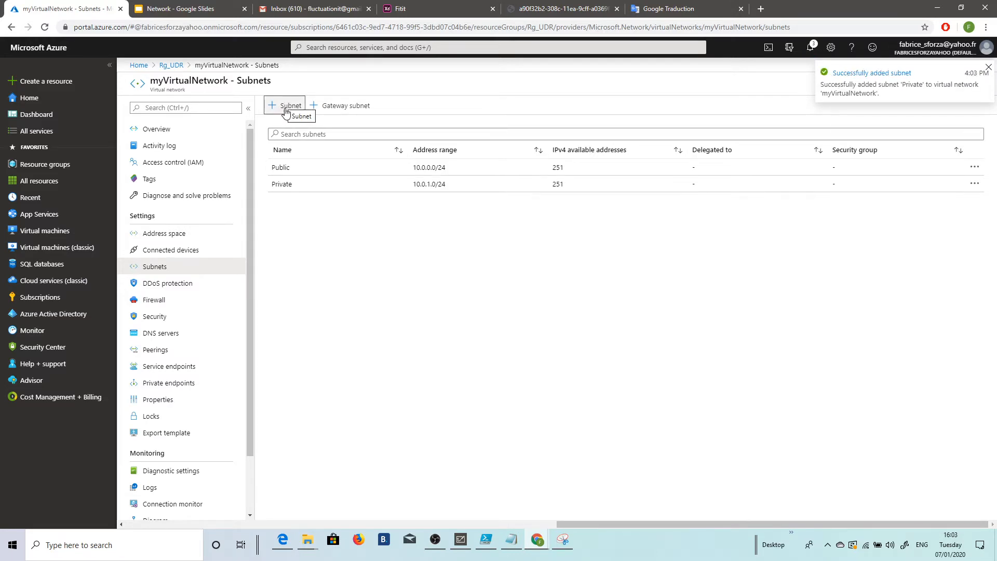
Step: Add a subnet named DMZ with address range 10.0.2.0/24 to myVirtualNetwork, checking it against the Microsoft Whiteboard diagram
left_click(285, 112)
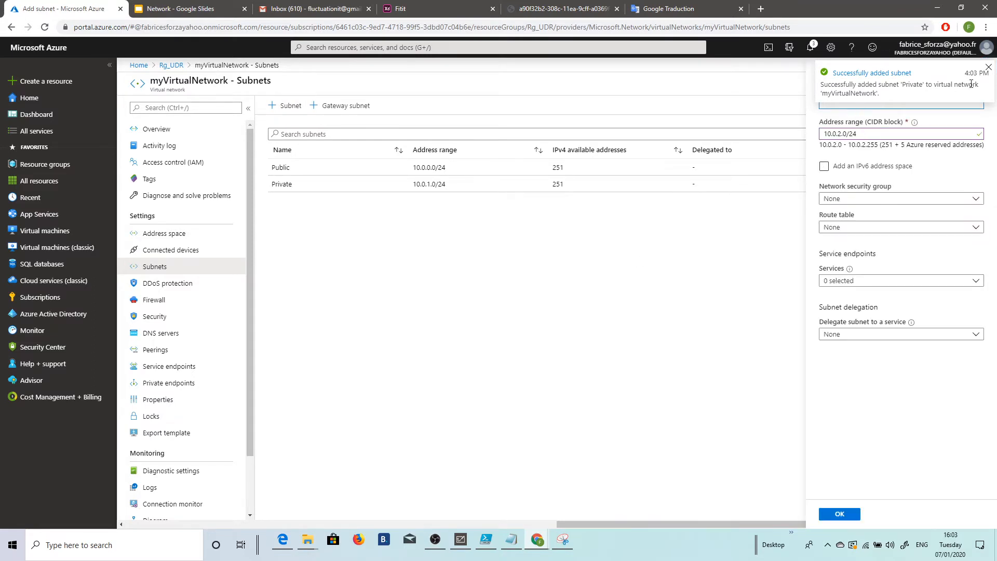
left_click(830, 105)
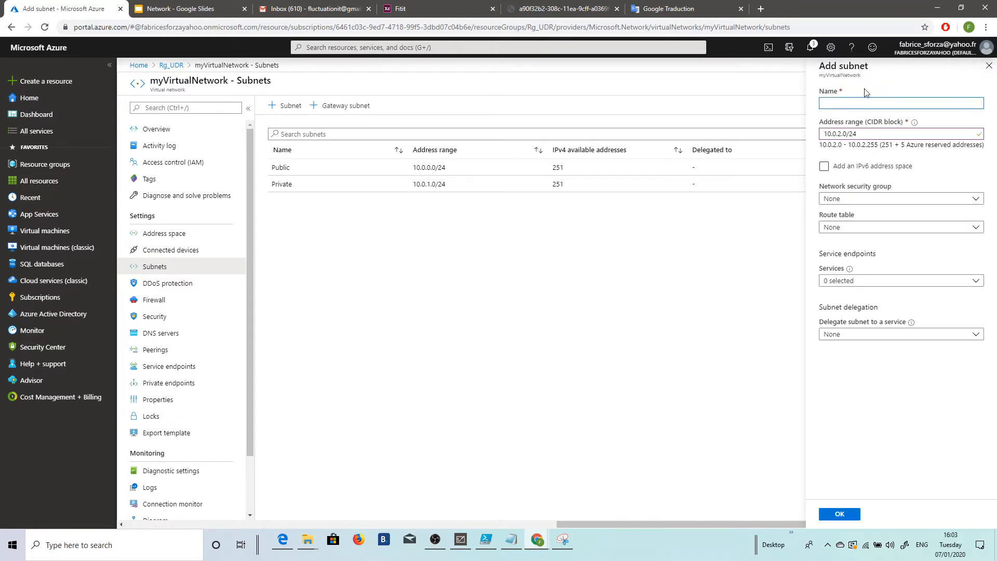
type("DMZ")
left_click(460, 540)
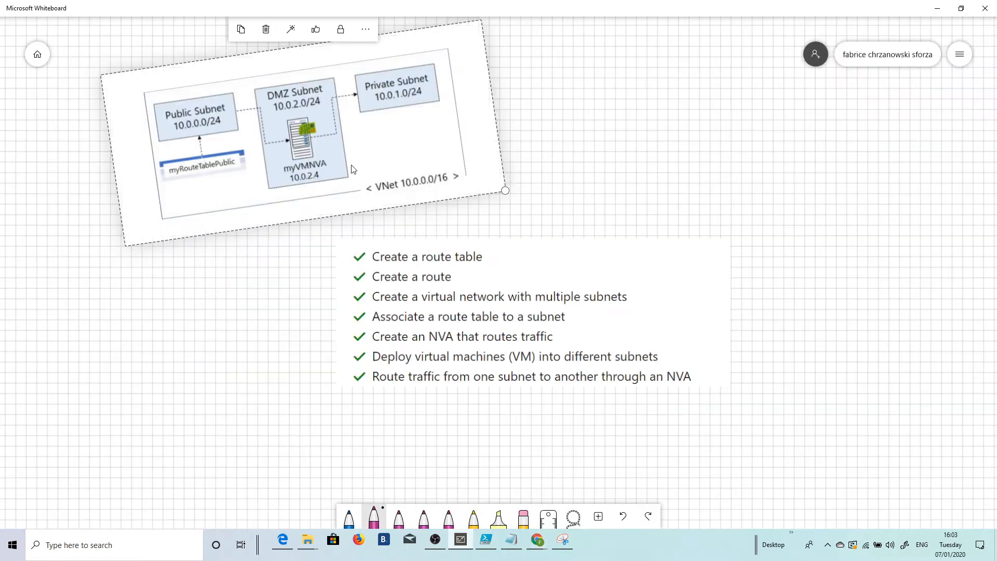
left_click(938, 8)
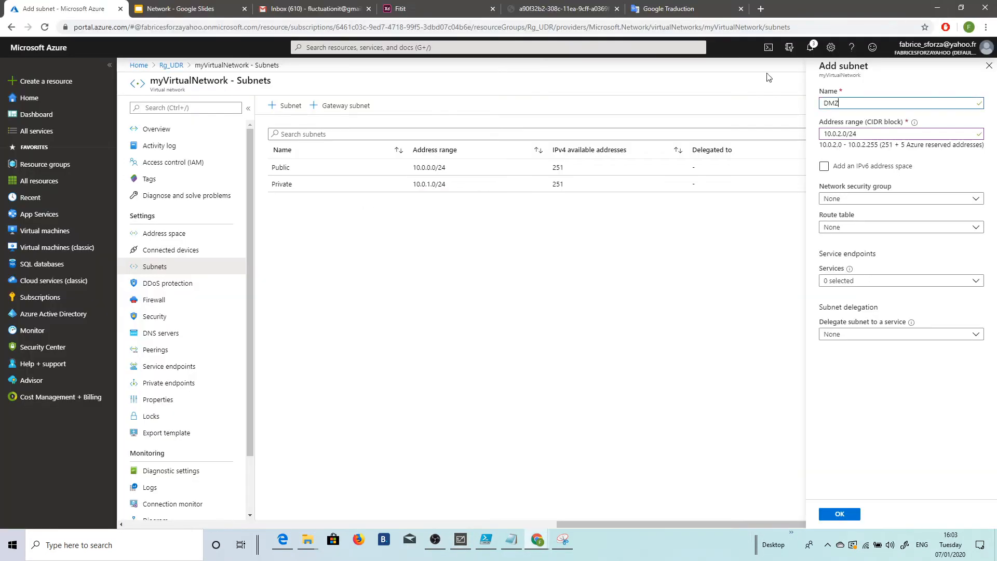
left_click(836, 513)
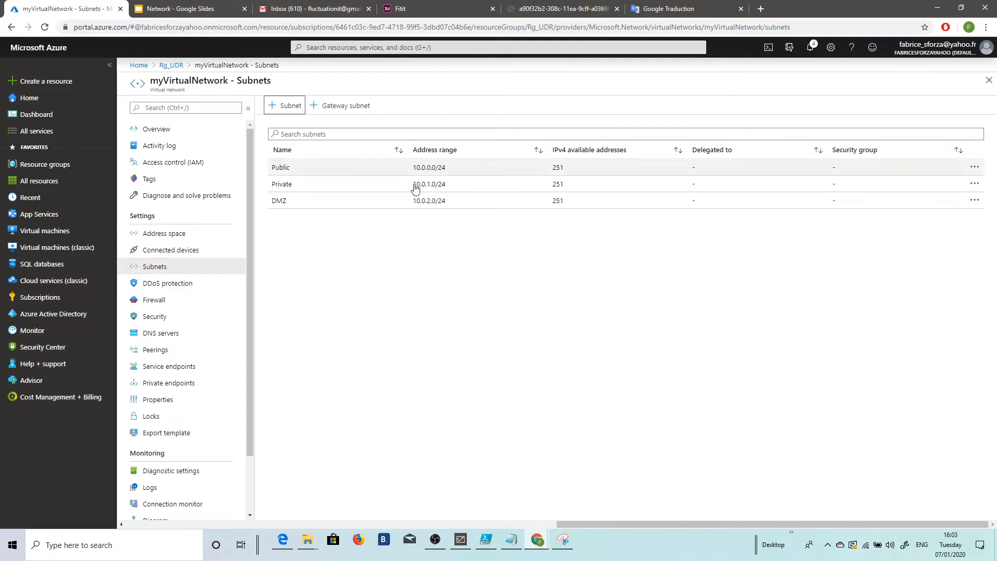
Step: Associate route table myRouteTablePublic with the Public subnet, save it and return to the subnet list
left_click(305, 168)
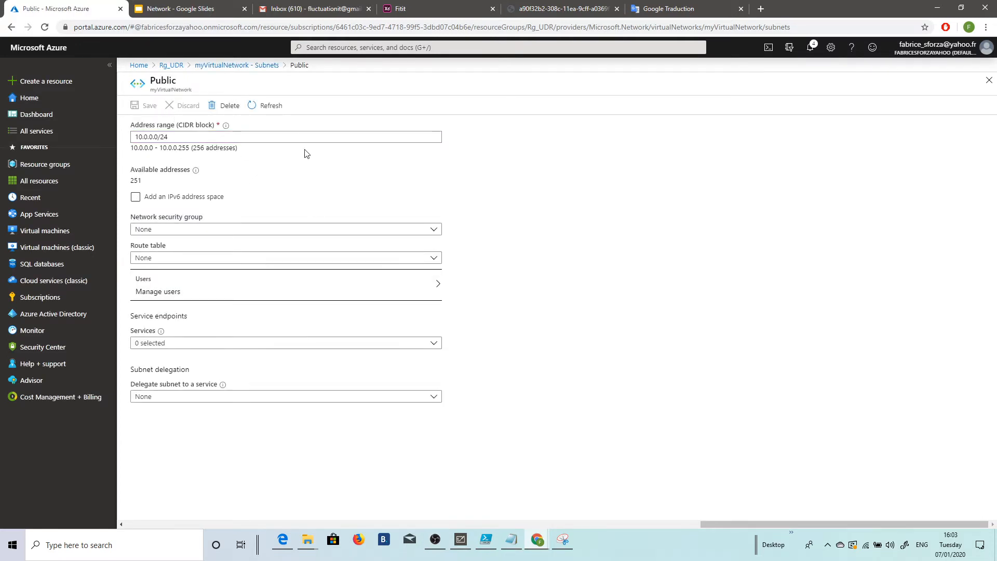
left_click(383, 258)
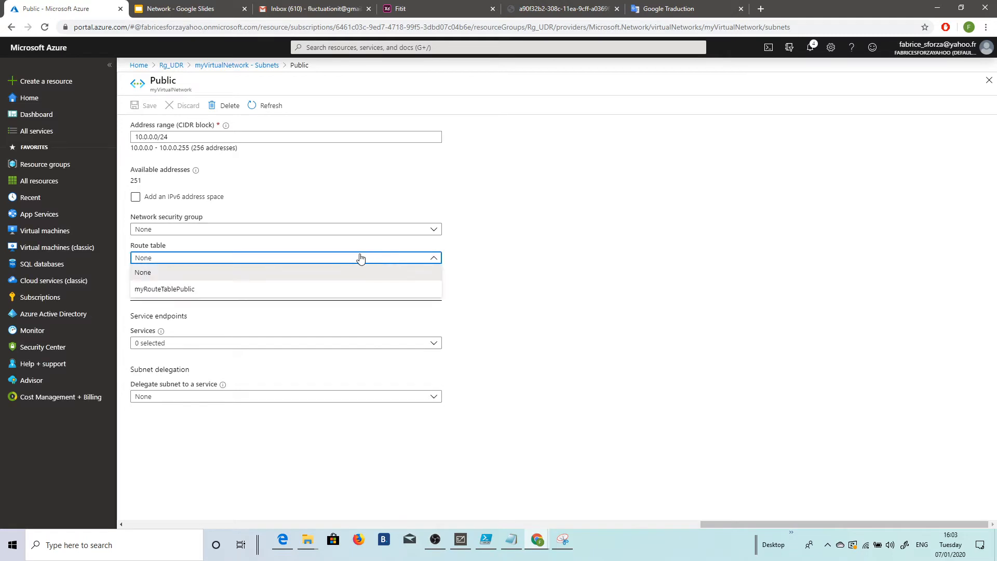
left_click(176, 290)
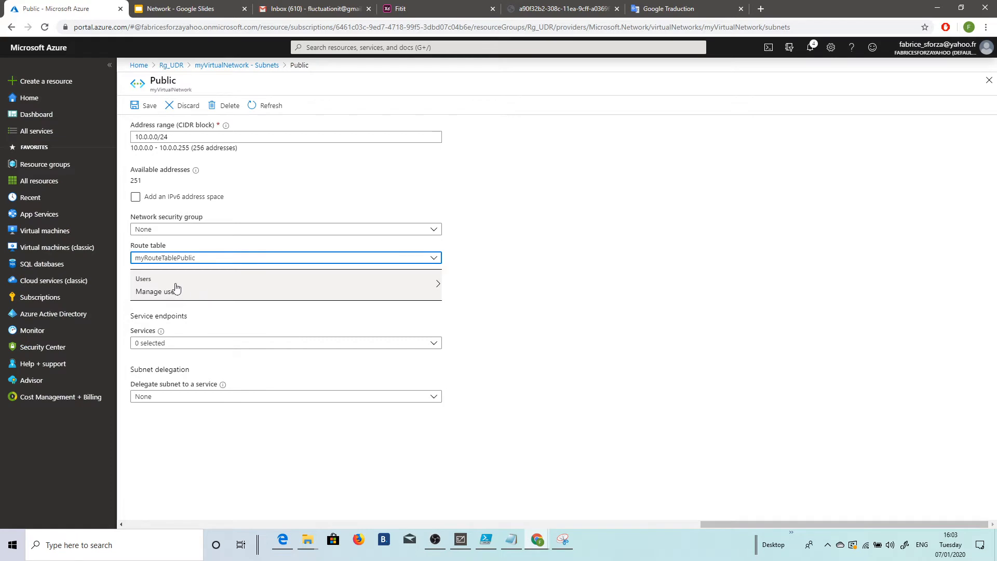
left_click(139, 107)
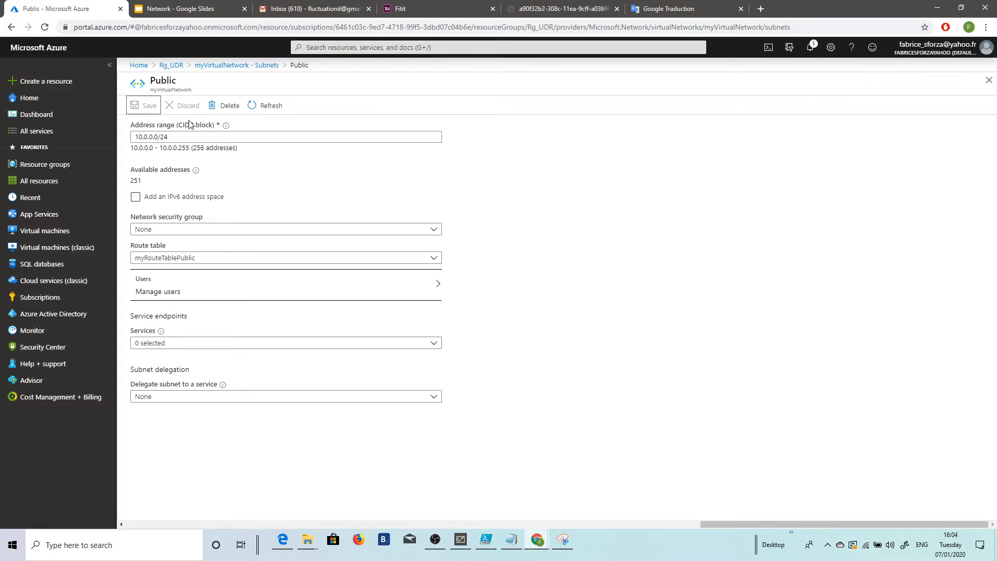
left_click(228, 65)
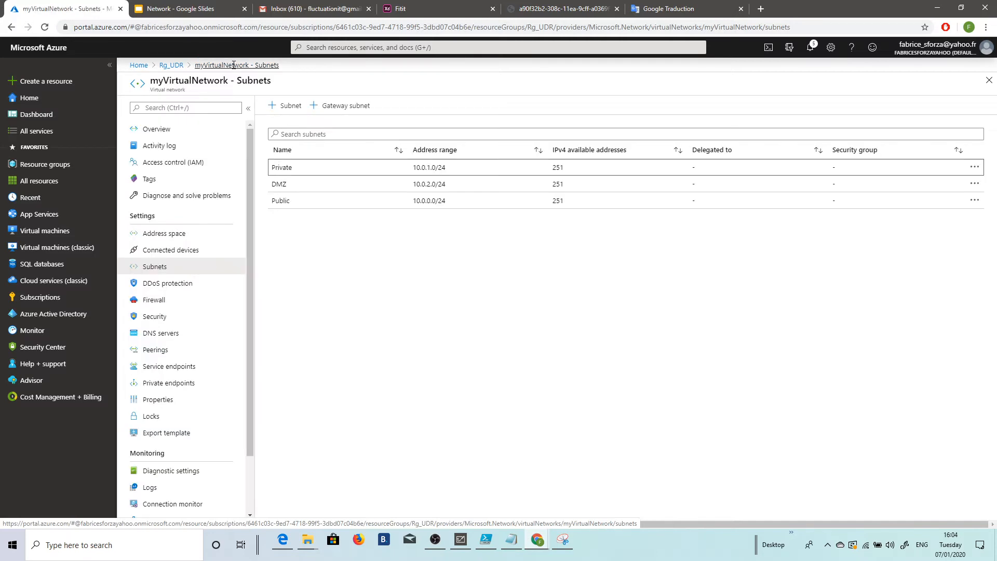
Step: Start a Windows Server 2016 Datacenter virtual machine in resource group Rg_UDR and name it MyVmNva
left_click(171, 65)
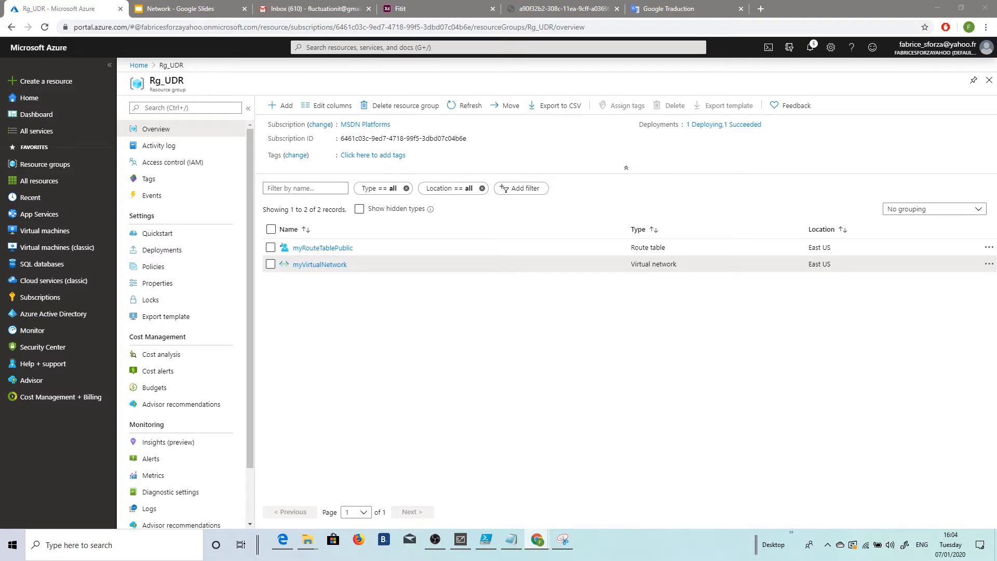
left_click(285, 107)
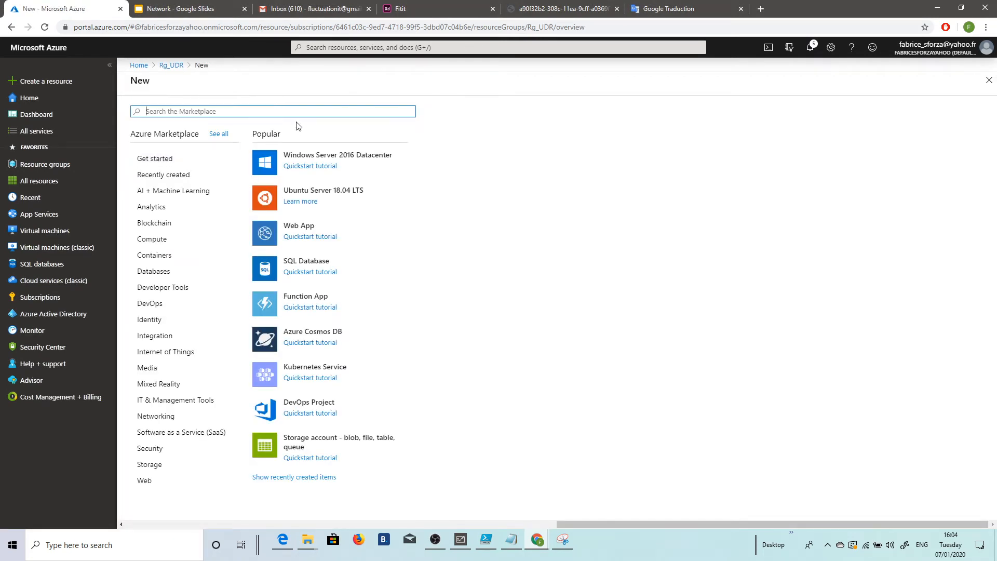
left_click(330, 151)
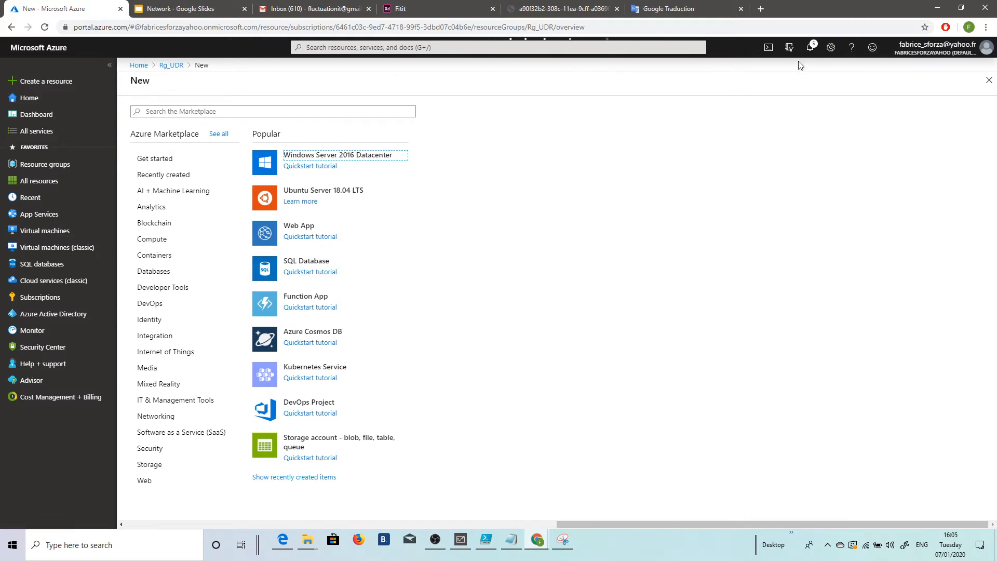
left_click(810, 47)
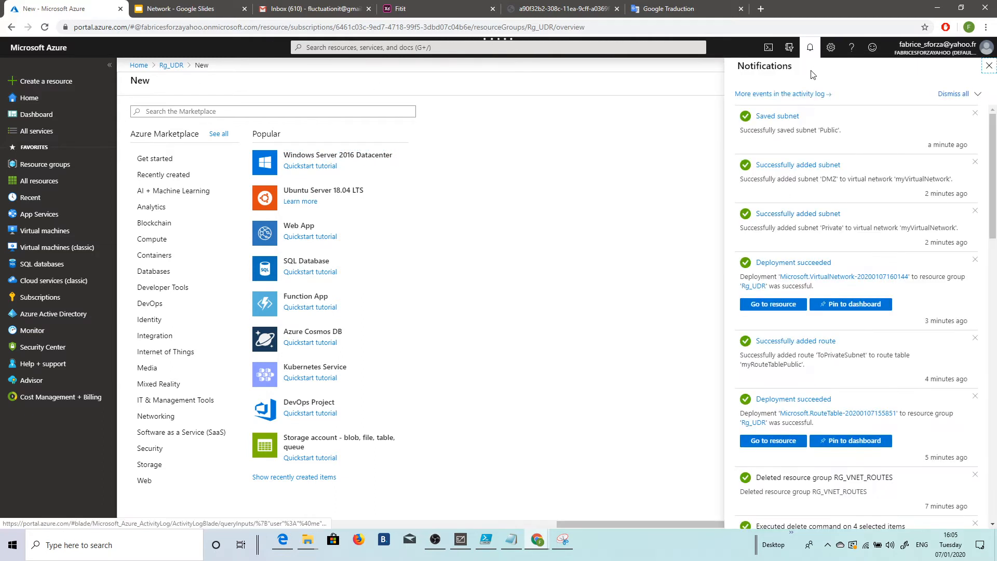
left_click(988, 66)
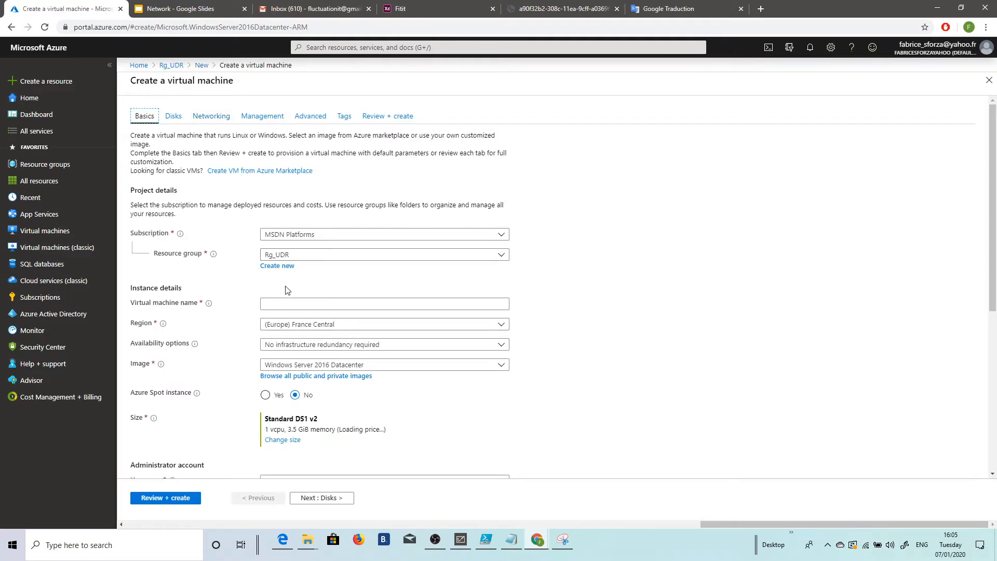
left_click(277, 305)
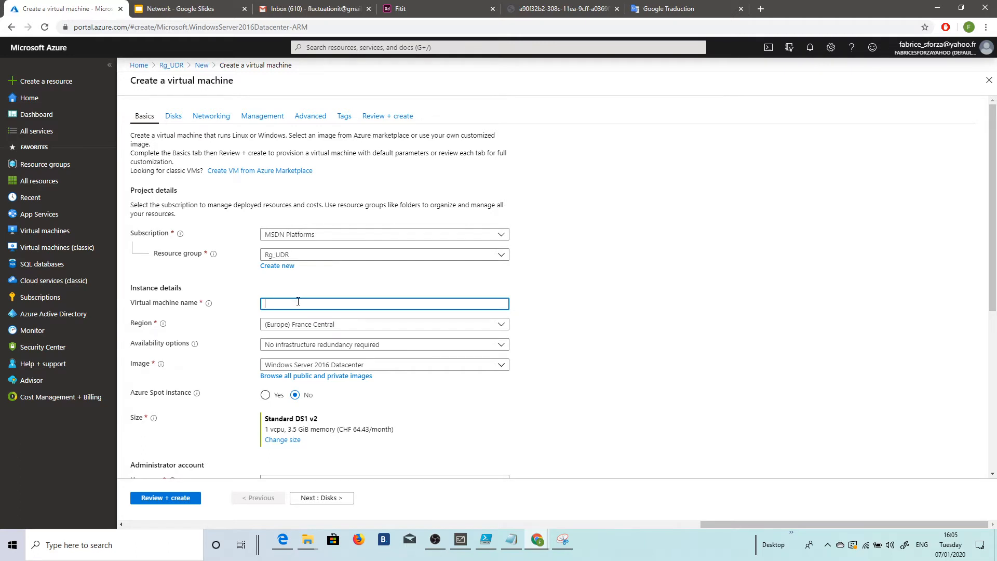
type("My")
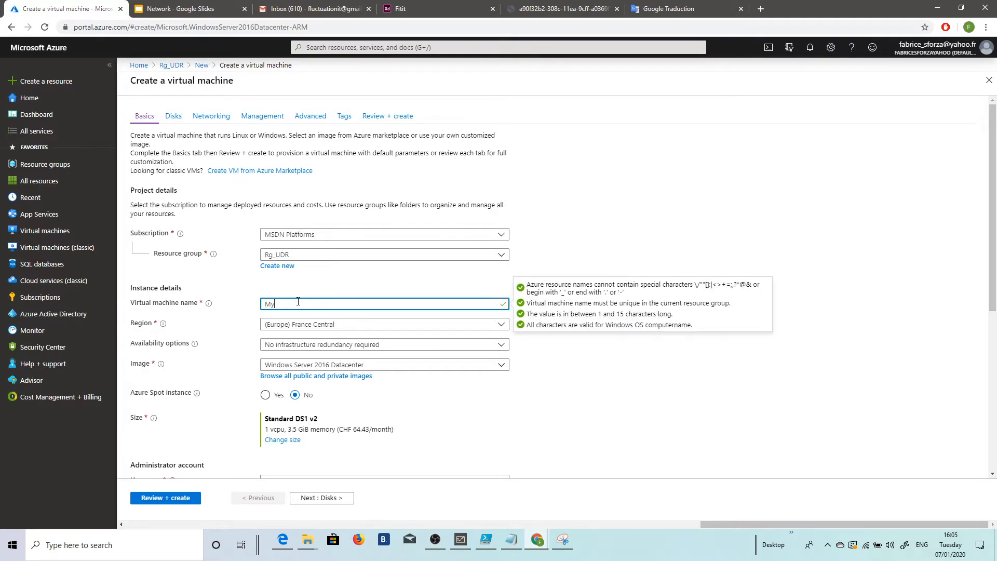
type("VmNva")
Step: Set the size of virtual machine MyVmNva to DS3_v2
left_click(292, 440)
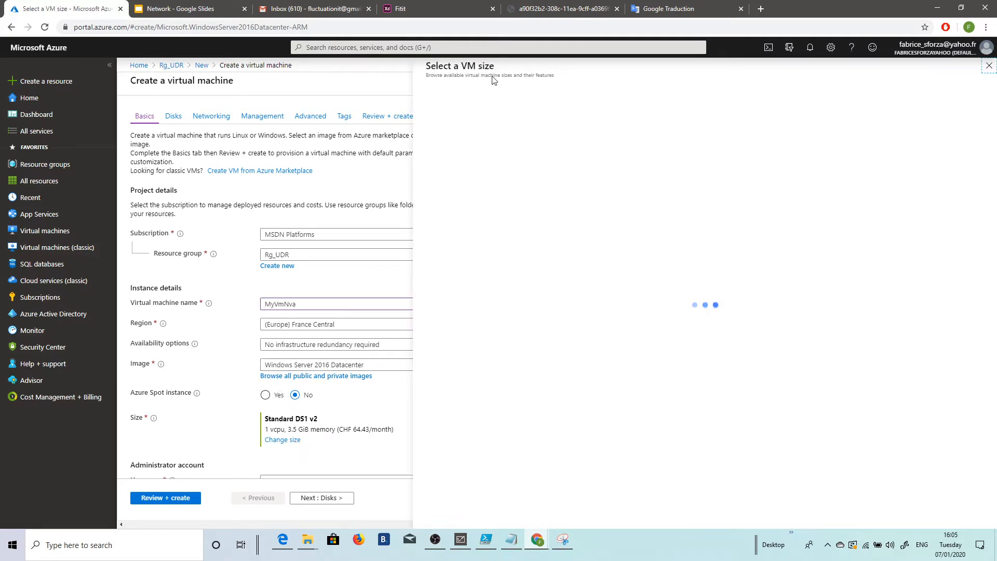
left_click(530, 335)
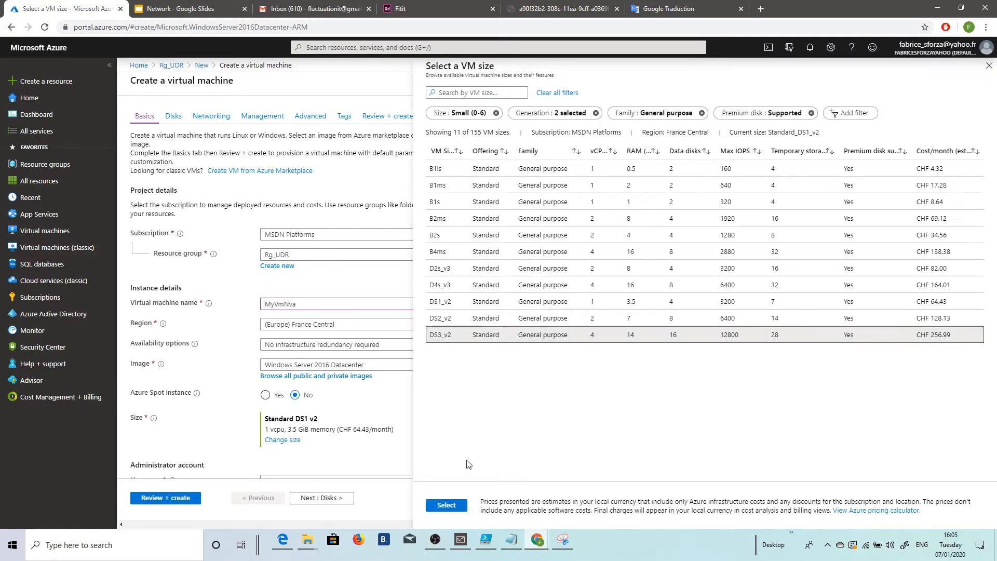
left_click(448, 504)
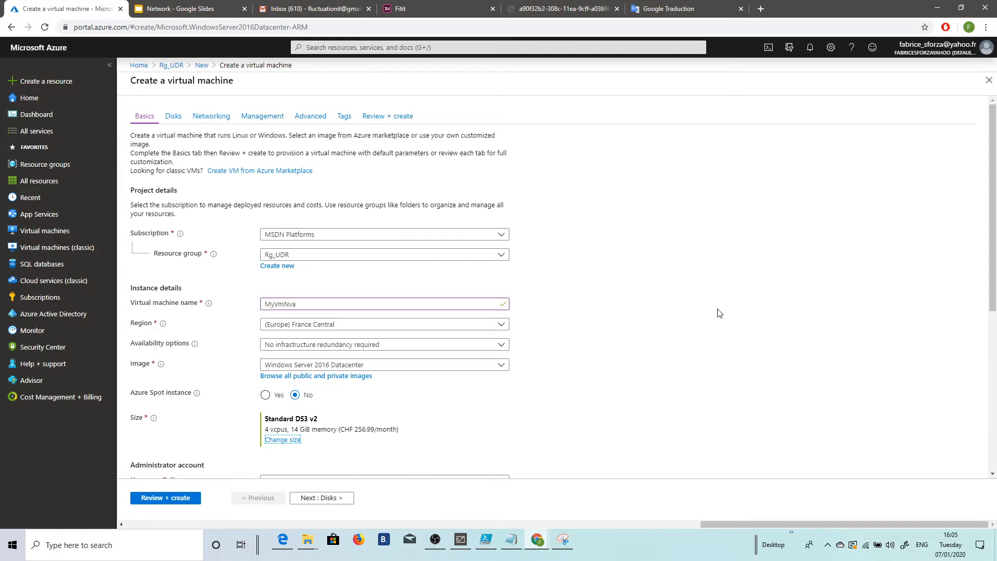
Step: Set the region of virtual machine MyVmNva to (US) East US
left_click(501, 325)
scroll(327, 155, "up", 7)
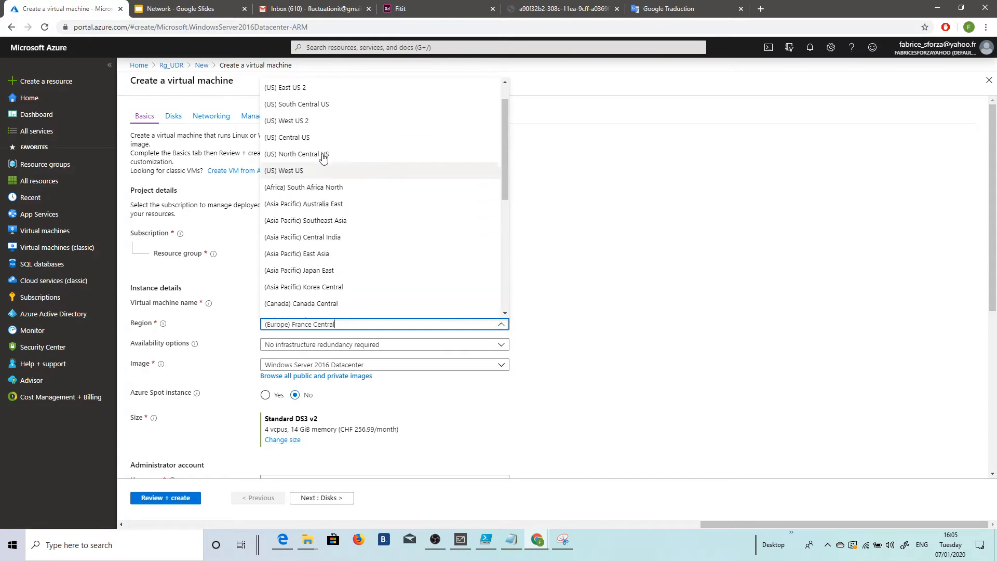
scroll(299, 100, "up", 2)
left_click(299, 100)
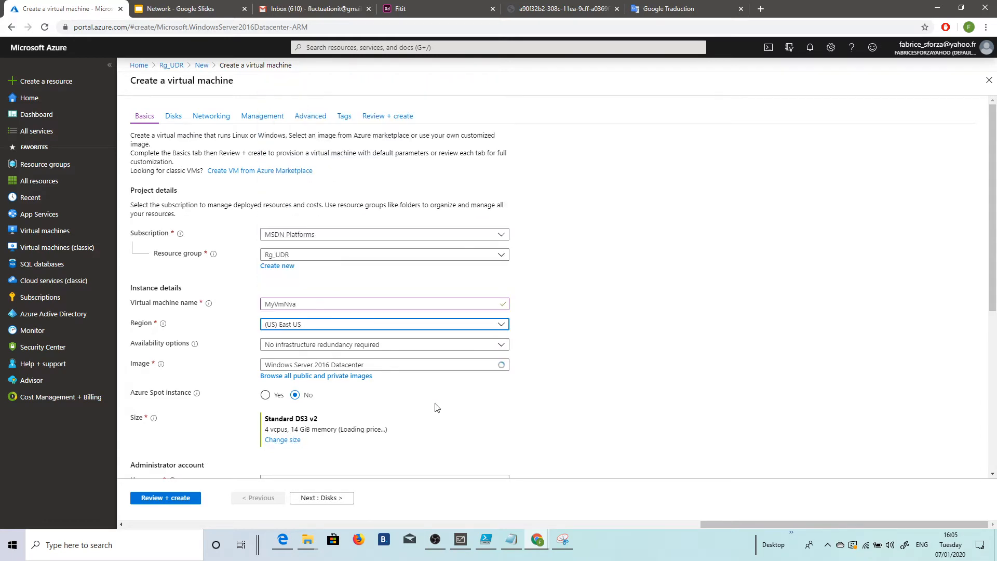
Step: Fill in the administrator account's username, password and password confirmation, keeping the unsaved edits of the virtual machine form
scroll(445, 303, "down", 4)
left_click(265, 273)
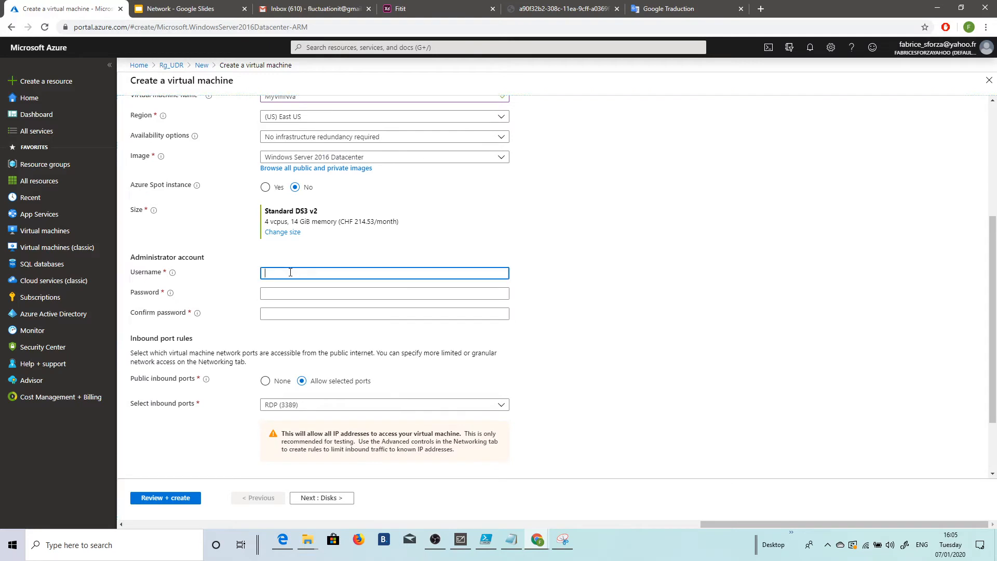
type("fabric")
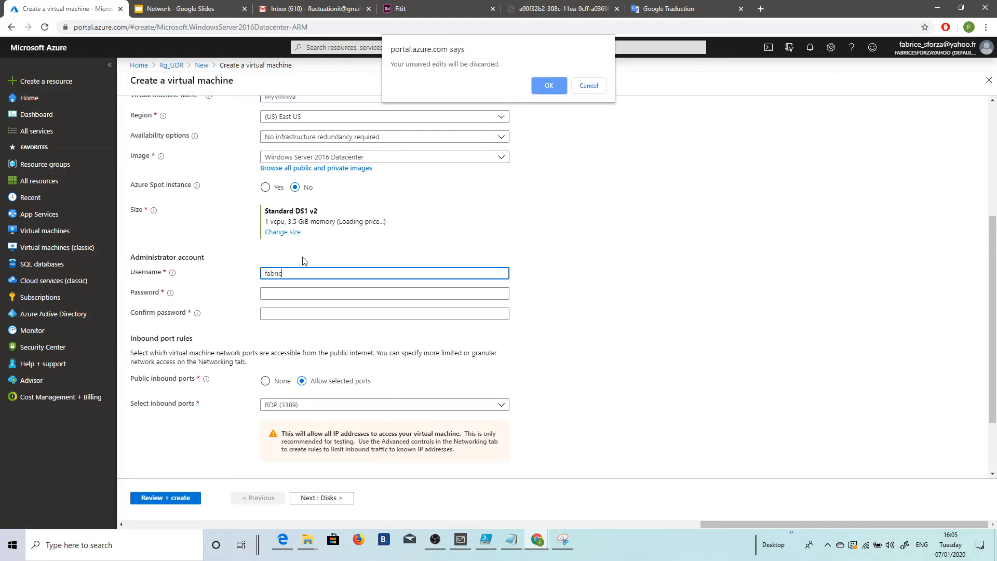
left_click(587, 87)
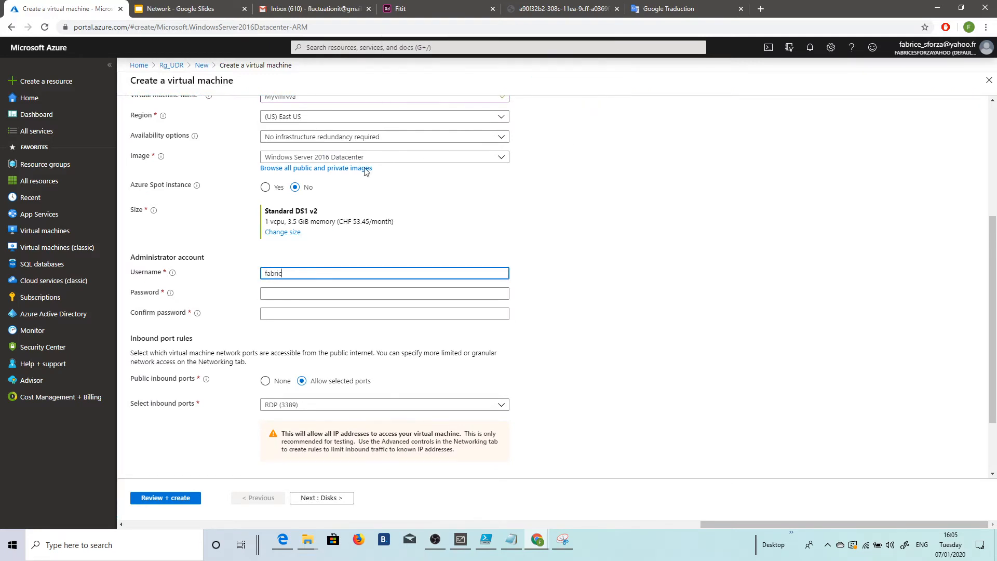
type("e")
key("Tab")
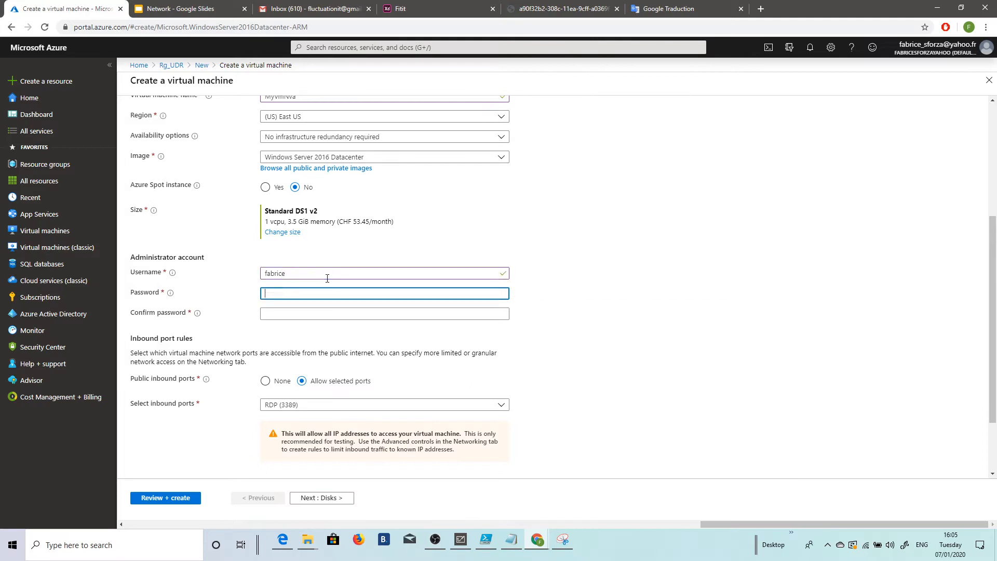
type("•••")
key("Tab")
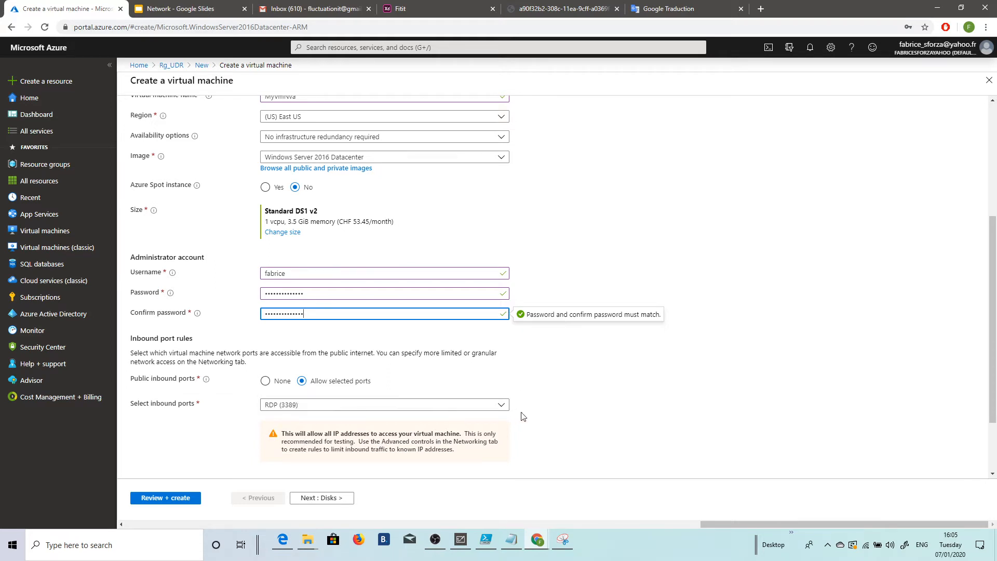
Step: Allow HTTP (80) in addition to RDP (3389) as public inbound ports and proceed to the disk settings
left_click(502, 407)
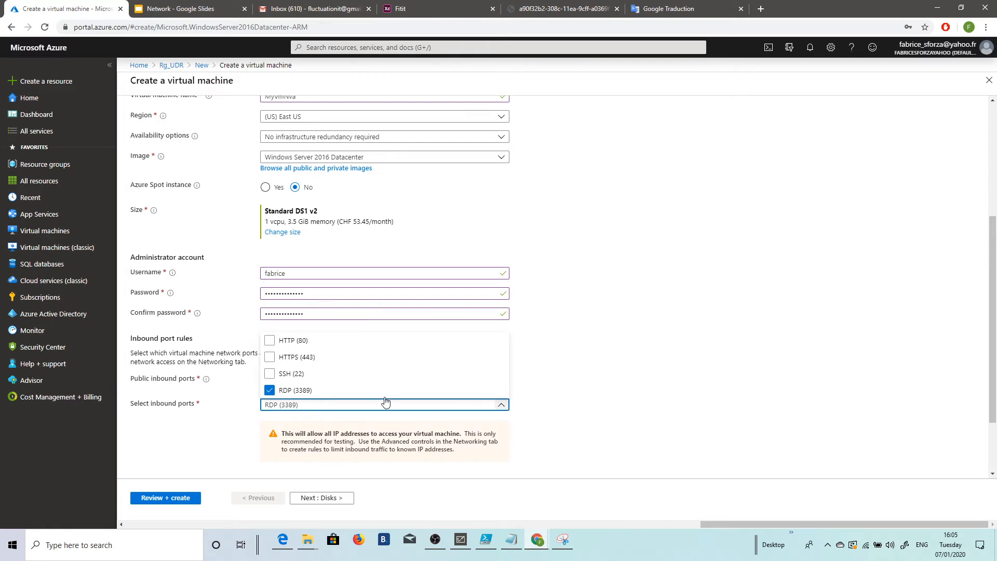
left_click(269, 341)
left_click(322, 498)
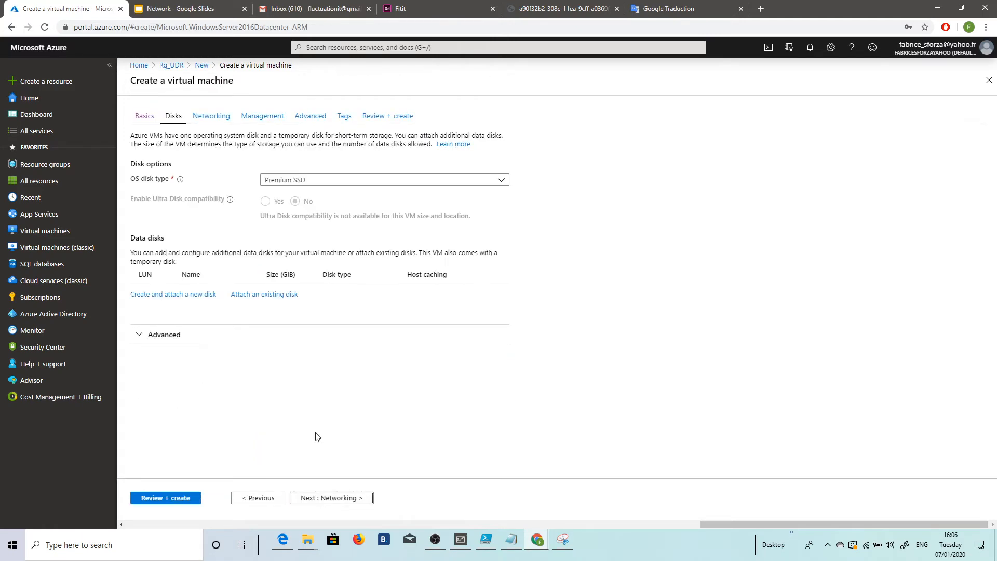
Step: Place MyVmNva's network interface in the DMZ (10.0.2.0/24) subnet of myVirtualNetwork
left_click(211, 115)
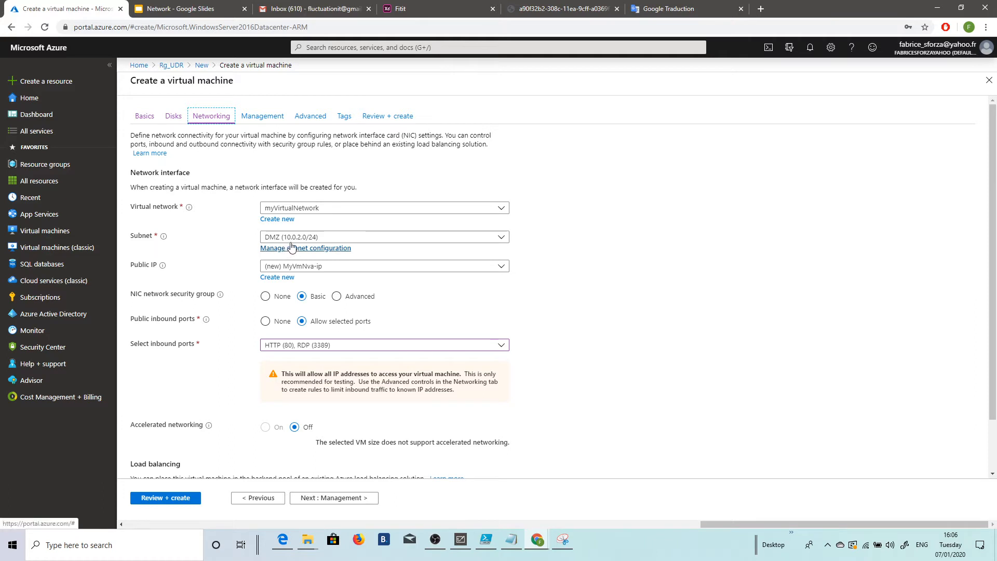
left_click(500, 238)
left_click(326, 252)
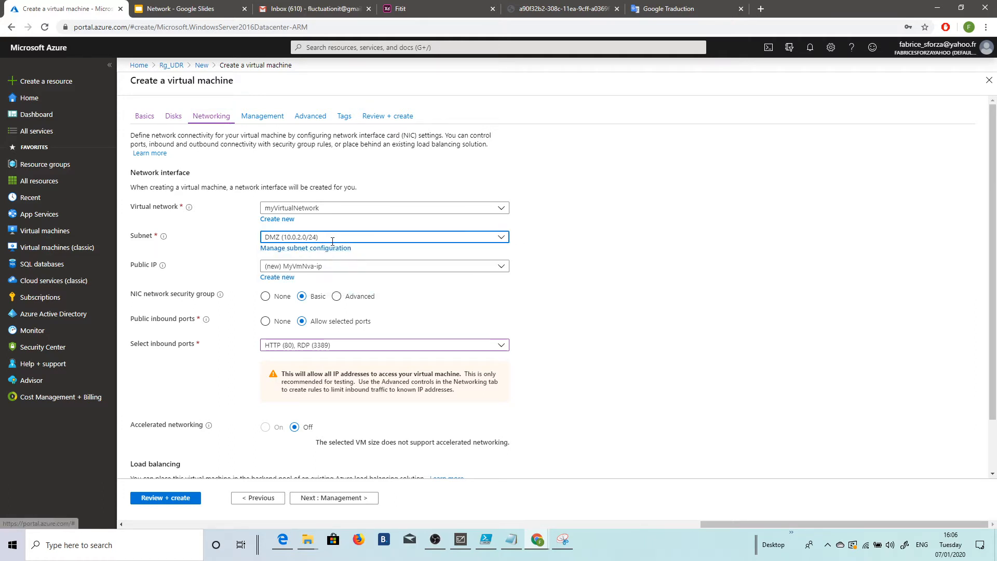
Step: Turn off boot diagnostics for MyVmNva, validate the configuration and create the virtual machine
left_click(307, 498)
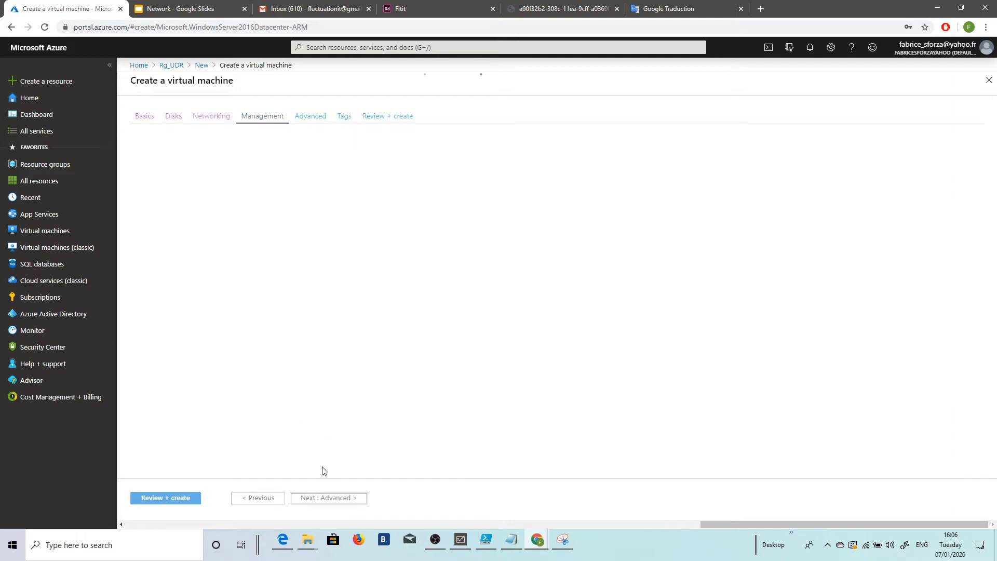
left_click(294, 250)
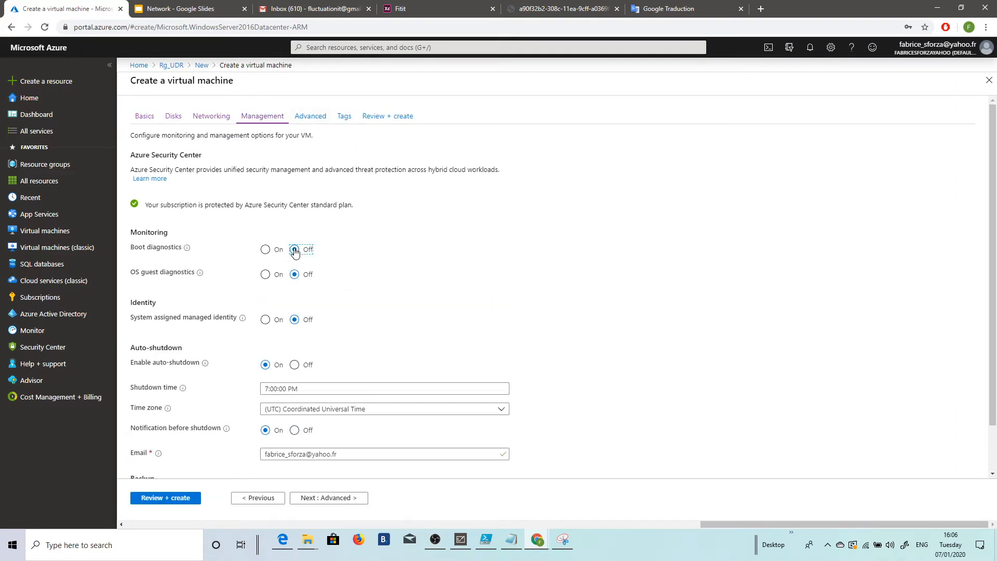
left_click(181, 501)
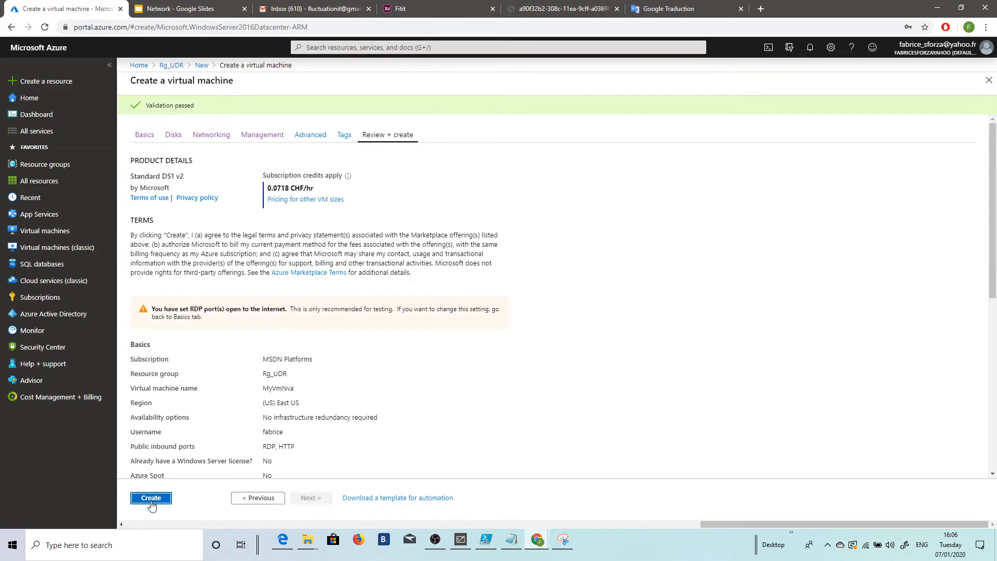
left_click(151, 500)
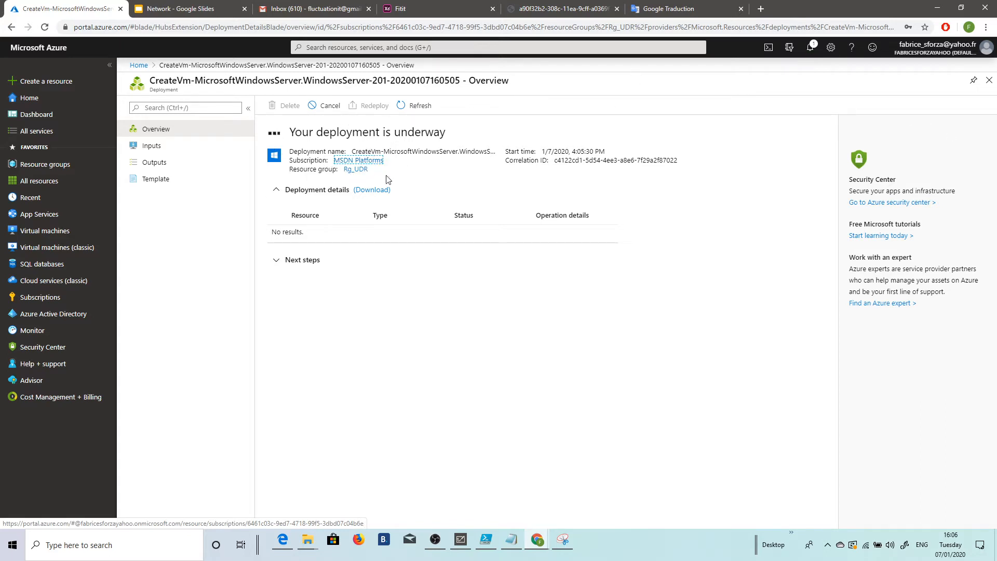
Step: Open resource group Rg_UDR from the deployment page and refresh its resource list repeatedly to check the deployment of MyVmNva
left_click(355, 170)
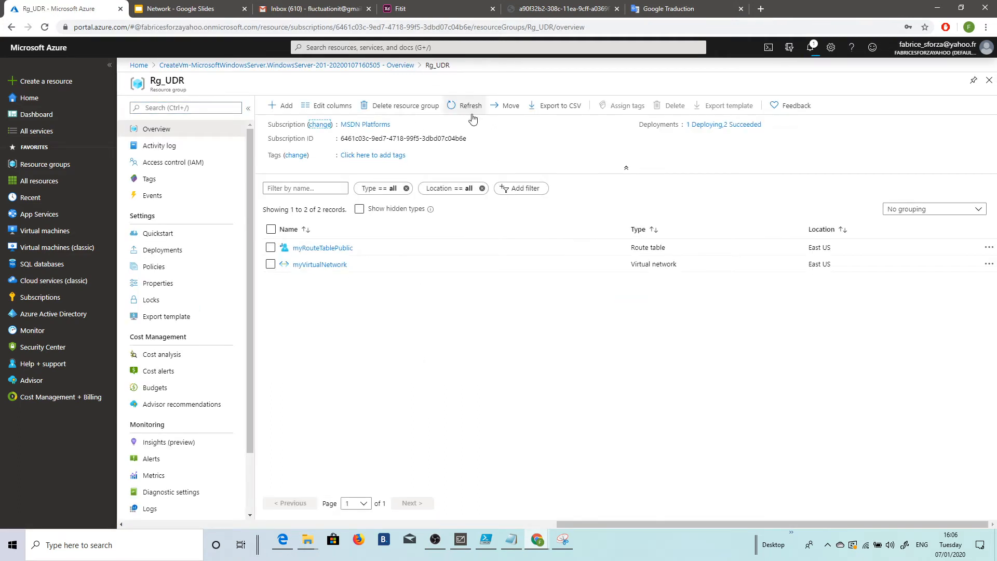
left_click(469, 111)
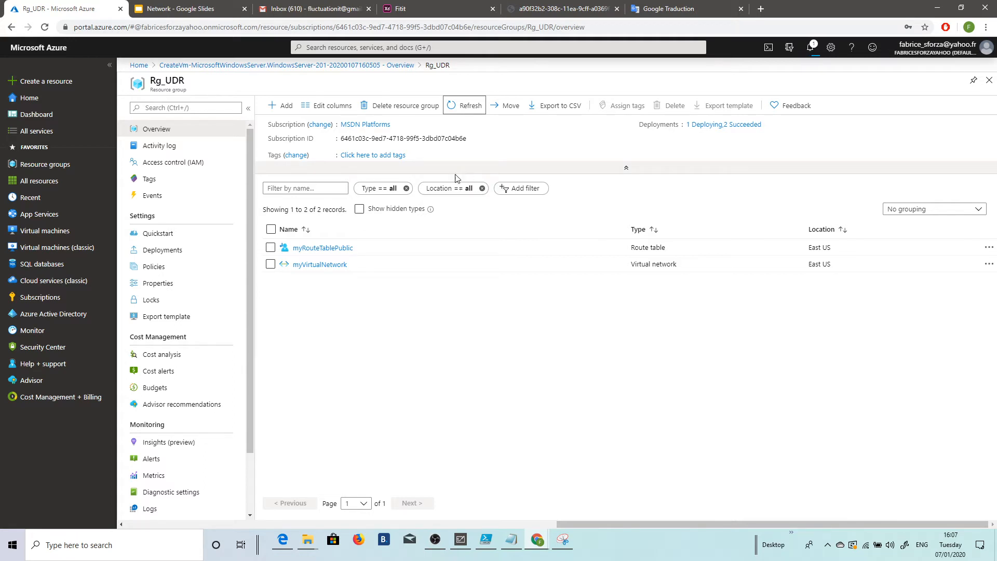
left_click(450, 109)
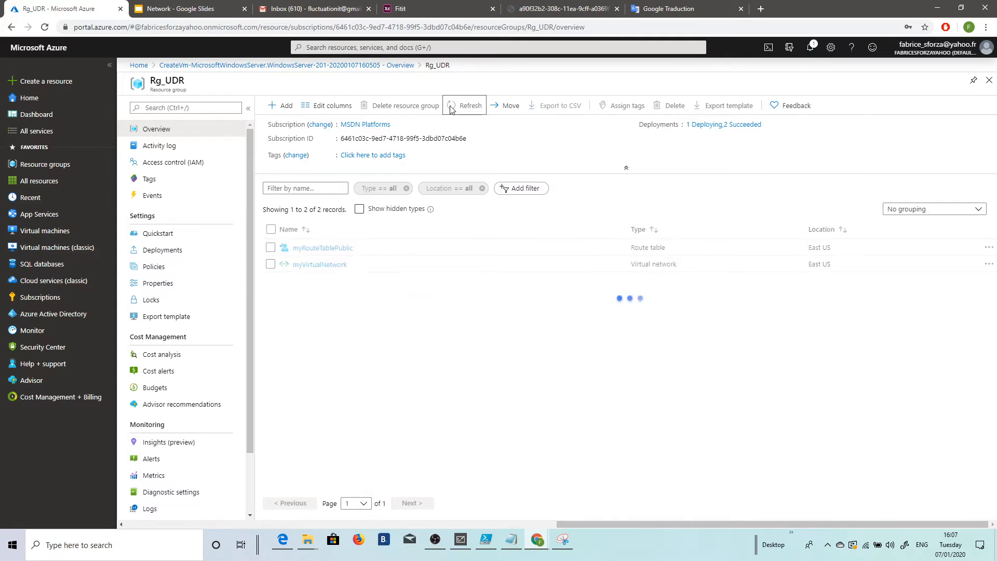
left_click(460, 108)
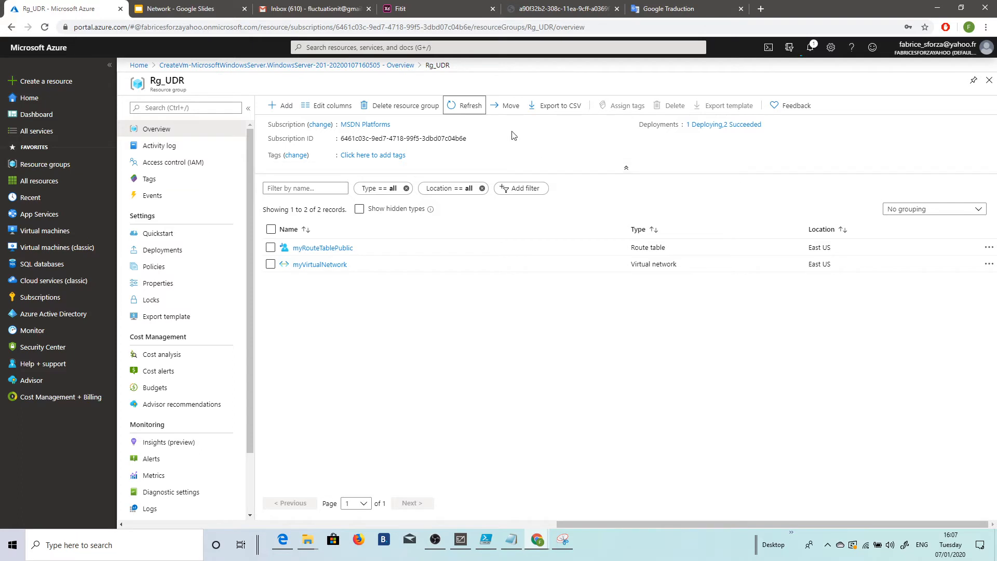
left_click(469, 106)
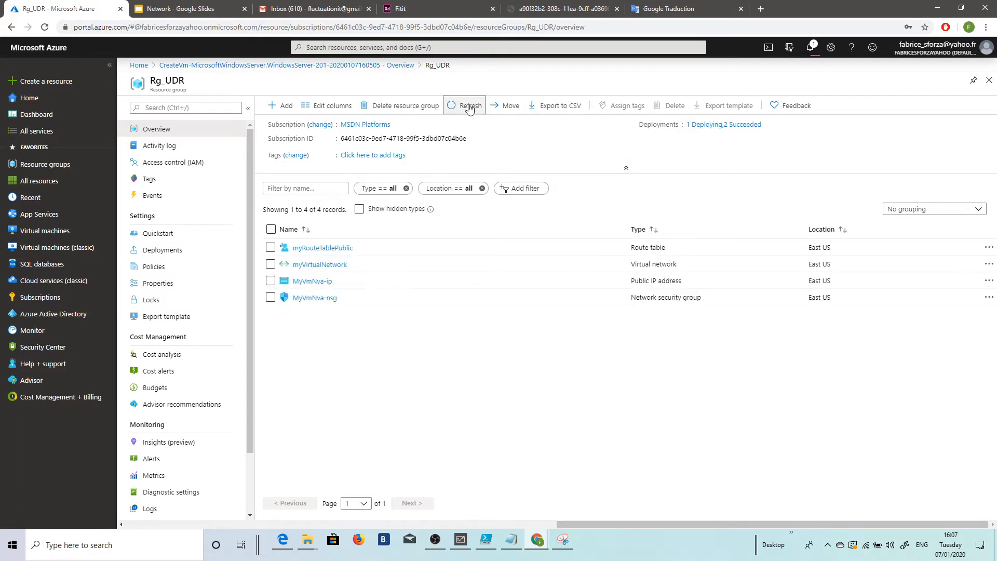
left_click(468, 107)
left_click(468, 108)
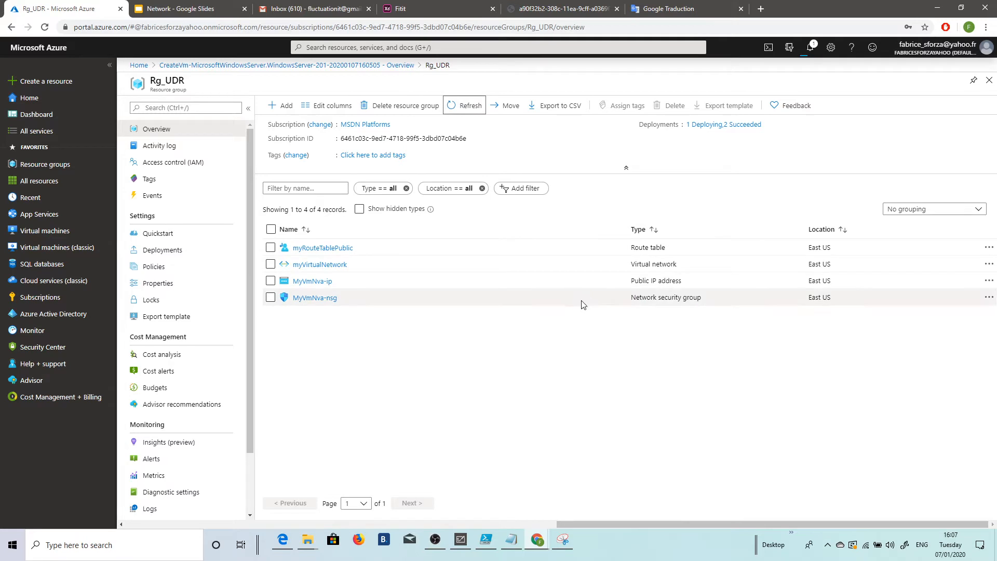
left_click(475, 107)
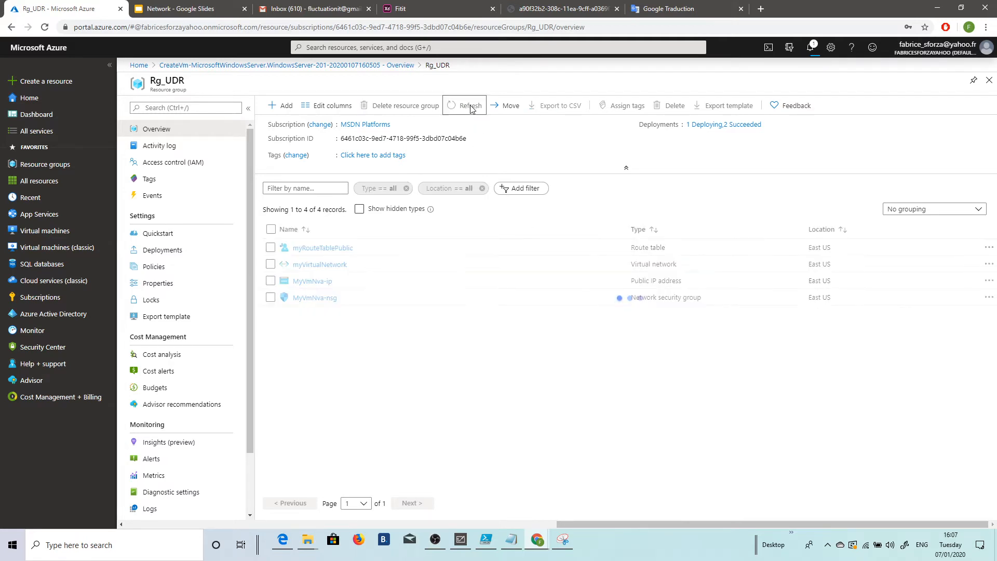
left_click(470, 108)
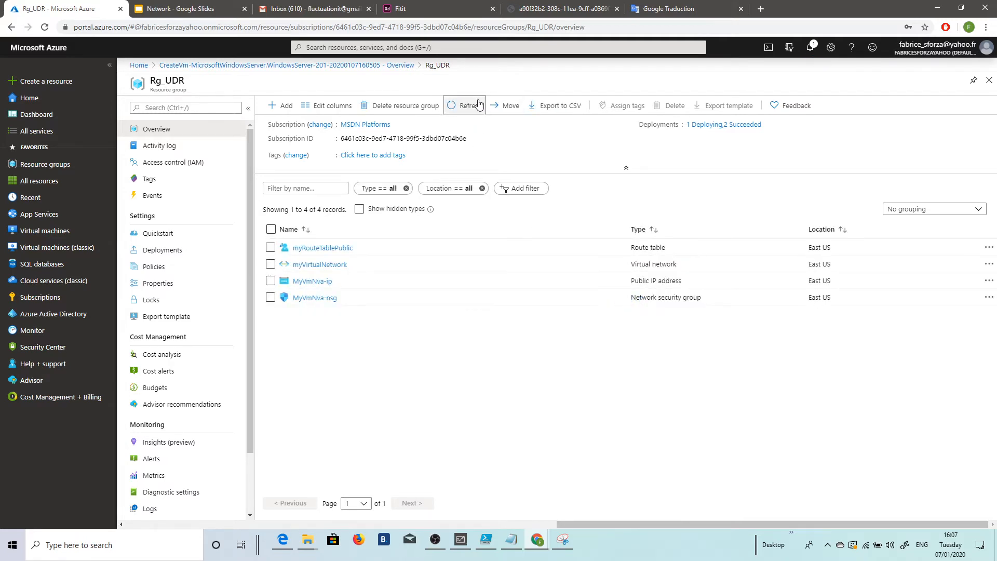
left_click(469, 107)
left_click(469, 107)
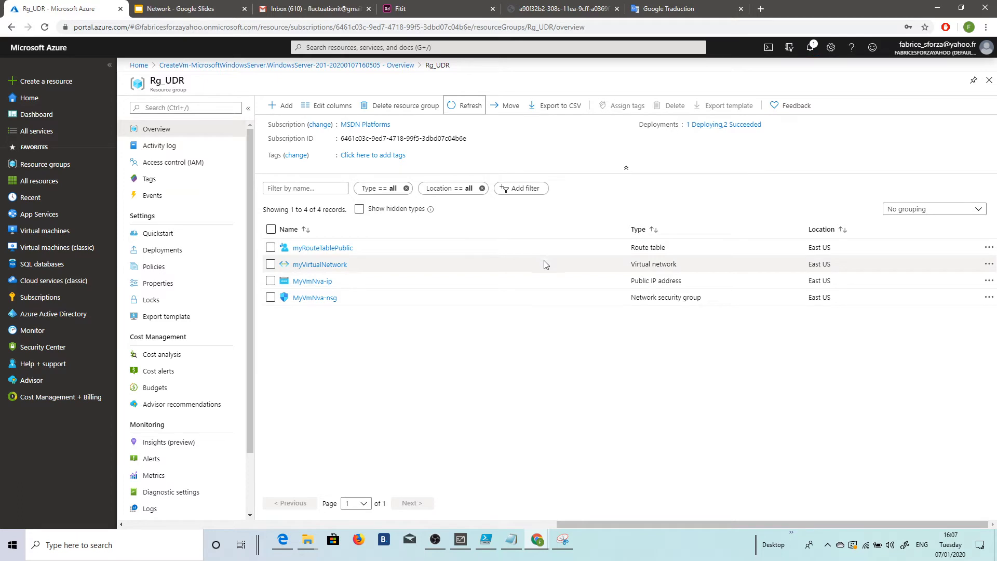
left_click(466, 107)
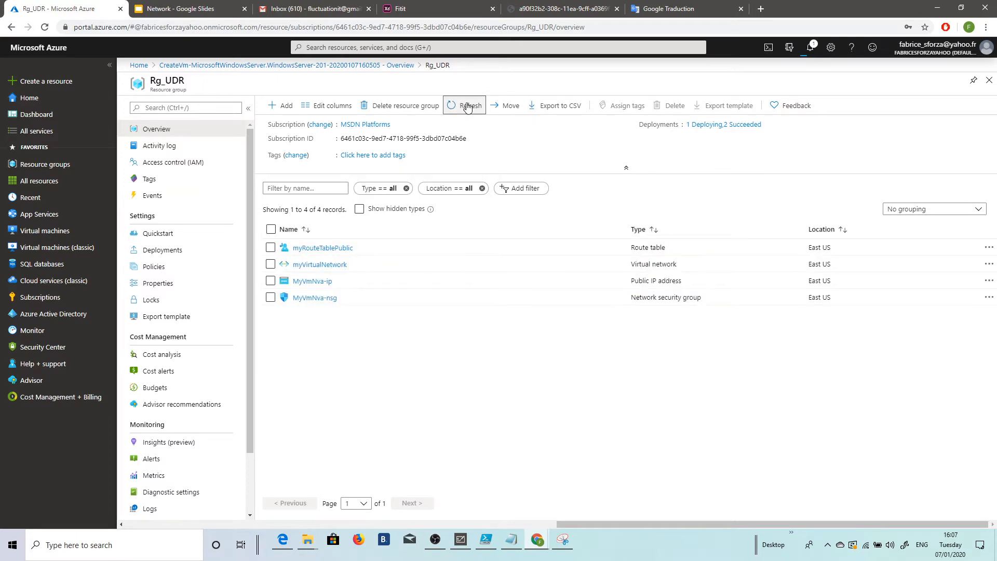
Step: Keep refreshing Rg_UDR's resource list until the virtual machine MyVmNva and its network interface are listed
left_click(459, 110)
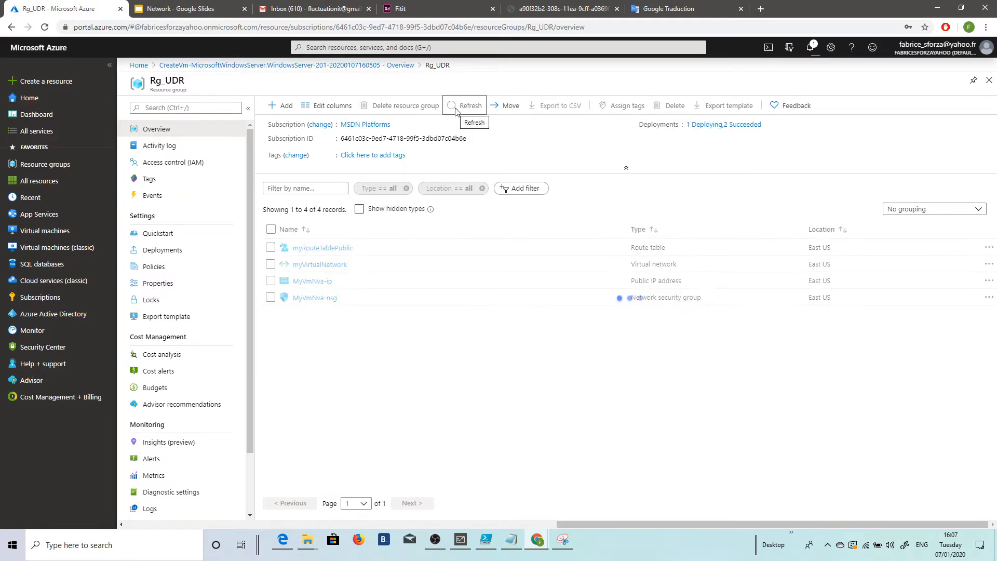
left_click(471, 106)
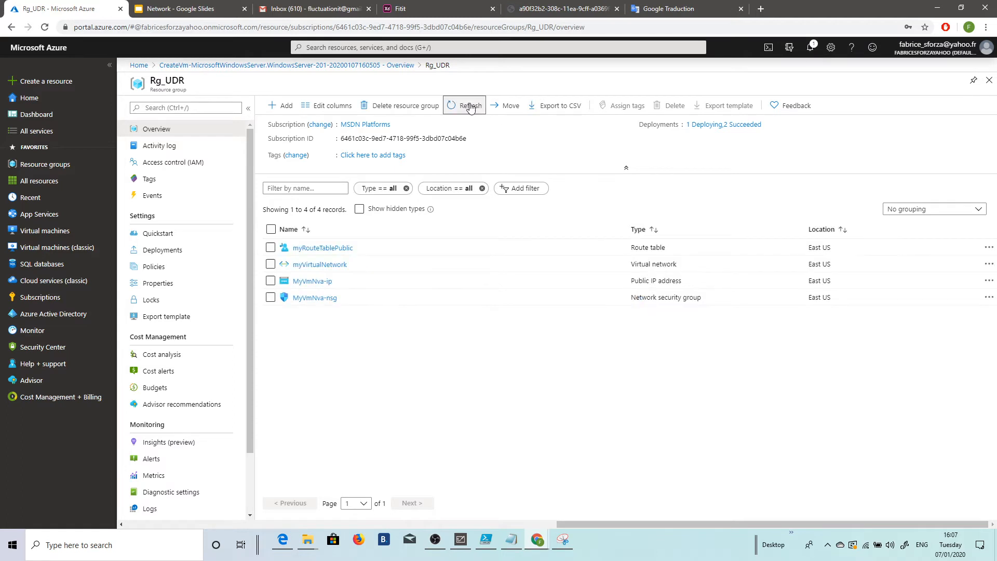
left_click(471, 105)
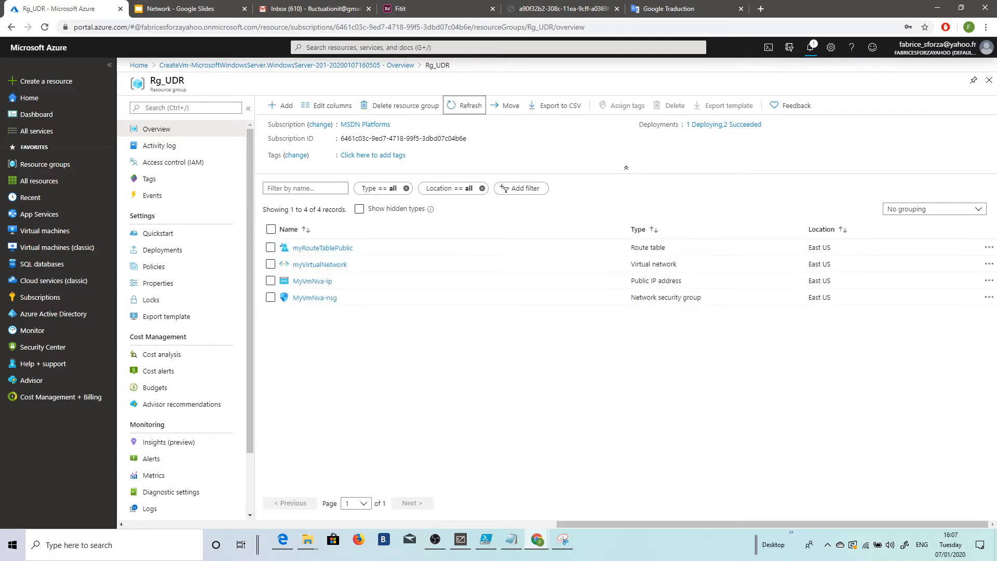
key("alt+Tab")
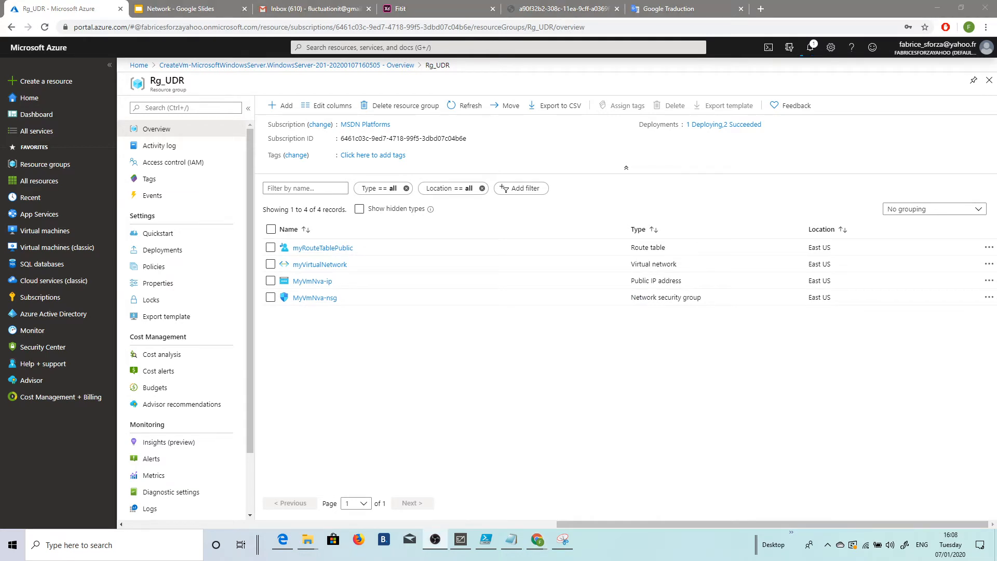
key("alt+Tab")
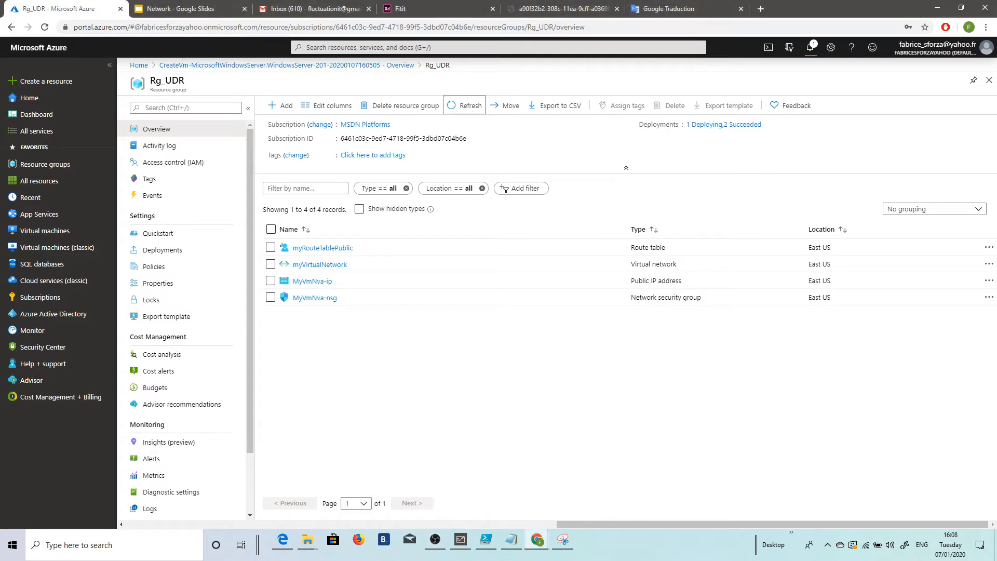
left_click(466, 105)
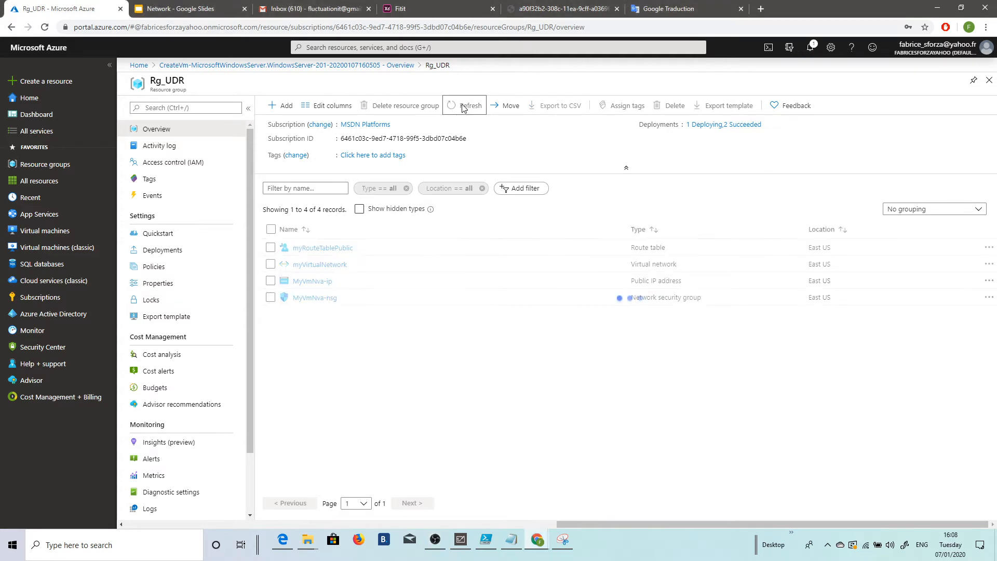
left_click(466, 105)
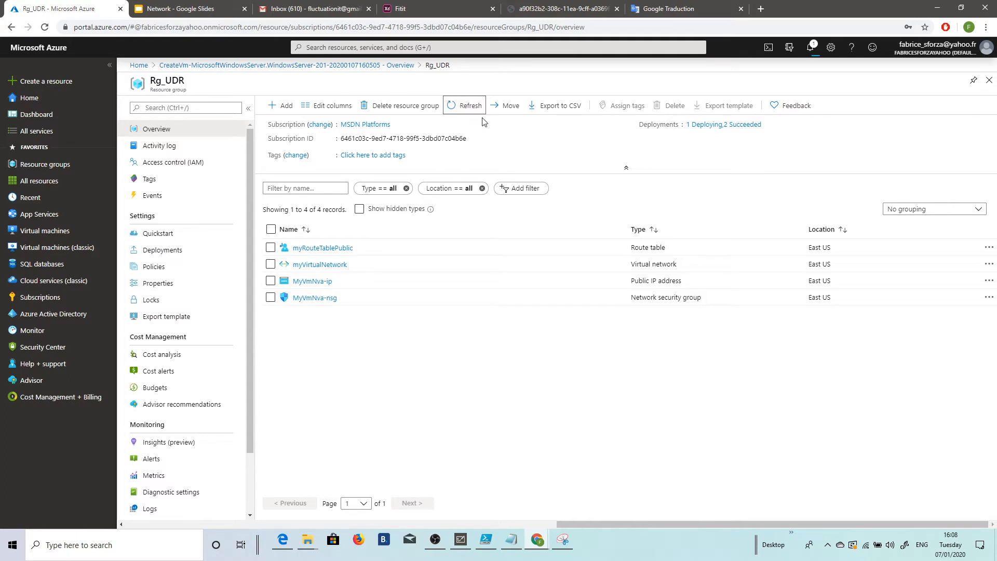
left_click(474, 108)
left_click(474, 108)
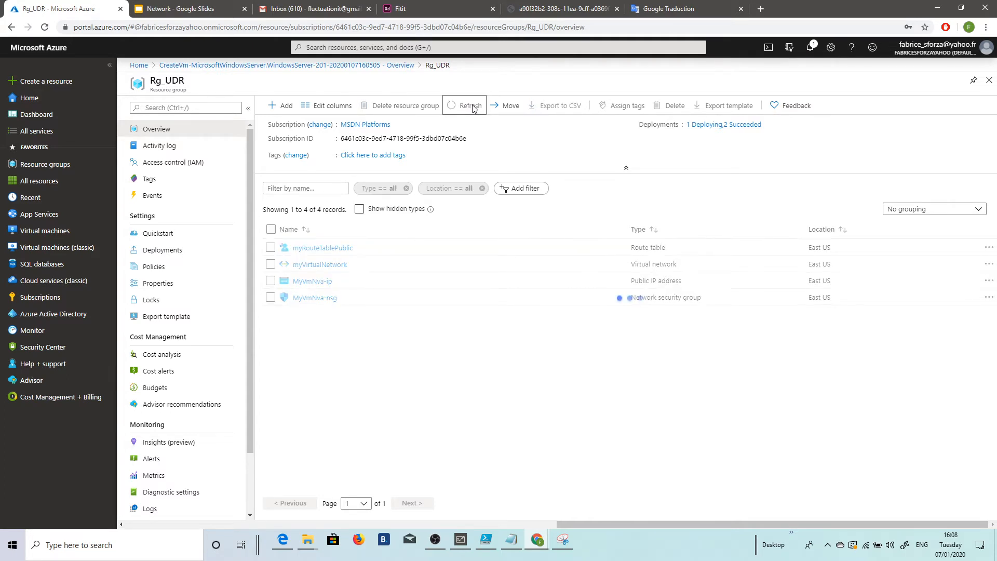
left_click(471, 108)
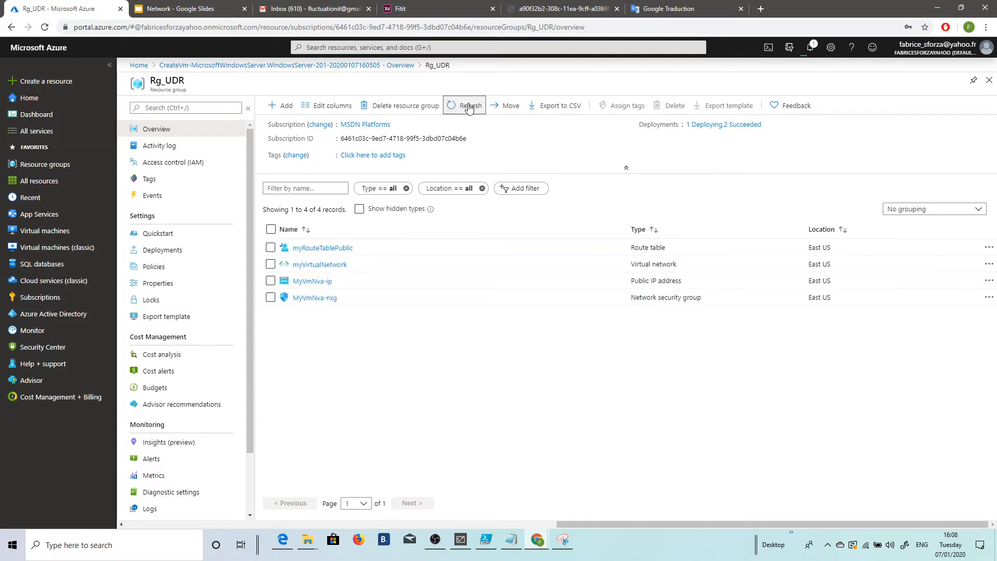
left_click(469, 108)
left_click(468, 109)
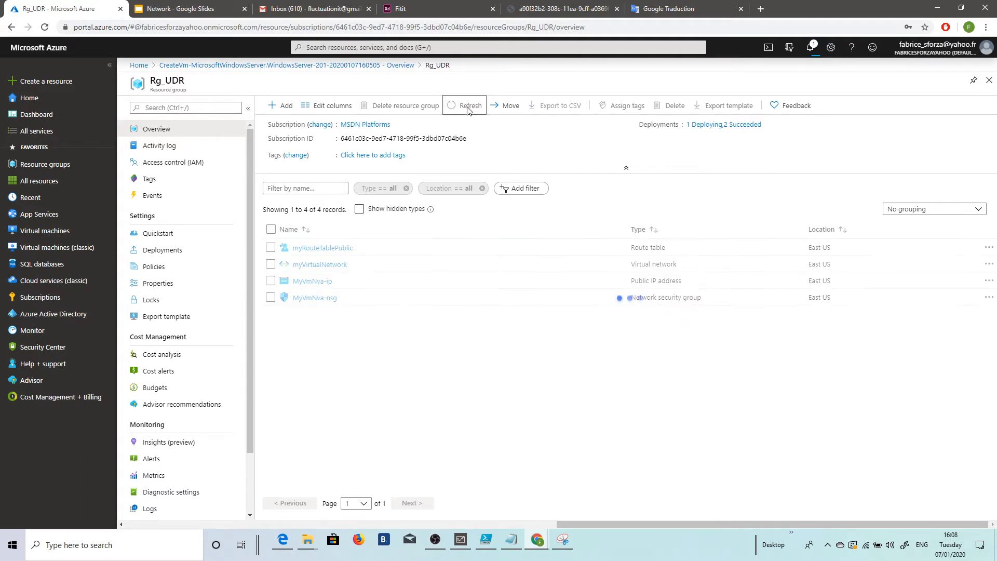
left_click(468, 109)
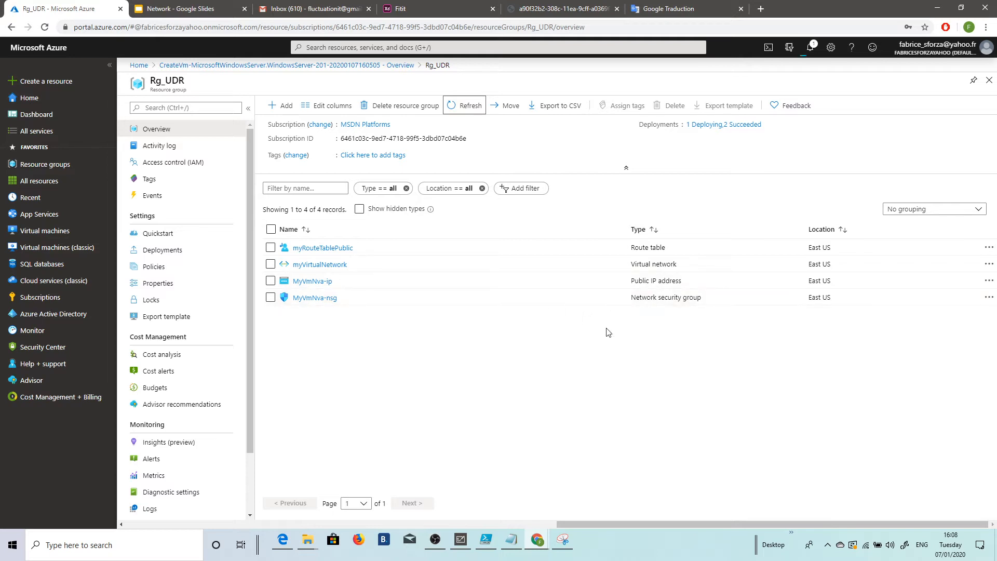
left_click(464, 106)
left_click(462, 110)
left_click(461, 110)
left_click(462, 110)
left_click(462, 110)
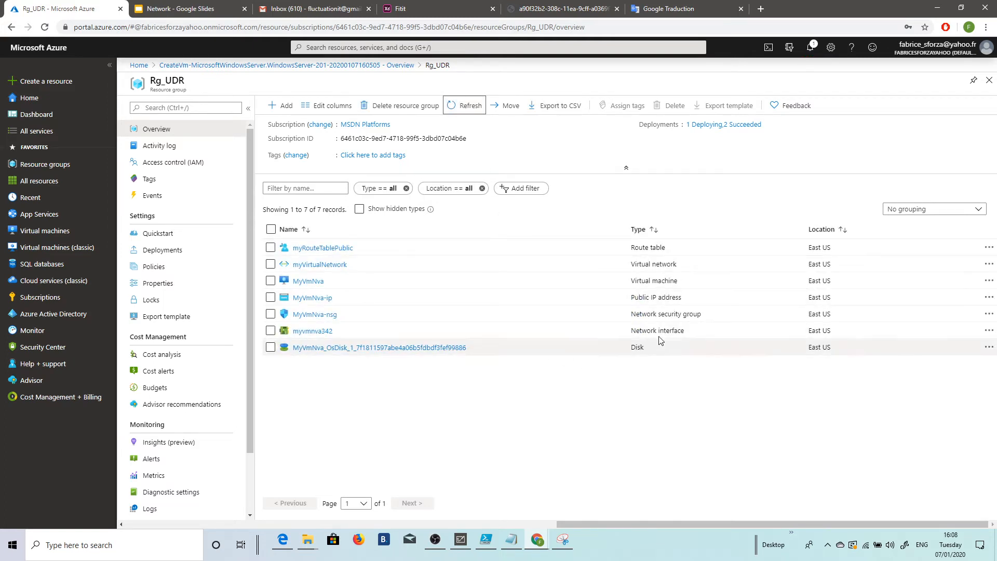
Step: Enable IP forwarding in the IP configurations of network interface myvmnva342, save it and return to resource group Rg_UDR
left_click(328, 333)
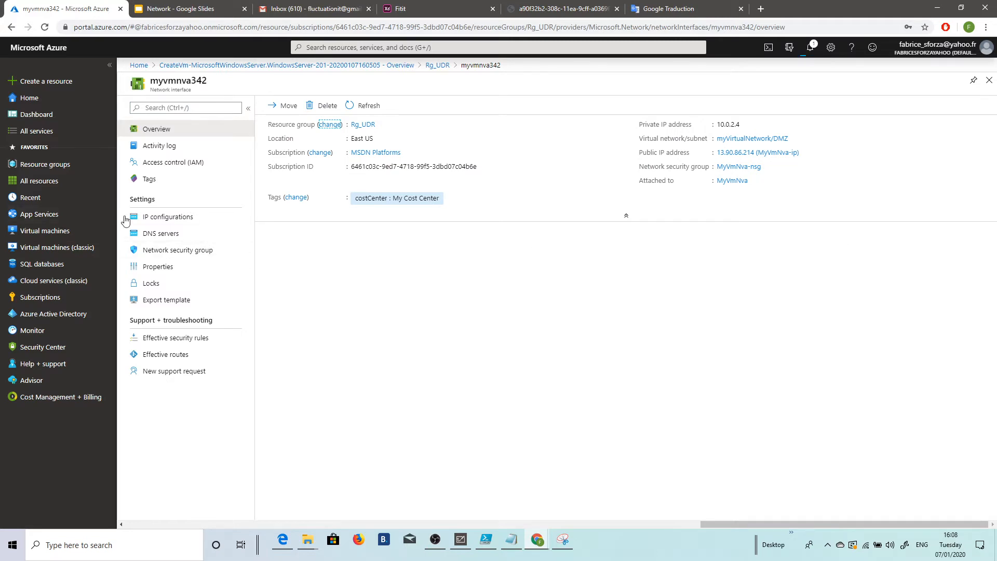
left_click(156, 224)
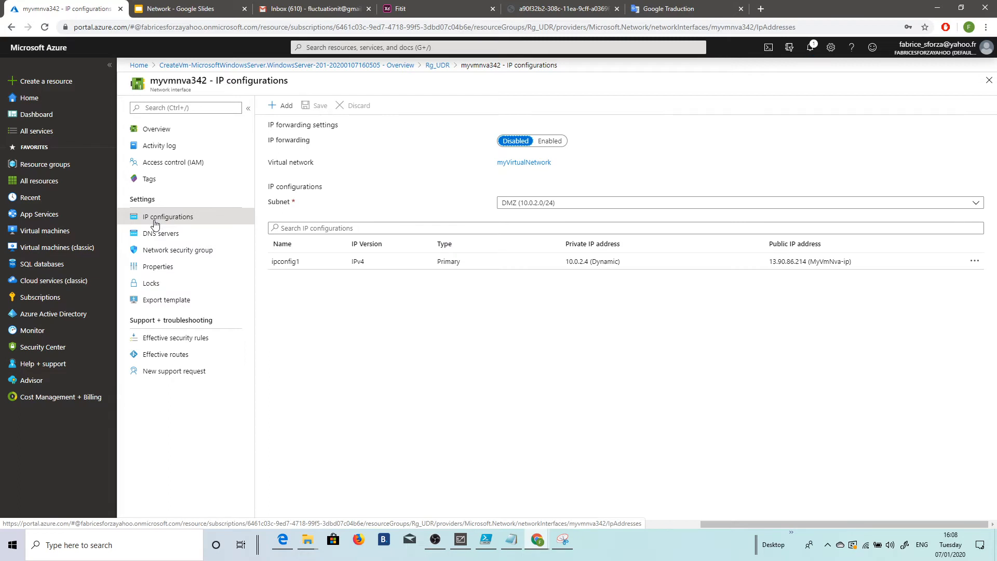
left_click(554, 142)
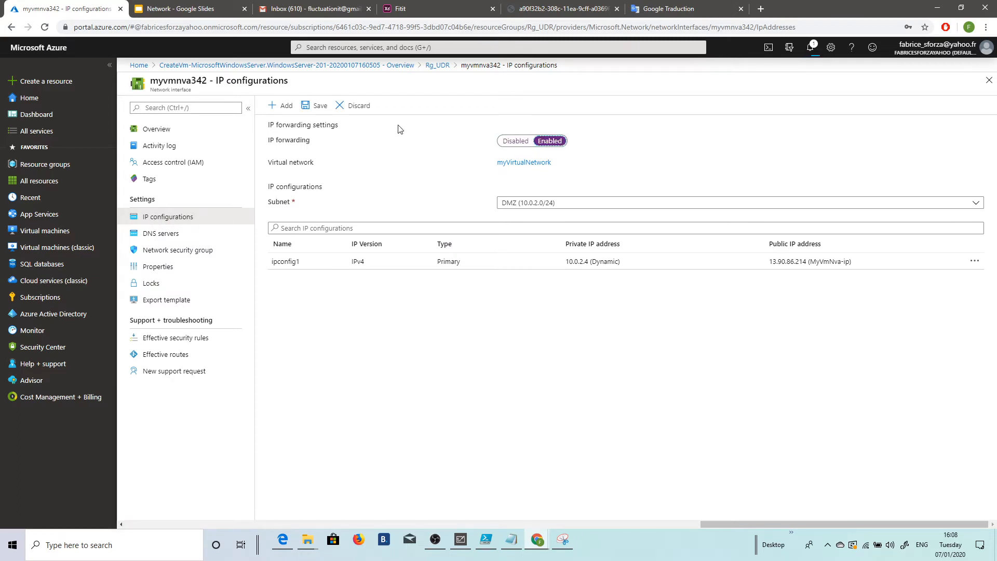
left_click(320, 106)
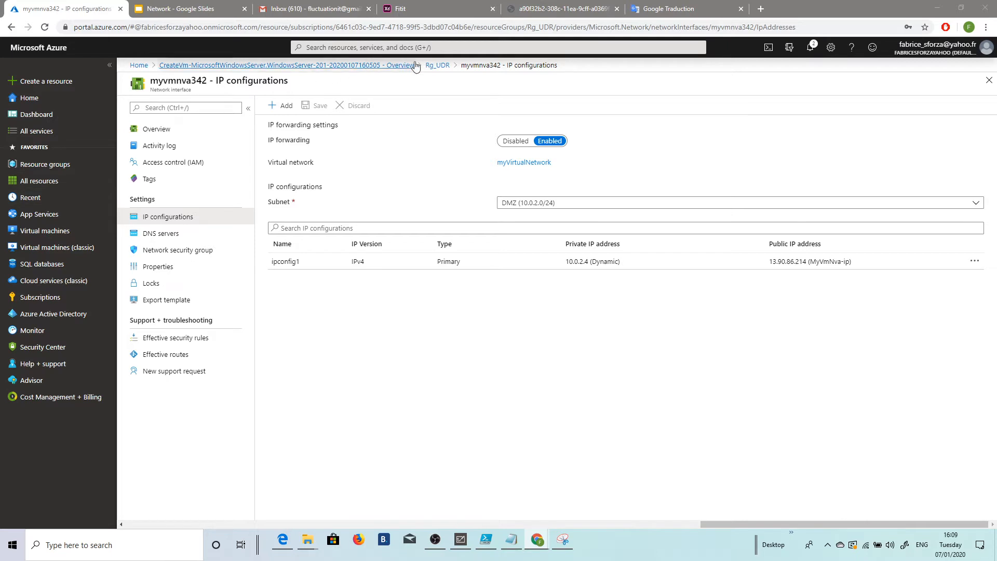
left_click(432, 66)
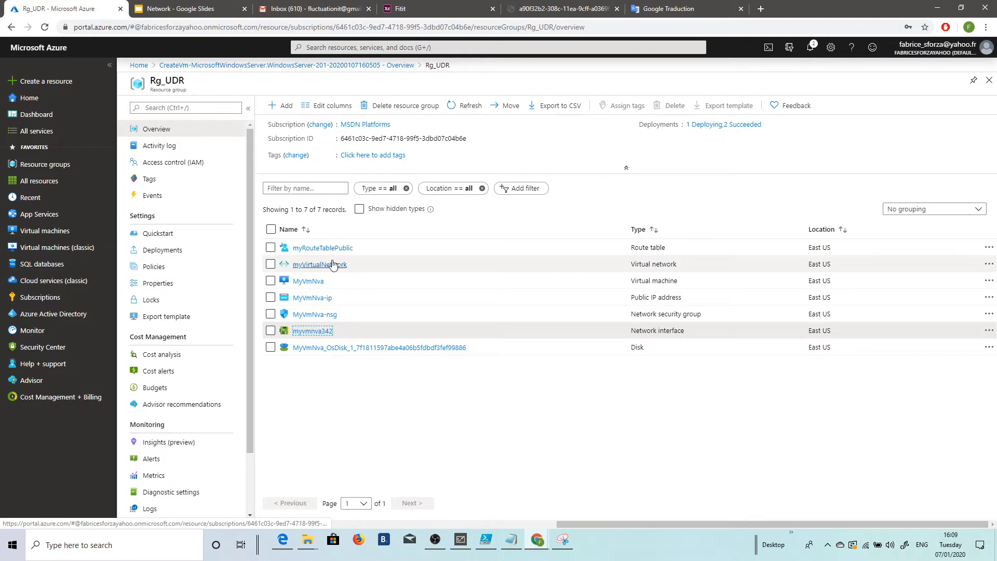
Step: Switch to Windows PowerShell ISE and start a New-AzVM command with the -ResourceGroupName parameter in labudr.ps1
left_click(486, 541)
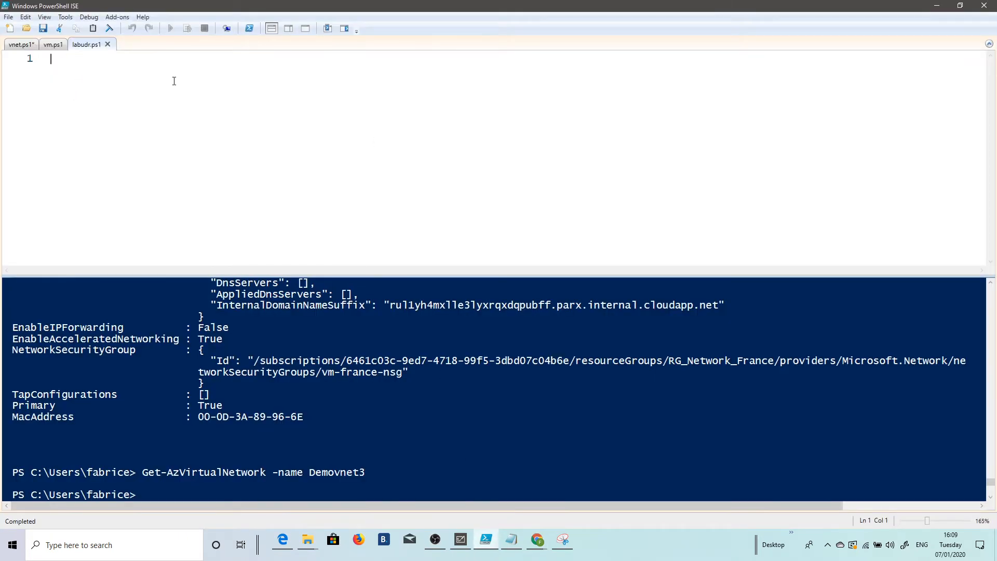
type("new-azvm")
key("Tab")
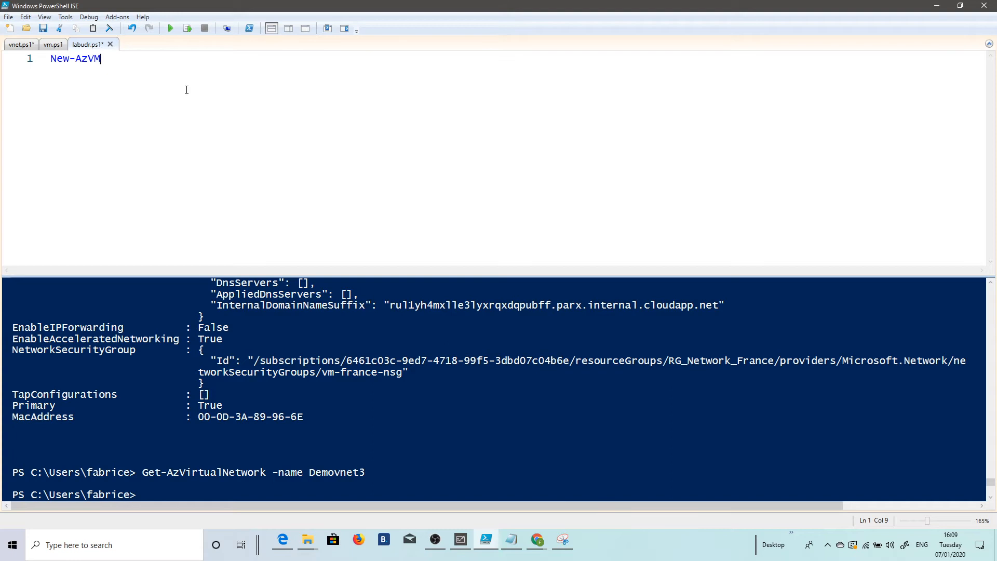
type("-resou")
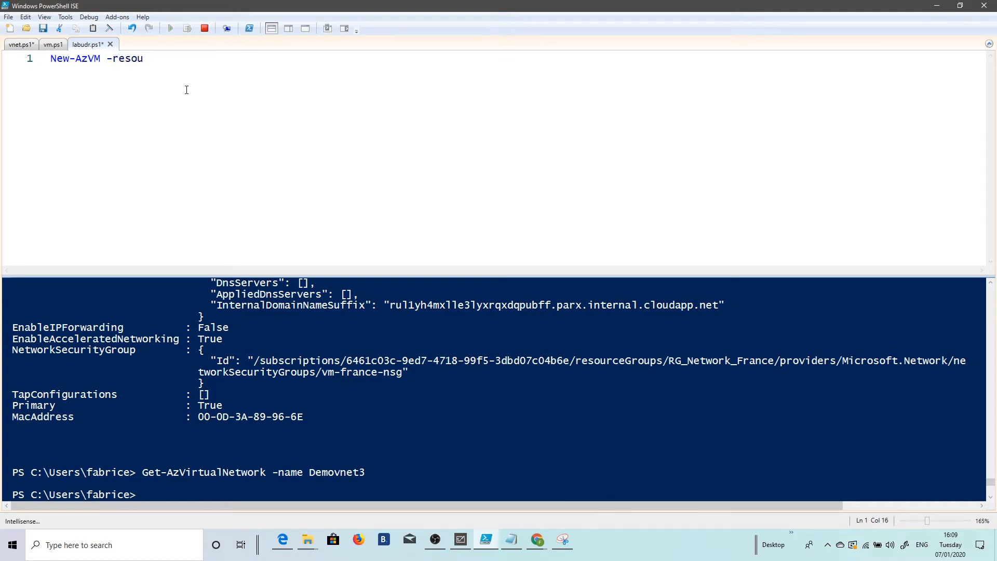
type("rcegroupnam")
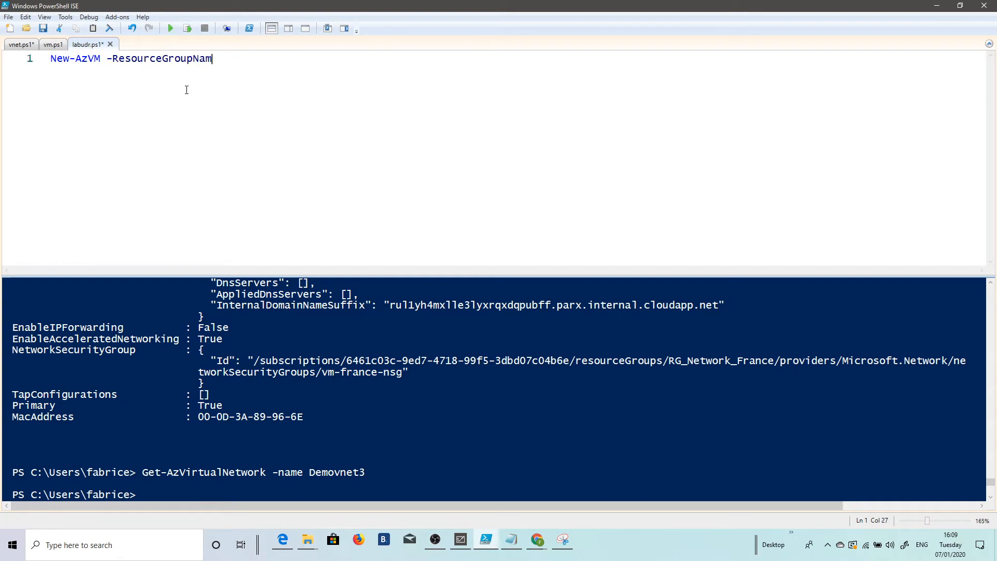
type("e")
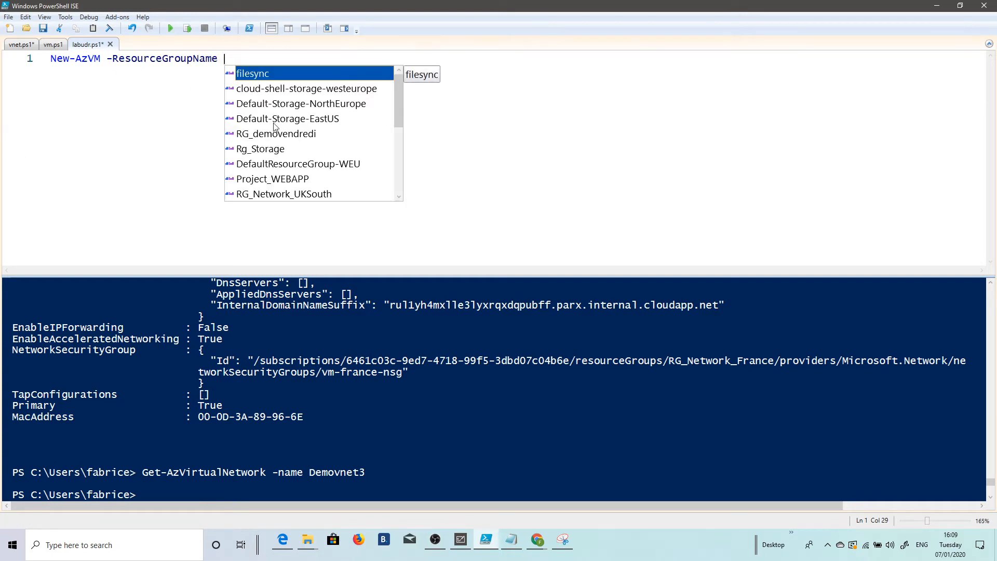
scroll(332, 113, "down", 2)
scroll(326, 102, "down", 2)
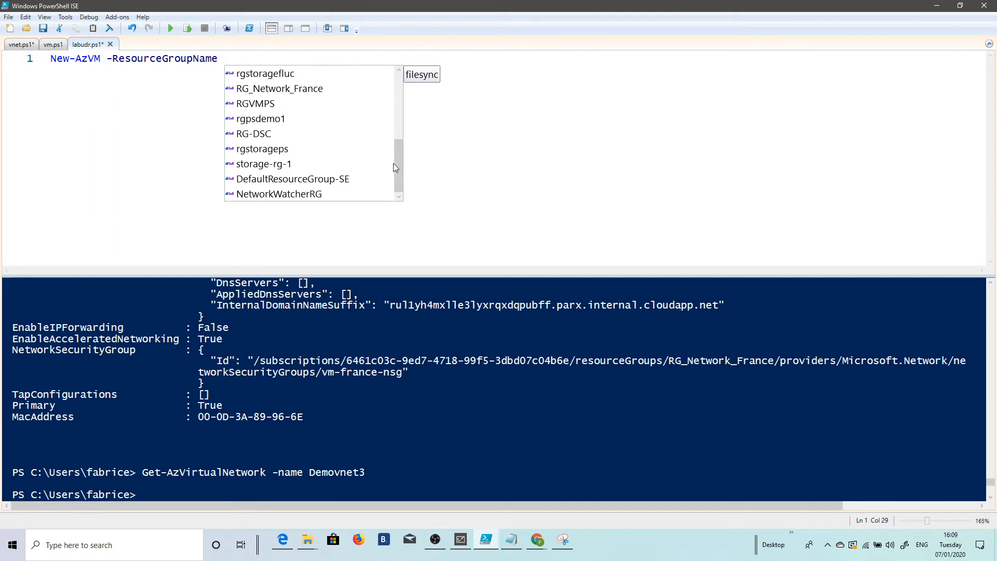
left_click_drag(400, 166, 399, 143)
key("Escape")
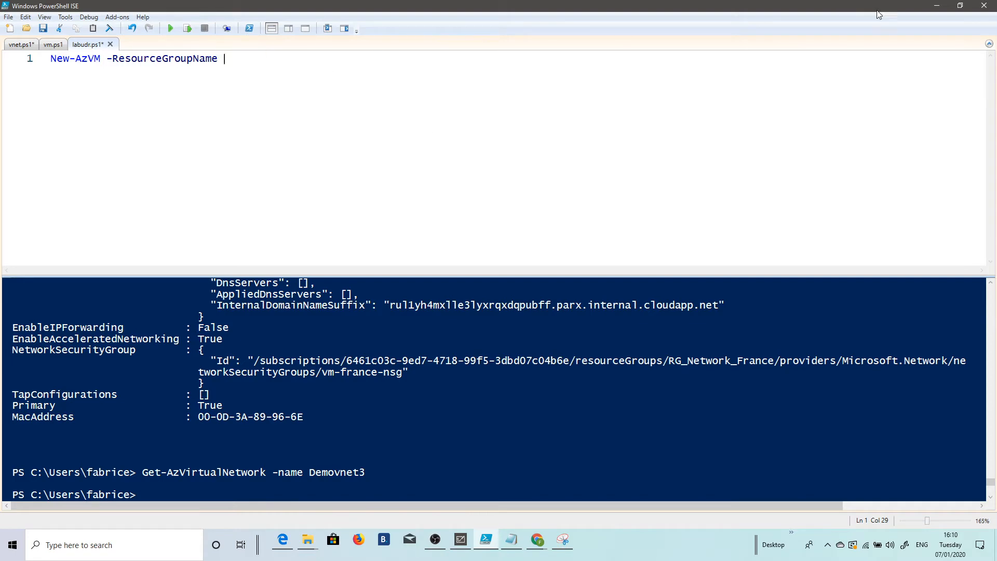
Step: Copy the resource group name Rg_UDR from the Azure portal and paste it as the -ResourceGroupName value in PowerShell ISE
left_click(937, 5)
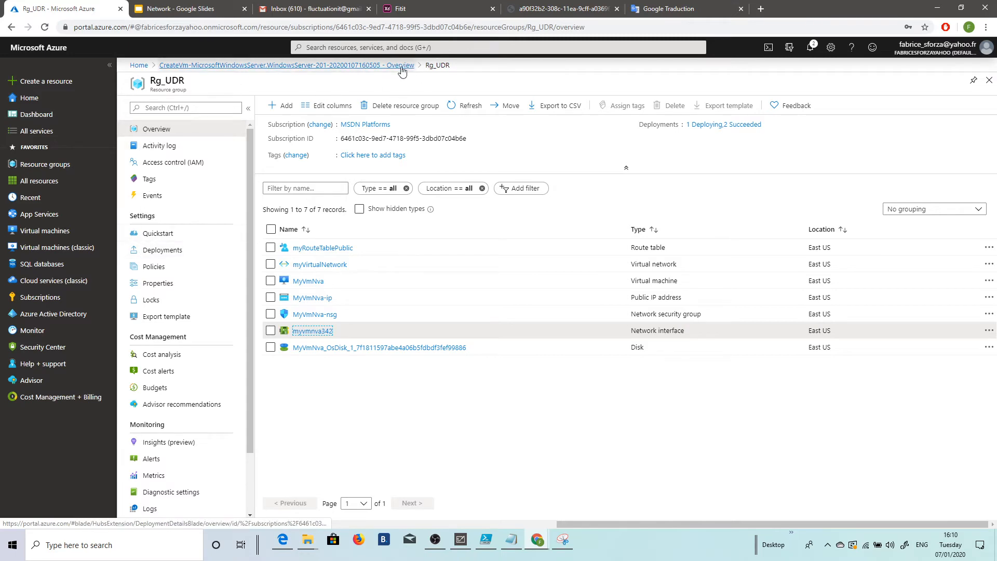
left_click(146, 66)
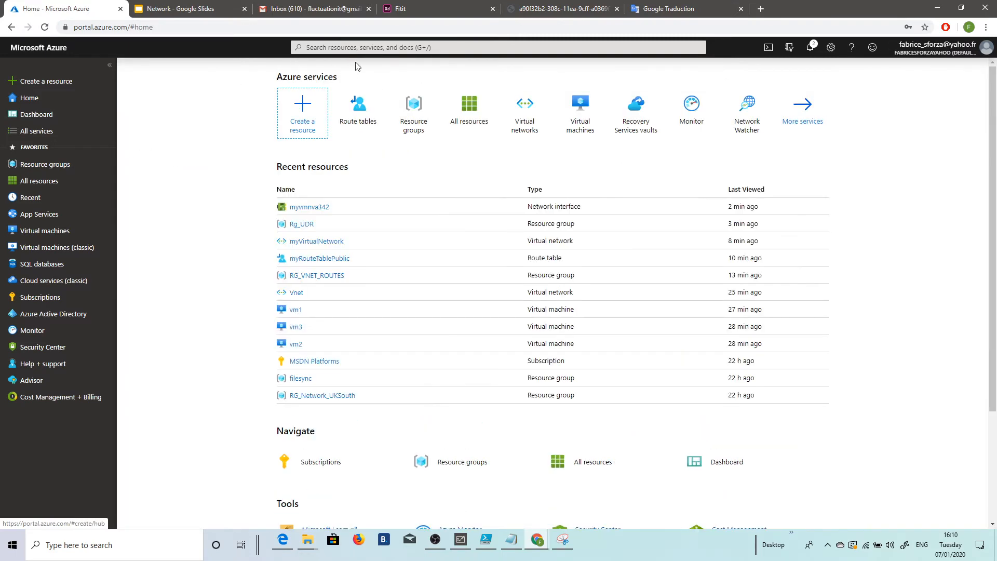
left_click(307, 226)
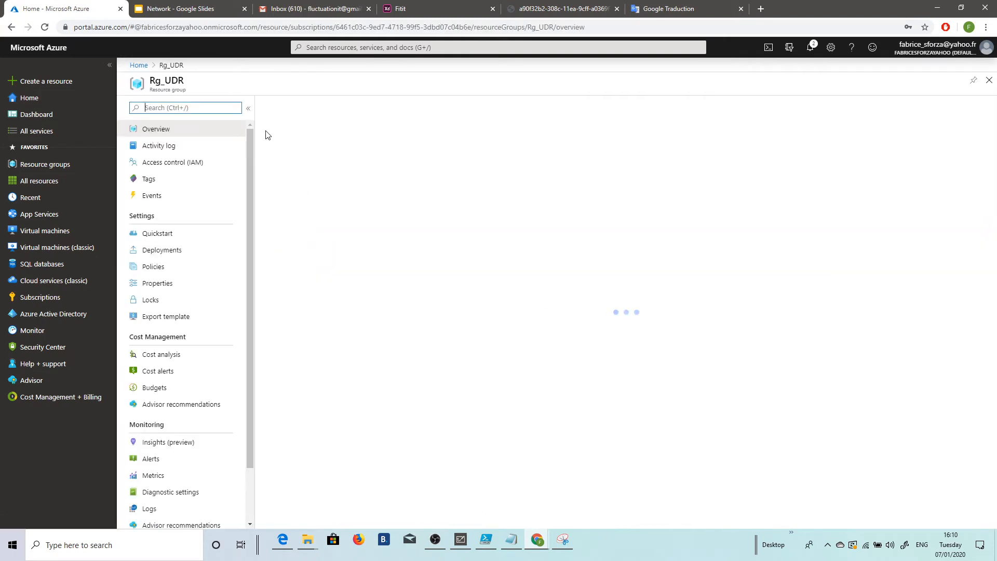
left_click_drag(152, 79, 190, 85)
key("ctrl+c")
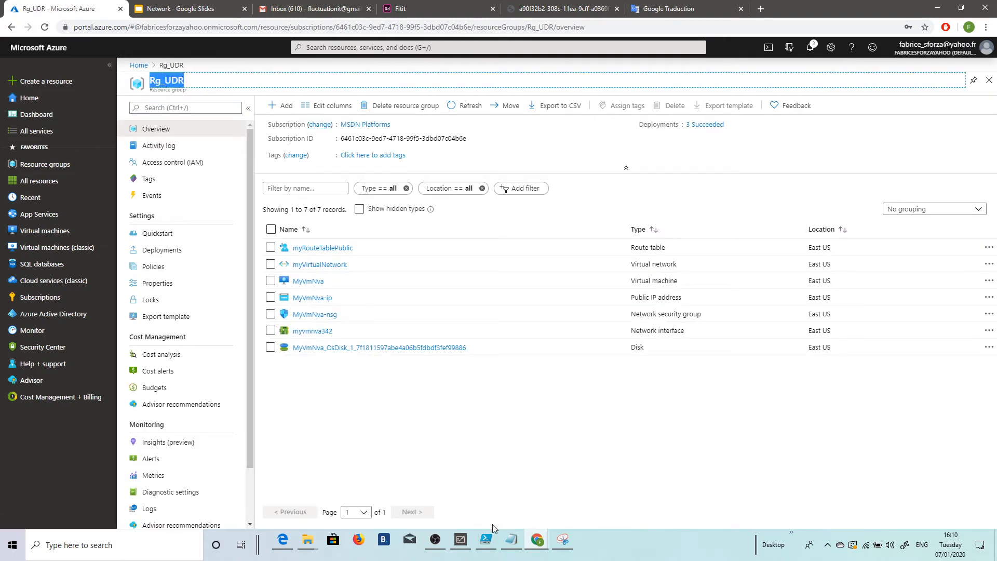
left_click(486, 540)
key("ctrl+v")
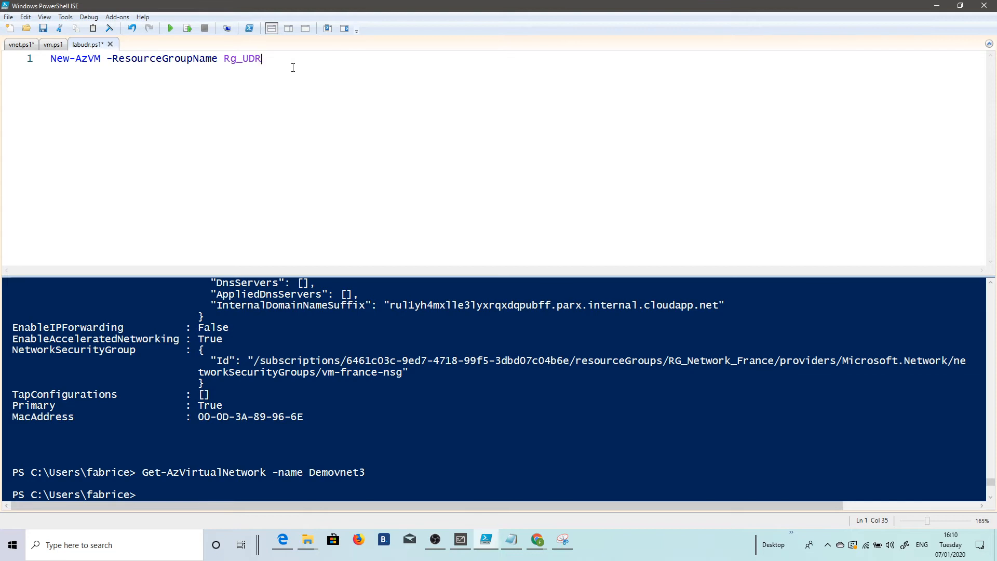
Step: Continue the New-AzVM command onto a second line with a backtick and add -Location 'East US'
key("Return")
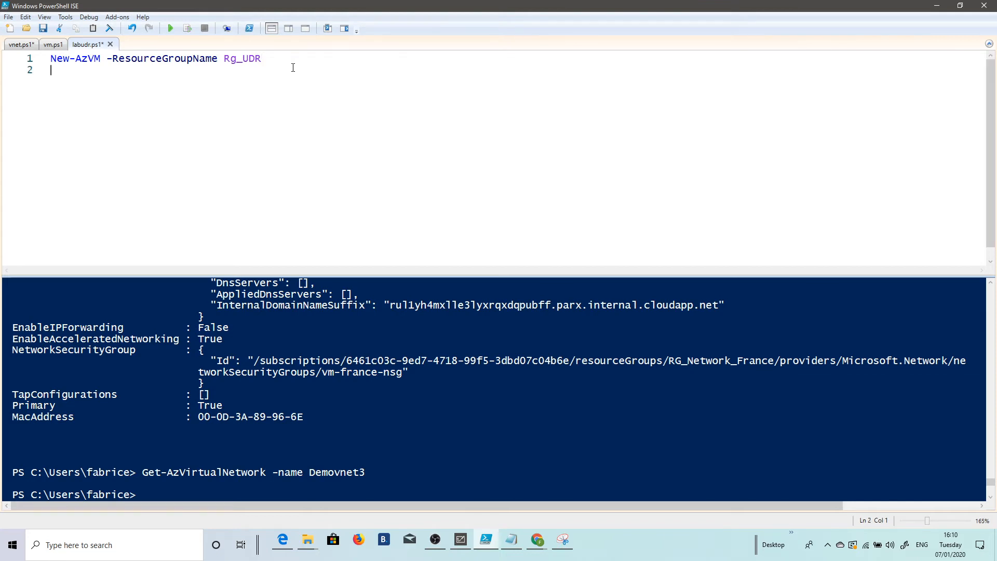
left_click(278, 60)
type("`")
key("Return")
type("-lo")
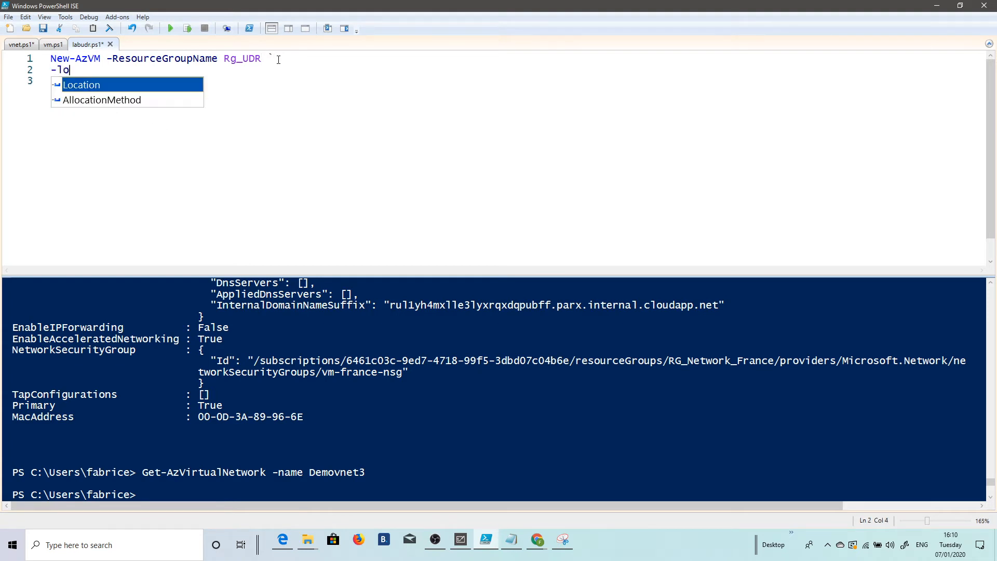
key("Tab")
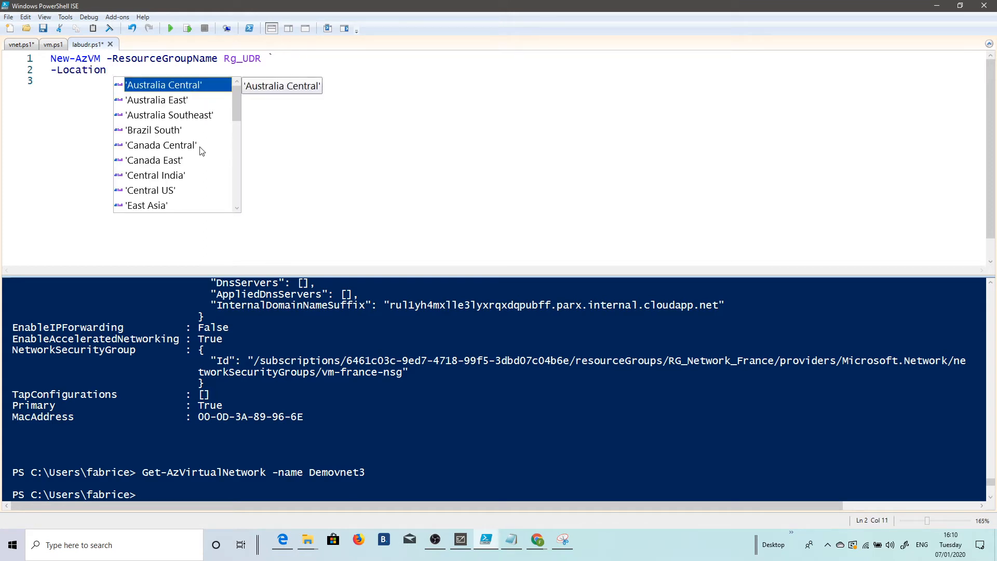
scroll(191, 145, "down", 1)
double_click(157, 176)
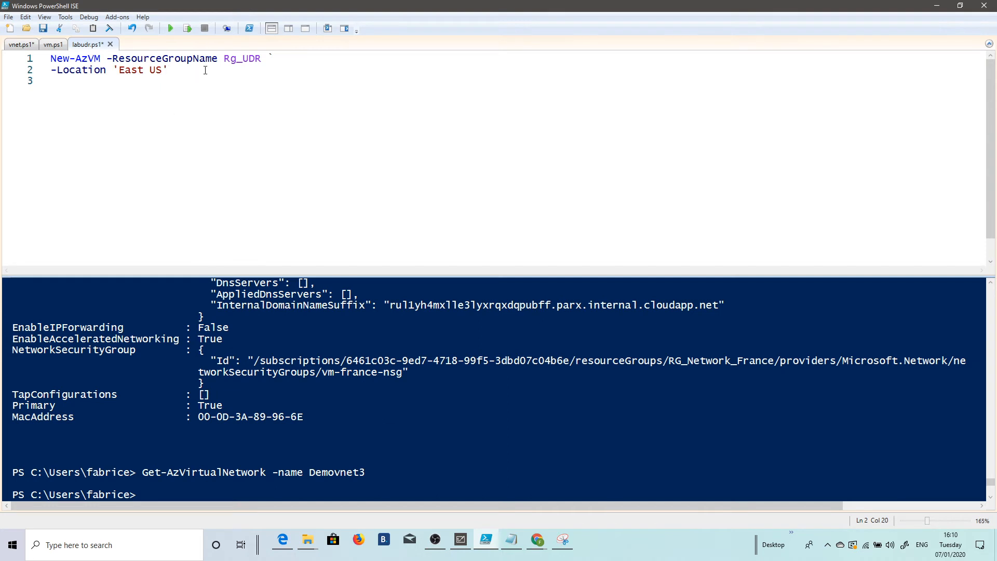
Step: Continue the New-AzVM command onto a third line with a backtick and add the -VirtualNetworkName parameter
key("Return")
type("-virt")
key("BackSpace")
key("BackSpace")
key("BackSpace")
key("BackSpace")
type("`")
key("Return")
type("-VirtualNetworkName")
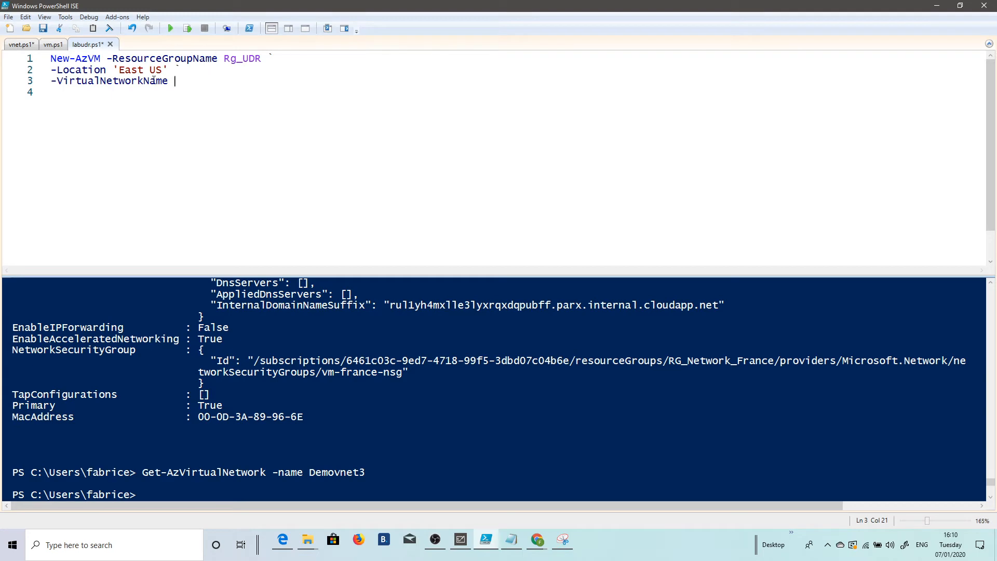
Step: Copy the virtual network name myVirtualNetwork from the Azure portal and paste it as the -VirtualNetworkName value in PowerShell ISE
left_click(937, 7)
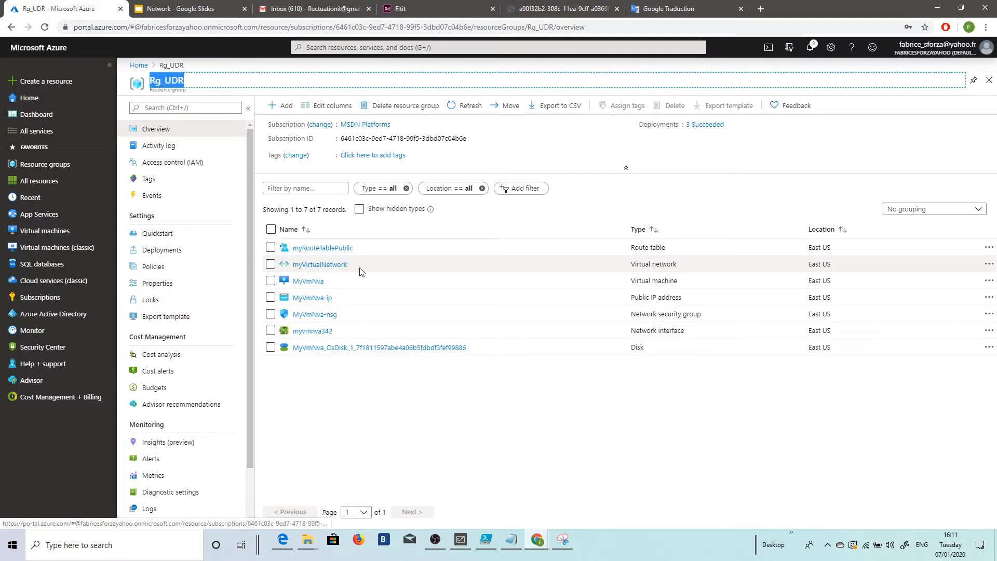
left_click_drag(347, 264, 290, 266)
key("ctrl+c")
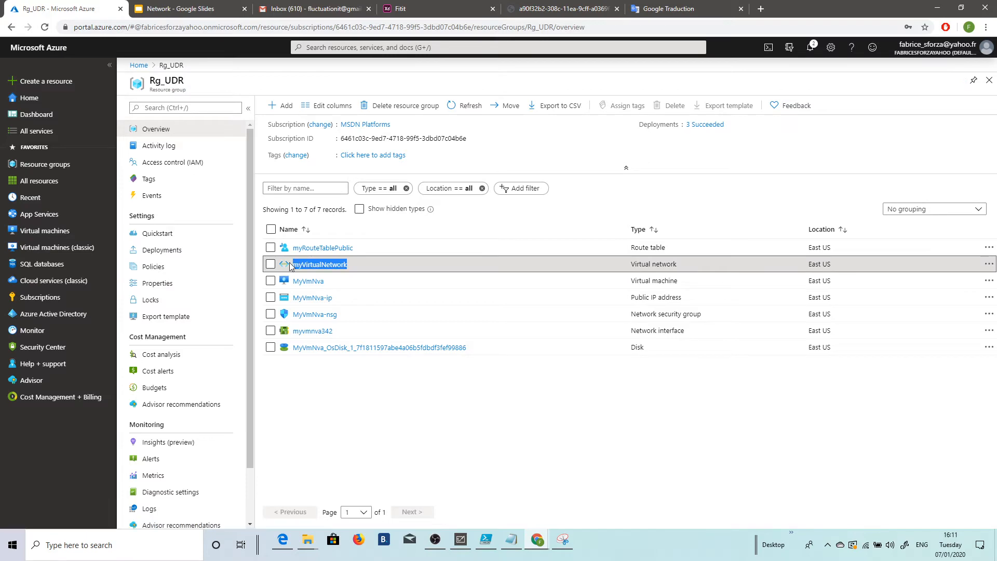
left_click(486, 540)
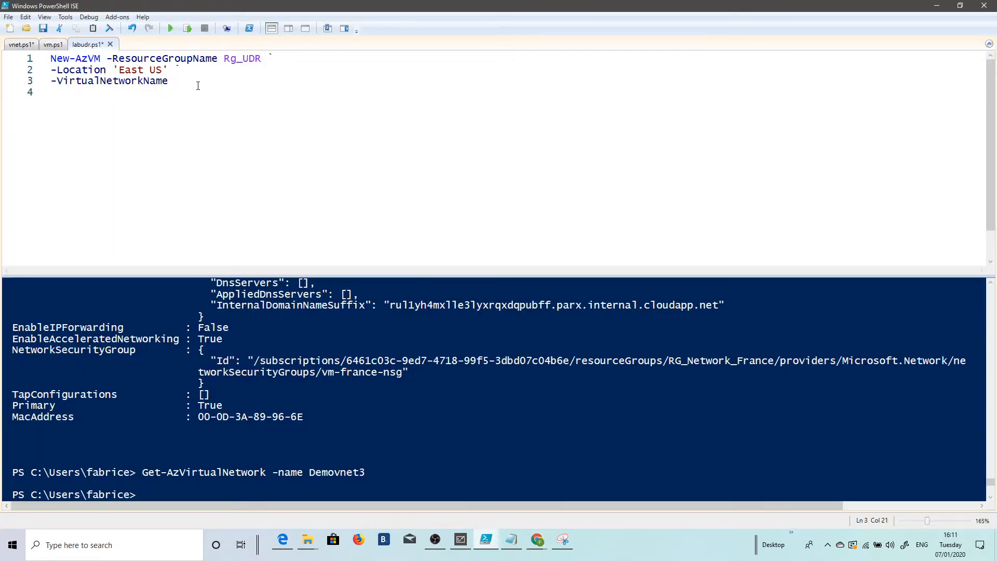
key("ctrl+v")
Step: Continue the New-AzVM command onto a new line with a backtick and add -SubnetName "Public"
key("Return")
type("-su")
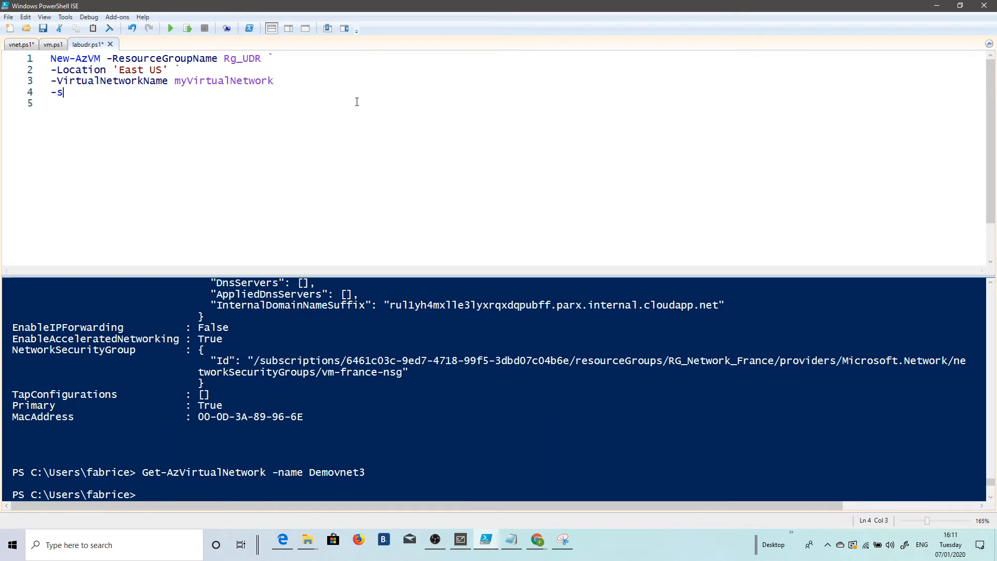
key("BackSpace")
key("BackSpace")
key("BackSpace")
key("BackSpace")
type("`")
key("Return")
type("-sub")
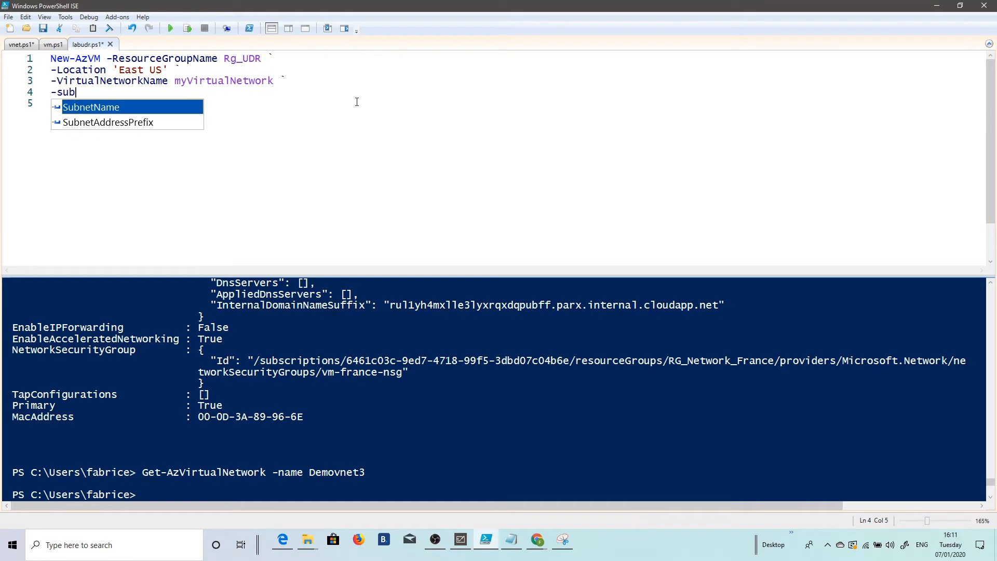
key("Tab")
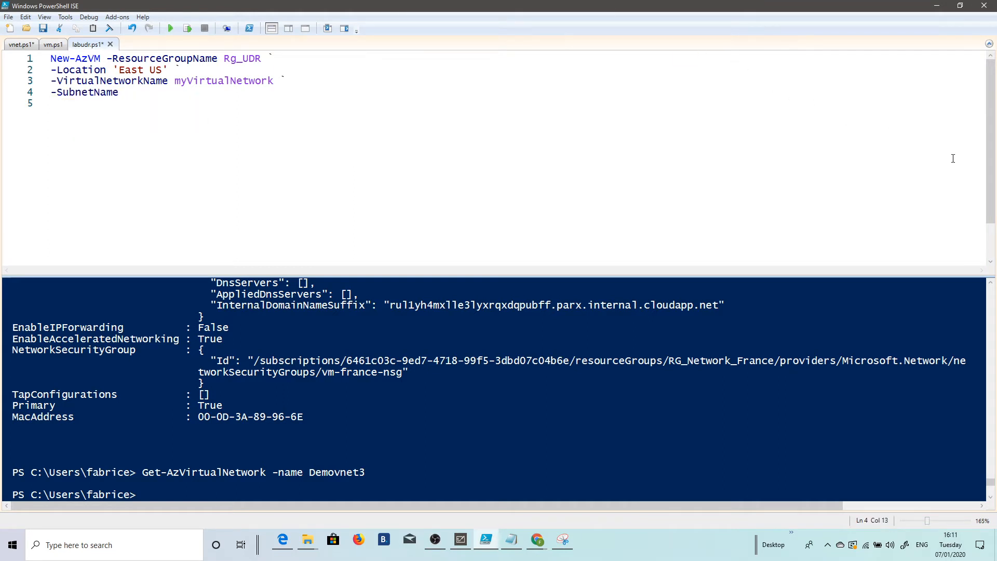
type("\"Public\"")
Step: Continue the command onto another line with a backtick and add -Image with the value Win2016Datacenter
key("Return")
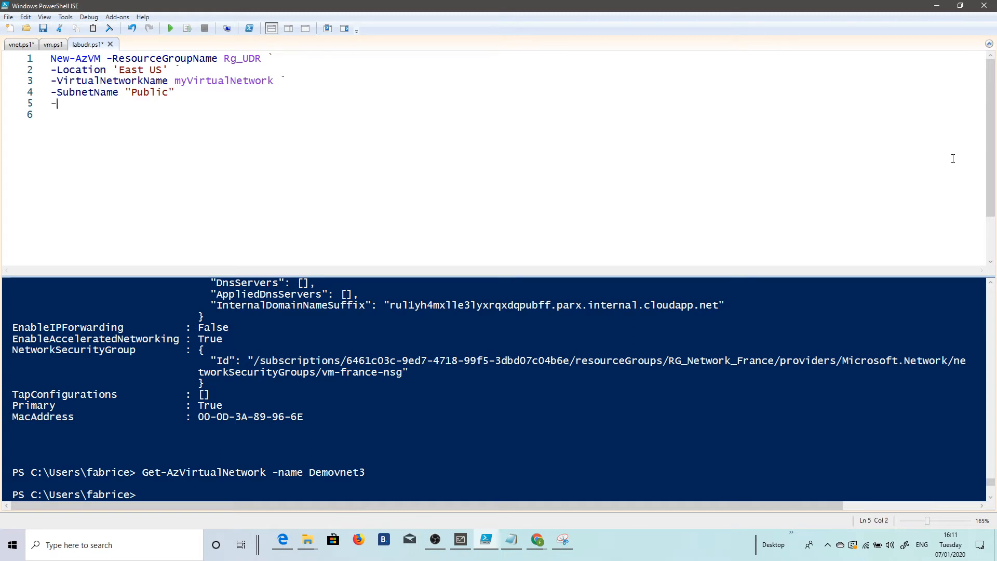
type("-I")
key("BackSpace")
type("`")
key("Return")
type("-ima")
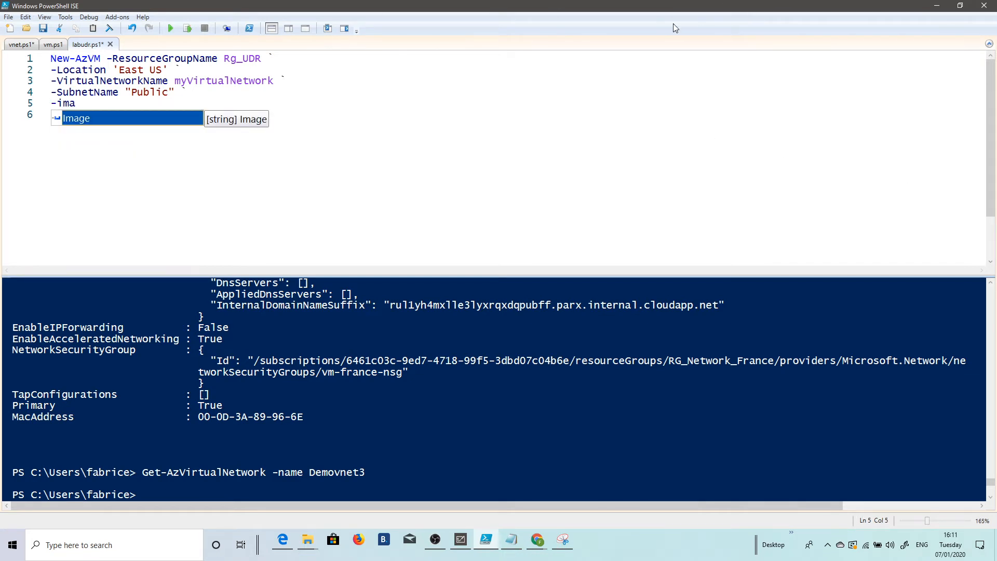
key("Tab")
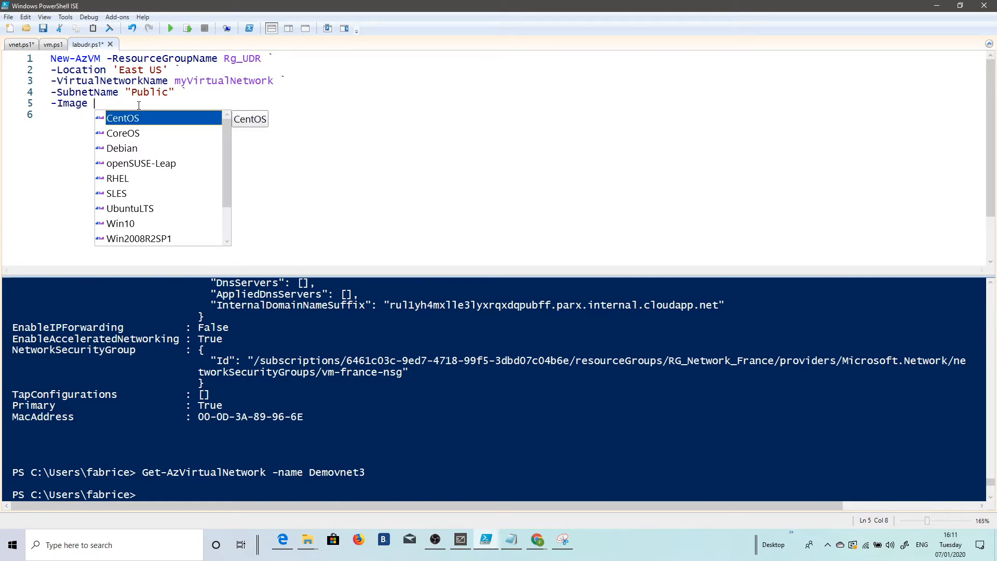
scroll(167, 136, "down", 1)
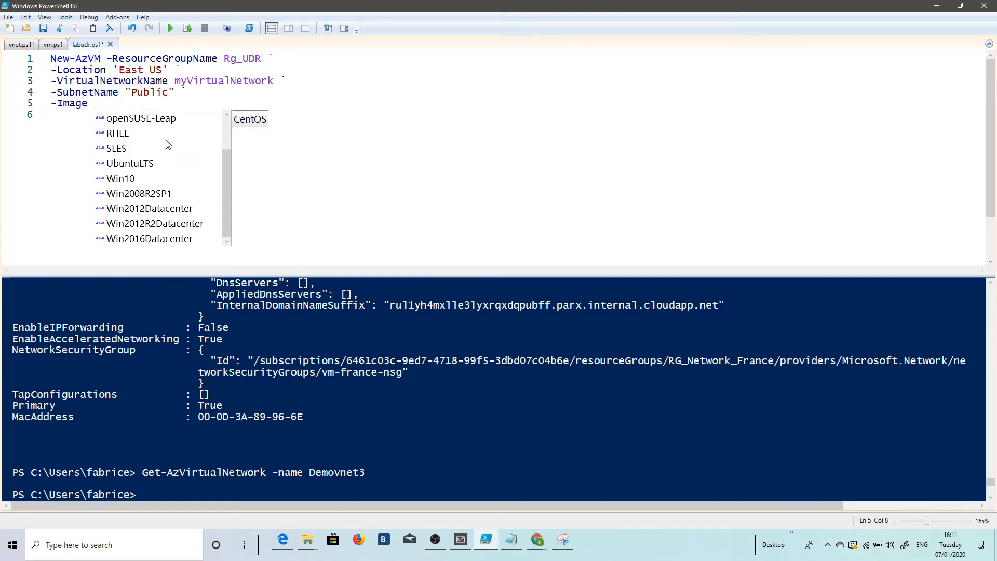
double_click(170, 240)
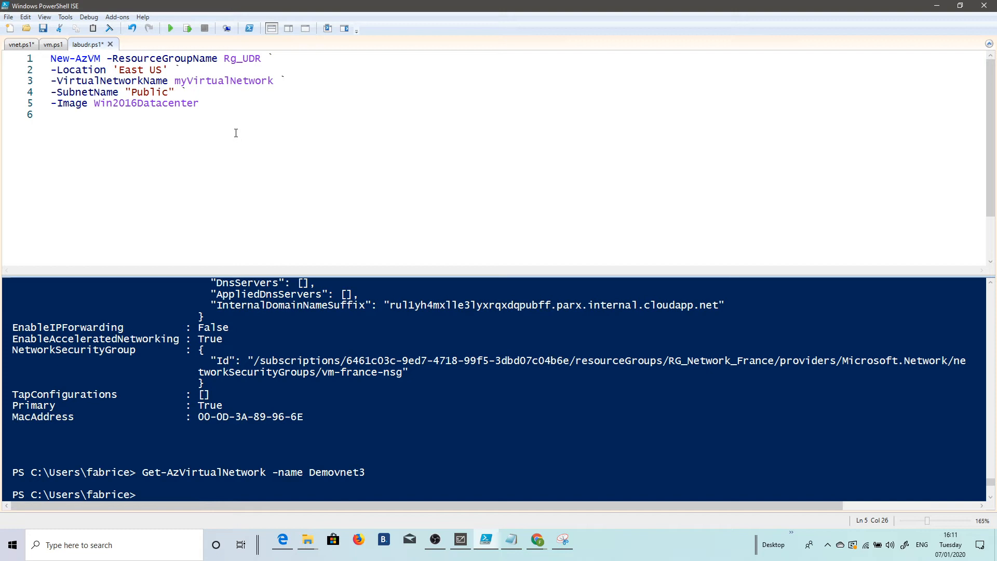
Step: Continue the command after the image with a backtick and add -name "myVmPublic" on a new line
type("`")
key("Return")
type("-name \"m")
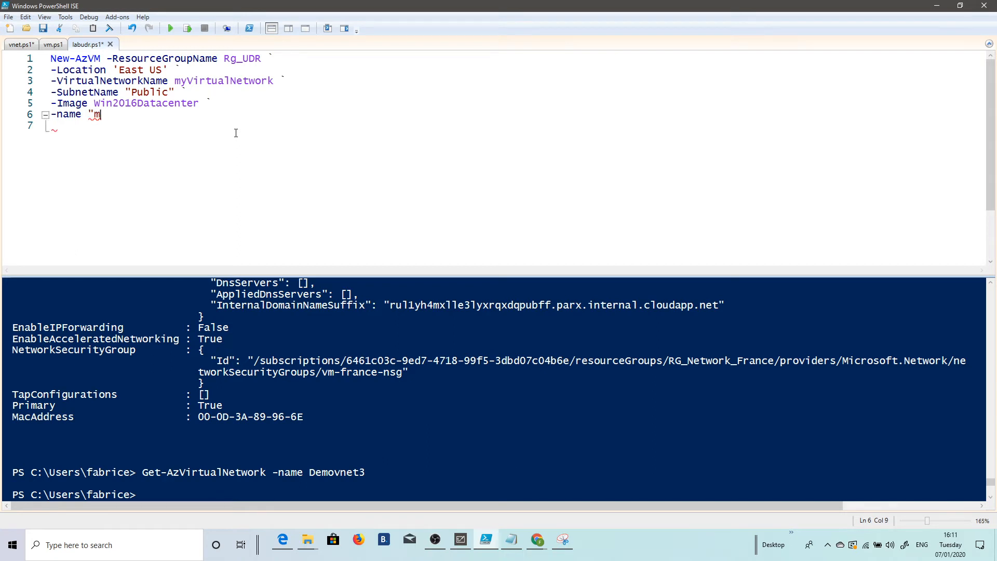
type("yVmPublic\"")
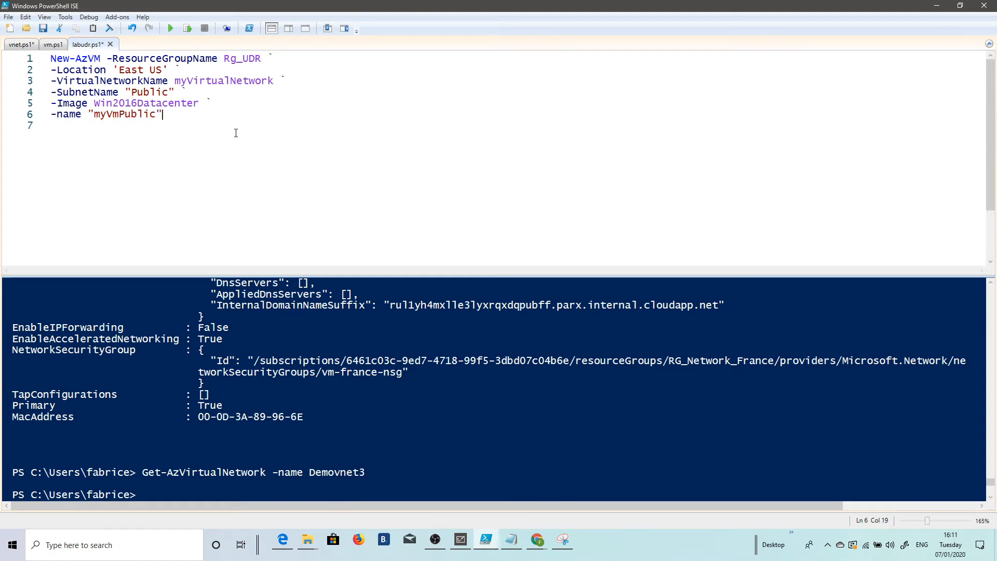
Step: Continue the command after the VM name with a backtick and add the -AsJob parameter as its last line
key("Return")
type("-as")
key("BackSpace")
key("BackSpace")
key("BackSpace")
key("BackSpace")
type("`")
key("Return")
type("-as")
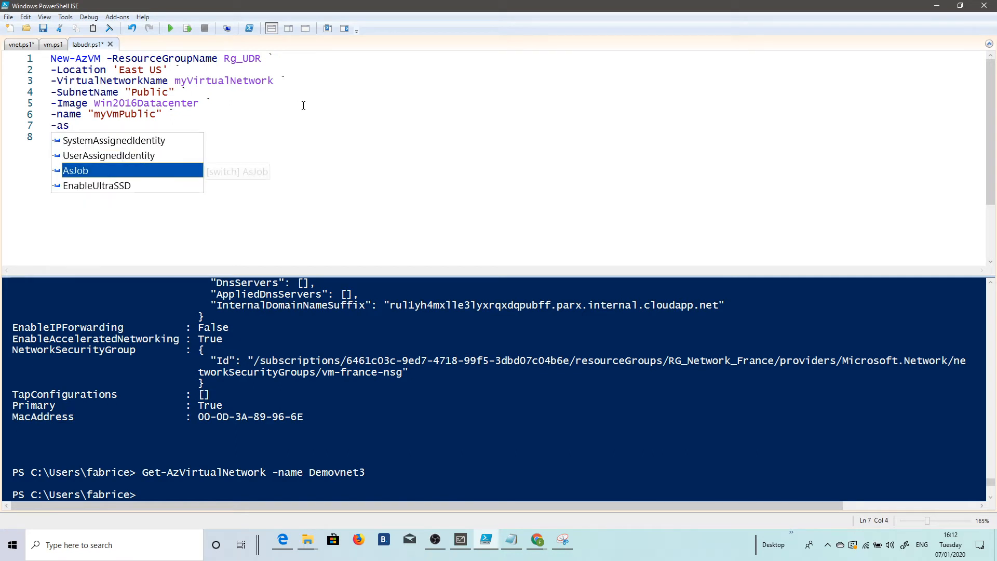
key("Tab")
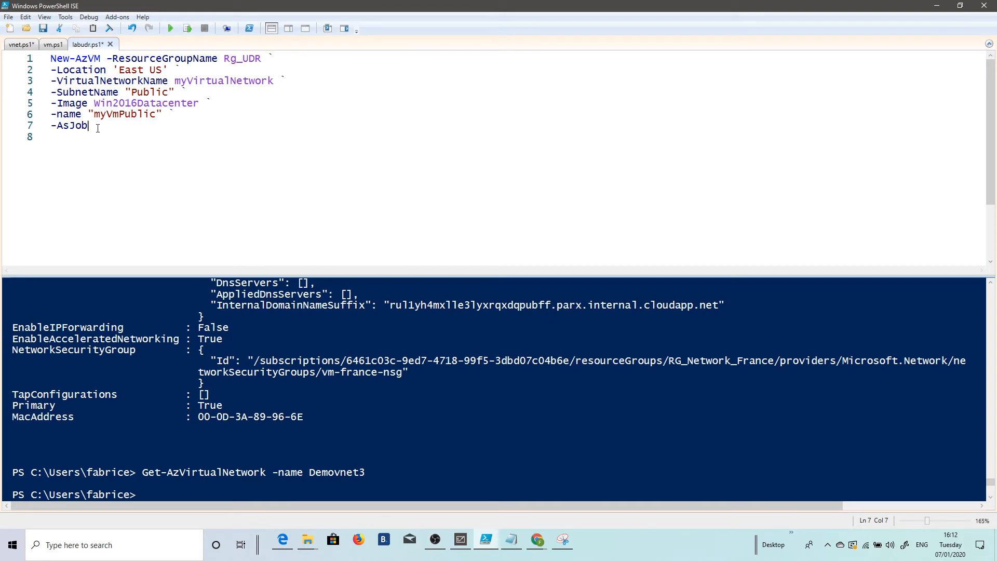
Step: Run the whole New-AzVM command for myVmPublic as a selection and supply the administrator username and password
left_click_drag(89, 127, 51, 58)
left_click(186, 30)
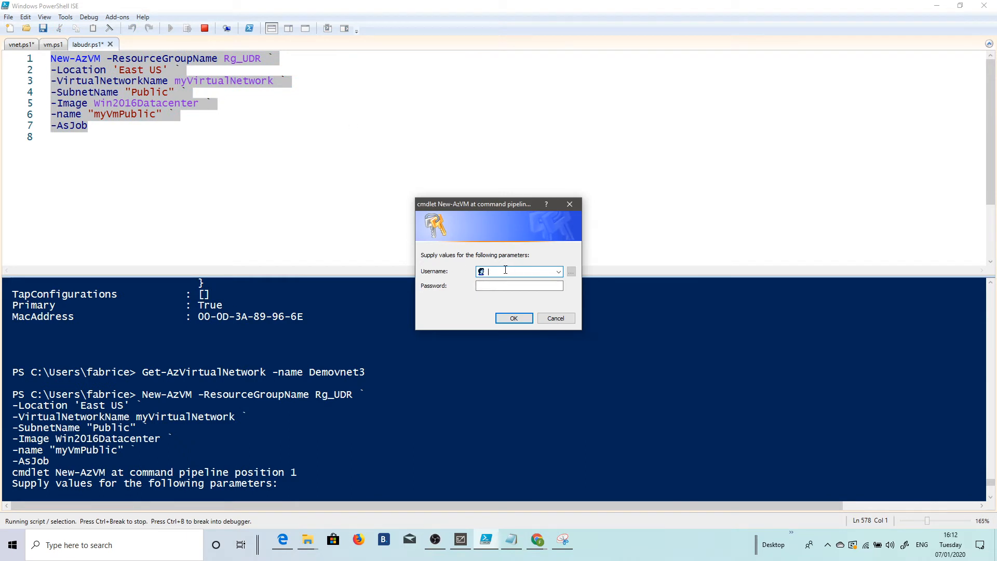
type("fabrice")
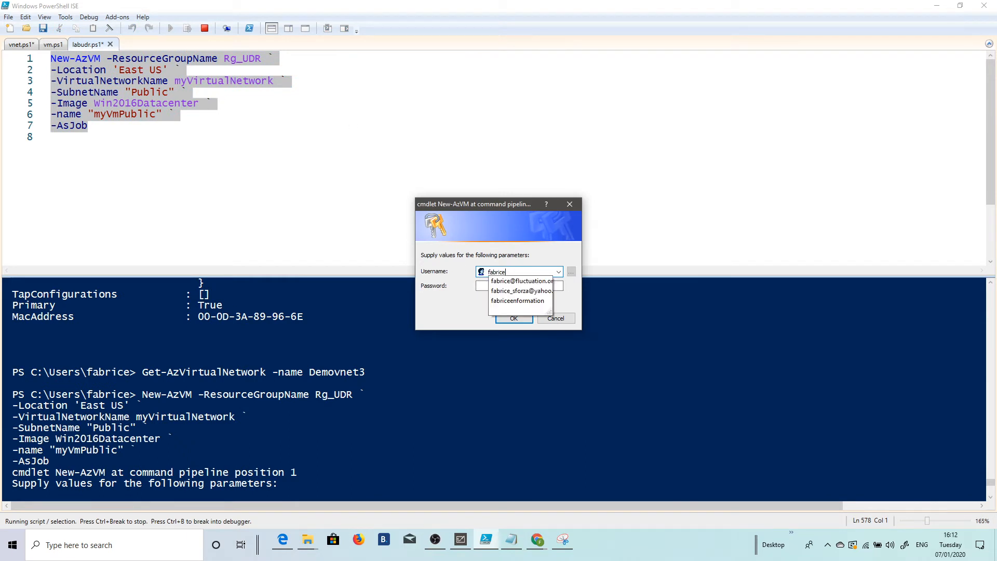
key("Tab")
type("******")
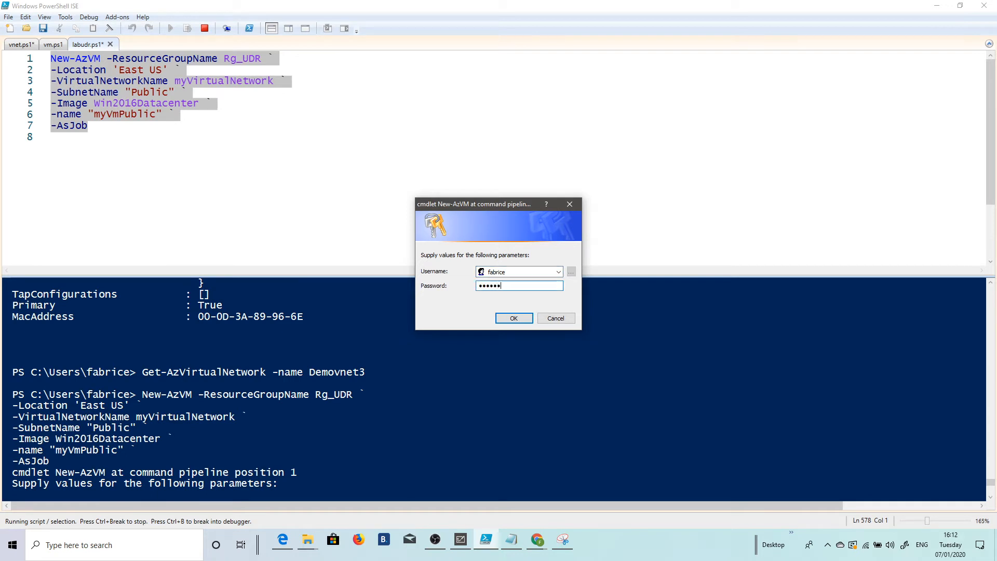
type("******")
key("Return")
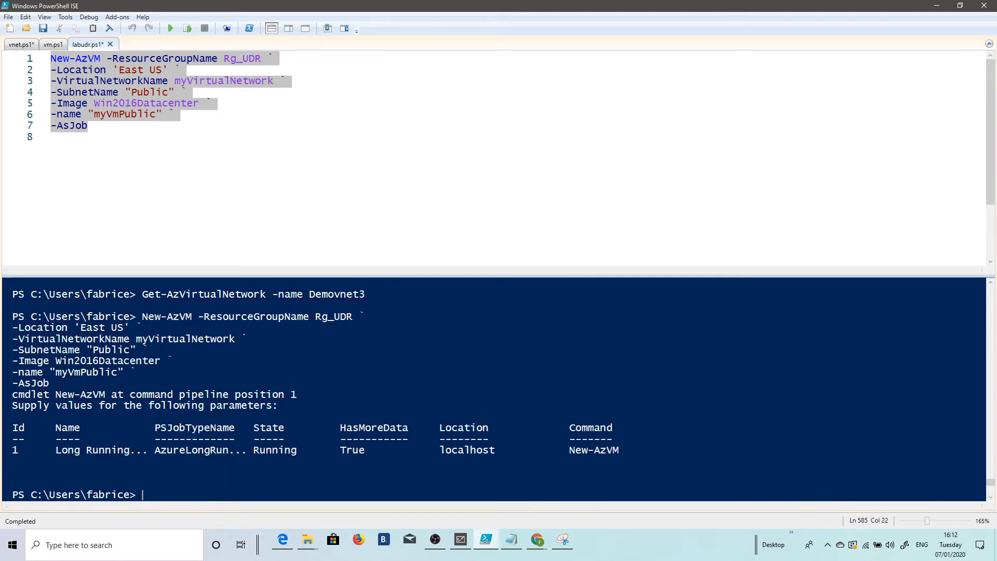
Step: Check the status of the background VM creation job in the console with Get-Job
type("get-j")
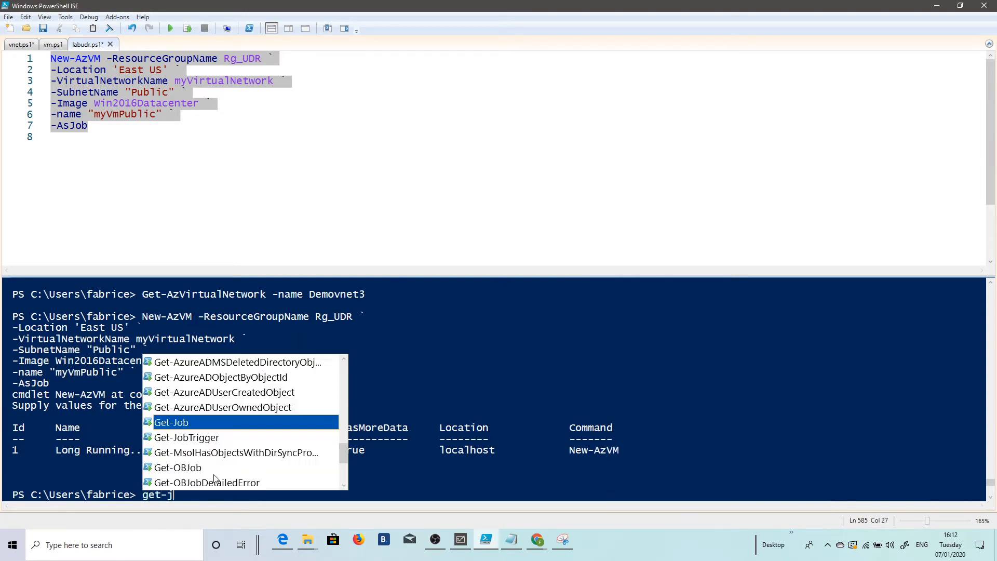
type("ob")
key("Return")
key("Return")
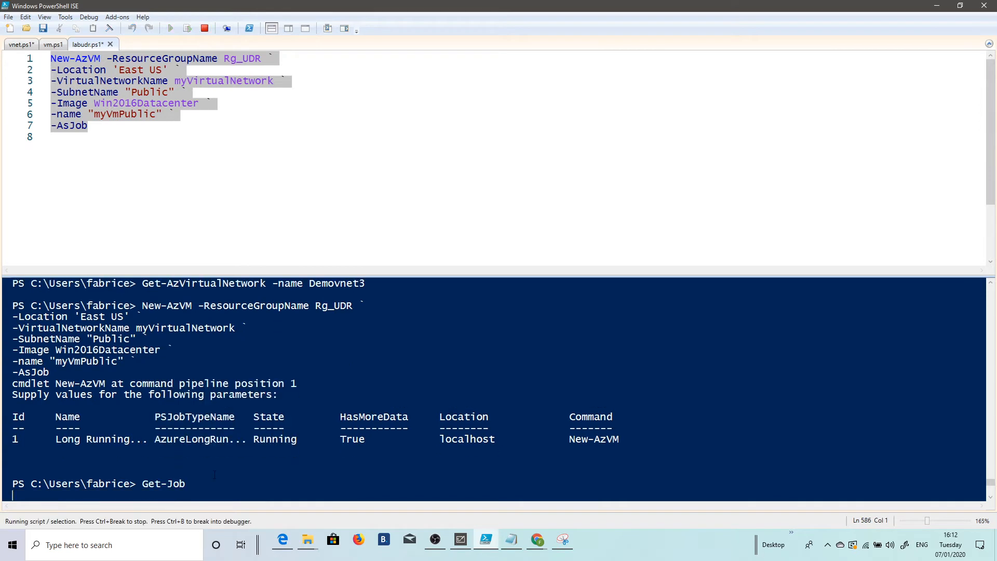
Step: Change the script's -SubnetName value to "Private" and the -name value to "myVmPrivate"
left_click(104, 154)
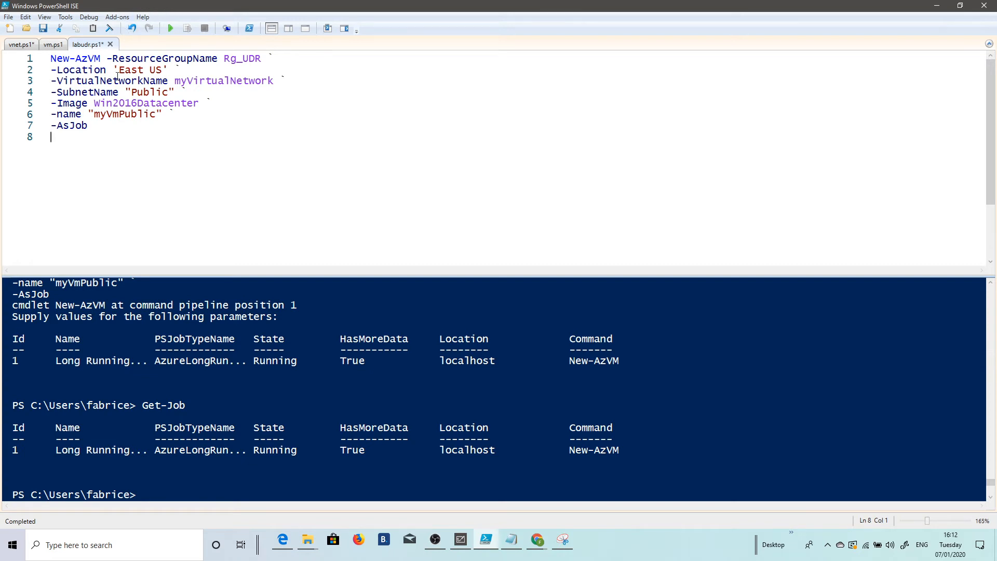
left_click(167, 92)
key("shift+Left")
key("shift+Left")
key("shift+Left")
key("shift+Left")
key("shift+Left")
key("shift+Left")
type("Private")
left_click(158, 114)
key("BackSpace")
key("BackSpace")
key("BackSpace")
key("BackSpace")
key("BackSpace")
key("BackSpace")
type("Private")
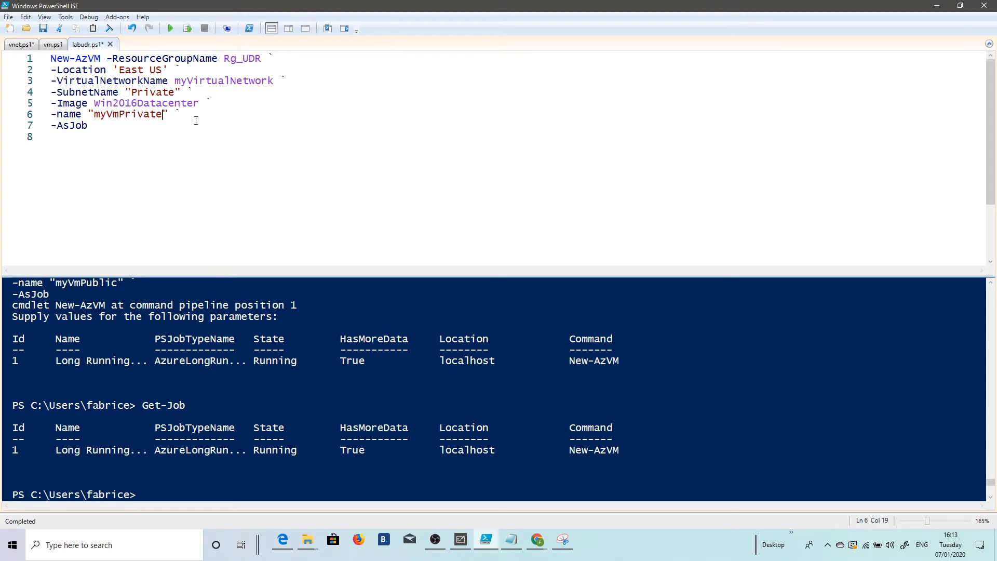
Step: Run the edited New-AzVM command for myVmPrivate as a selection and supply the administrator username and password
left_click_drag(93, 138, 43, 59)
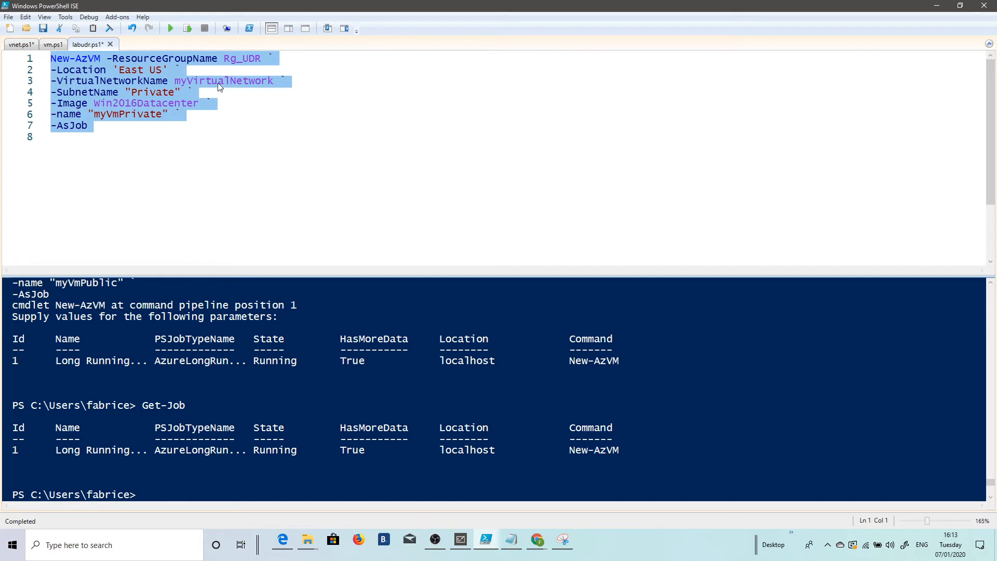
left_click(188, 29)
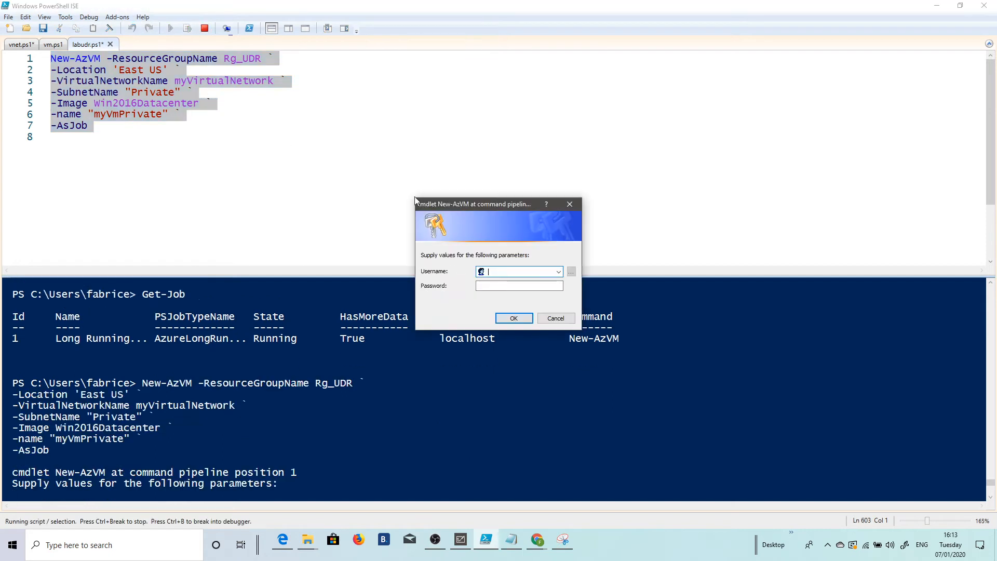
type("fabrice")
key("Tab")
type("*********")
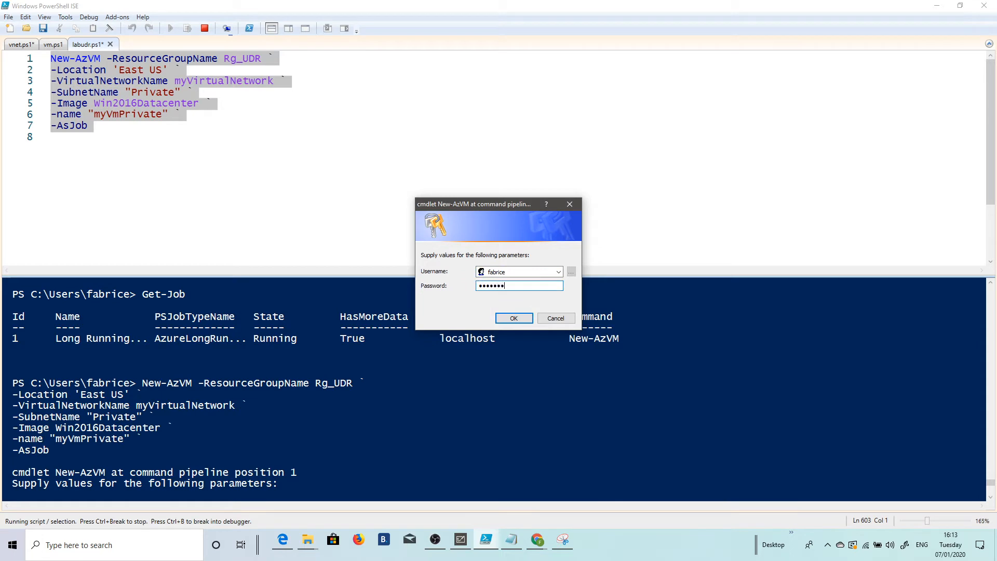
type("*****")
key("Return")
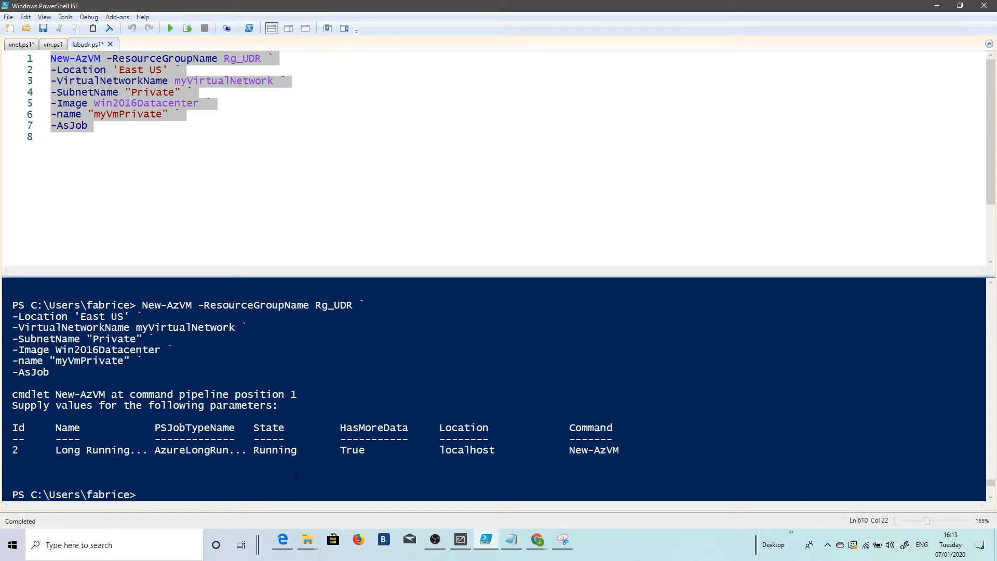
Step: Check the status of both VM creation jobs in the console by running Get-Job twice
type("Get-Job")
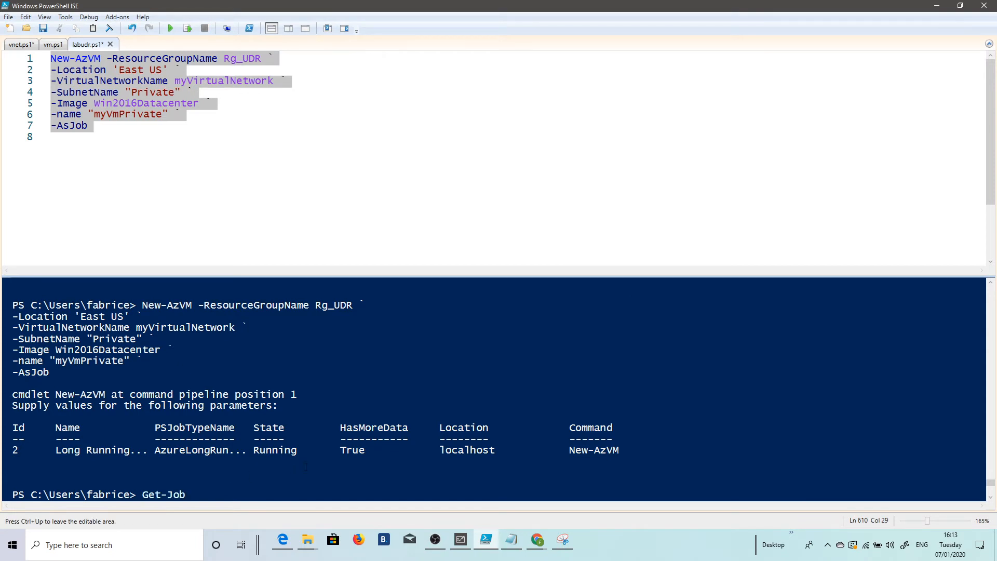
key("Return")
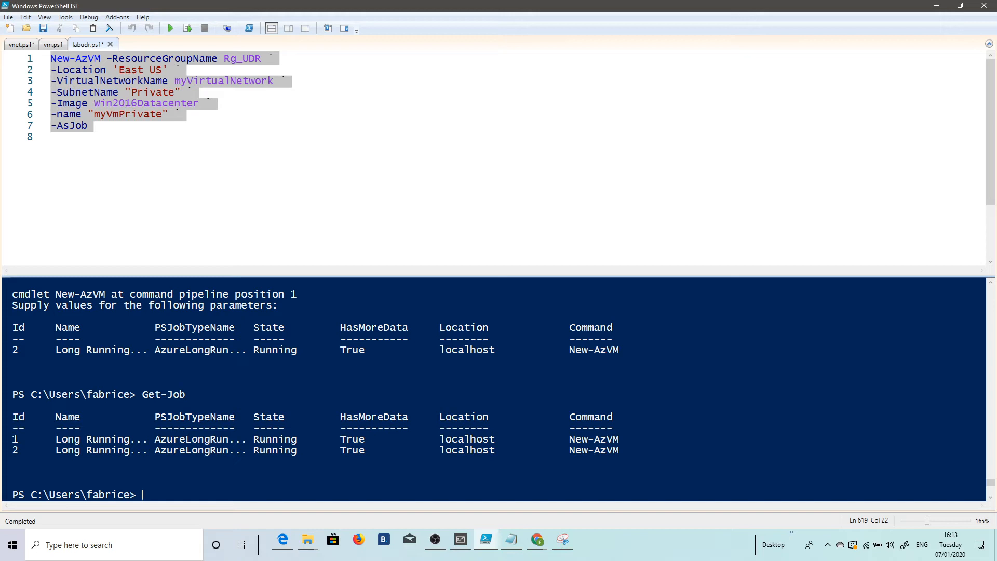
key("alt+Tab")
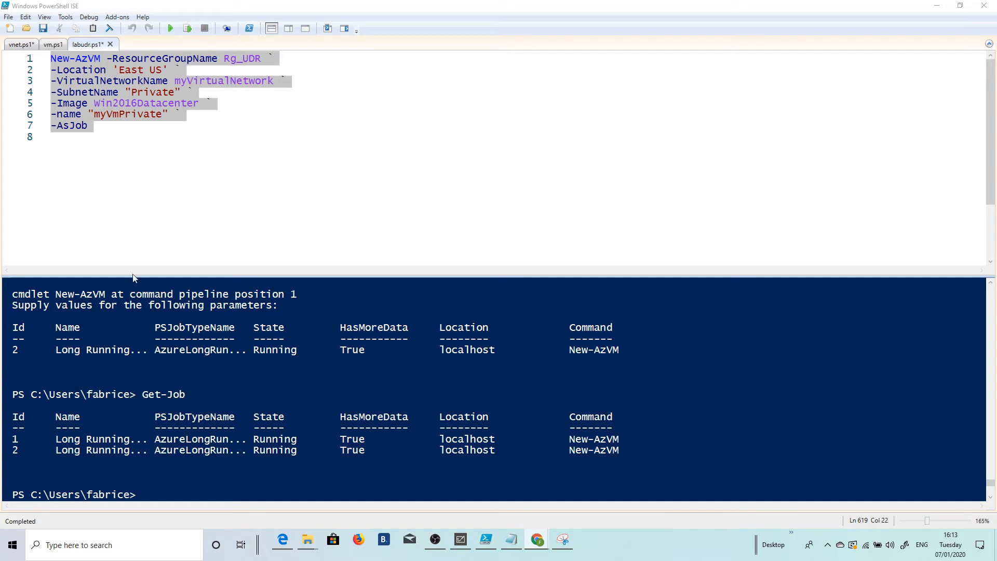
left_click(196, 497)
key("Up")
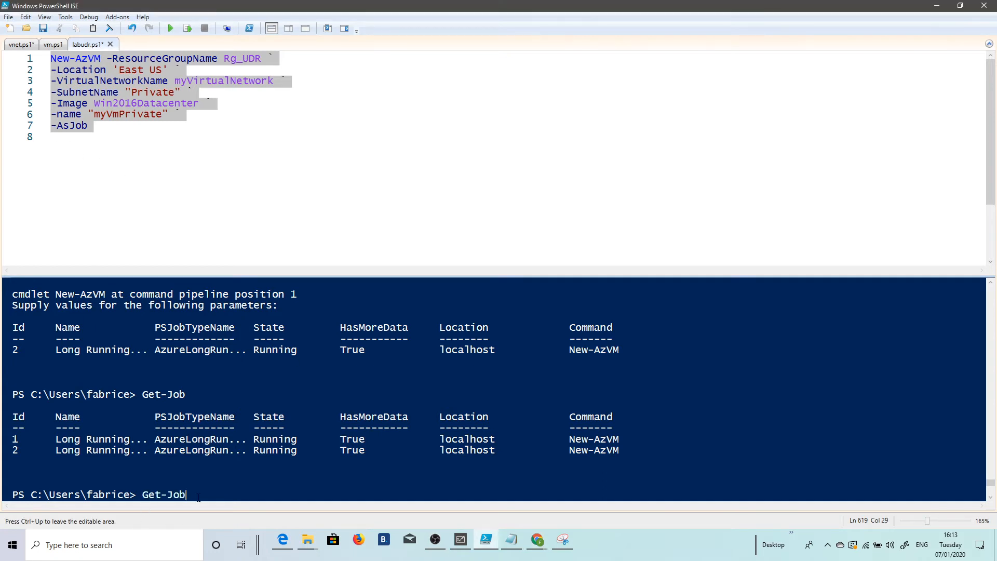
key("Return")
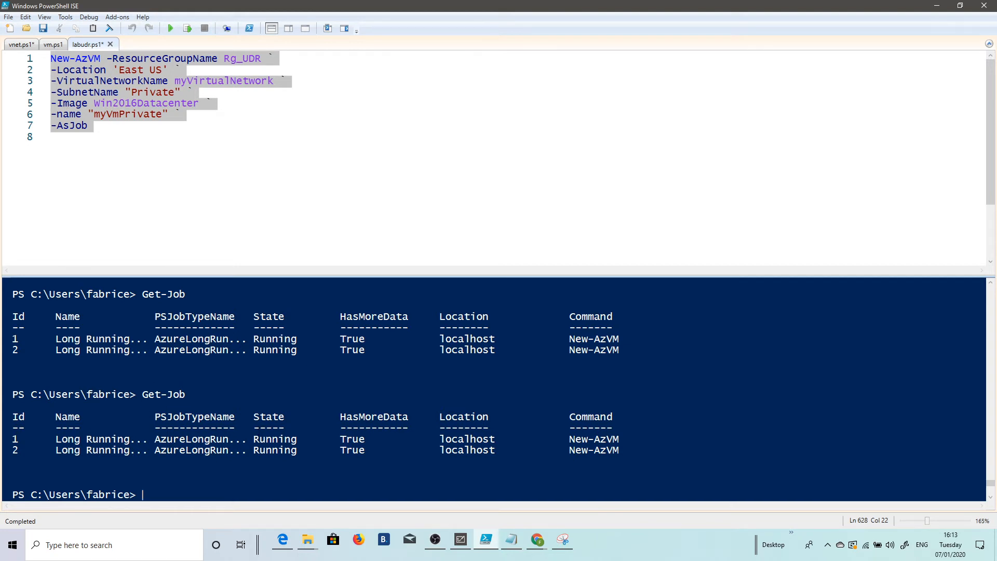
Step: Run Get-Job once more, switch to the Azure portal and refresh the resource list of Rg_UDR
type("Get-Job")
key("Return")
left_click(937, 5)
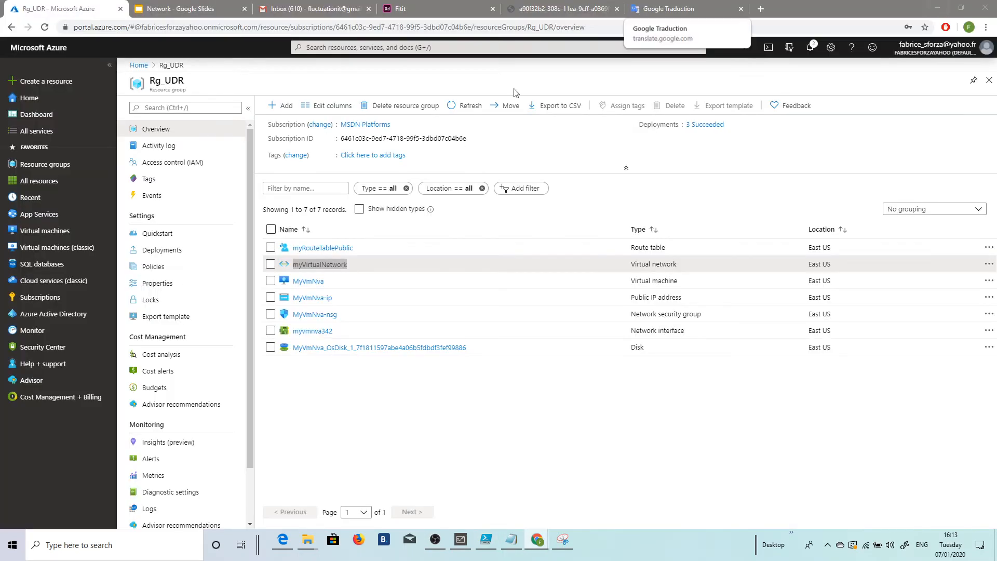
left_click(466, 106)
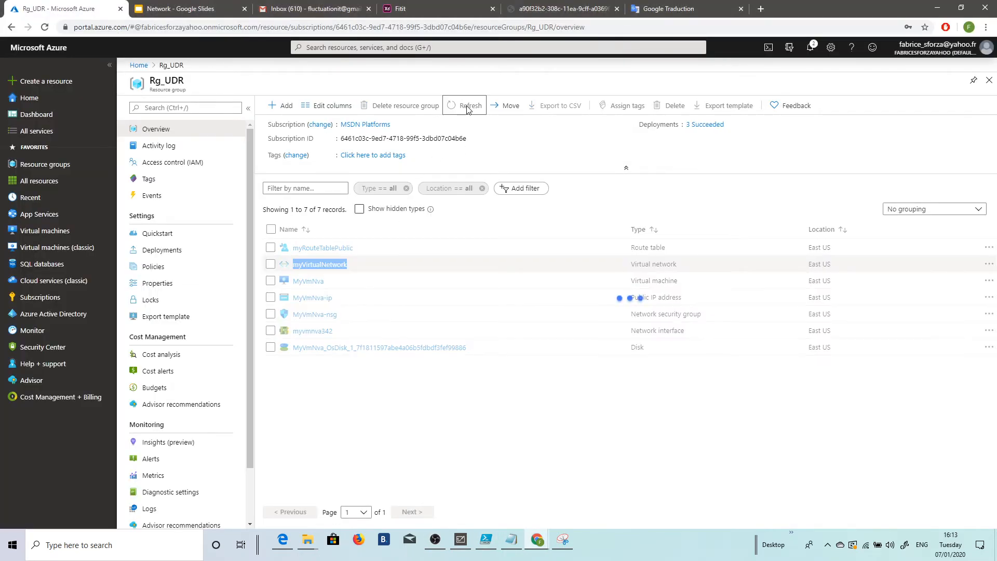
Step: Sort the Rg_UDR resources by type and open the connection options of virtual machine myVmPrivate
left_click(636, 232)
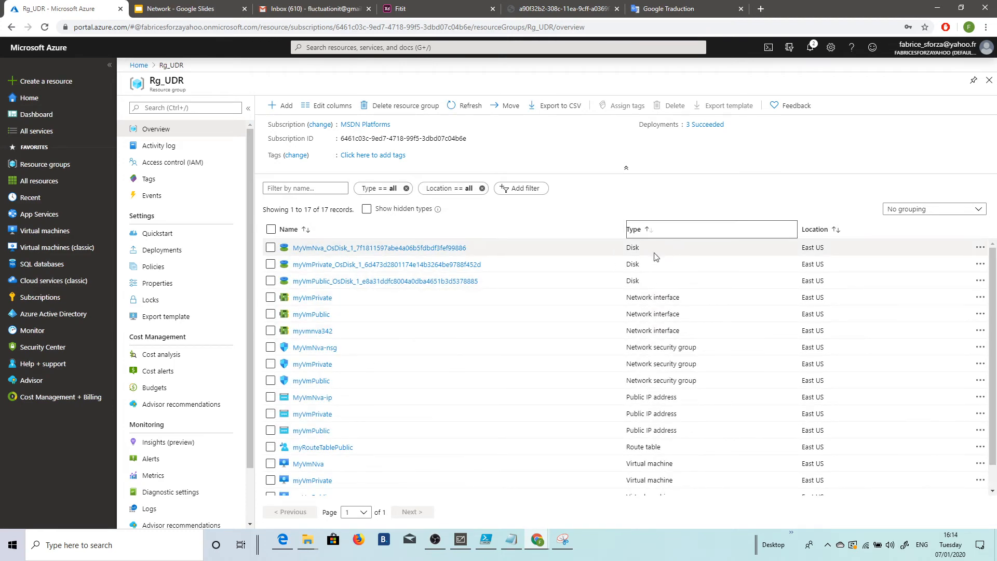
scroll(709, 320, "down", 1)
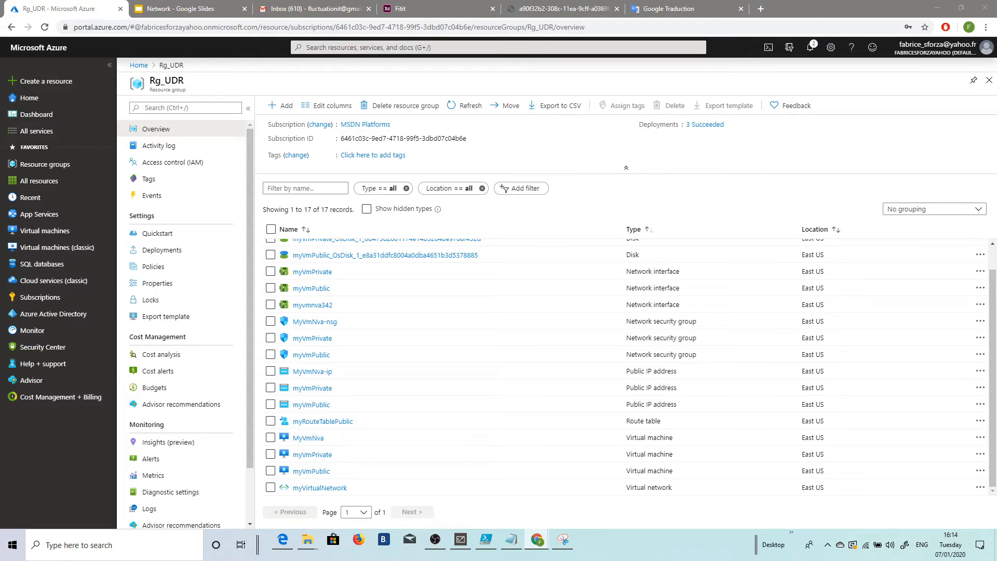
left_click(312, 455)
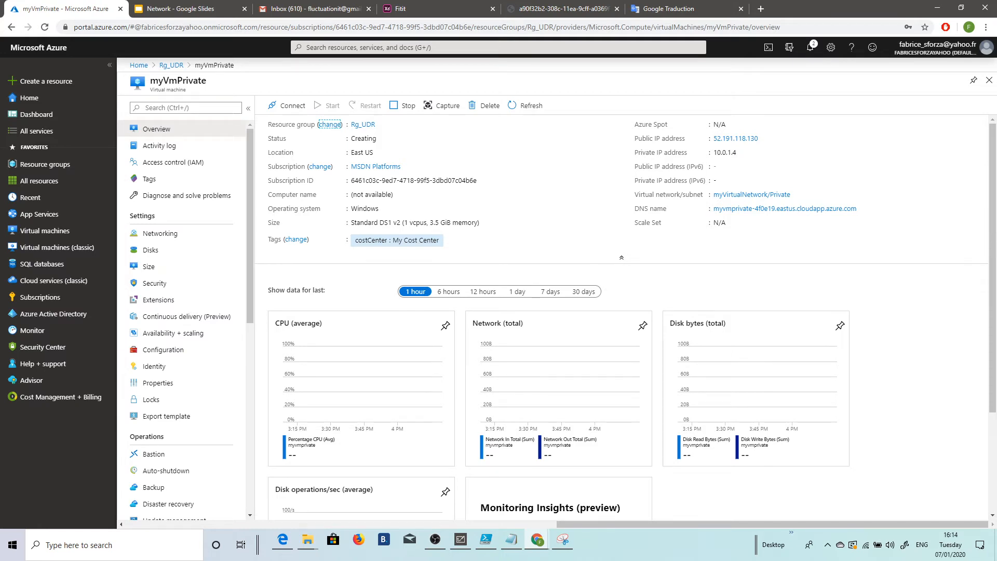
left_click(289, 109)
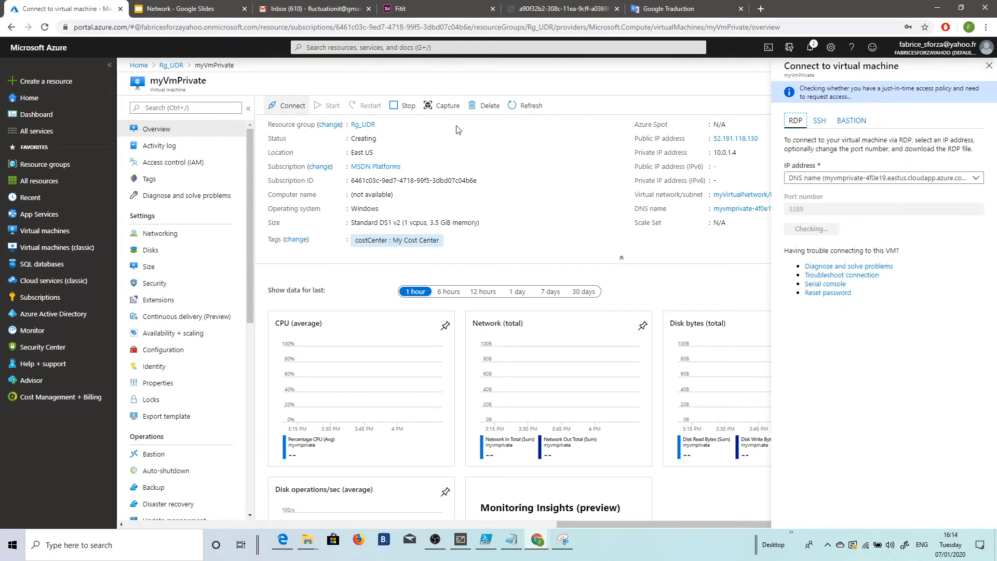
left_click(813, 227)
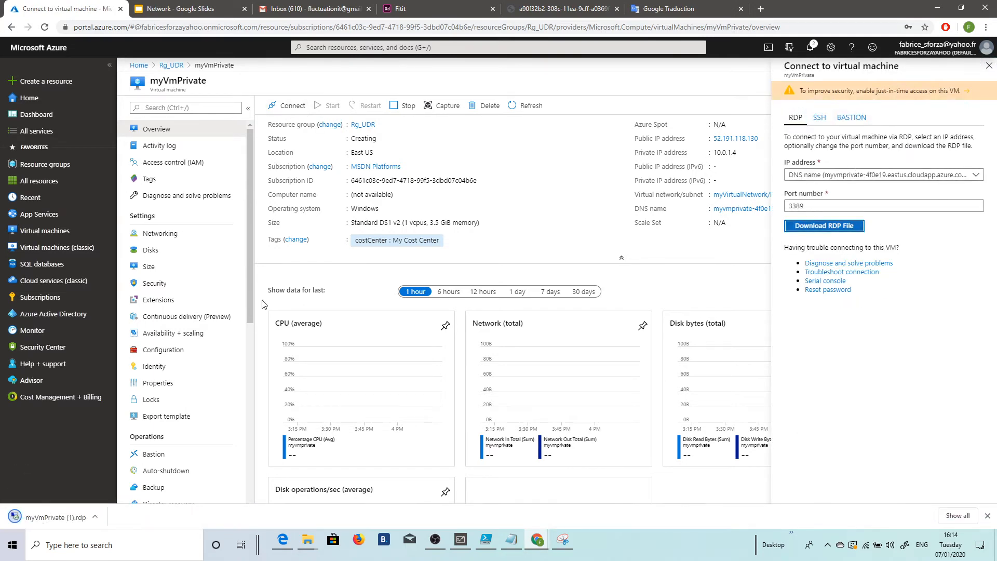
left_click(41, 519)
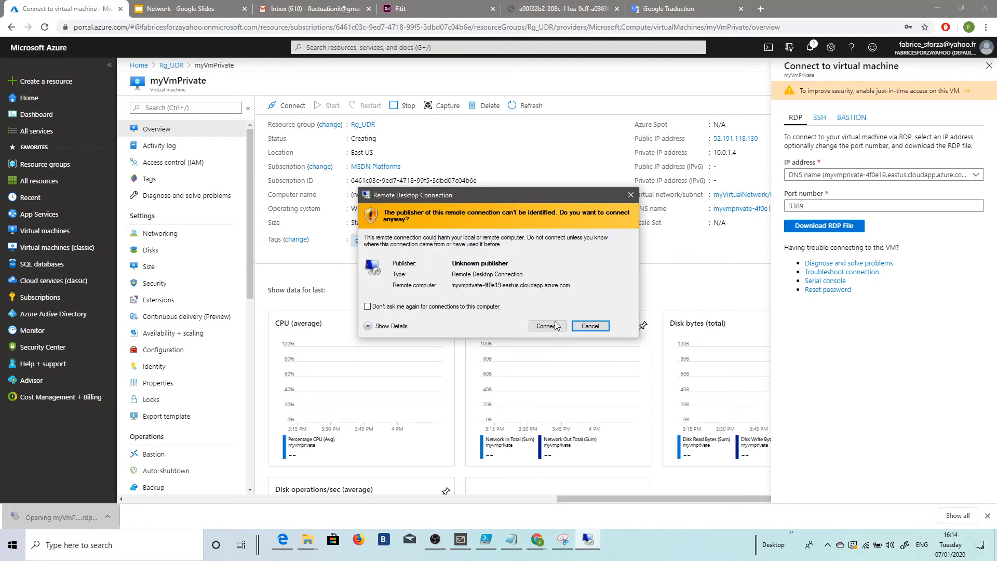
left_click(557, 326)
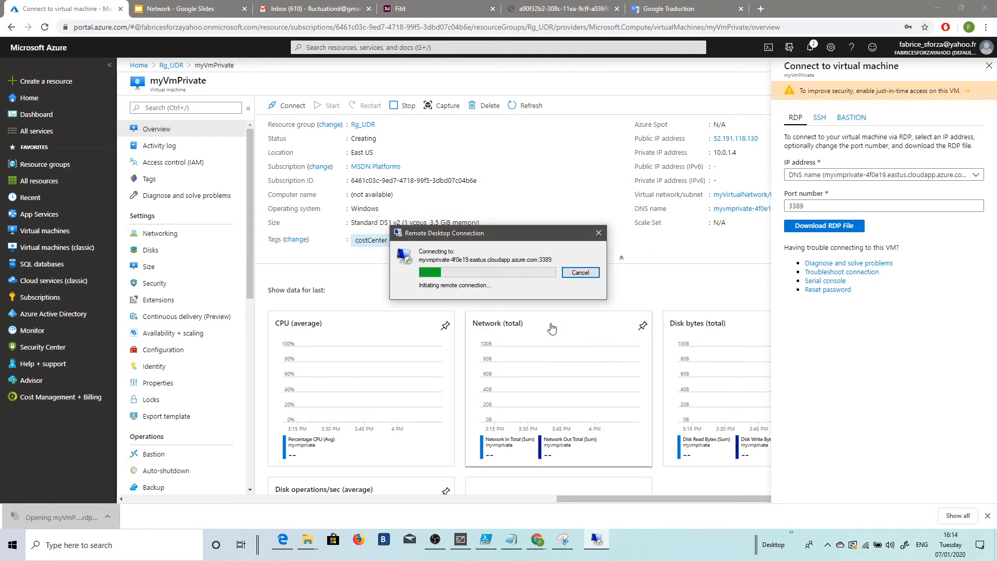
left_click(577, 273)
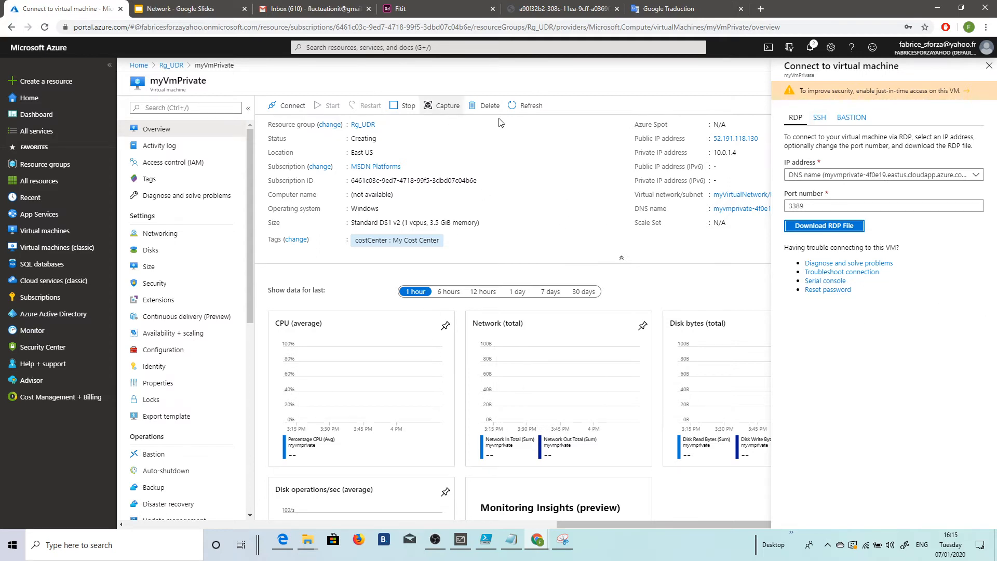
Step: Download the RDP file for myVmPrivate, open it and start the remote connection despite the unknown publisher
left_click(834, 227)
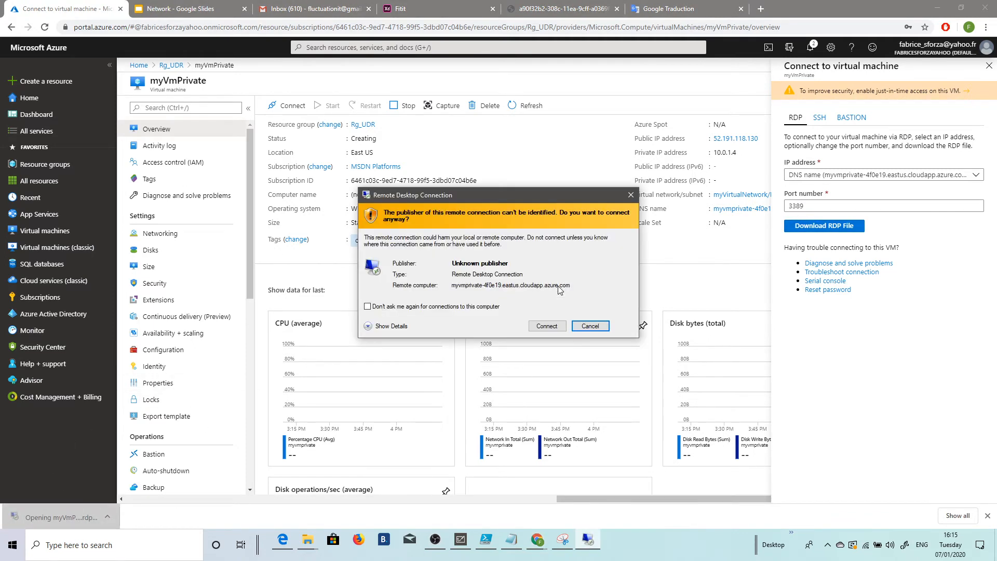
left_click_drag(419, 200, 472, 137)
left_click(575, 263)
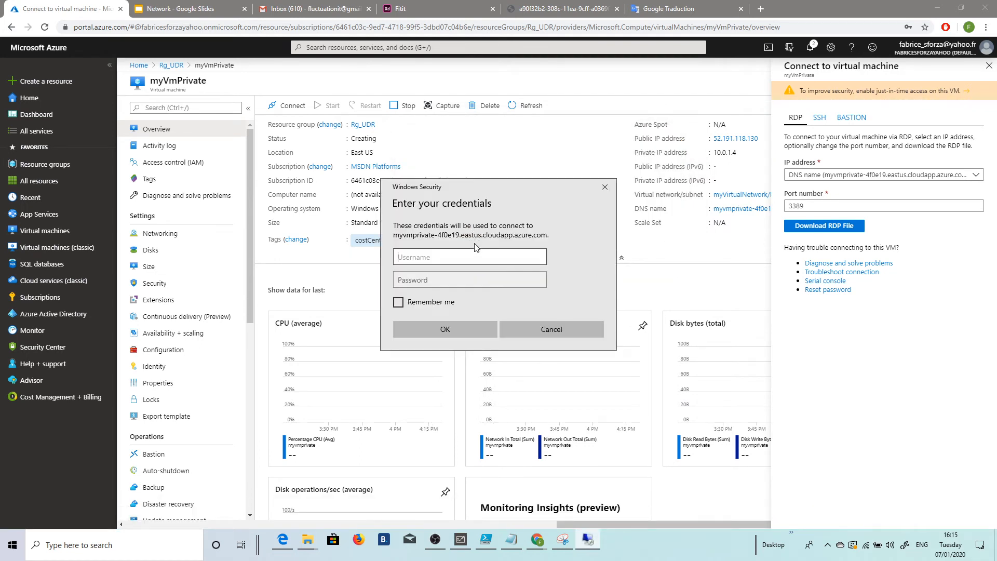
Step: Sign in to the myVmPrivate remote desktop with the administrator username and password
type("fabrice")
key("Tab")
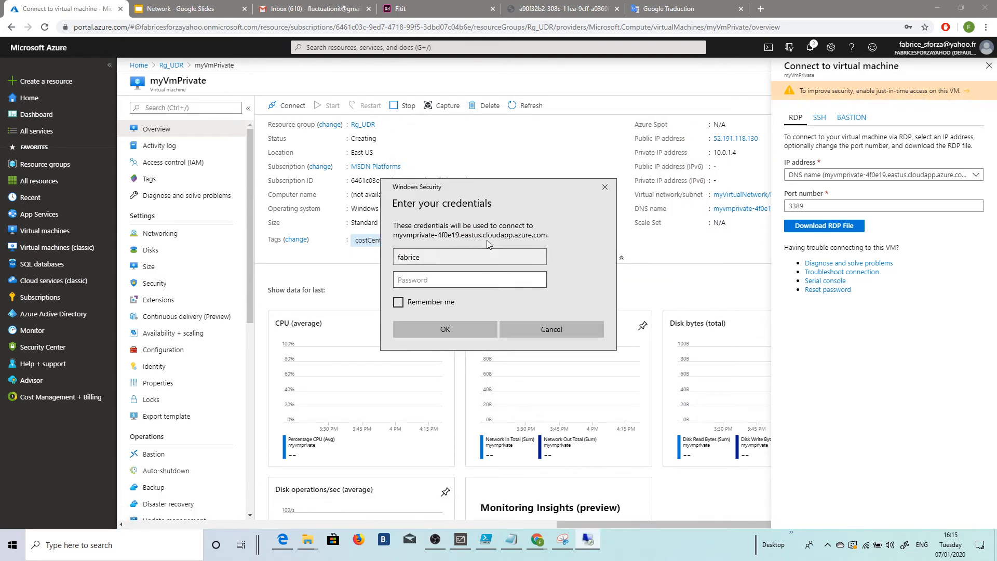
type("**************")
key("Return")
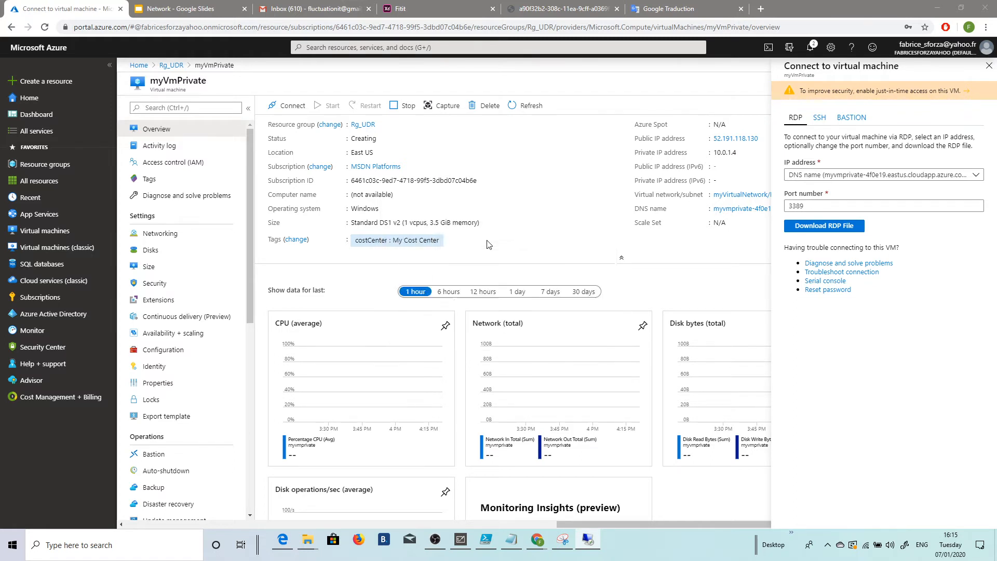
left_click(531, 353)
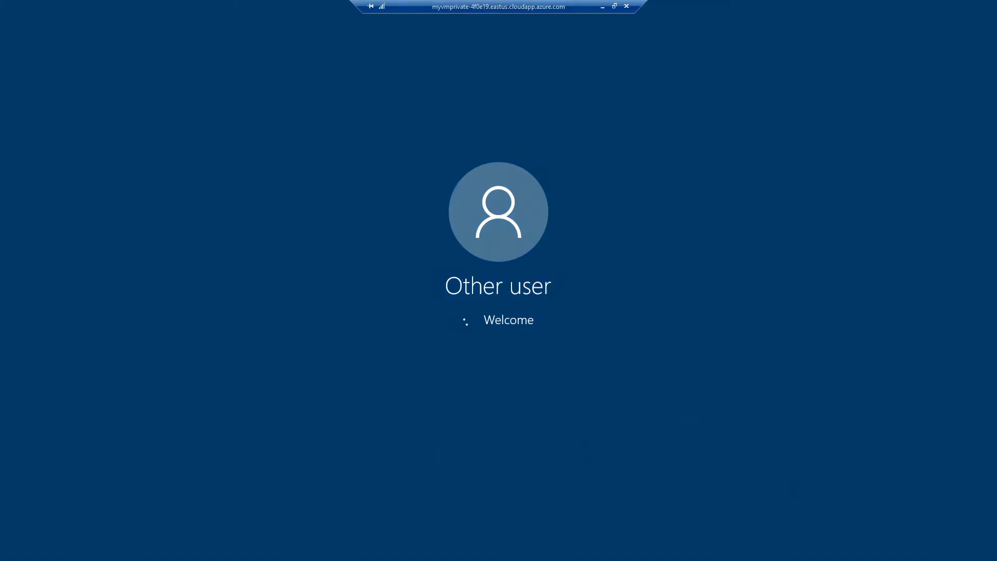
Step: Launch Windows PowerShell on the myVmPrivate remote desktop
mouse_move(571, 16)
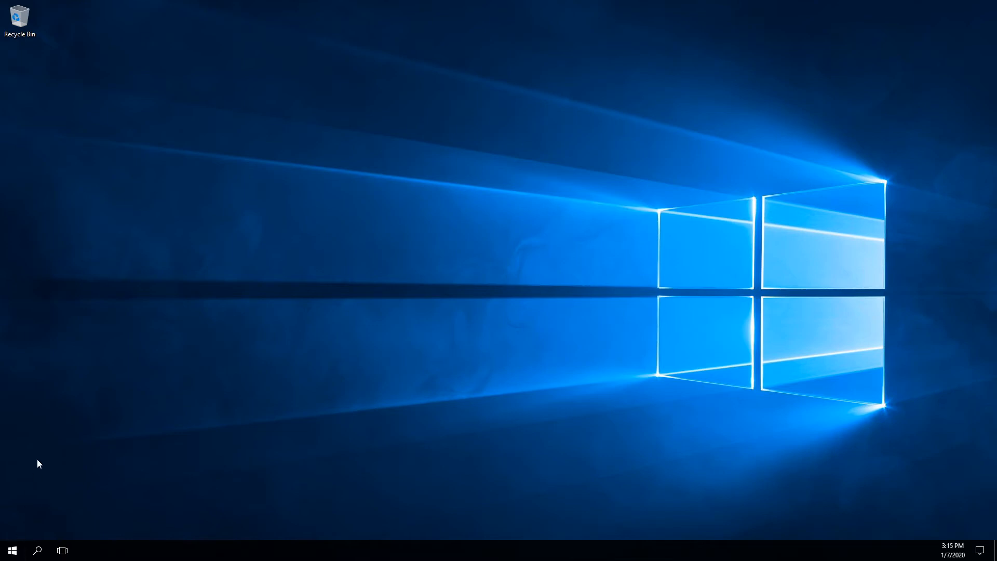
left_click(13, 551)
left_click(13, 551)
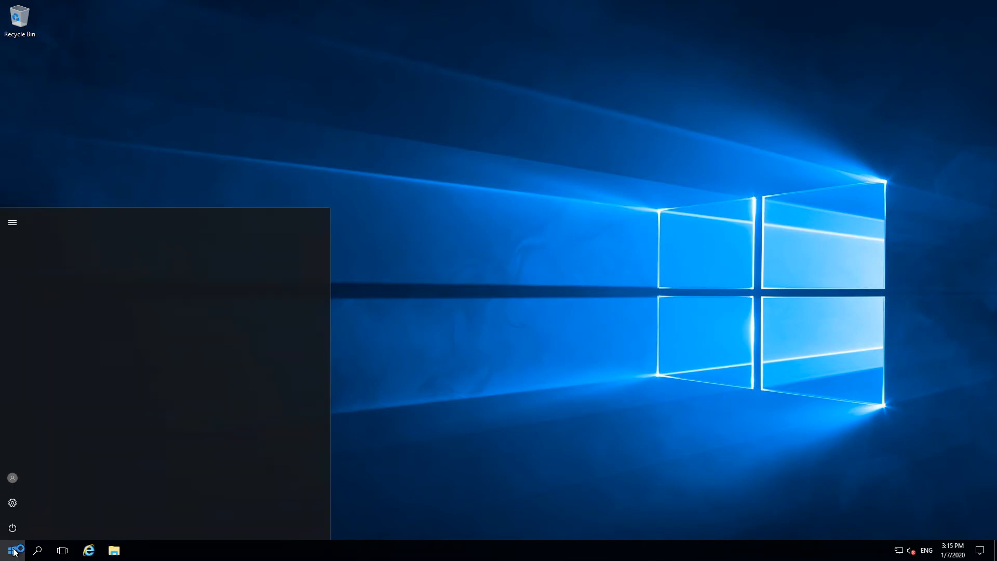
left_click(242, 256)
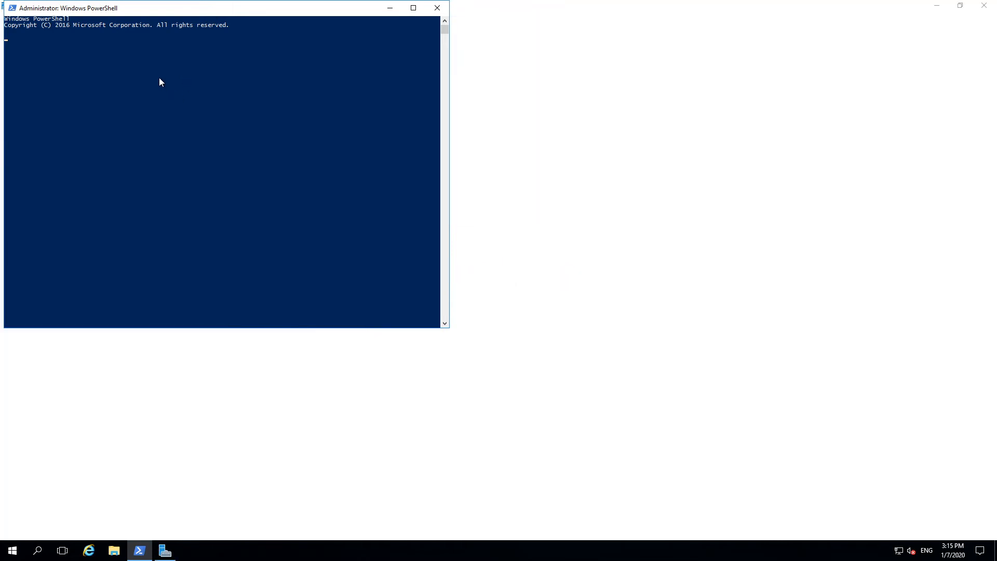
left_click(159, 77)
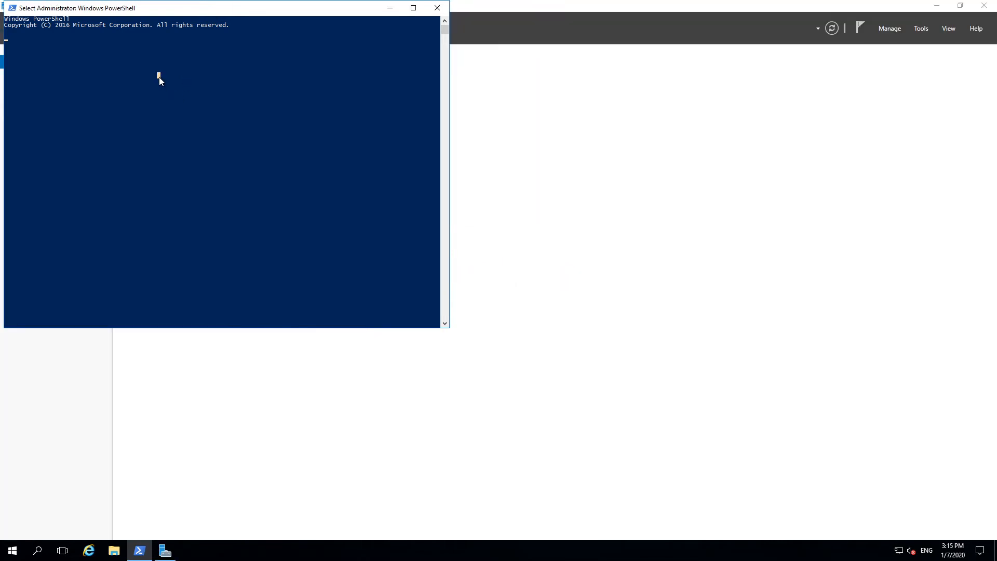
key("Return")
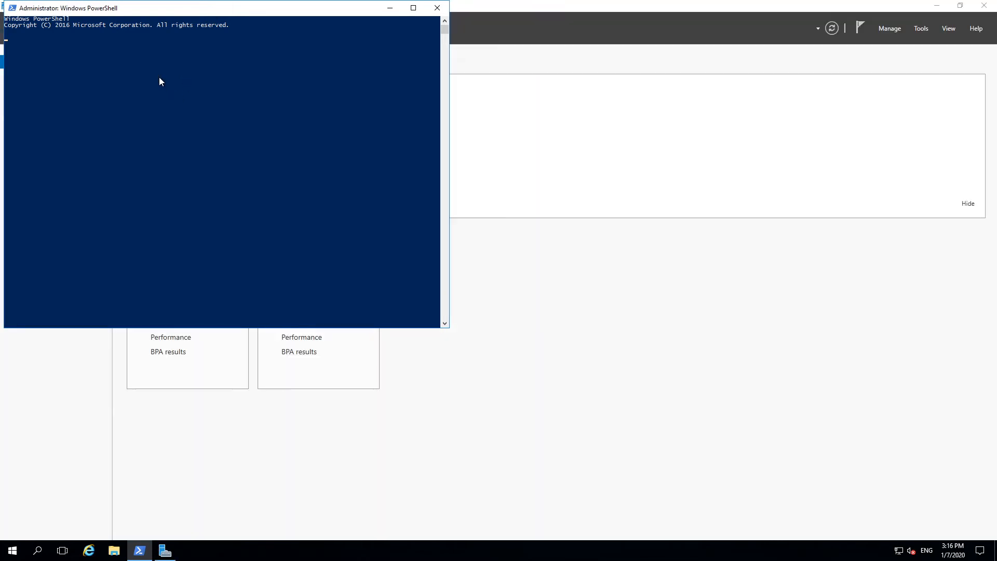
left_click_drag(182, 9, 200, 9)
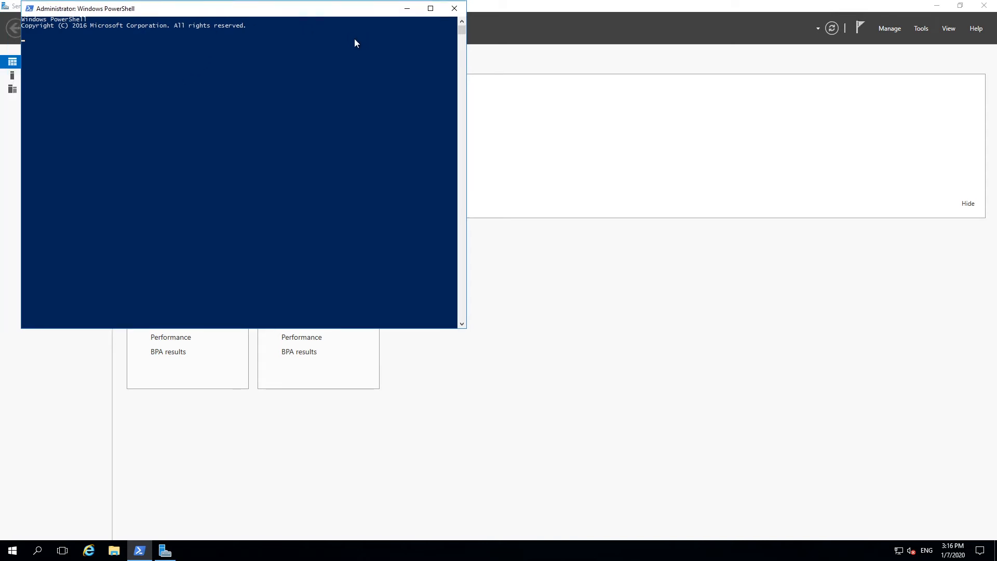
left_click_drag(87, 4, 254, 33)
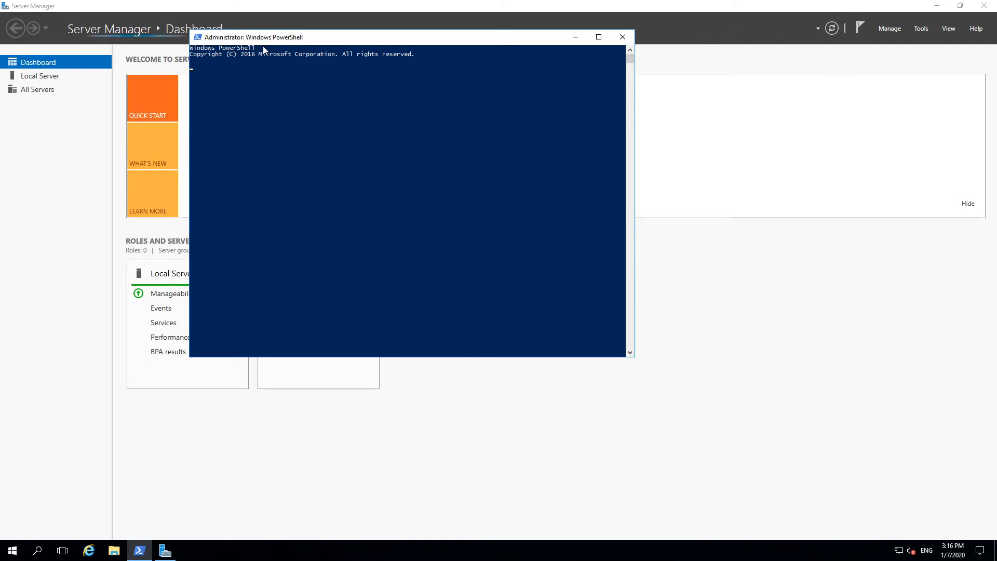
left_click_drag(251, 41, 306, 51)
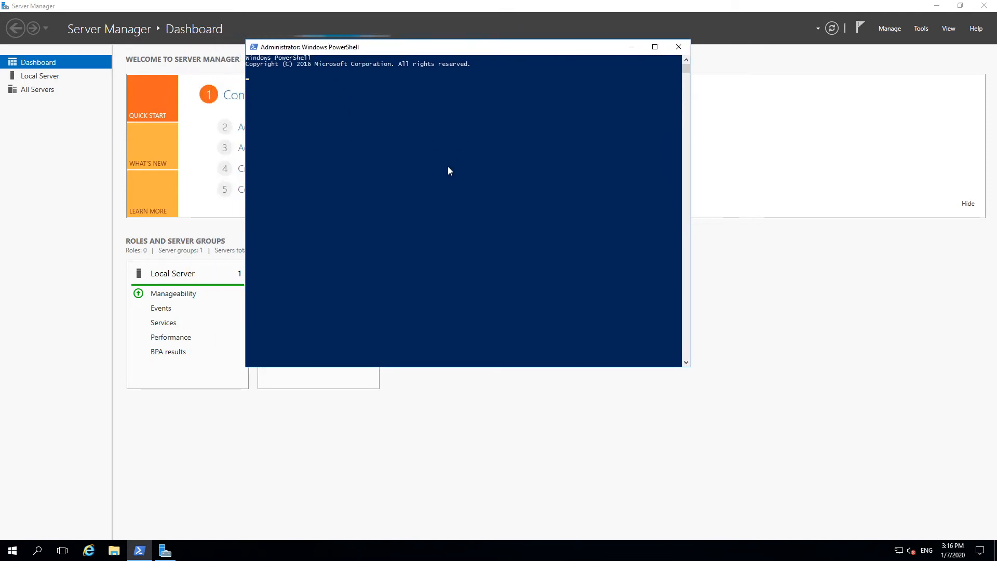
left_click_drag(472, 57, 460, 65)
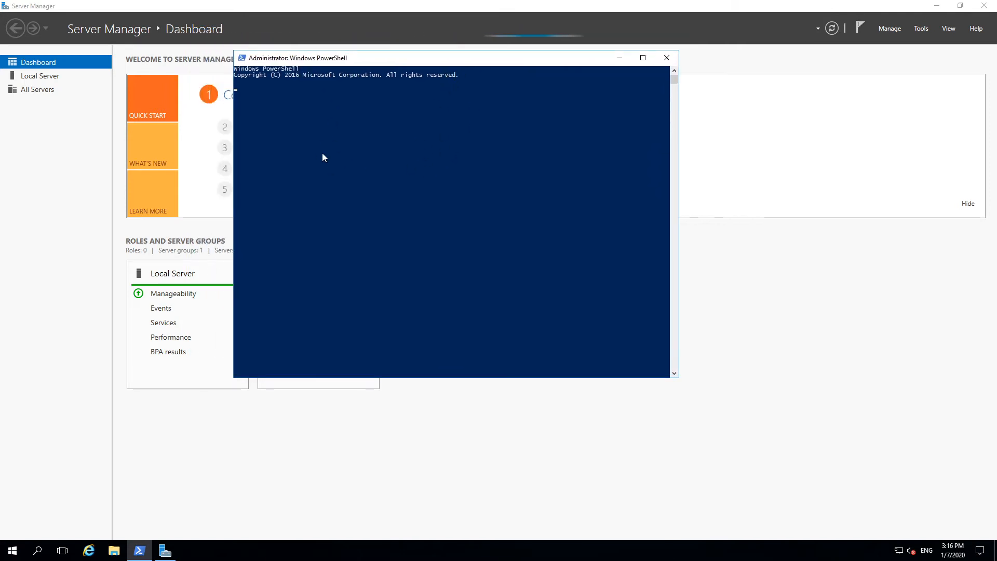
left_click(509, 124)
key("Escape")
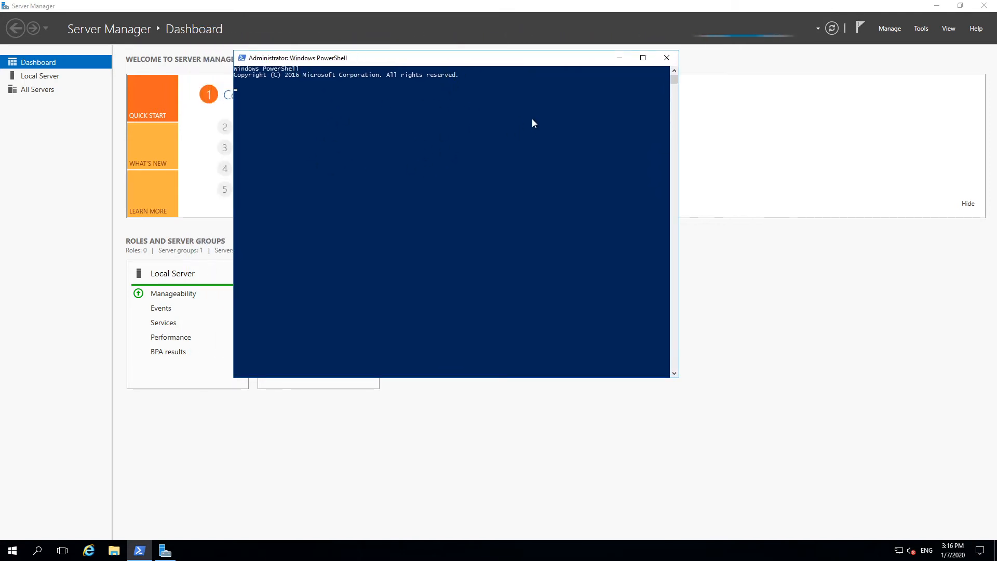
Step: Search for cmd on the remote machine and open the Command Prompt
left_click(14, 552)
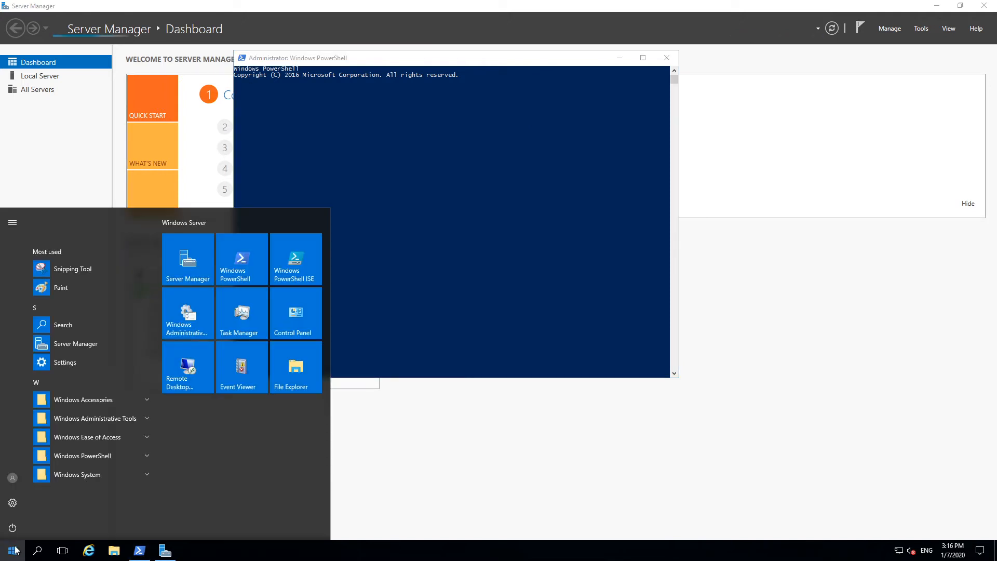
type("c")
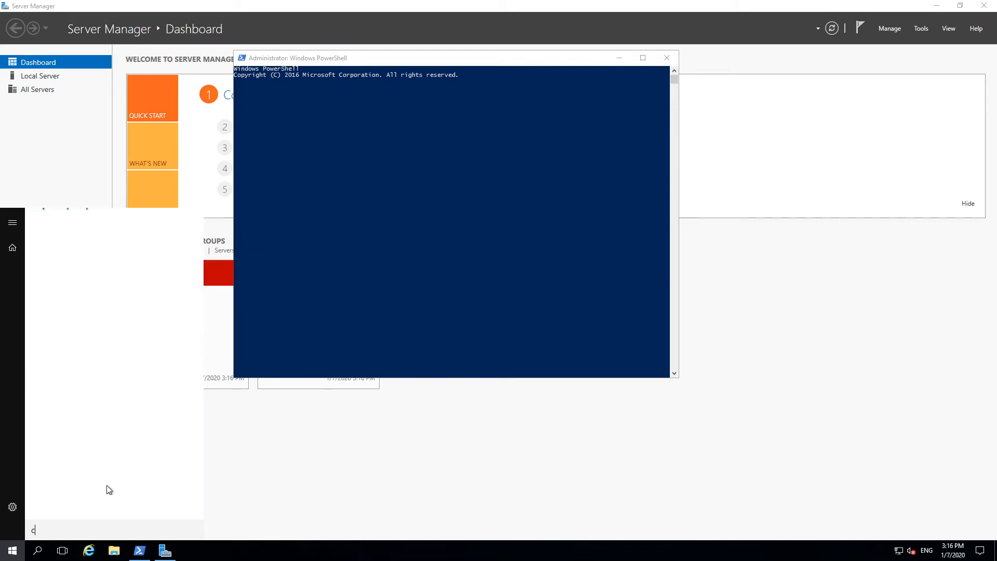
type("md")
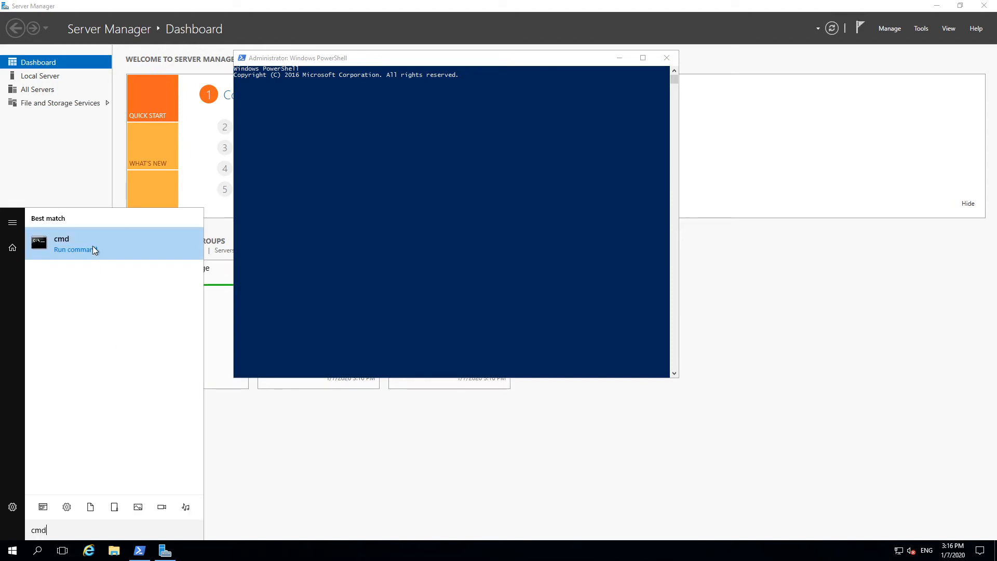
left_click(93, 248)
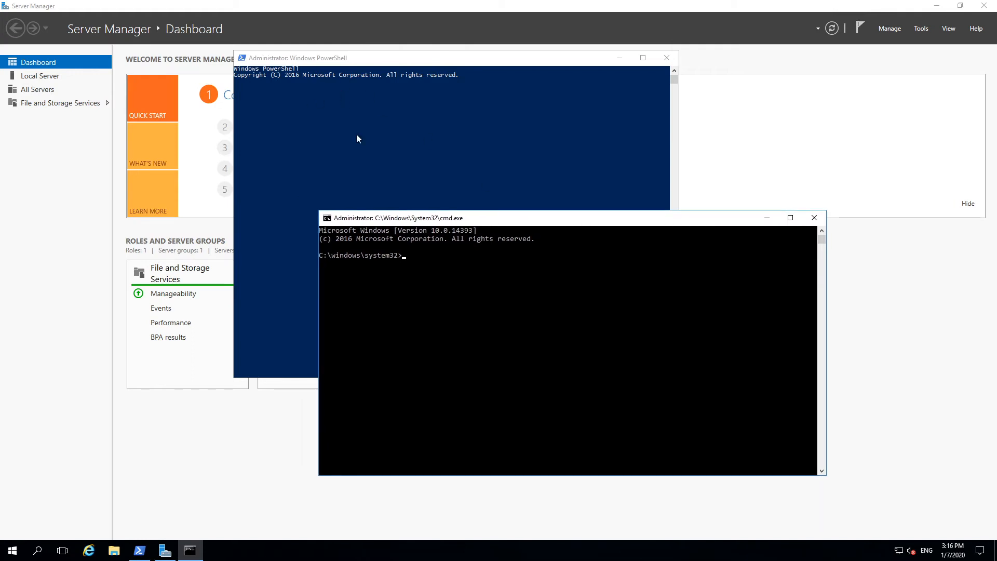
Step: Start a PowerShell session inside the Command Prompt by running powershell
left_click(435, 267)
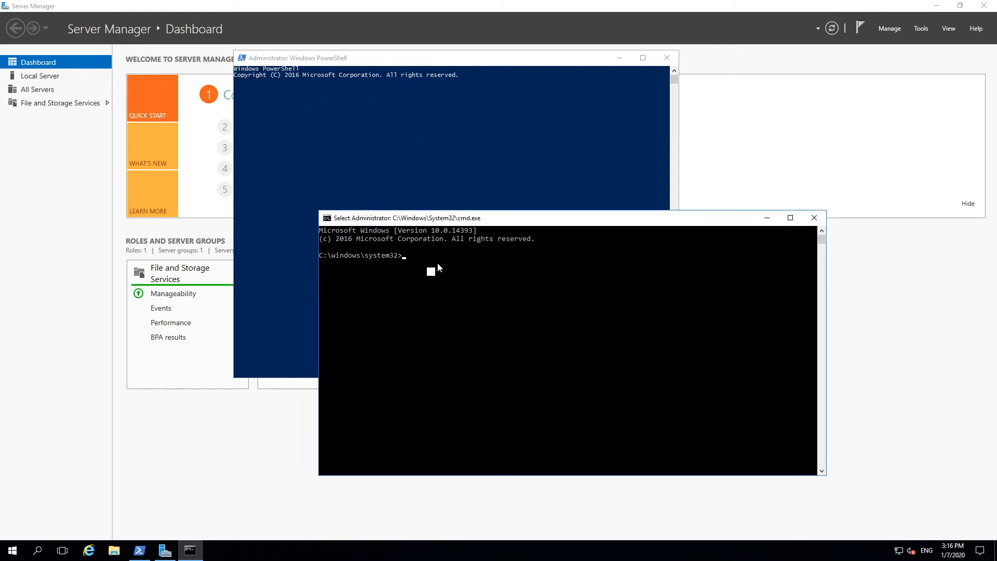
type("powershl")
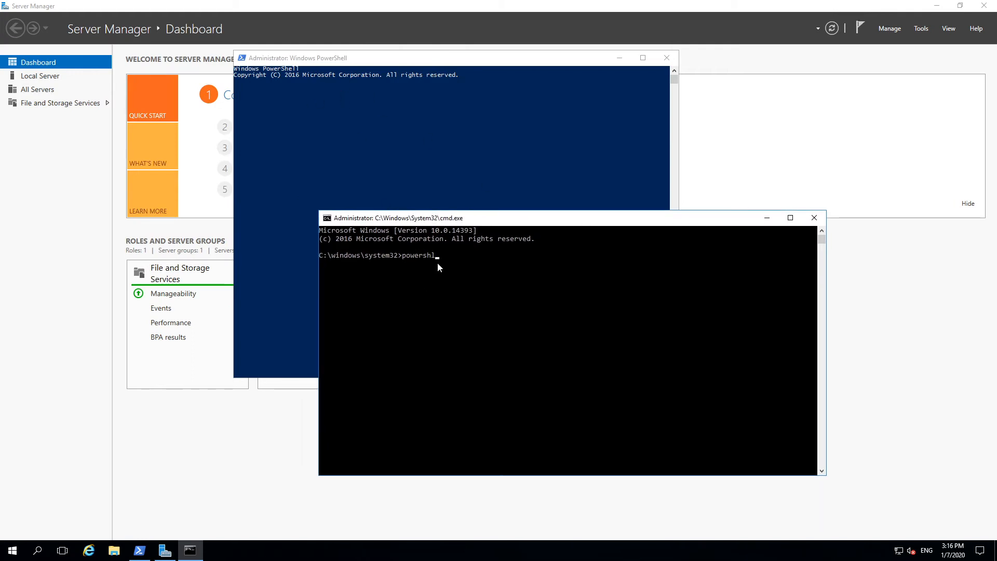
type("l")
key("Return")
type("po")
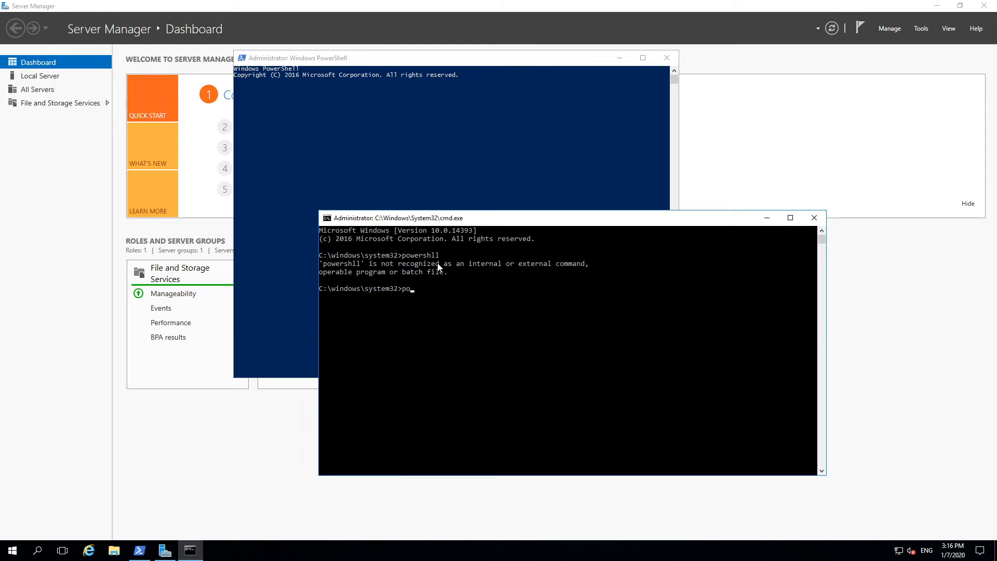
type("wershell")
key("Return")
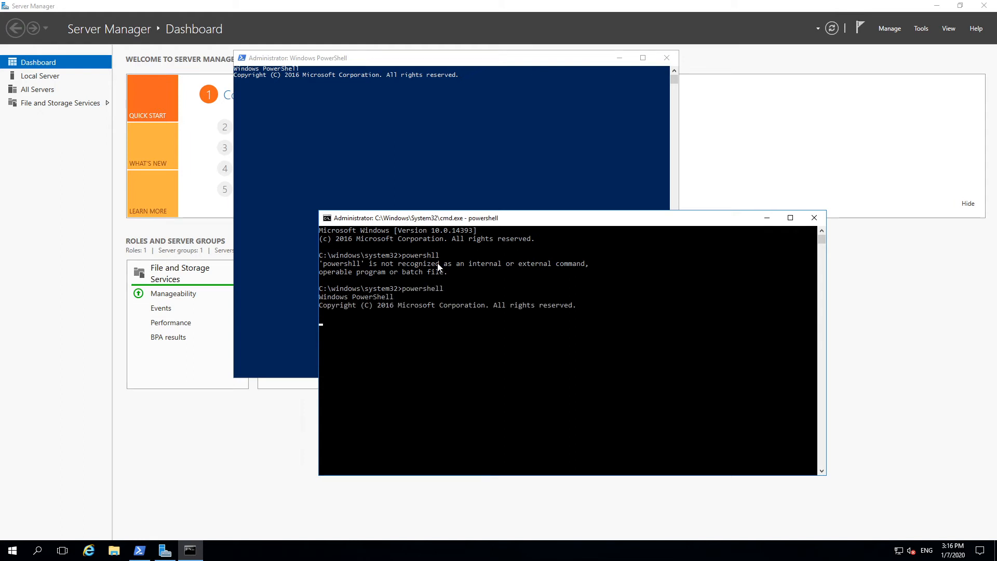
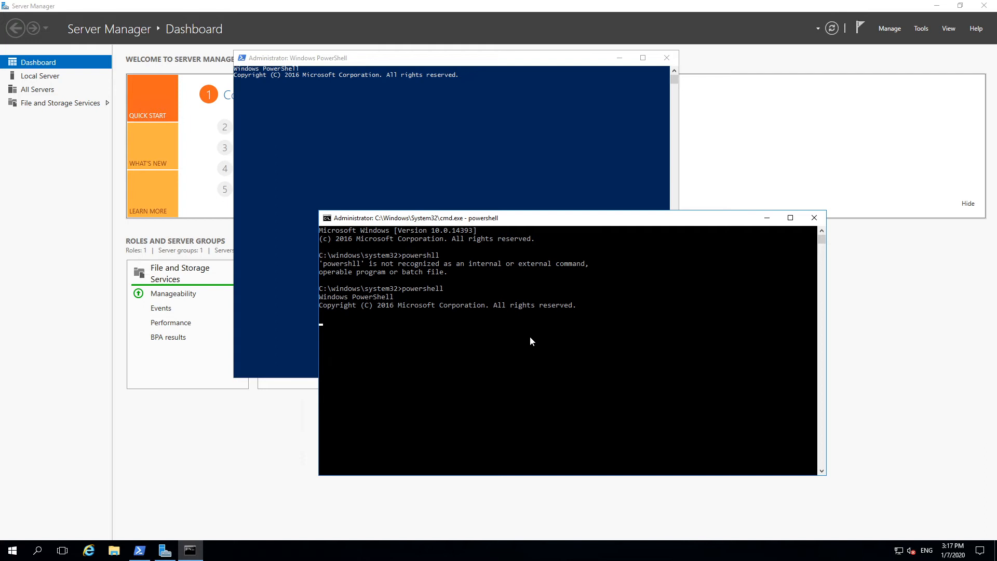
left_click(456, 359)
right_click(456, 355)
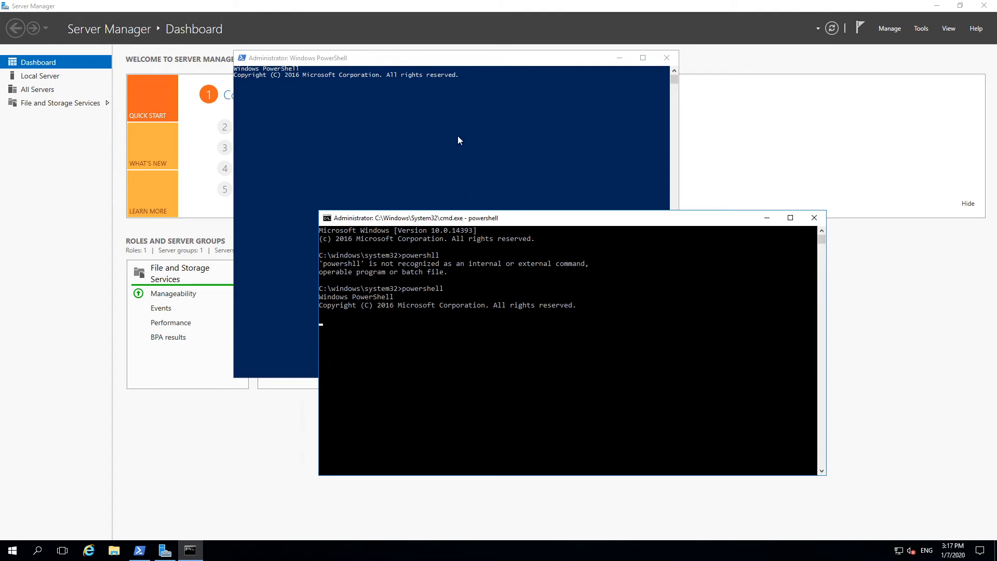
left_click(437, 290)
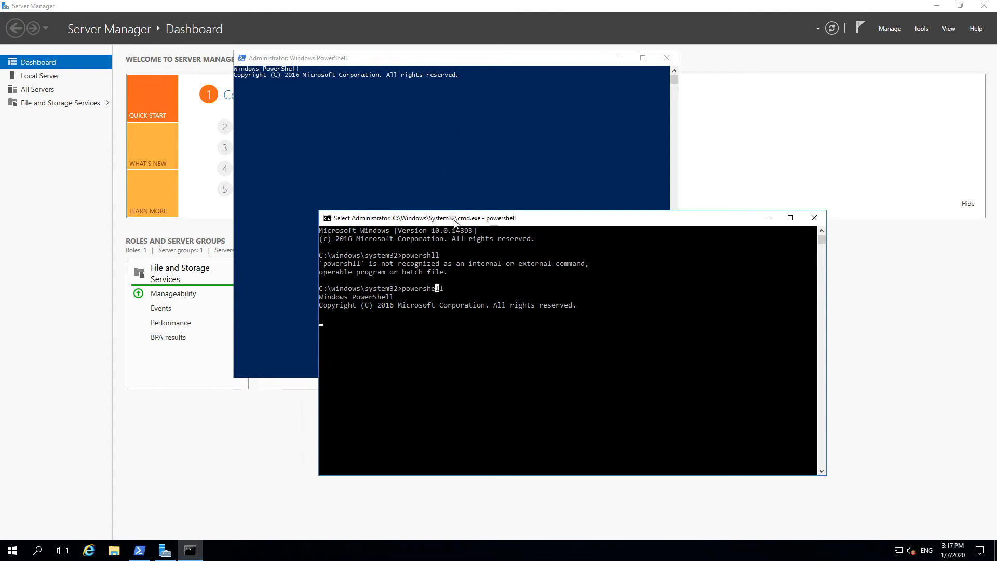
left_click_drag(455, 220, 510, 149)
left_click(73, 174)
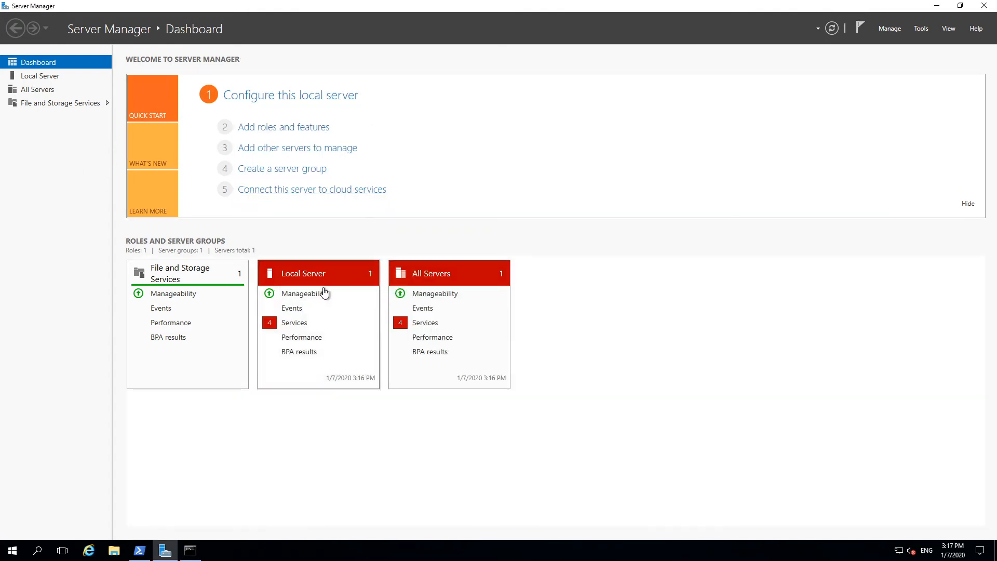
left_click(189, 549)
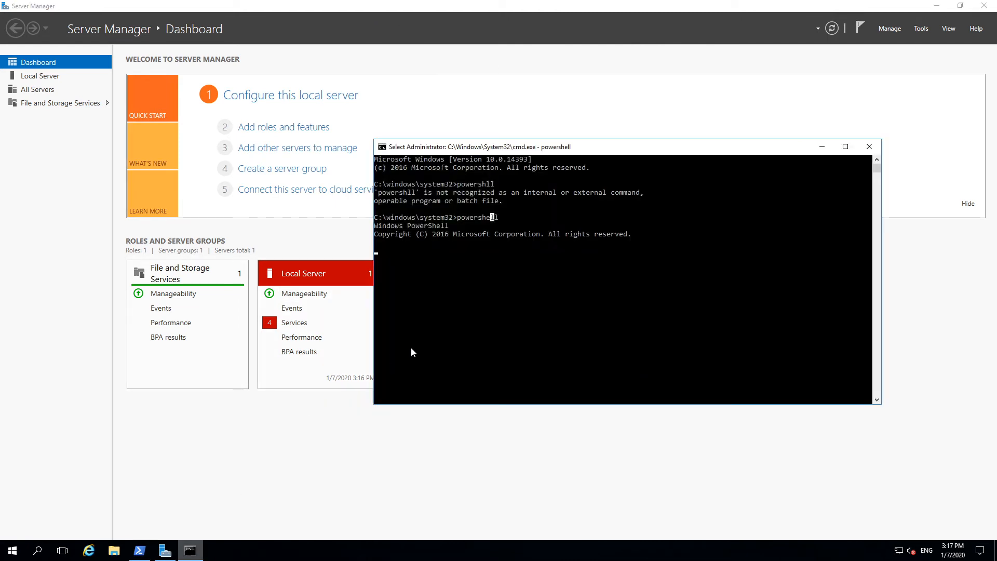
key("Escape")
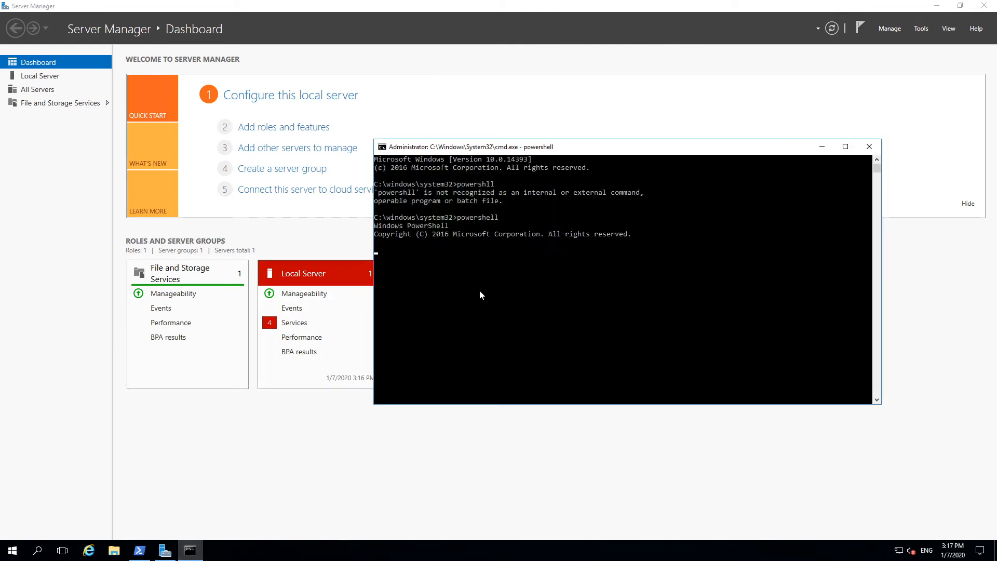
left_click(138, 550)
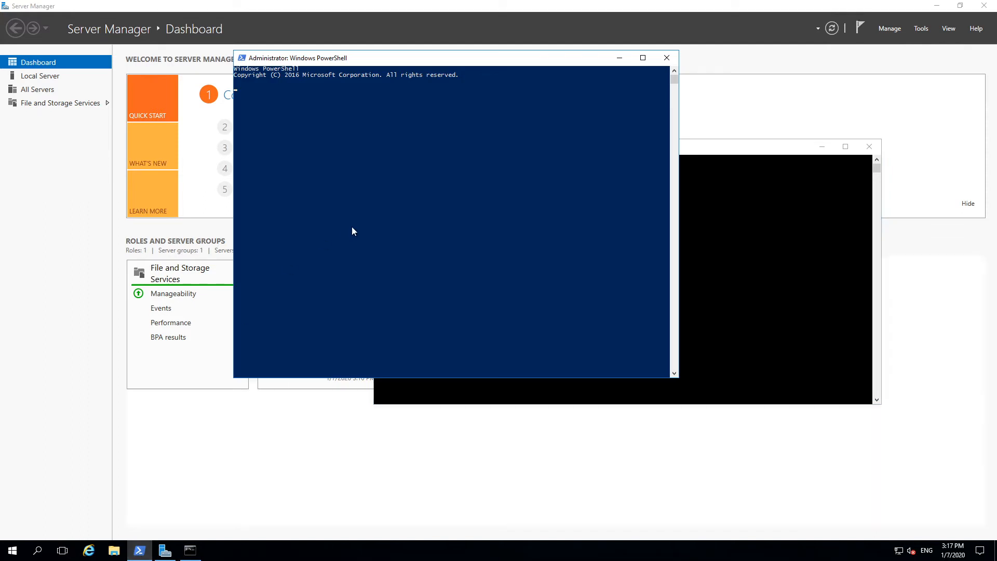
left_click(352, 227)
left_click_drag(377, 51, 330, 139)
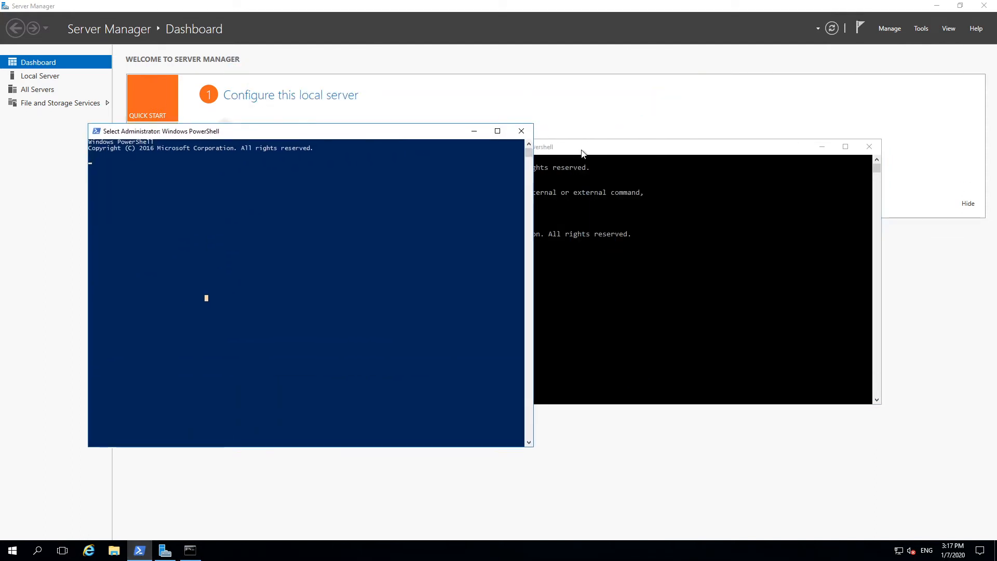
left_click(575, 177)
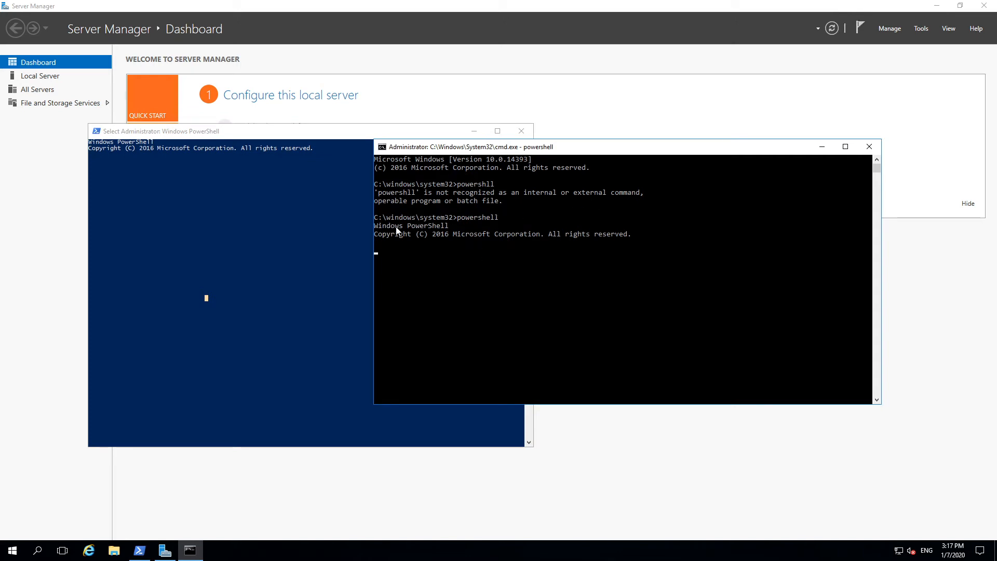
Step: Close the Windows PowerShell window and the Command Prompt window
left_click(311, 132)
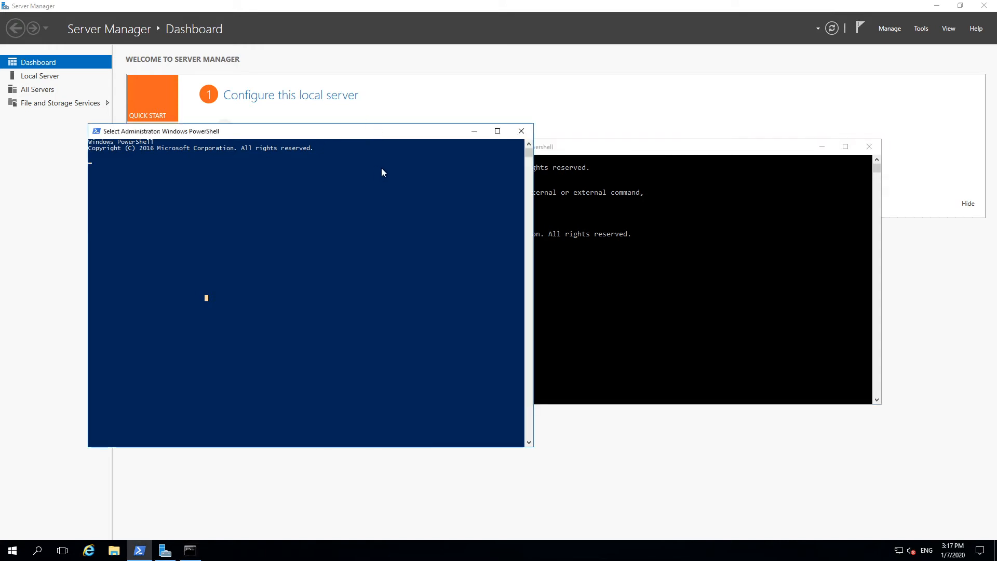
key("Escape")
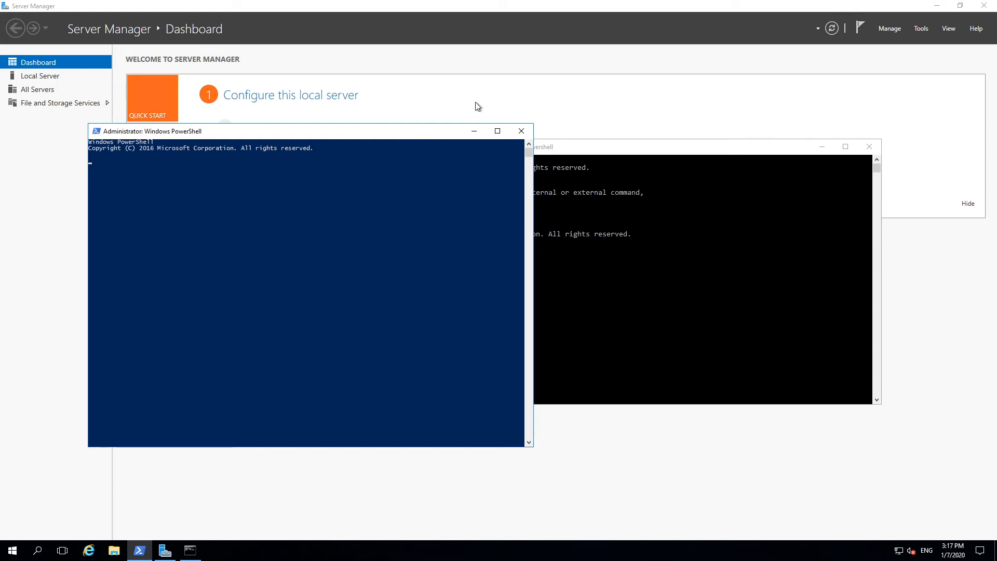
left_click(521, 130)
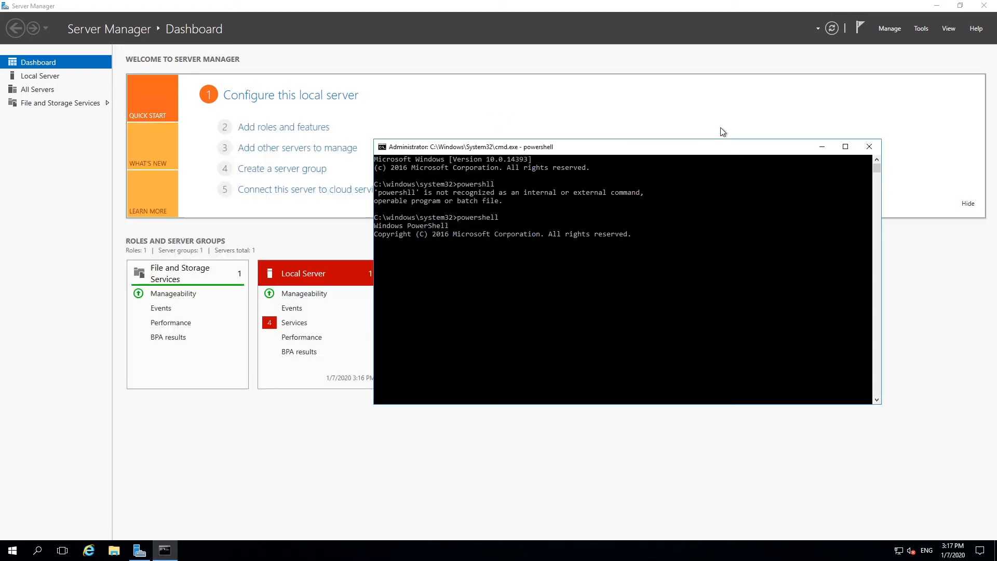
left_click(869, 148)
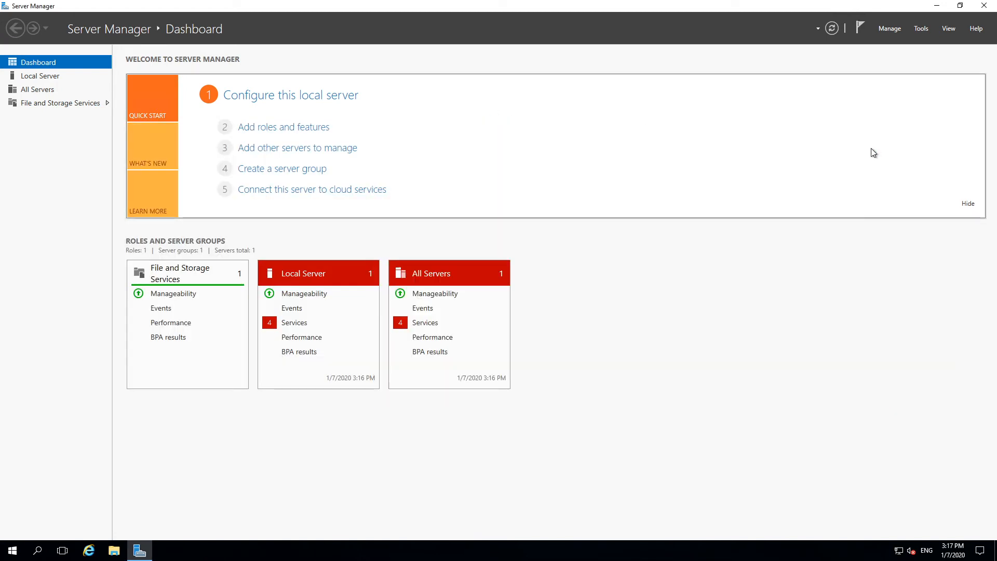
Step: Search for cmd, open Command Prompt as administrator and start a session with the powershell command
left_click(11, 551)
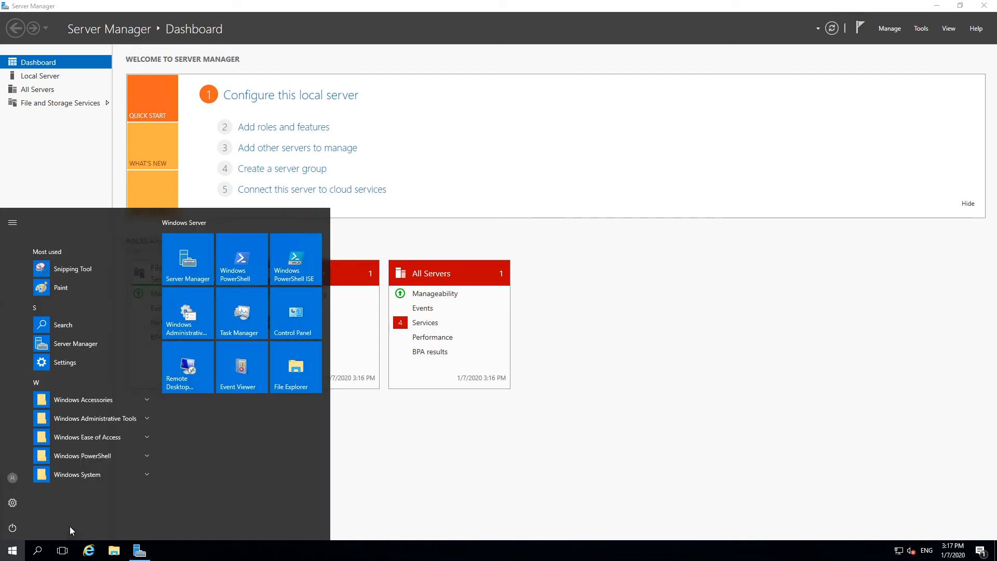
type("cmd")
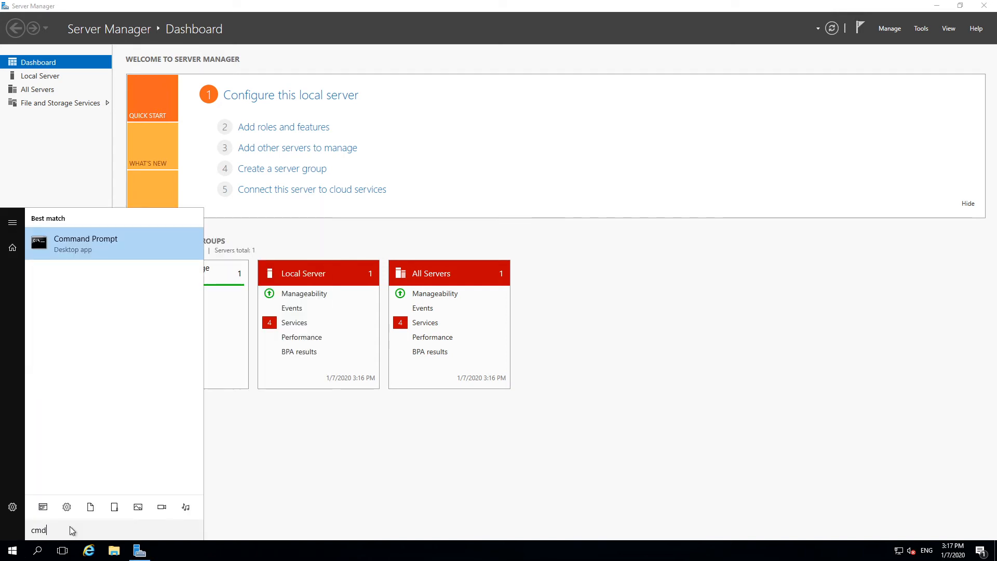
right_click(94, 245)
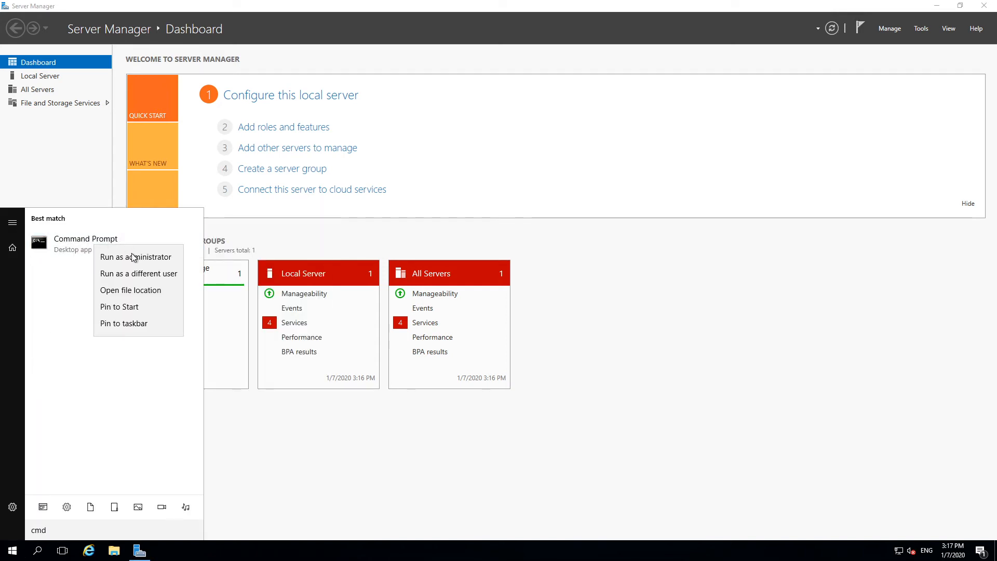
left_click(134, 257)
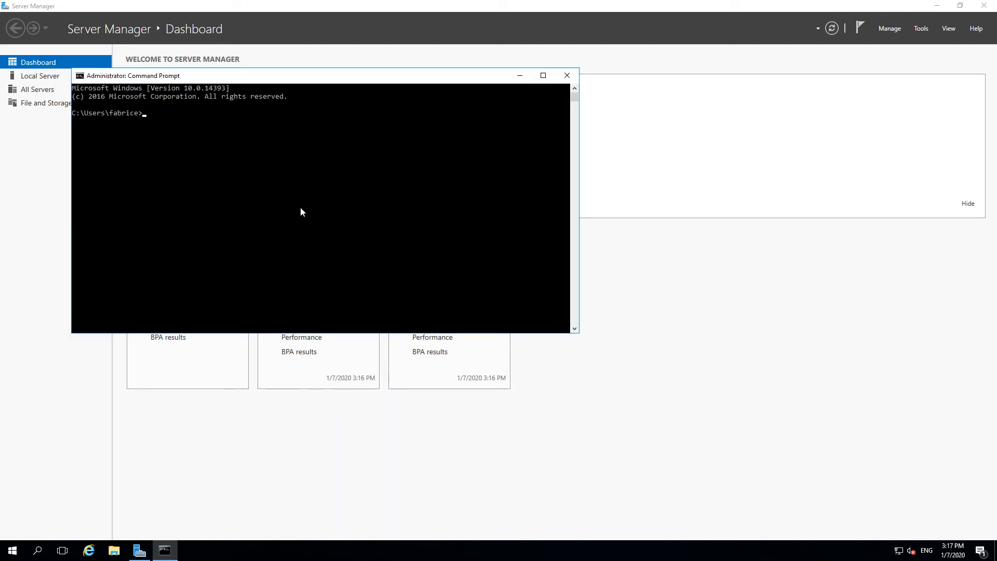
type("powershell")
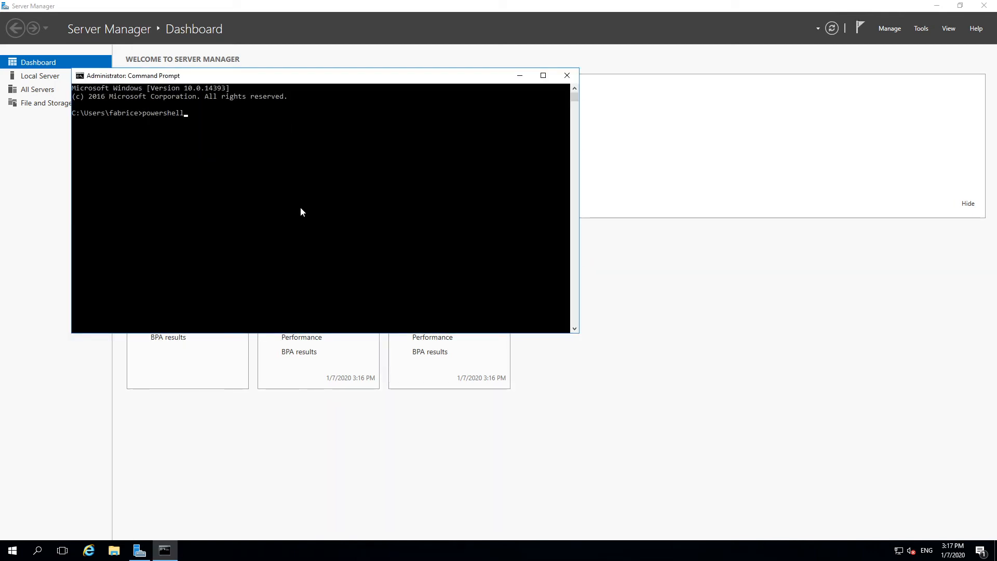
key("Return")
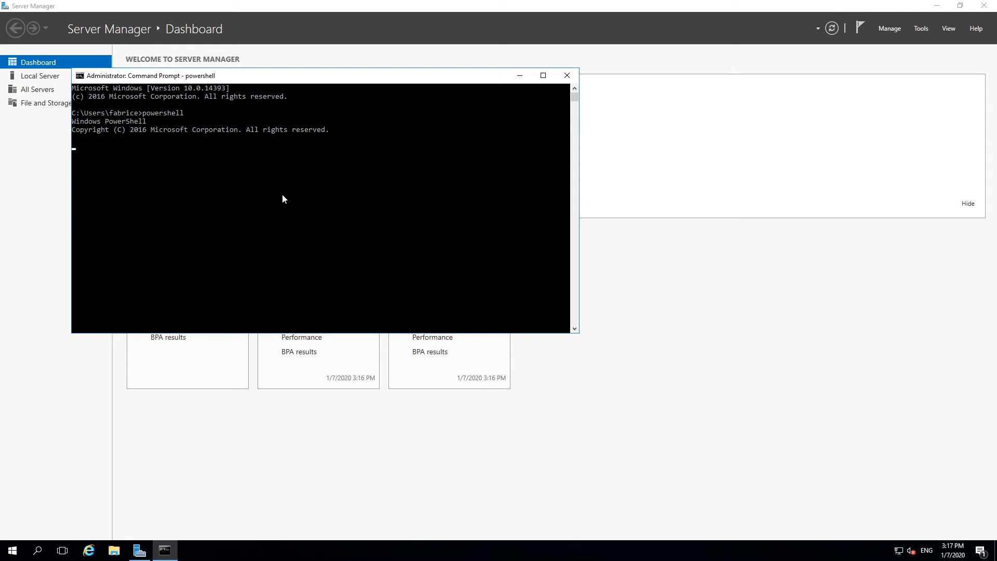
left_click_drag(227, 76, 375, 78)
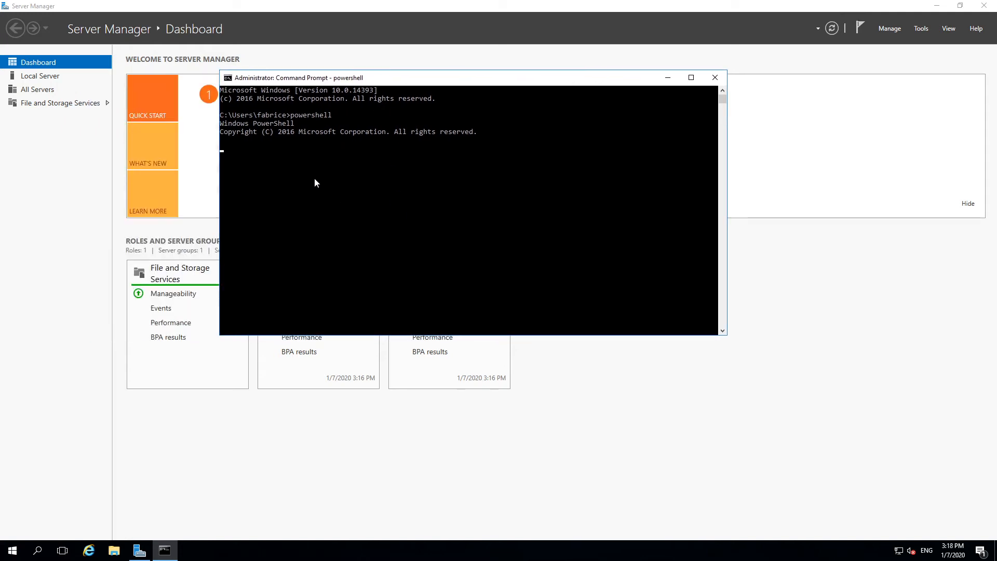
right_click(12, 550)
left_click(36, 497)
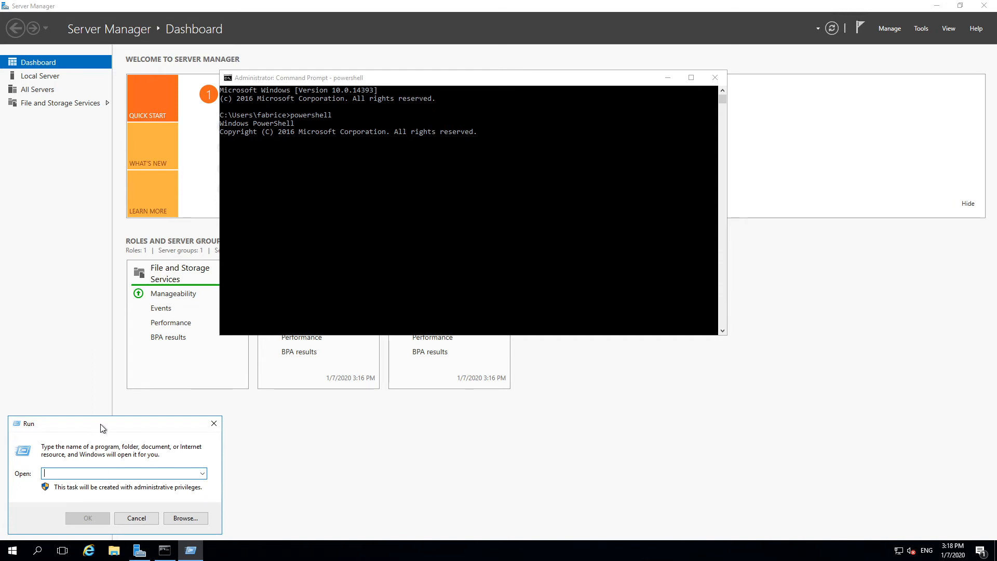
left_click_drag(101, 425, 143, 416)
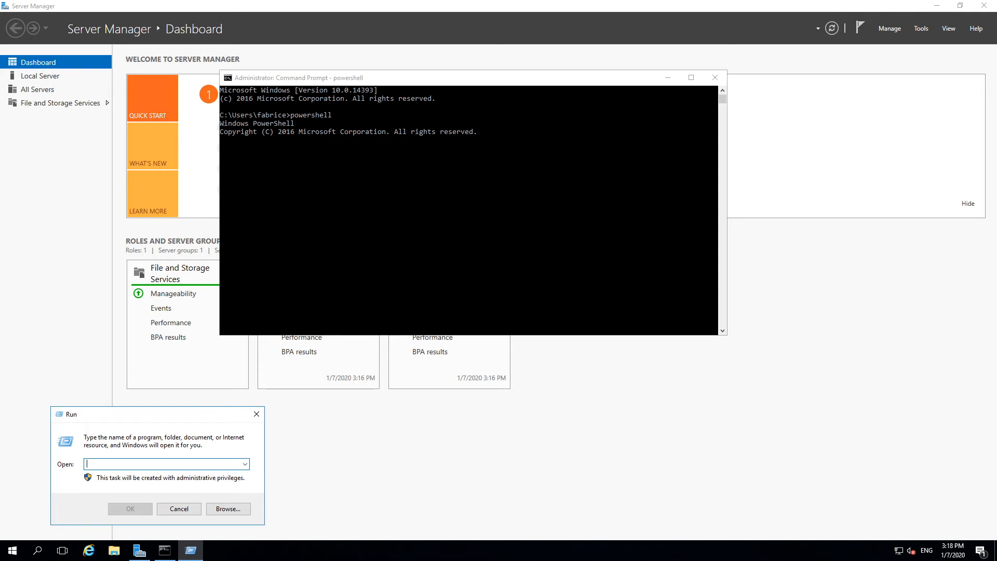
right_click(122, 463)
left_click(166, 365)
left_click(256, 414)
left_click(357, 125)
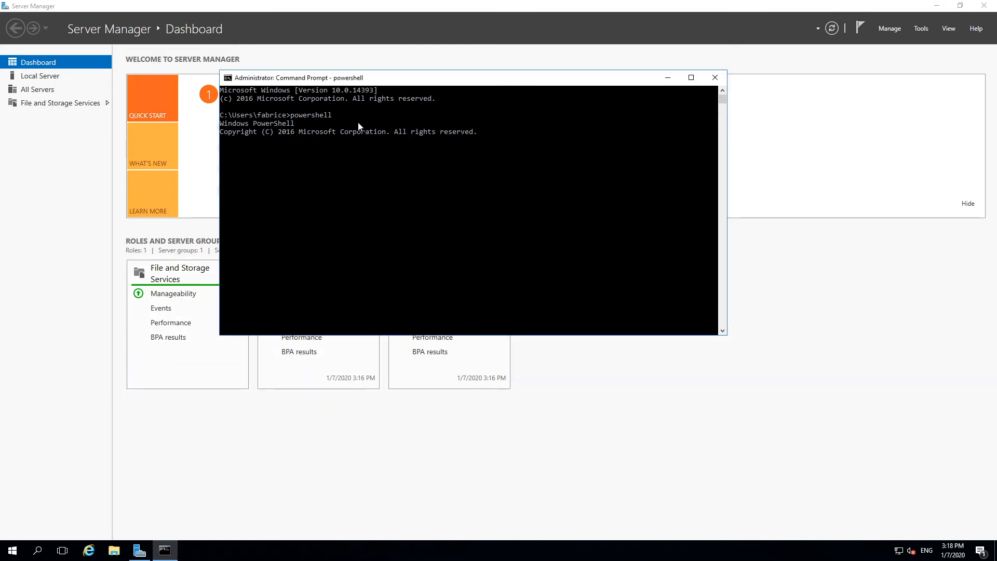
right_click(13, 550)
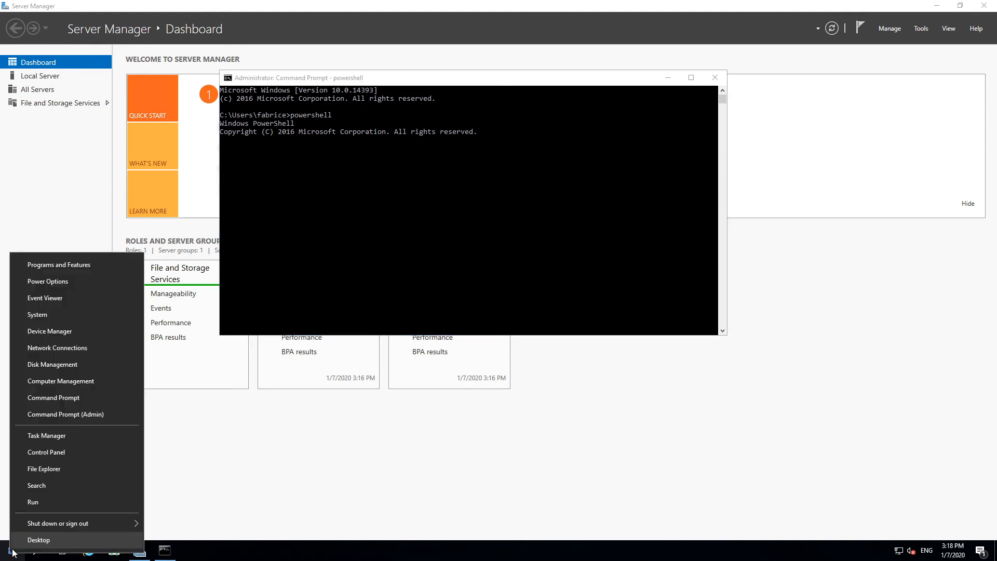
left_click(61, 452)
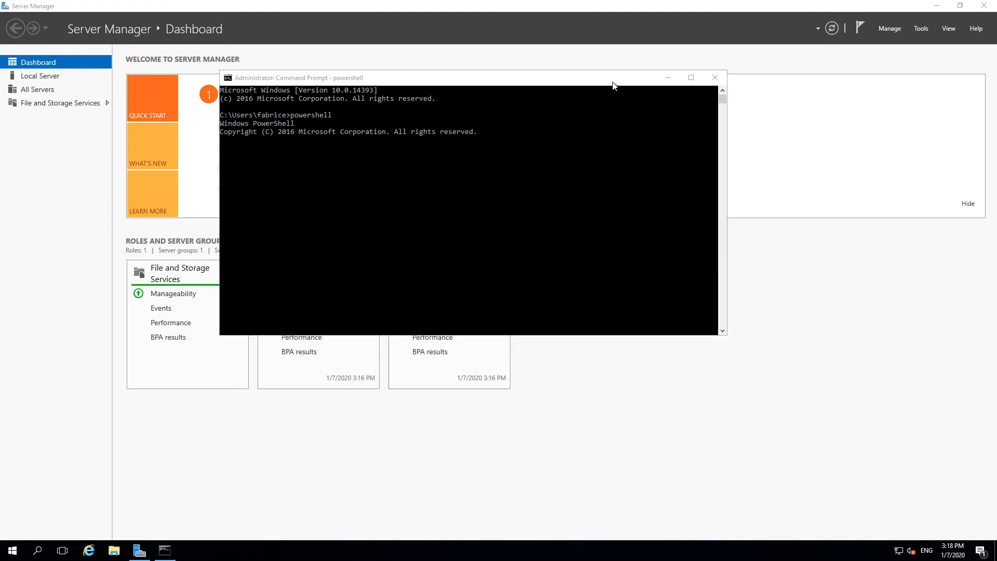
Step: Minimize Server Manager and close the Command Prompt window running PowerShell
left_click(668, 81)
left_click(668, 81)
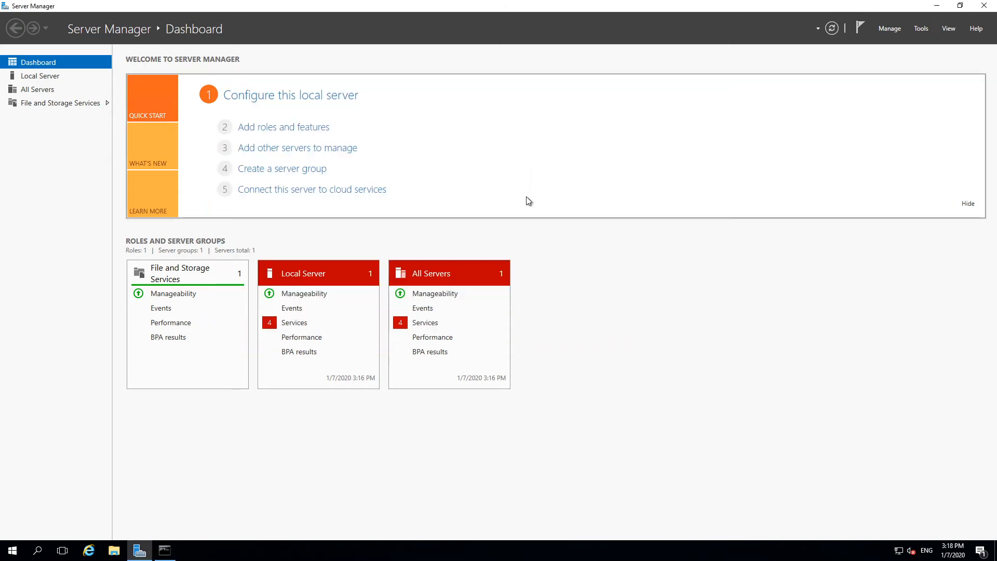
left_click(937, 9)
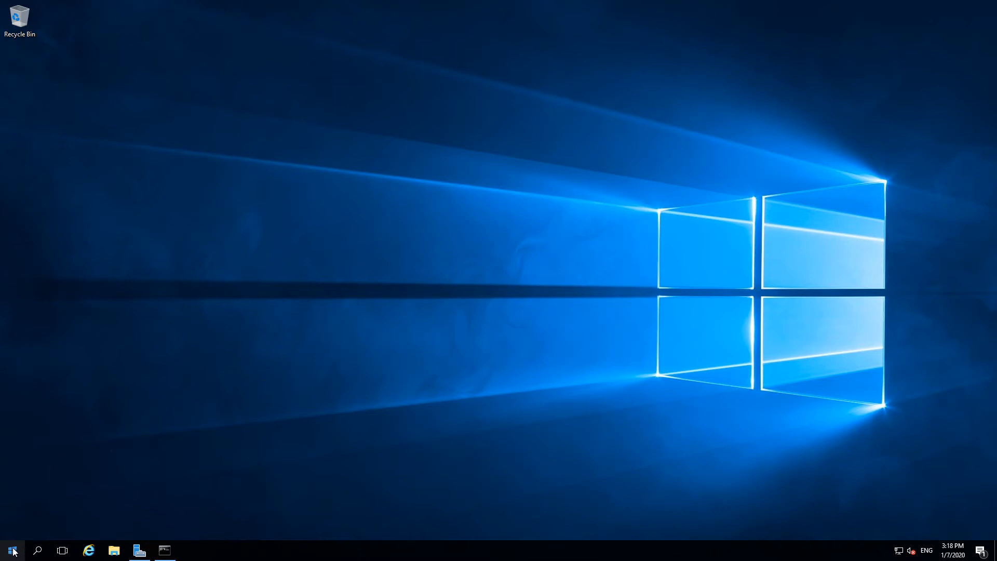
left_click(165, 550)
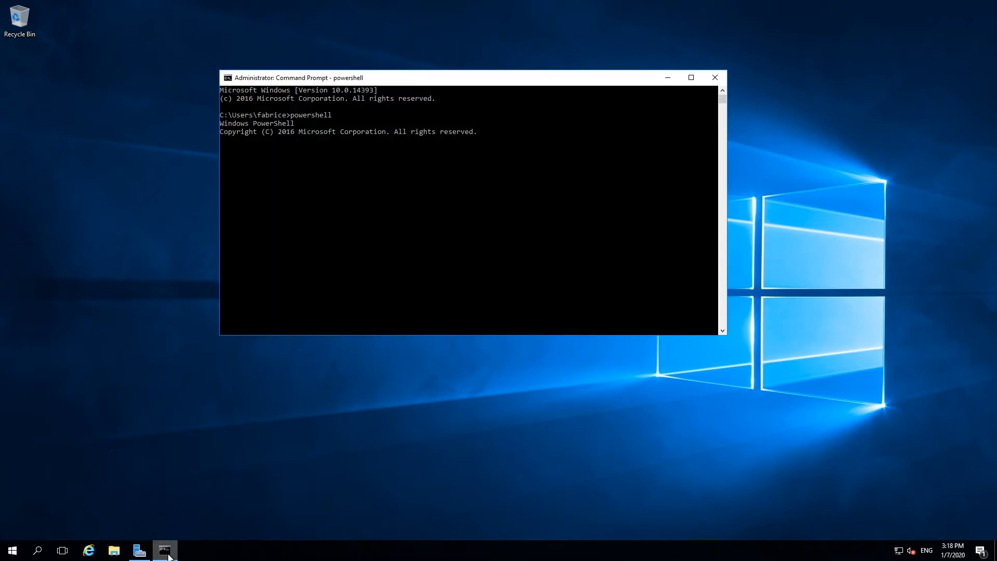
left_click(375, 257)
right_click(375, 255)
left_click(716, 78)
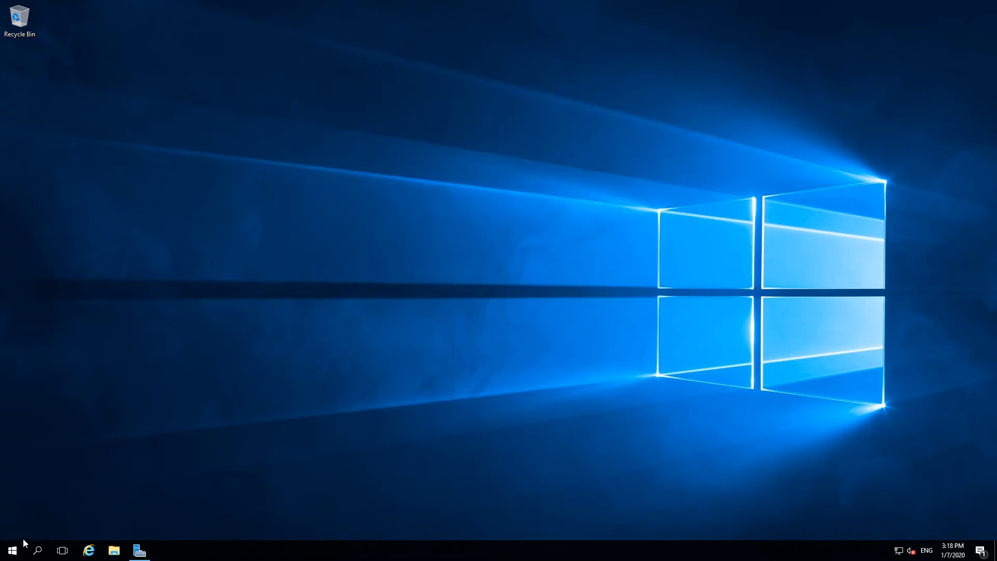
Step: Search for fire, open Windows Firewall with Advanced Security and maximize its window
left_click(13, 550)
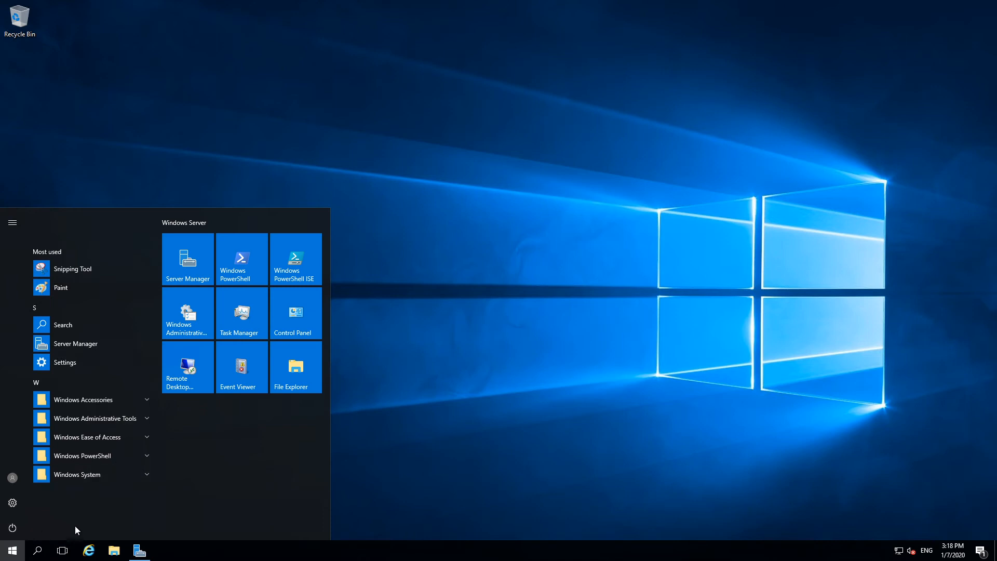
type("fire")
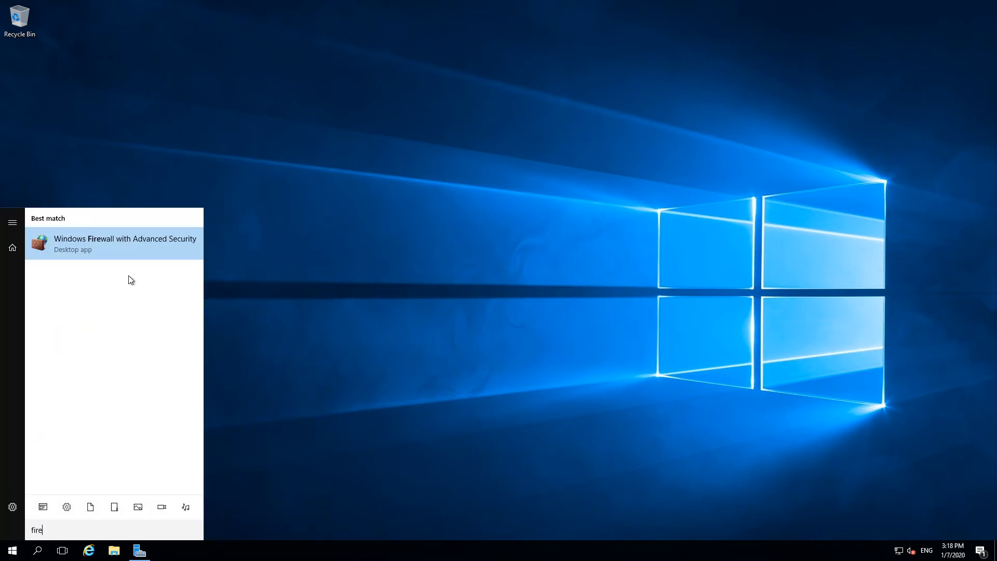
left_click(133, 248)
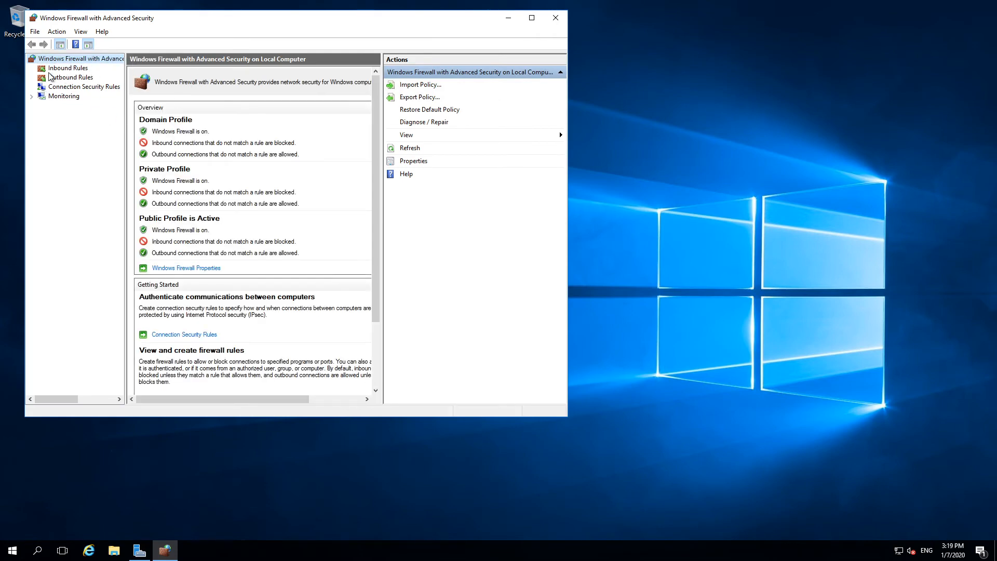
left_click(532, 17)
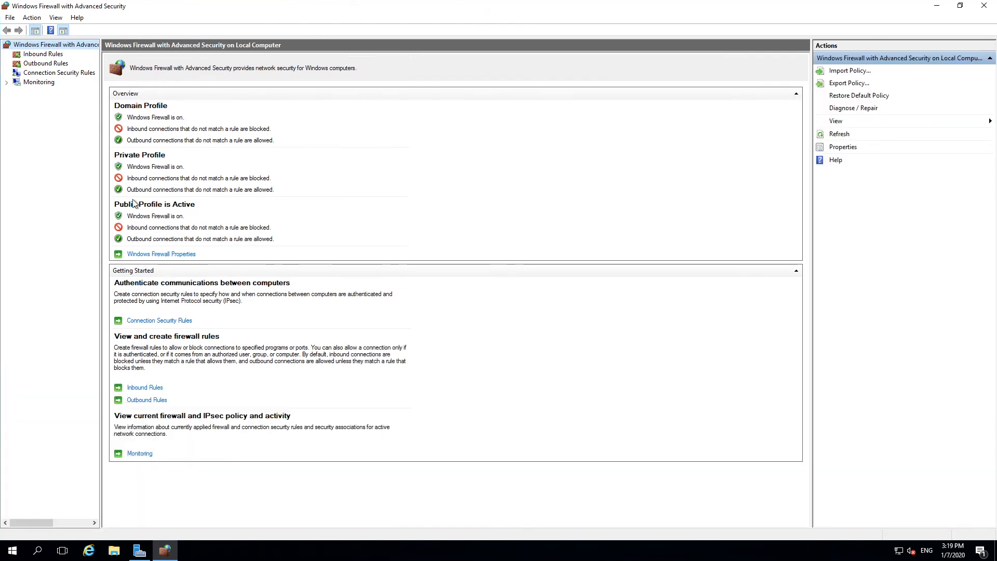
Step: Turn off Windows Firewall for the Domain, Private and Public profiles, then minimize the firewall window
left_click(164, 255)
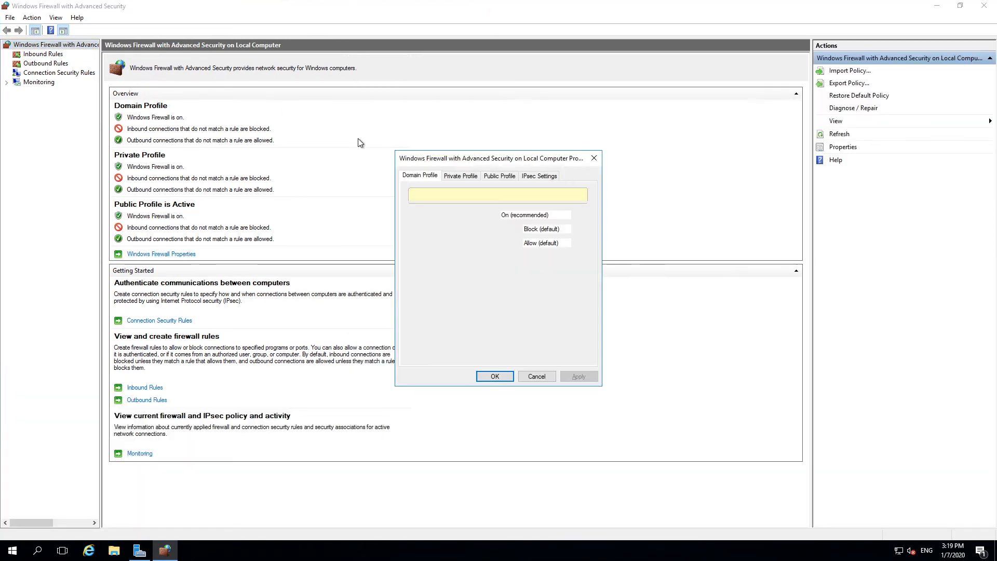
left_click(545, 214)
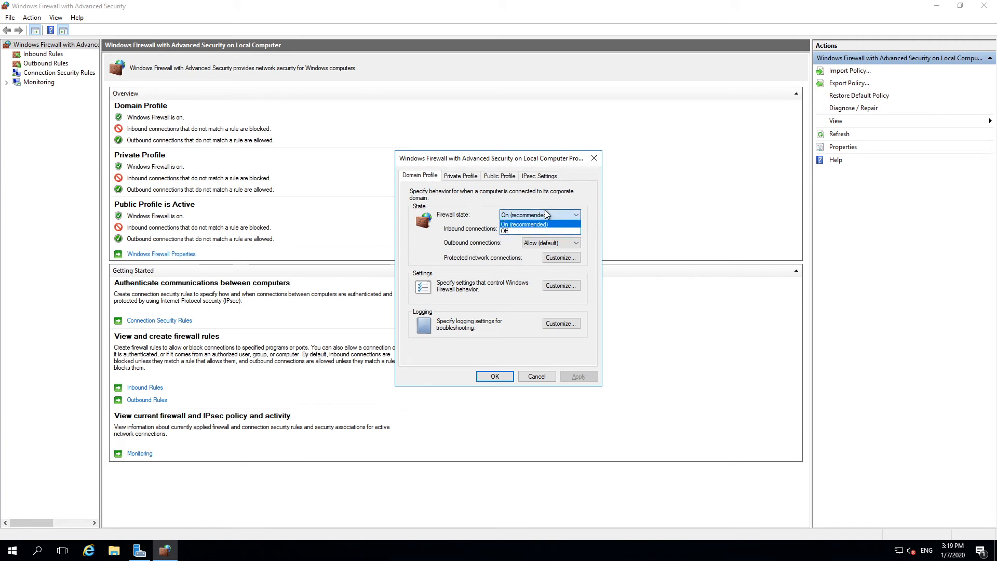
left_click(522, 231)
left_click(456, 177)
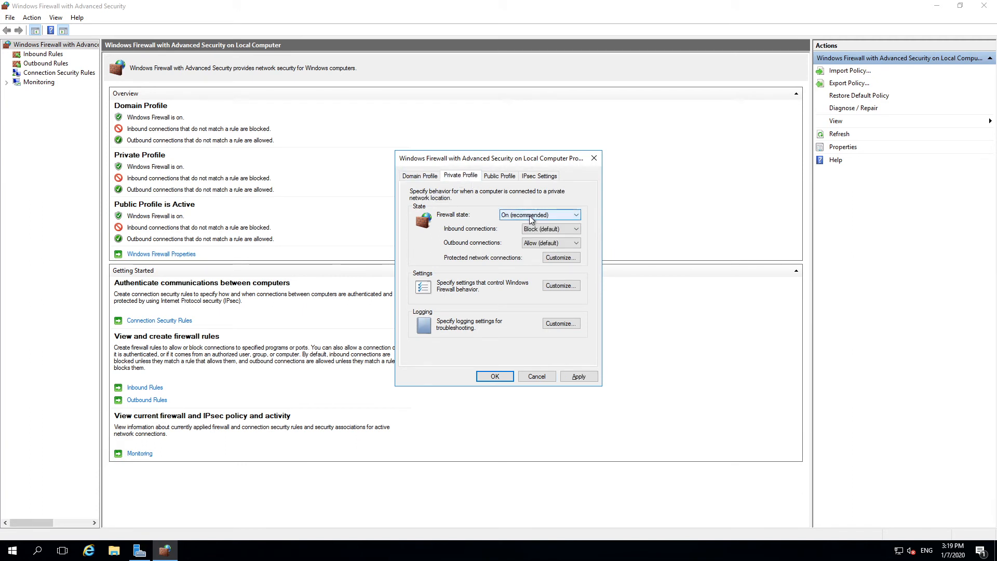
left_click(540, 214)
left_click(506, 231)
left_click(500, 176)
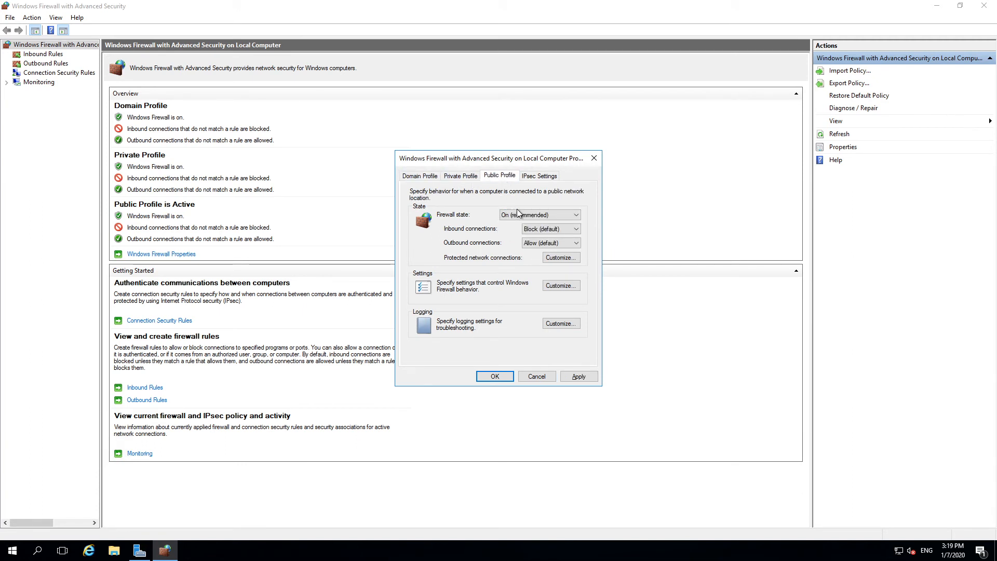
left_click(512, 215)
left_click(506, 231)
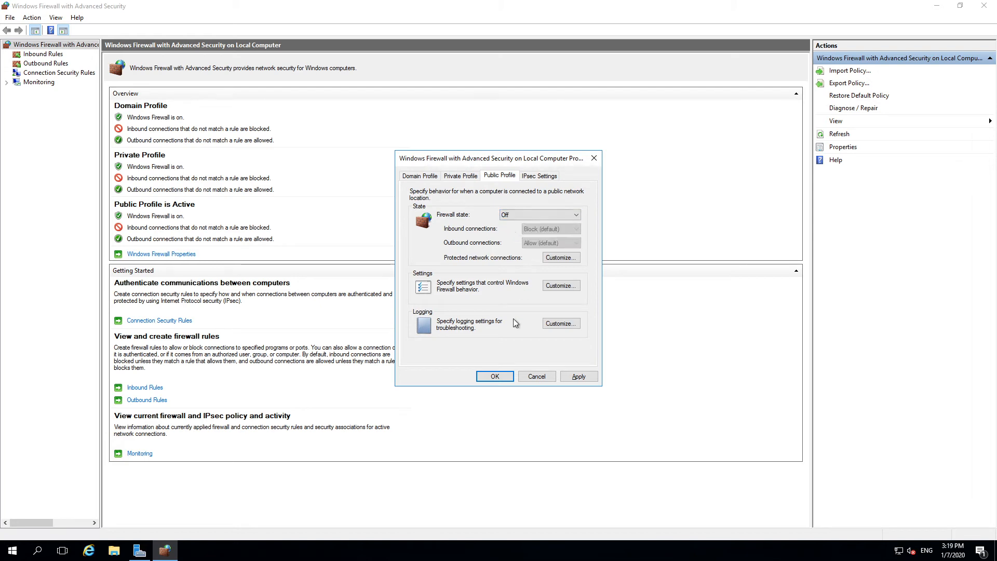
left_click(495, 376)
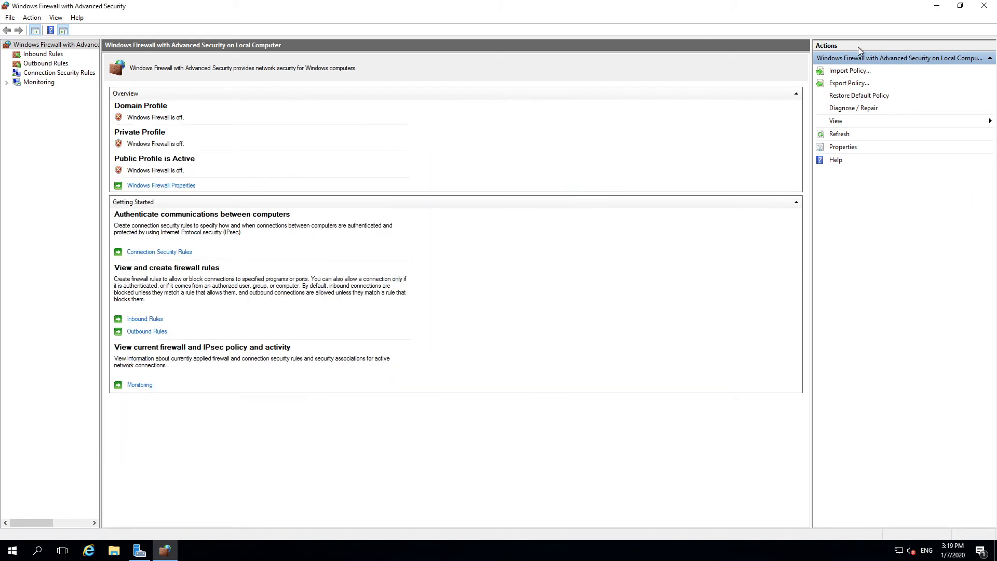
left_click(937, 5)
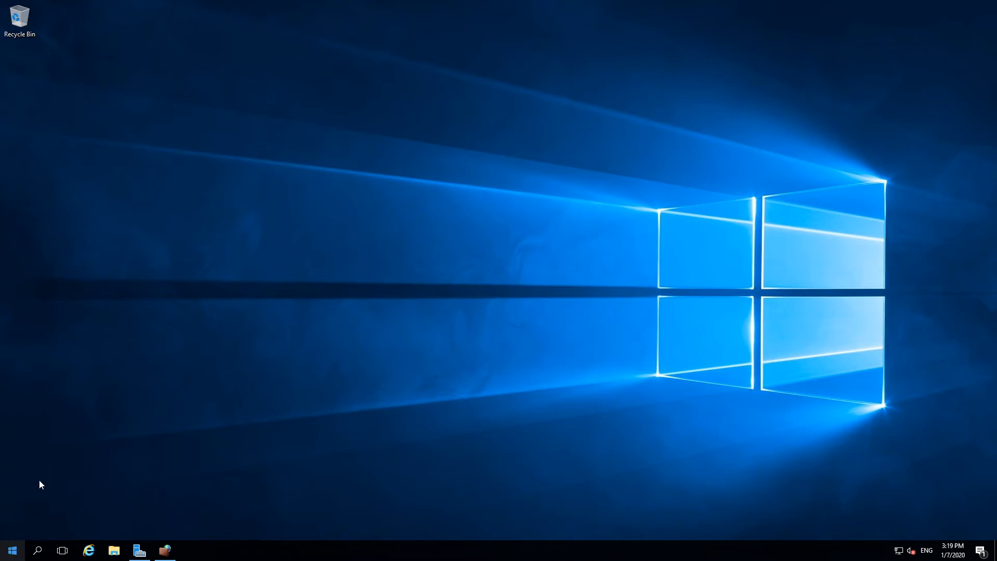
Step: Try to connect to MyVmNva by running mstsc /v:myvmnva, dismissing the connection error dialogs
right_click(13, 550)
left_click(35, 501)
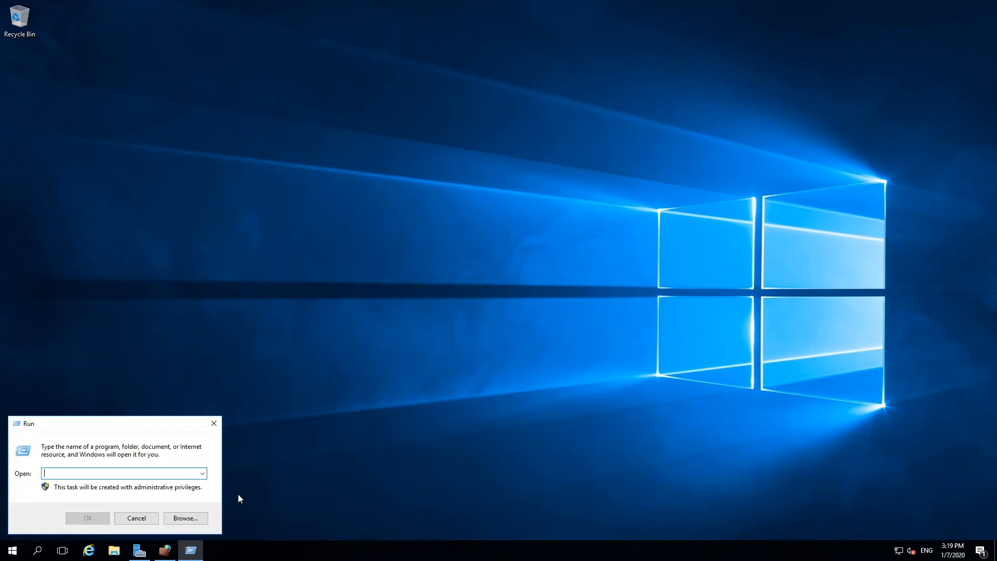
type("mstsc")
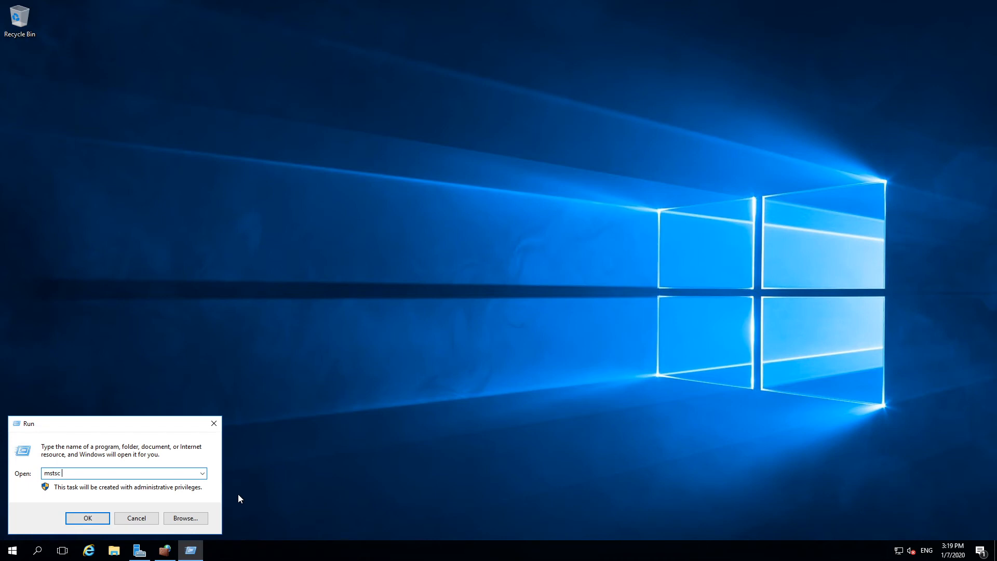
type(" /v:myvmnva")
key("Return")
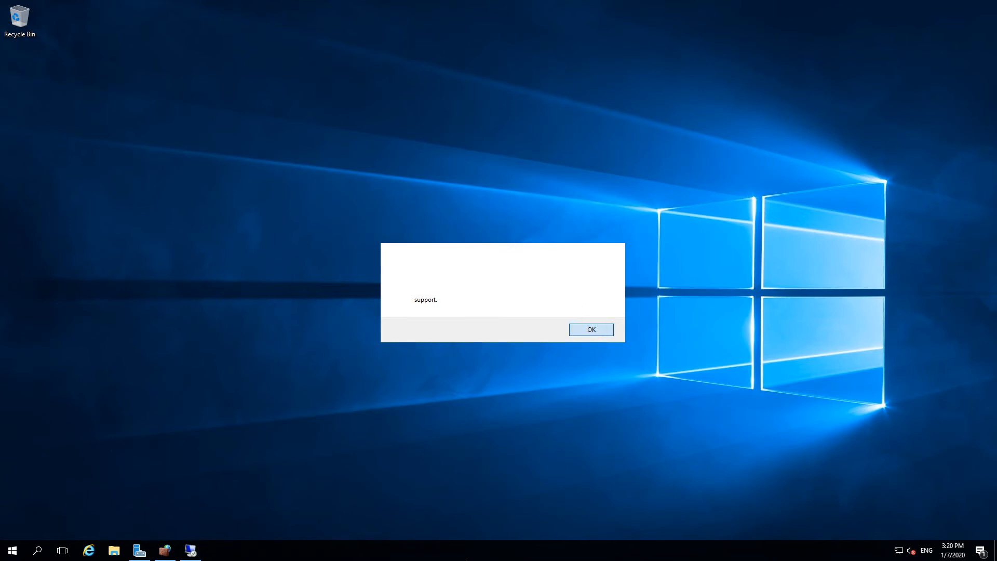
left_click(582, 331)
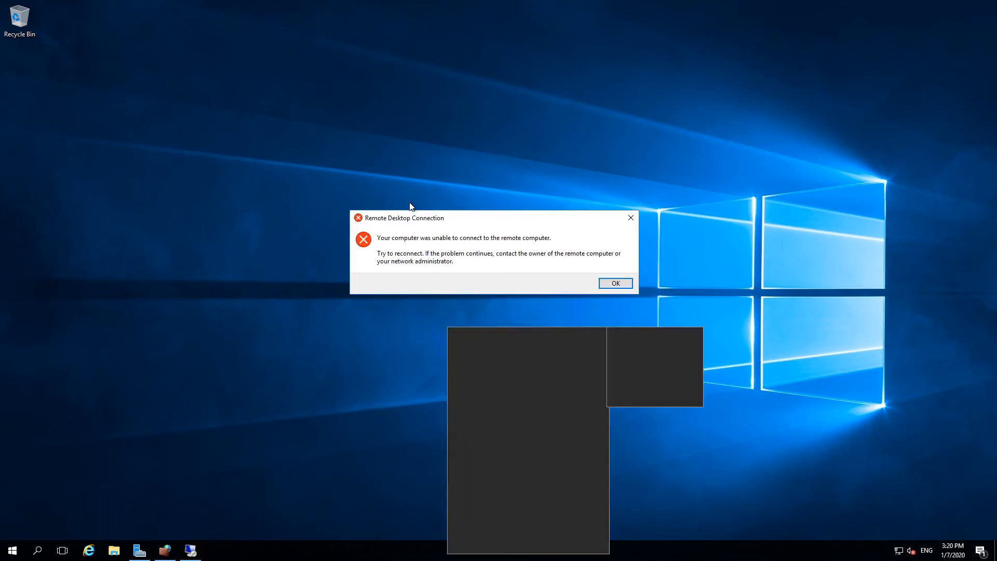
left_click(398, 184)
left_click(615, 275)
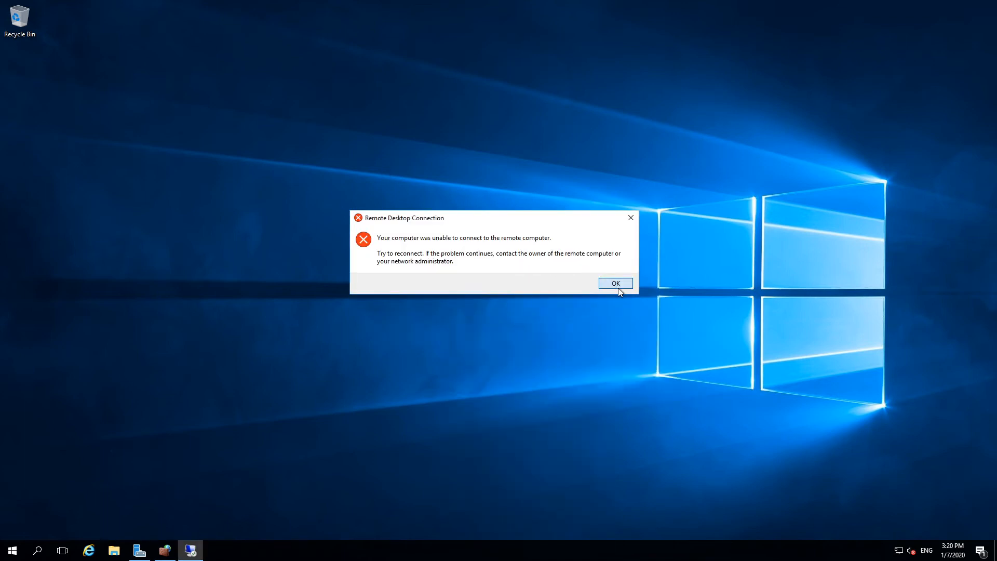
left_click(616, 284)
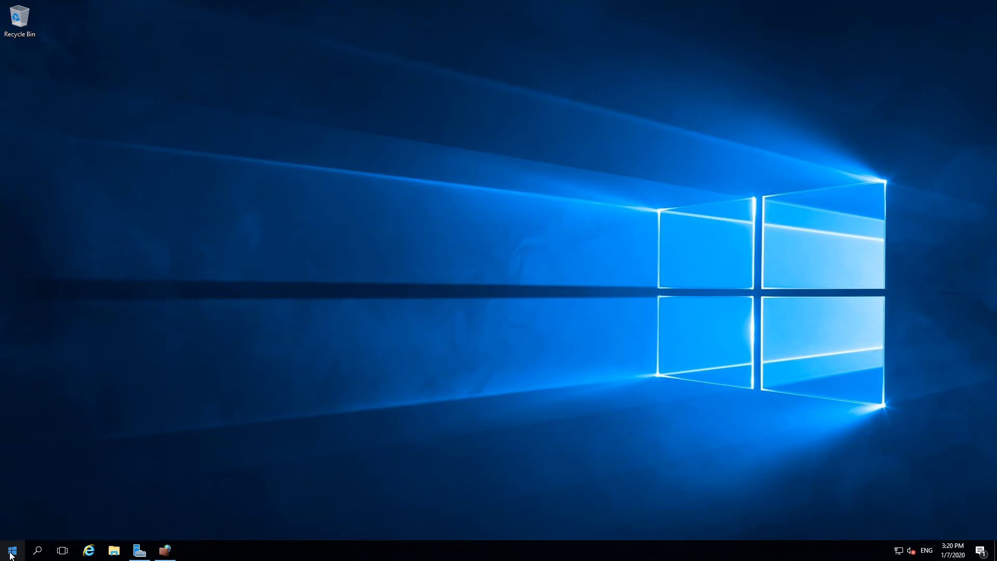
Step: Try to open Command Prompt on the myVmPrivate remote desktop
right_click(14, 554)
left_click(90, 395)
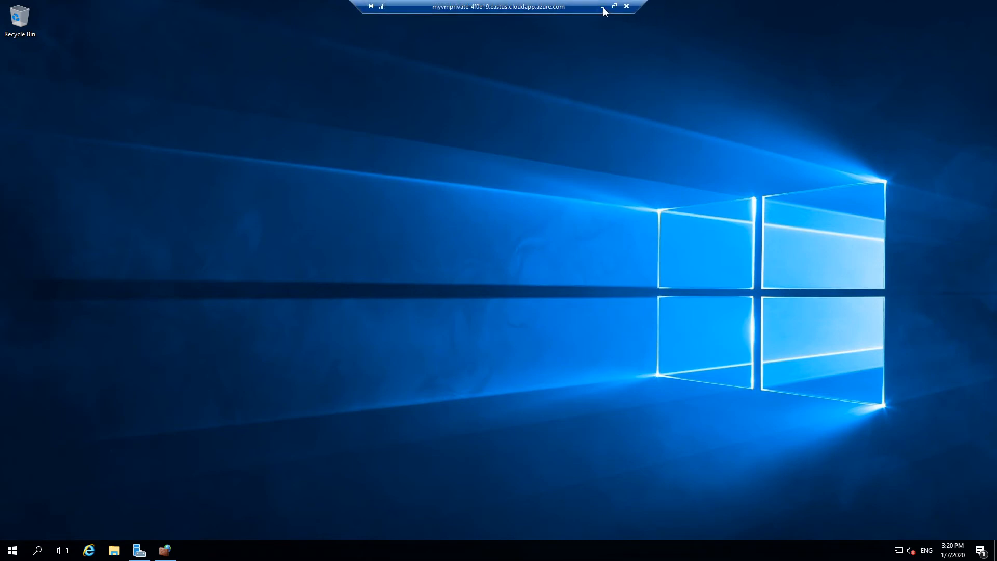
Step: Switch to the Azure portal, check MyVmNva in the Rg_UDR resource group, and return to the myVmPrivate remote desktop
left_click(603, 8)
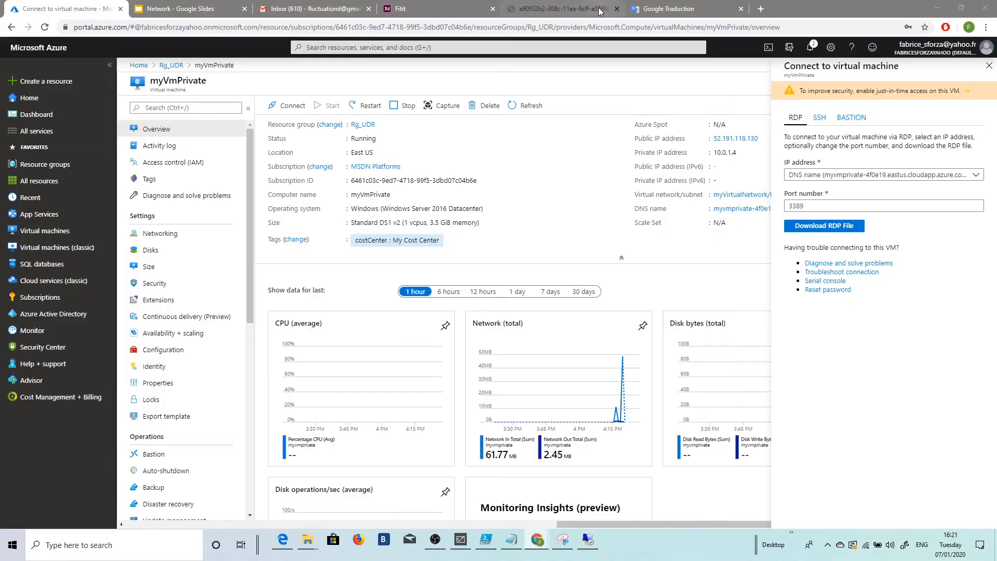
left_click(171, 64)
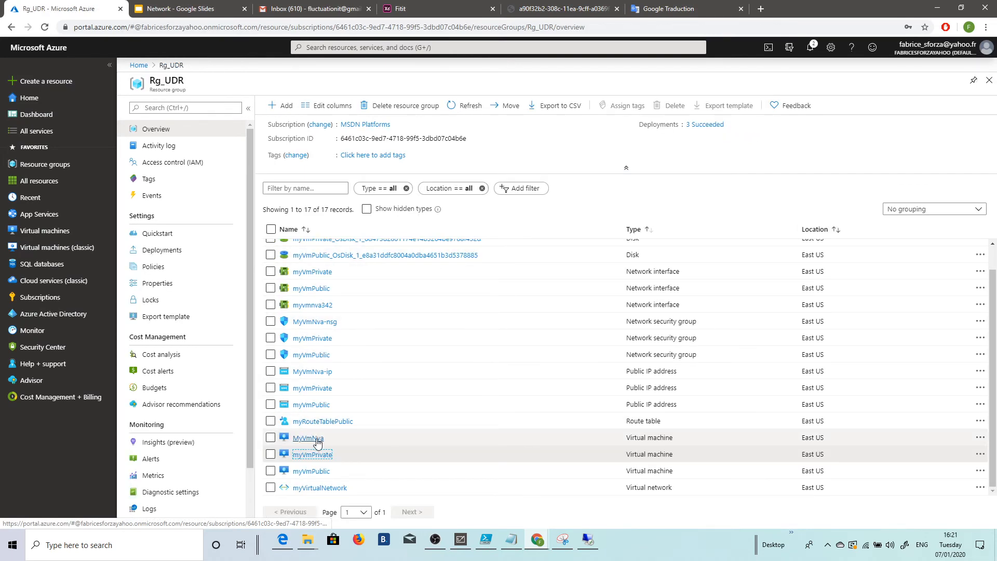
left_click(588, 540)
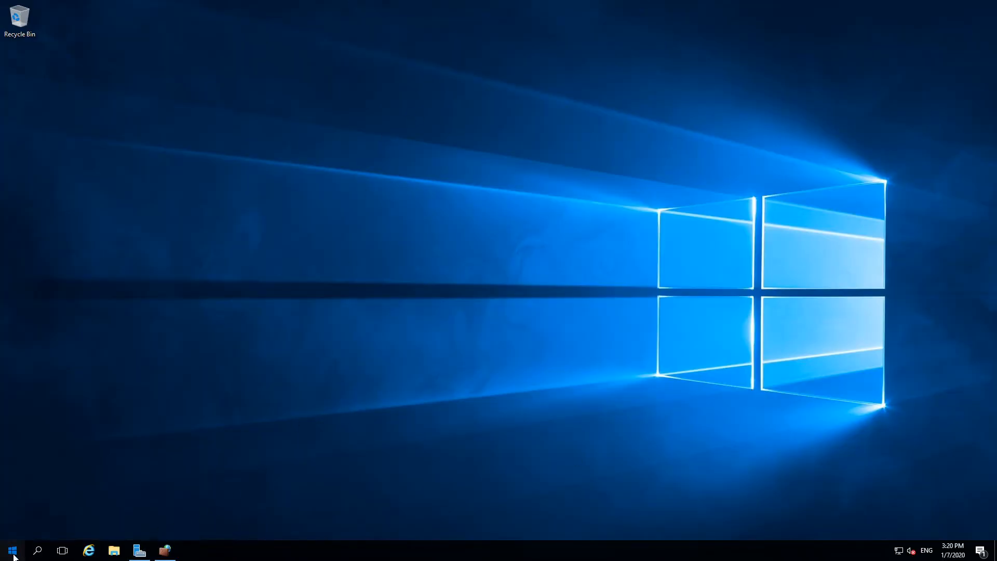
Step: Try once more to open a non-administrator Command Prompt
left_click(12, 550)
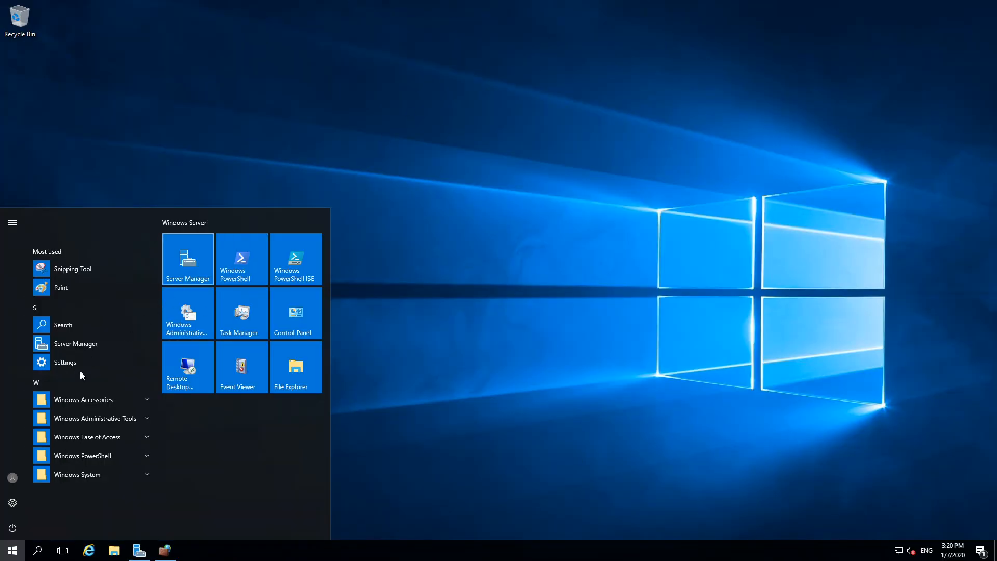
right_click(12, 550)
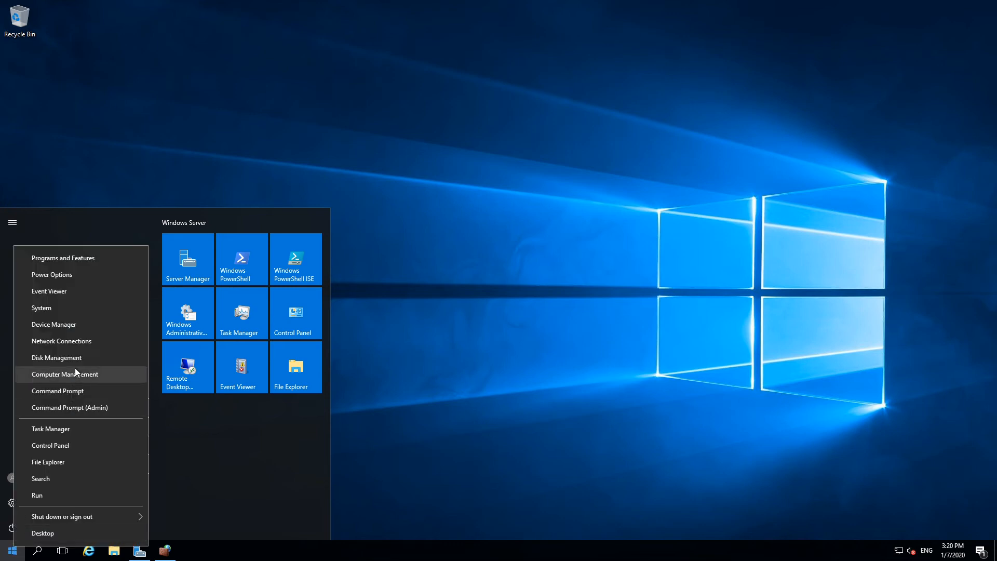
left_click(73, 389)
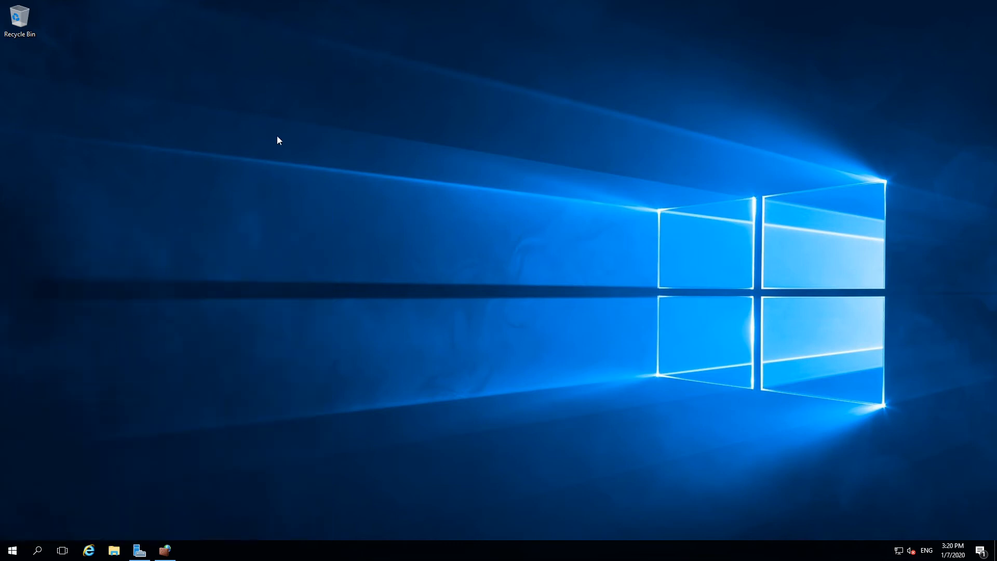
Step: Open Task Manager in its detailed view, check the CPU performance data and minimize the window
right_click(530, 549)
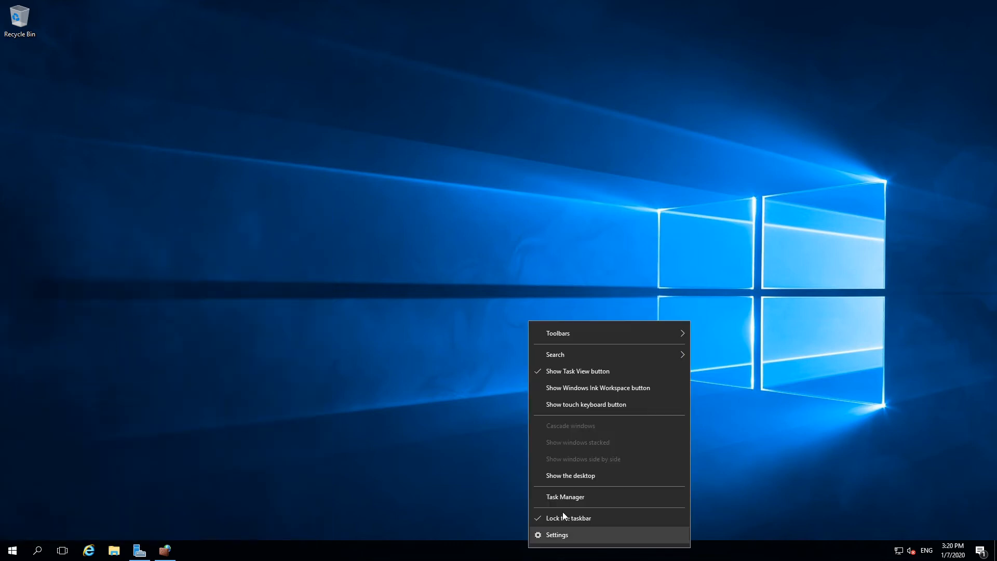
left_click(562, 492)
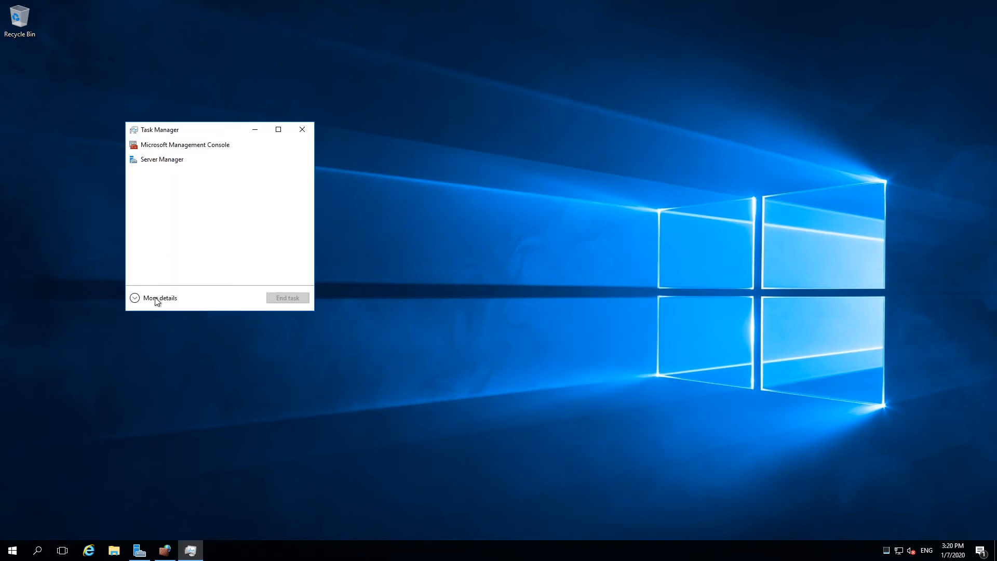
left_click(157, 297)
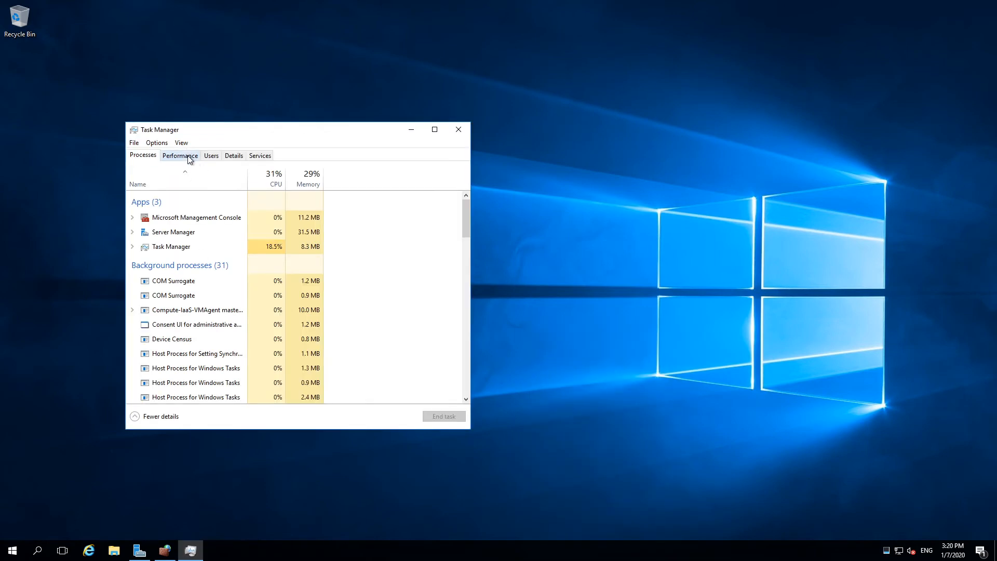
left_click(191, 159)
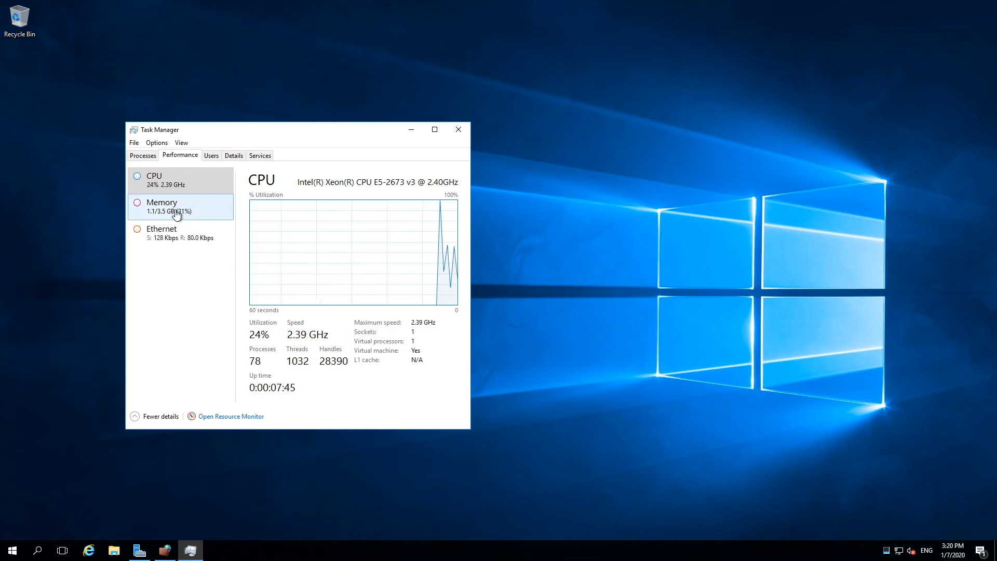
left_click(410, 133)
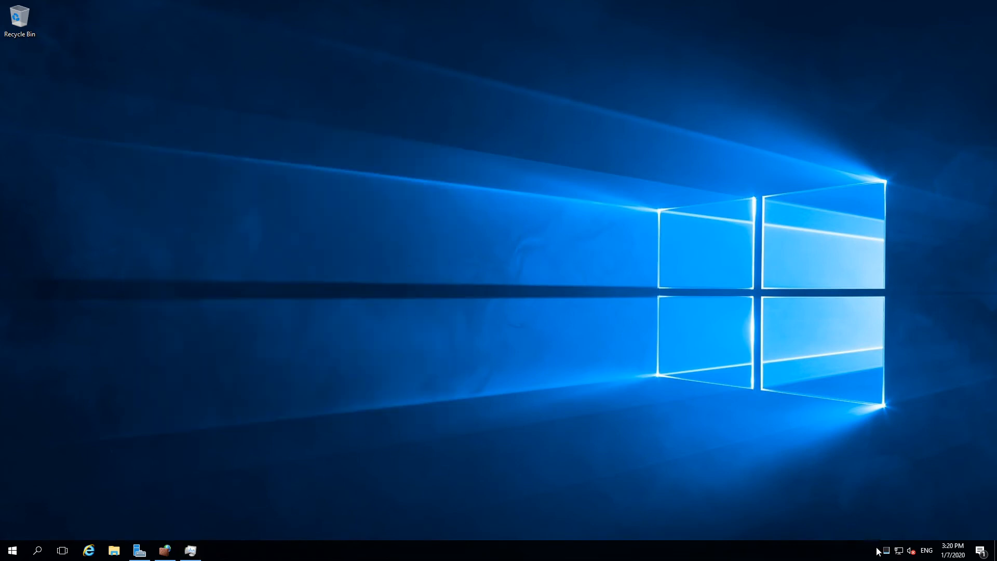
Step: Search for cmd and open Command Prompt
left_click(20, 552)
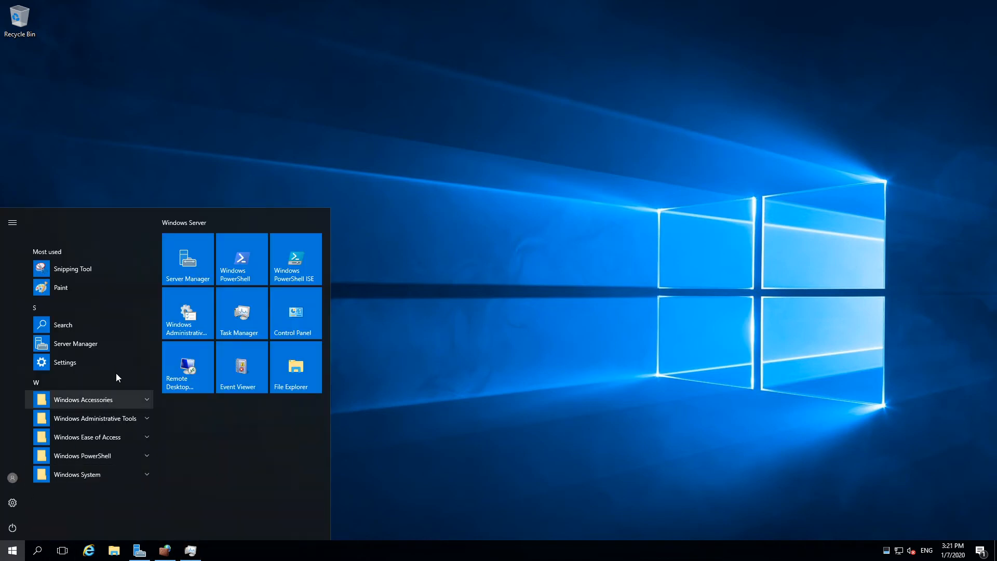
type("cmd")
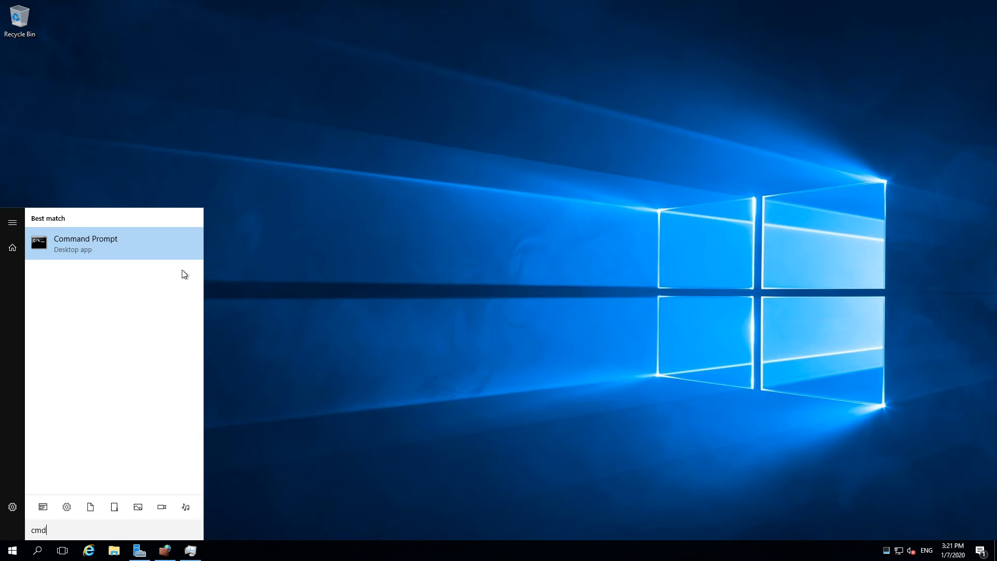
left_click(129, 241)
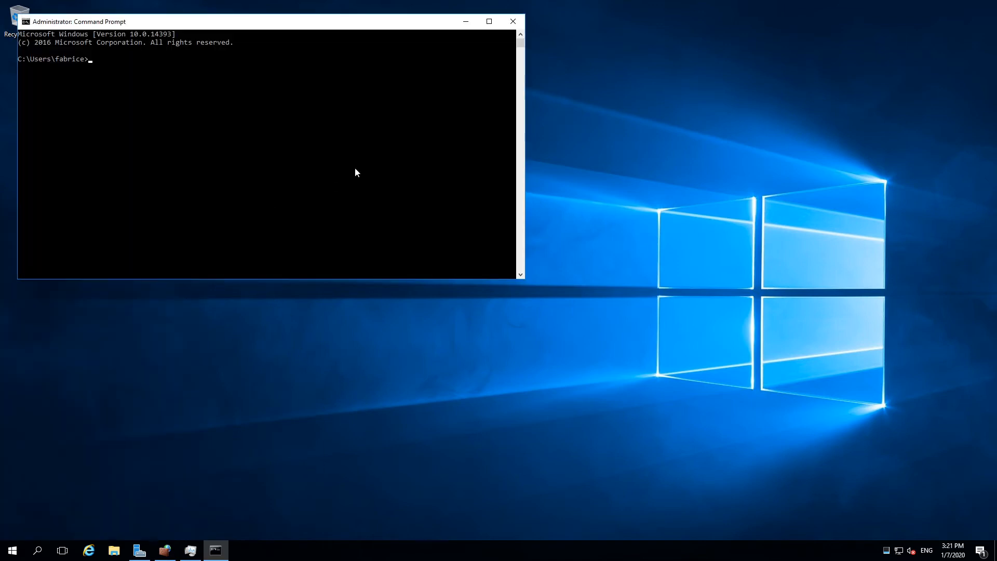
Step: Ping myvmnva from Command Prompt and interrupt the ping
type("ping myvmnva")
key("Return")
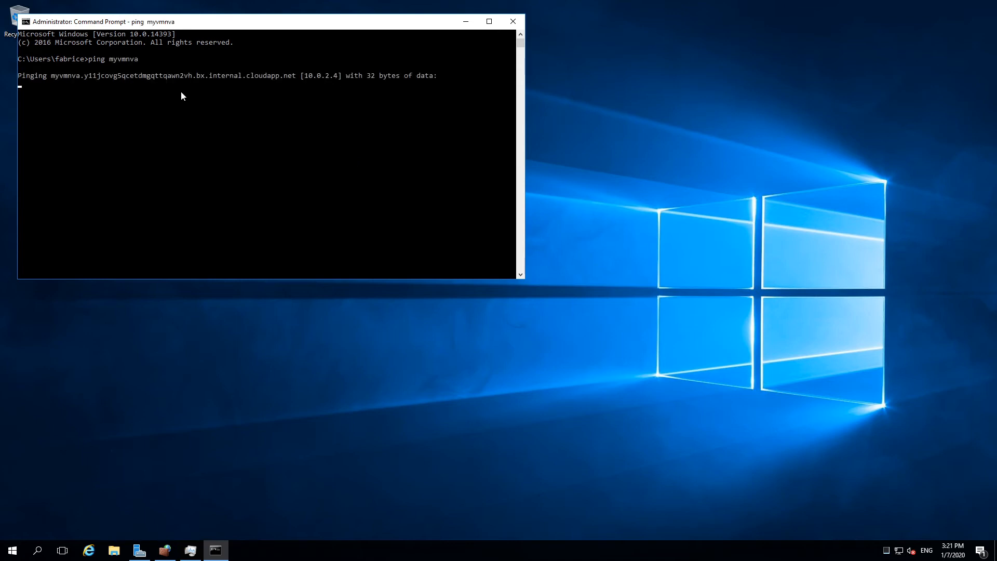
key("ctrl+c")
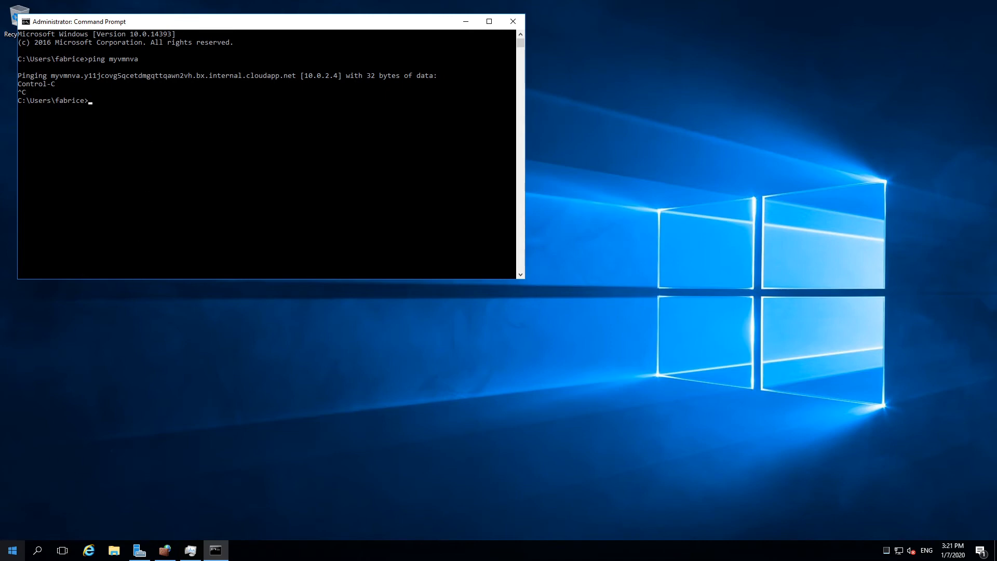
Step: Launch Remote Desktop Connection with mstsc and start connecting to the computer myvmnva
right_click(20, 544)
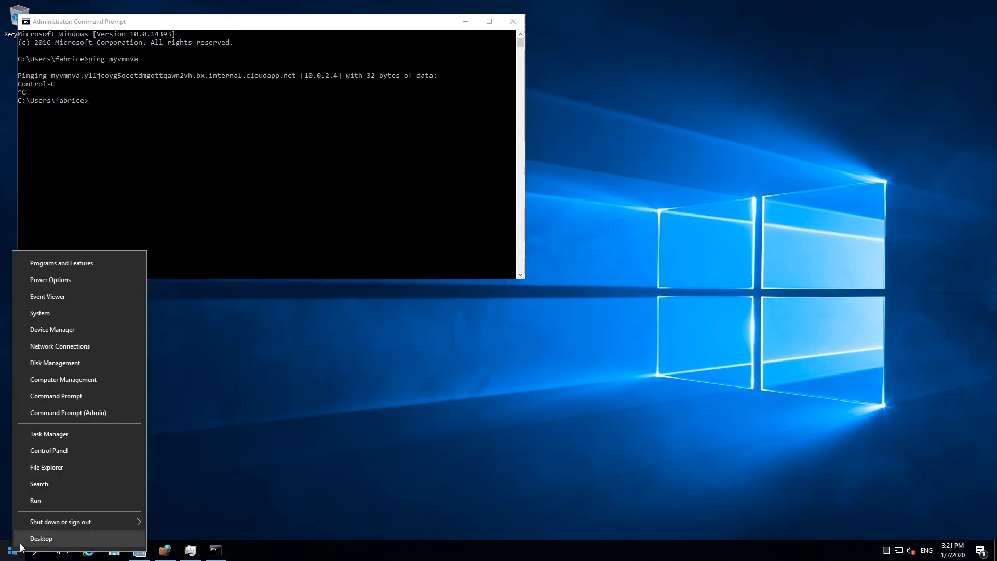
left_click(45, 501)
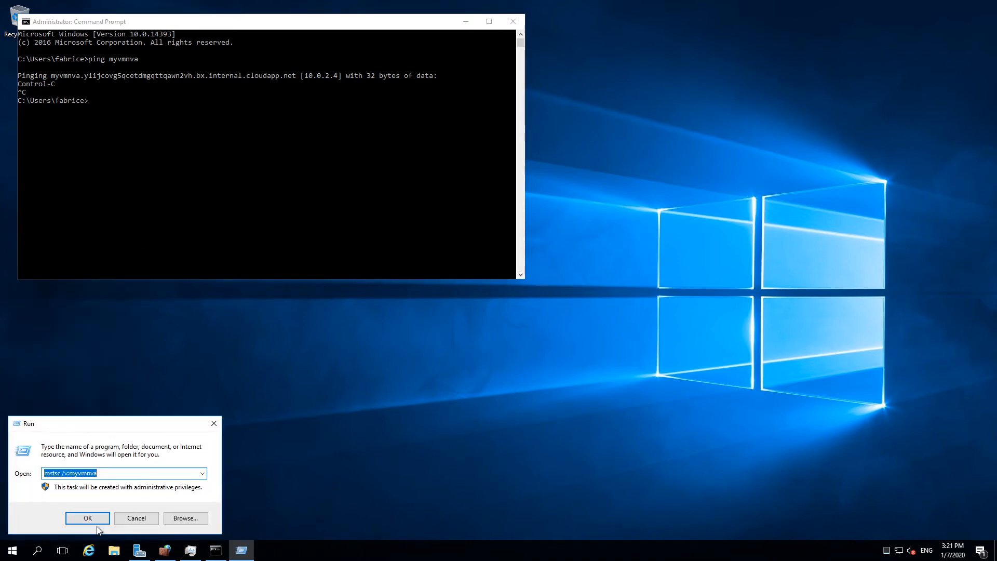
type("mstsc")
key("Return")
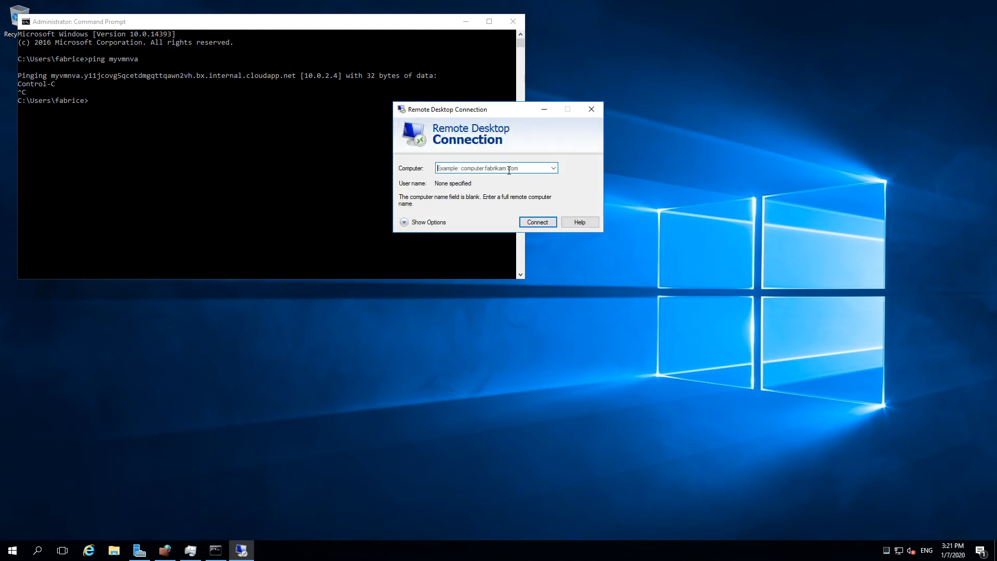
type("myvmnva")
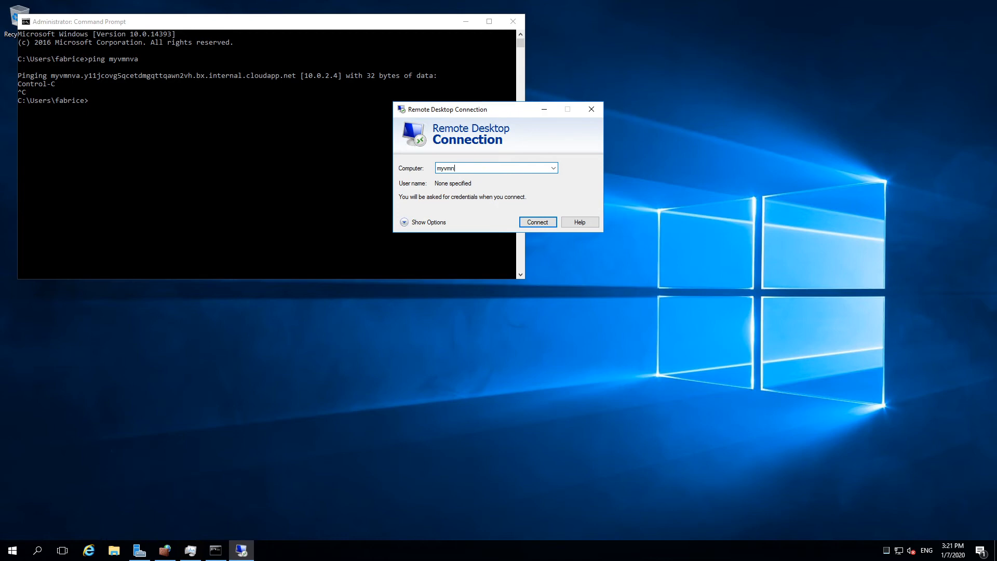
key("Return")
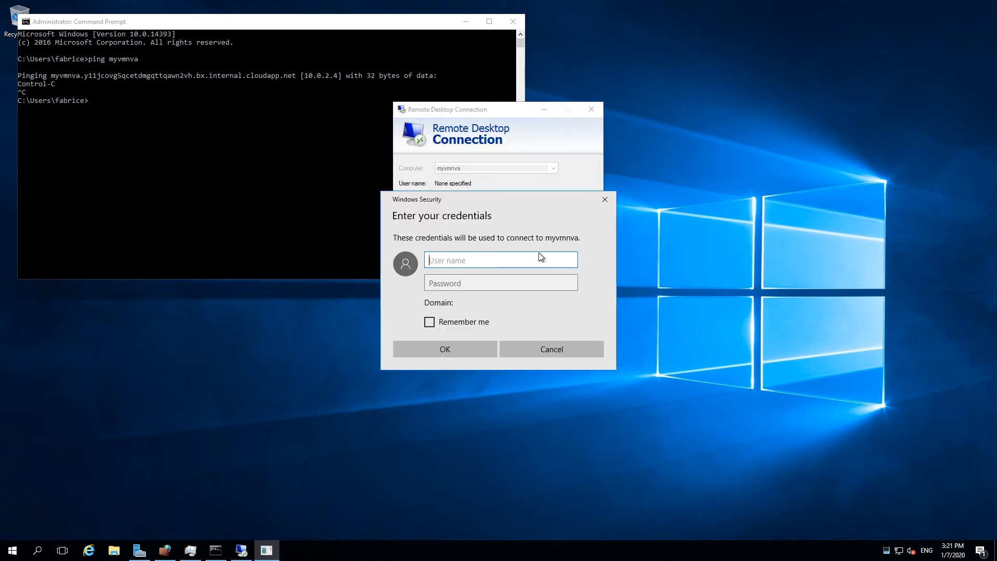
Step: Sign in to myvmnva with the account user name and password, and accept connecting despite the certificate warning
type("fabrice")
key("Tab")
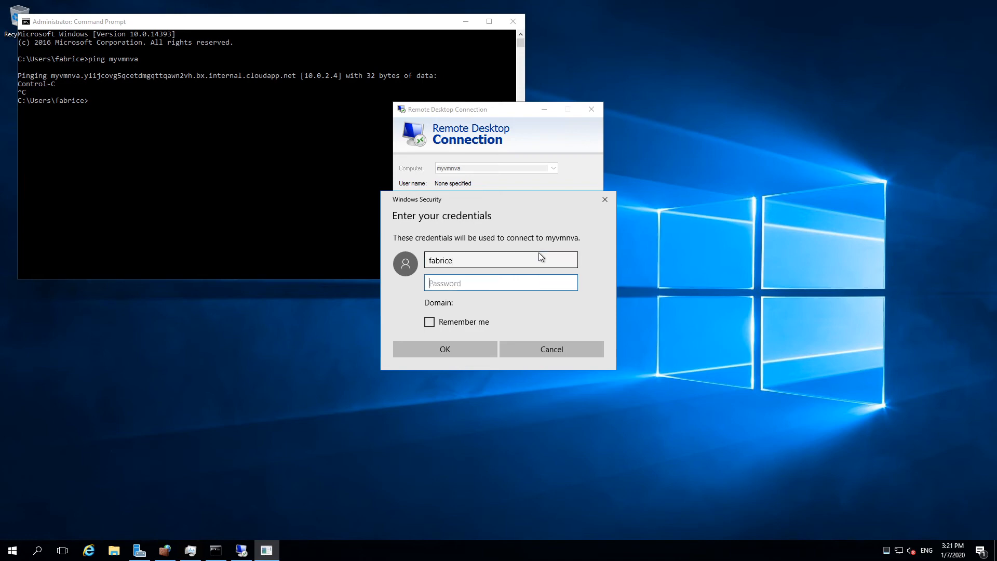
type("**************")
key("Return")
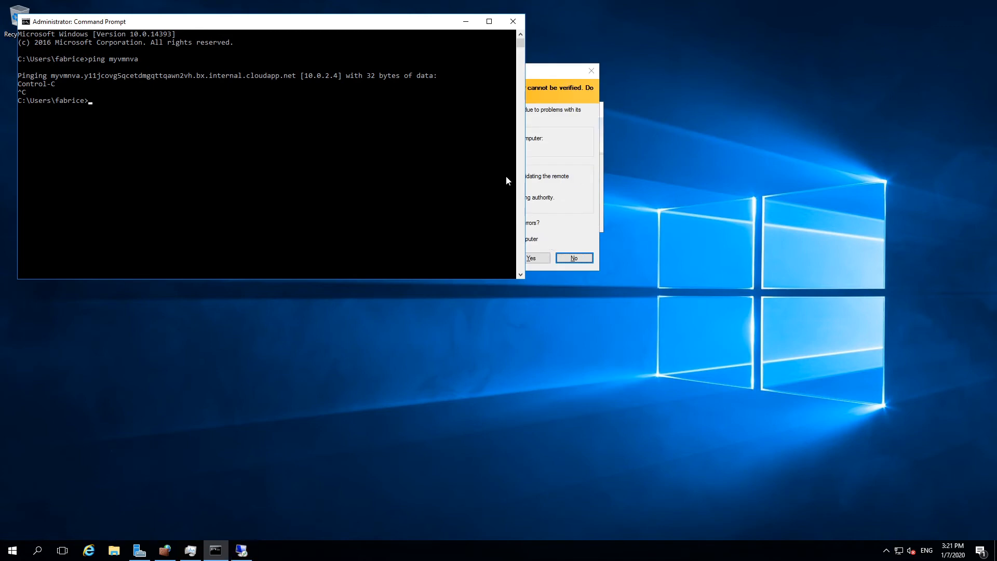
left_click(545, 147)
left_click(524, 256)
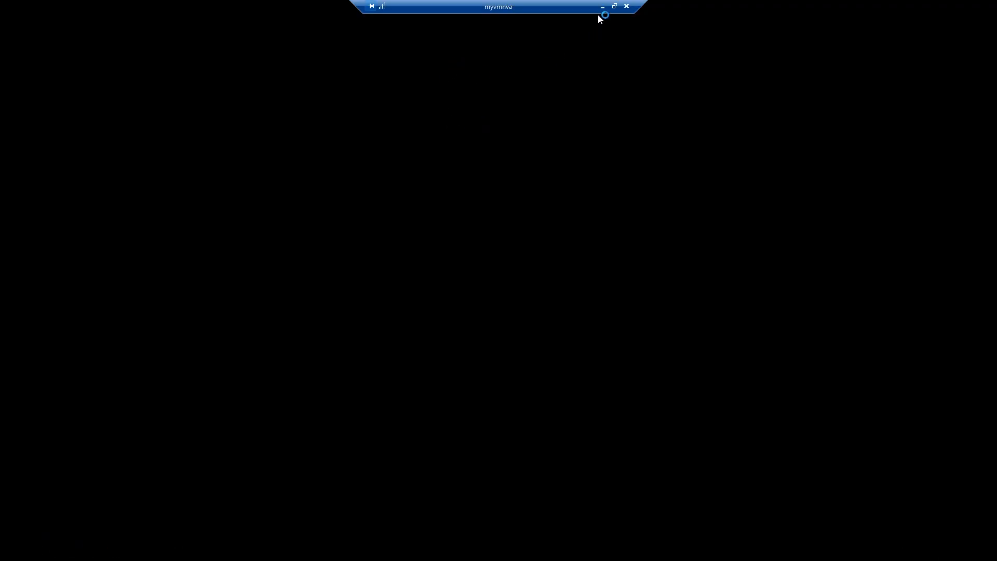
Step: Show the myvmnva session in an enlarged window within the full-screen myVmPrivate session, and close Command Prompt
left_click(603, 7)
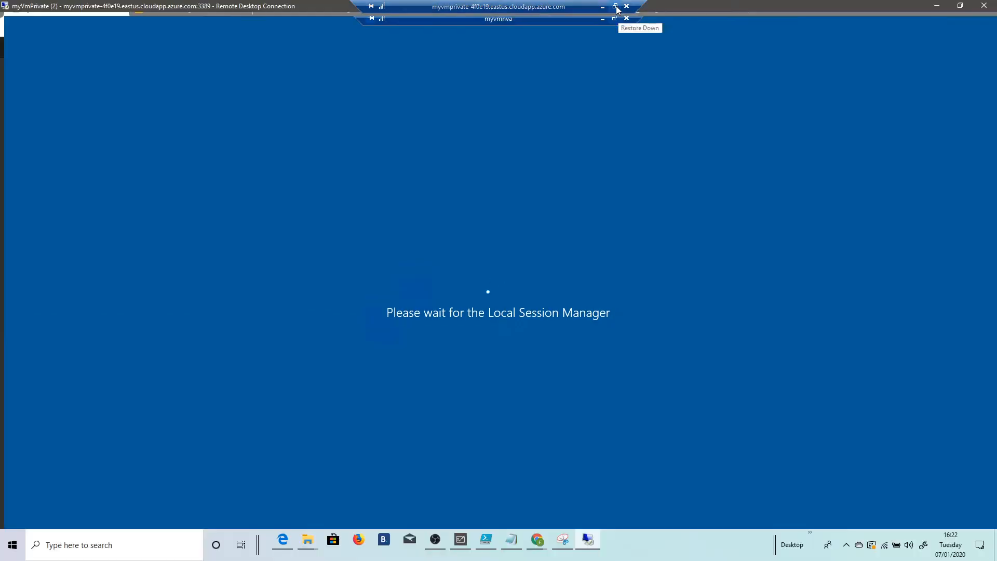
left_click_drag(184, 9, 251, 30)
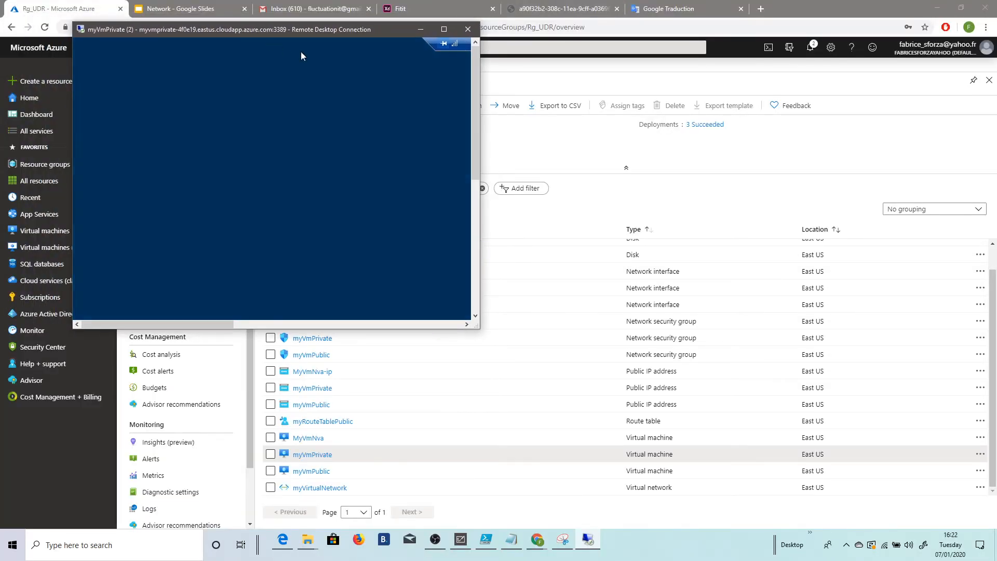
left_click_drag(485, 332, 944, 504)
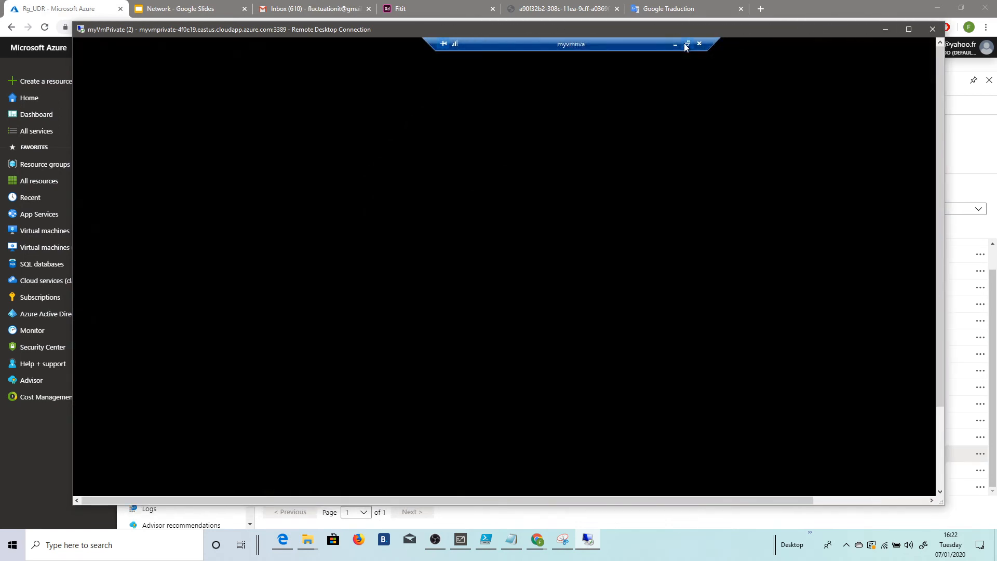
left_click(685, 43)
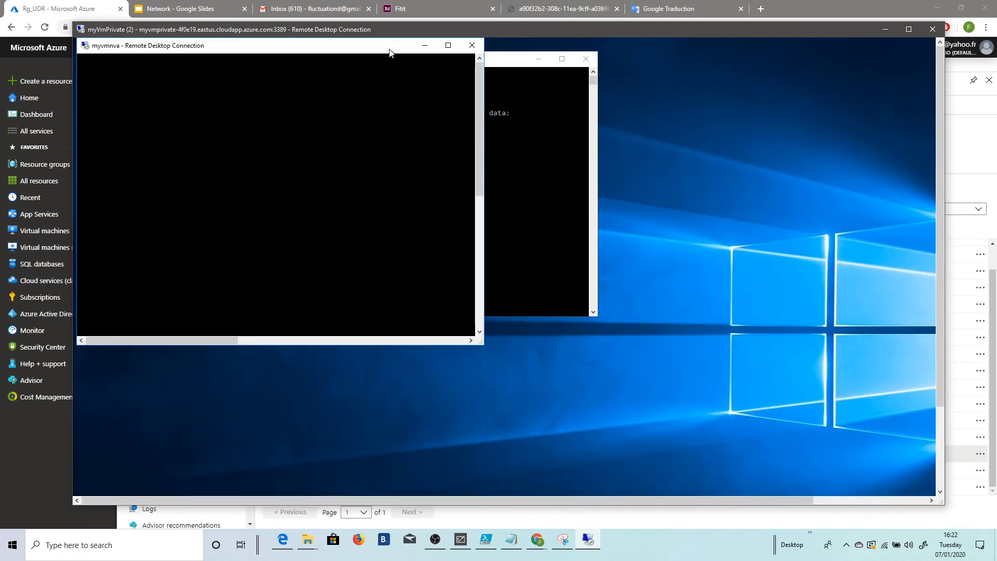
left_click(911, 31)
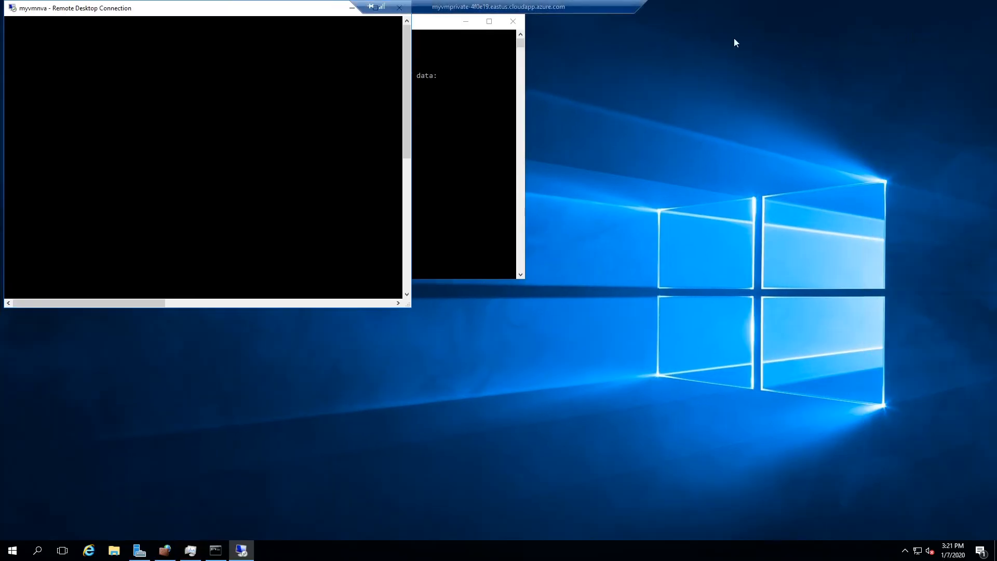
left_click(511, 20)
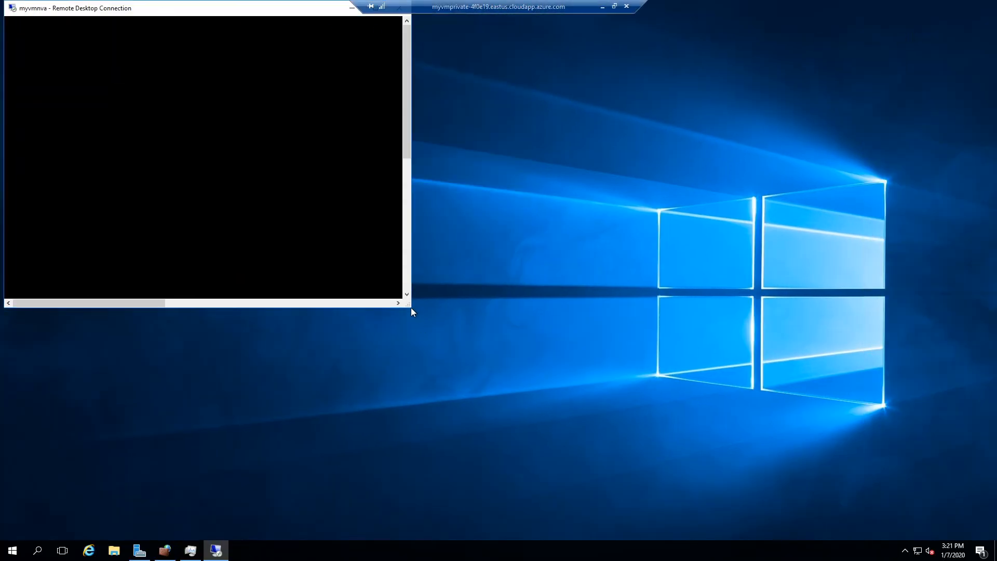
left_click_drag(411, 308, 778, 532)
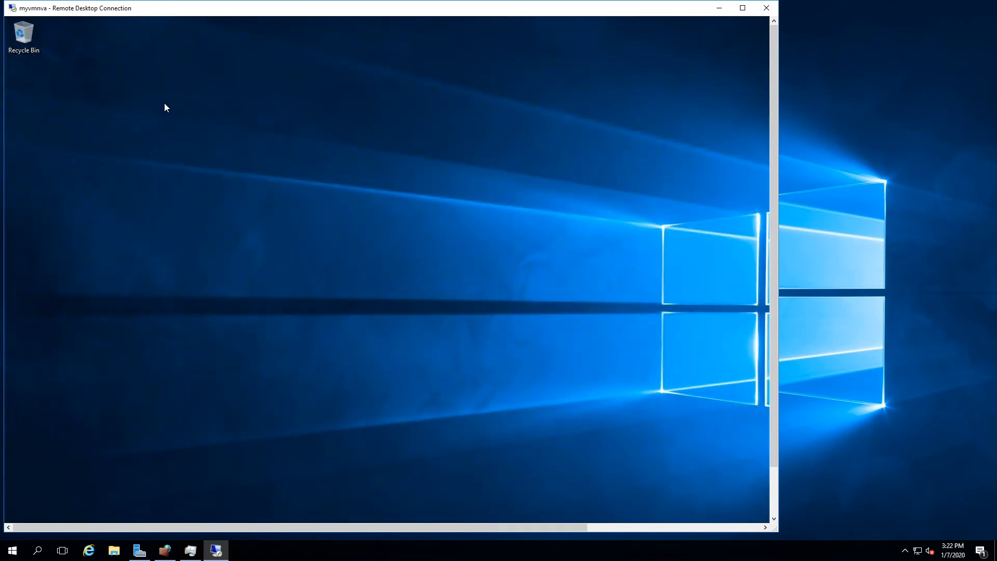
Step: Try to open Windows PowerShell on myvmnva, closing the extra PowerShell window
left_click(775, 497)
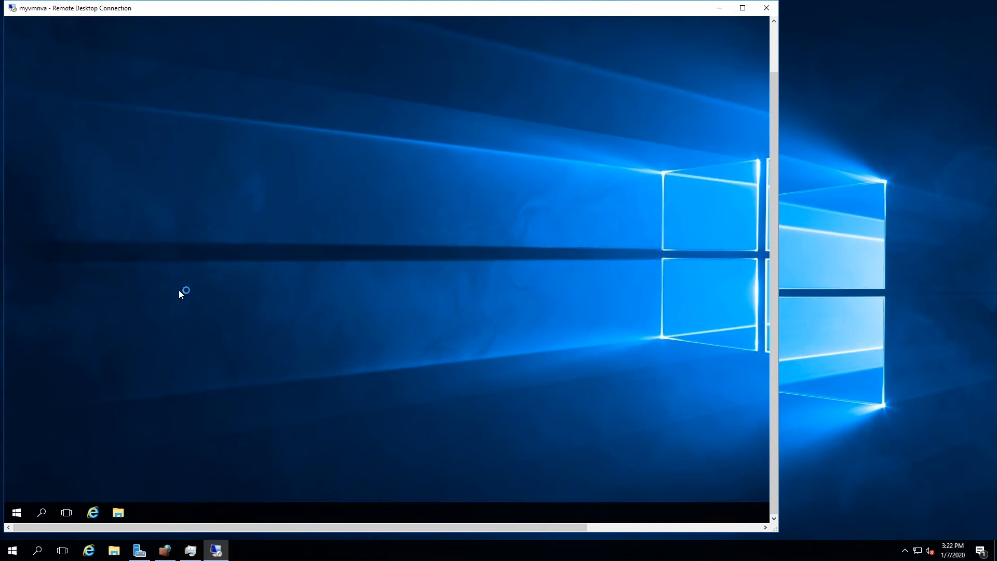
left_click(17, 514)
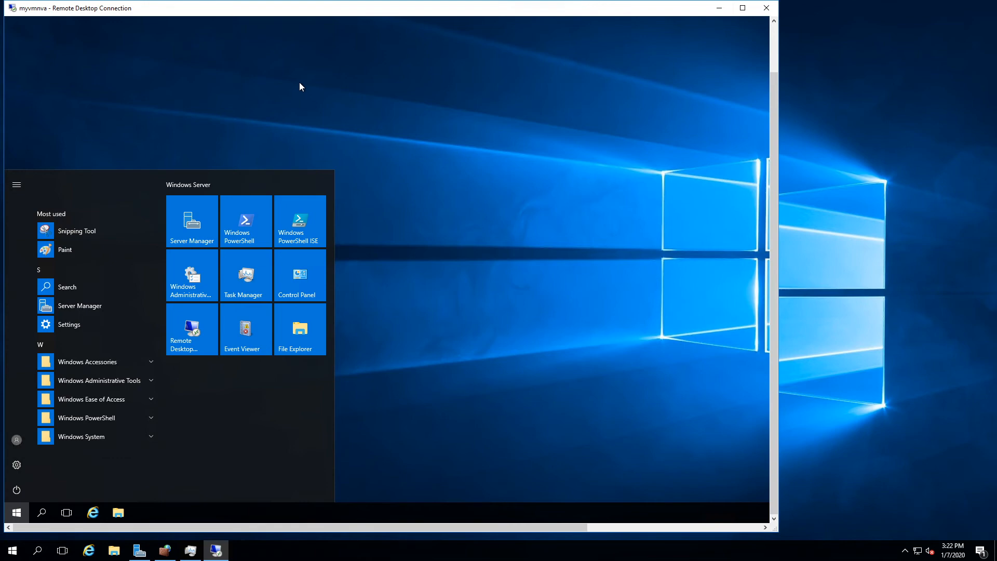
left_click(250, 236)
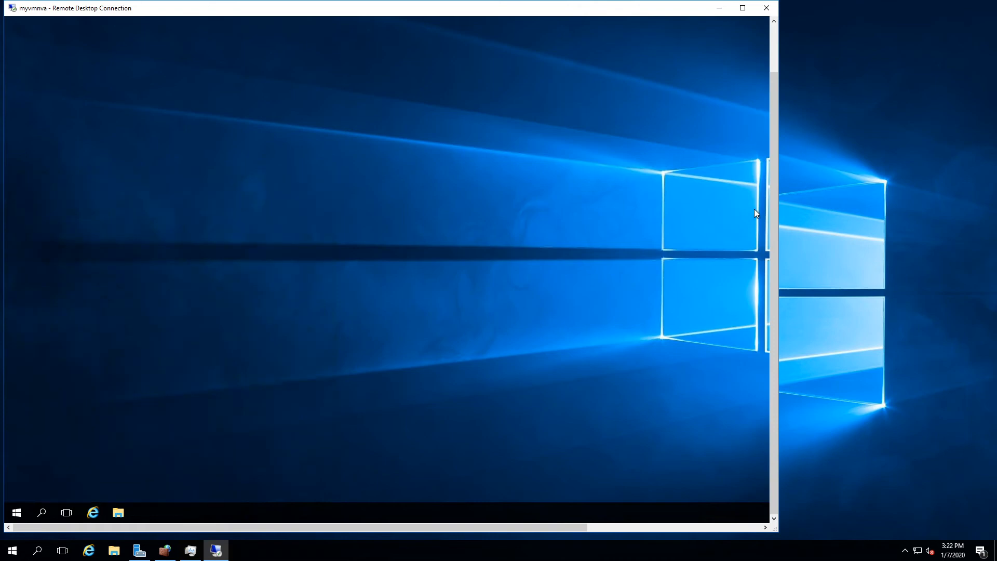
left_click_drag(774, 225, 740, 364)
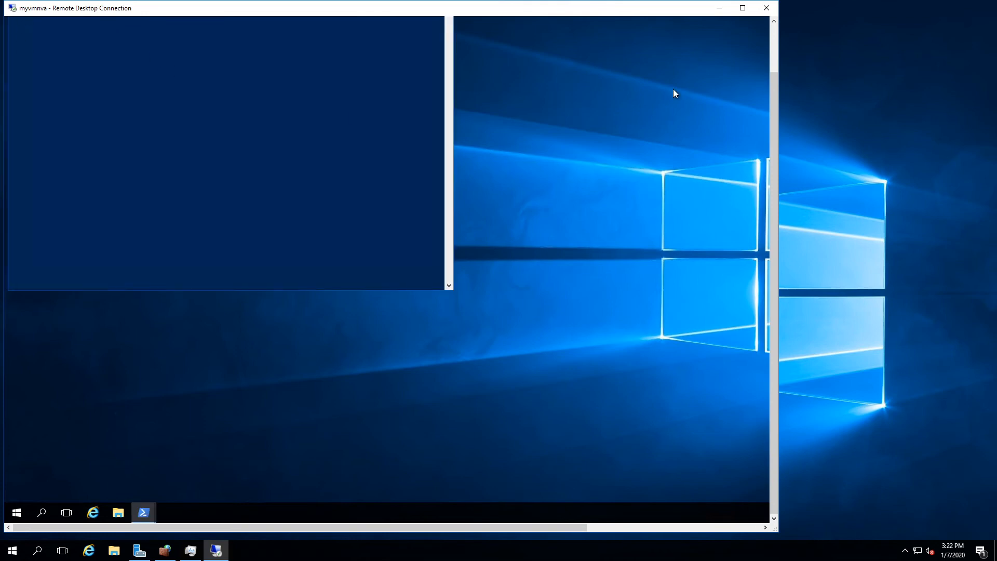
left_click(772, 52)
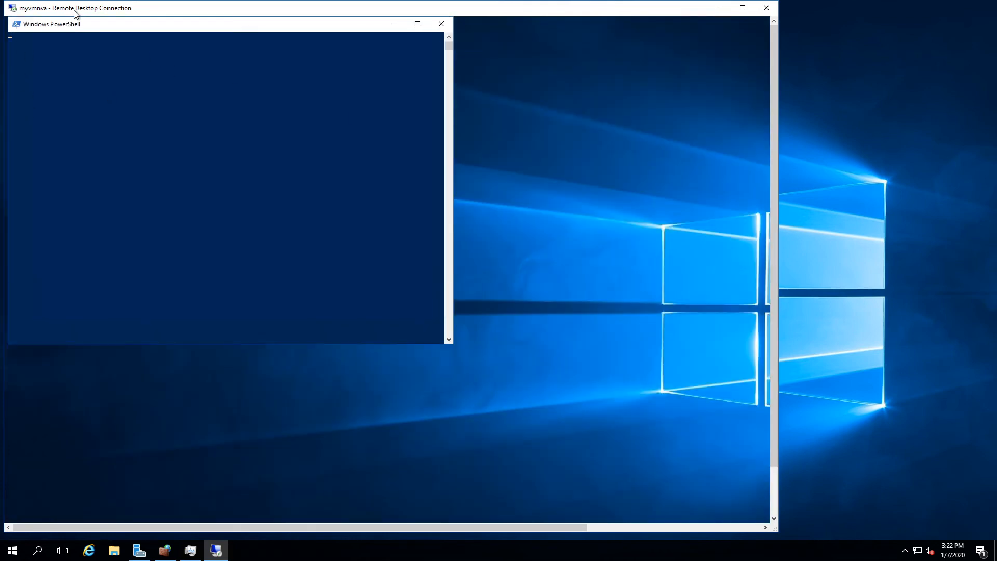
left_click(441, 24)
left_click(436, 129)
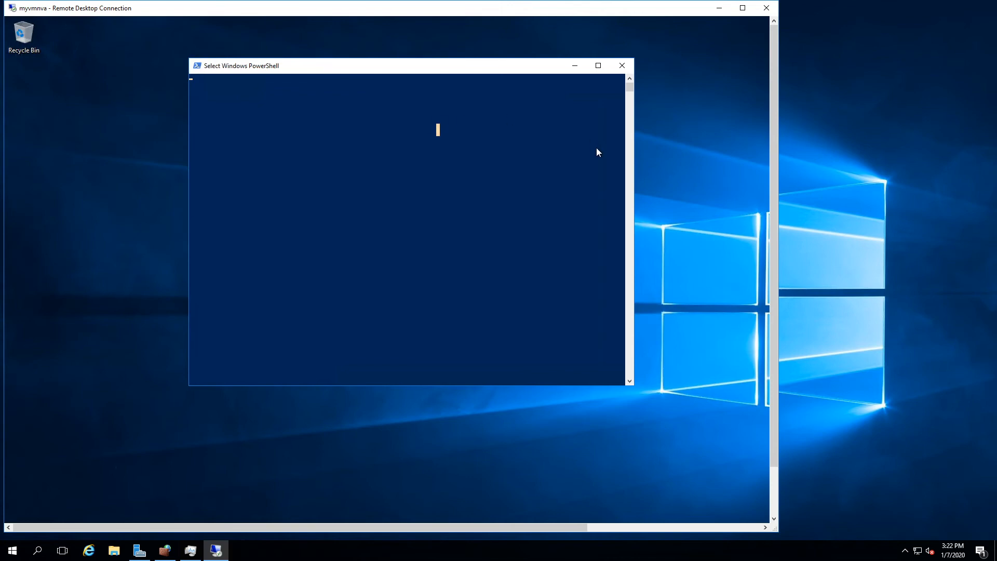
key("Escape")
left_click_drag(276, 69, 256, 60)
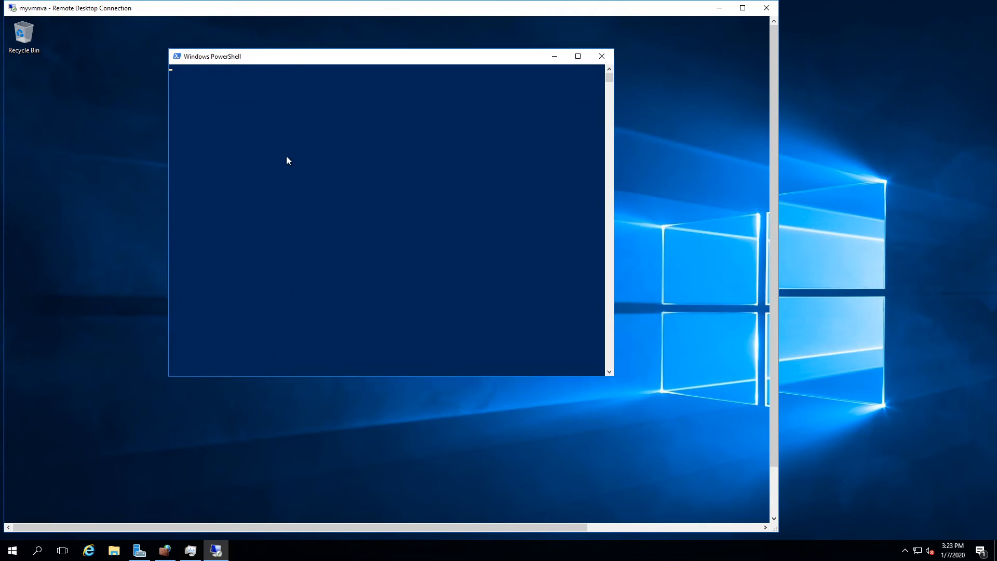
Step: Bring up the low-memory warning on myvmnva and dismiss it
left_click(774, 506)
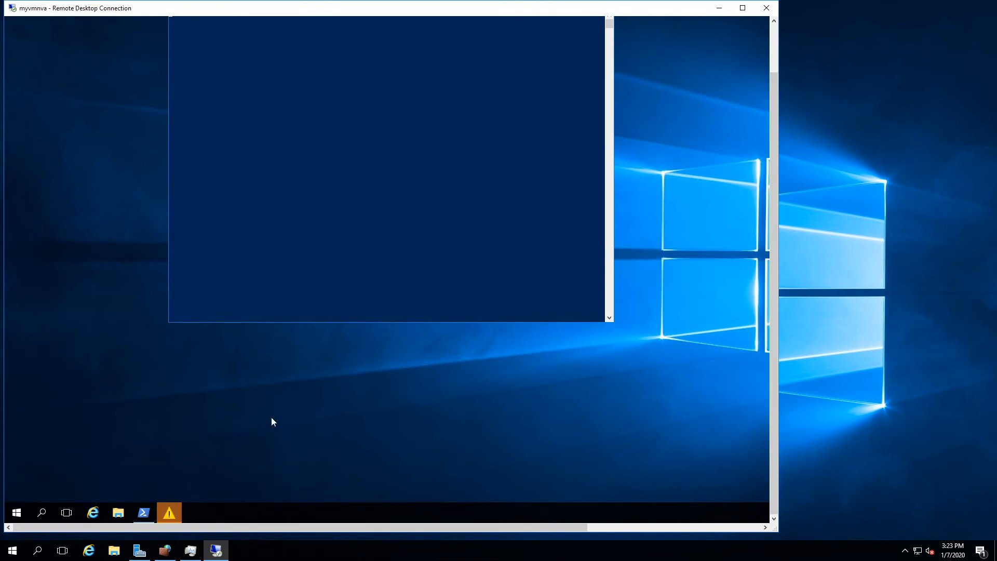
left_click(168, 518)
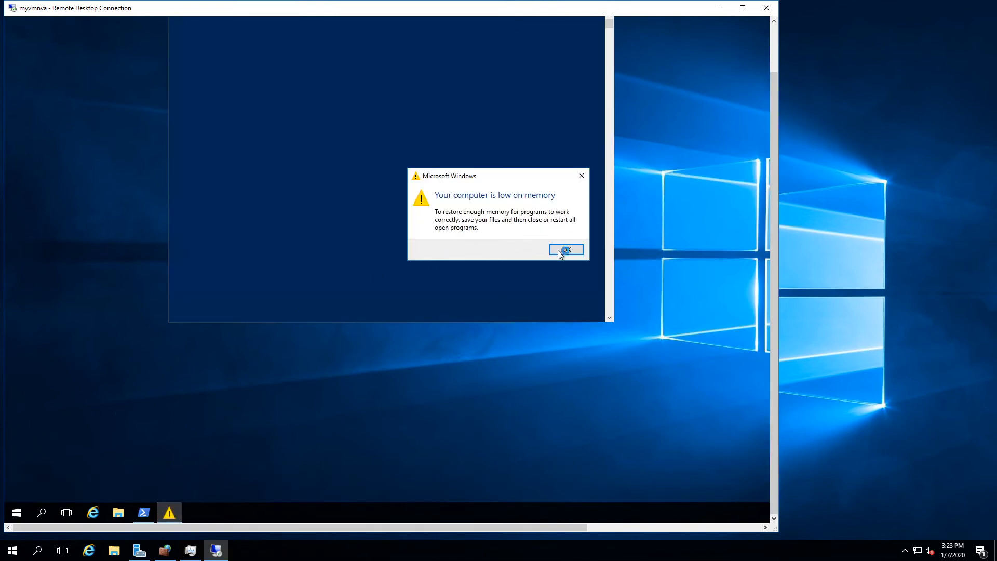
left_click(566, 250)
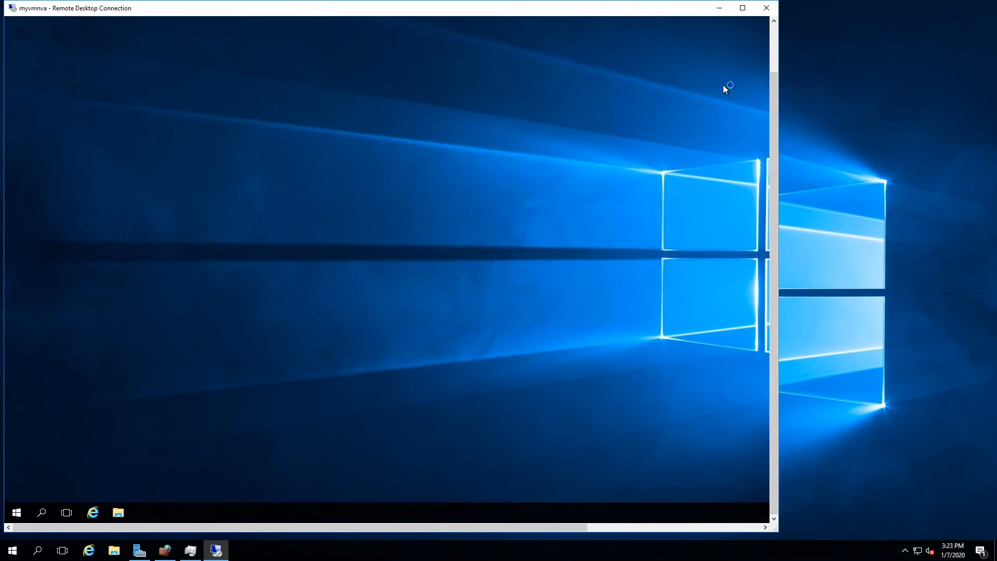
Step: Open Task Manager on myvmnva and examine the memory use of the running processes
left_click(775, 56)
left_click_drag(775, 56, 777, 283)
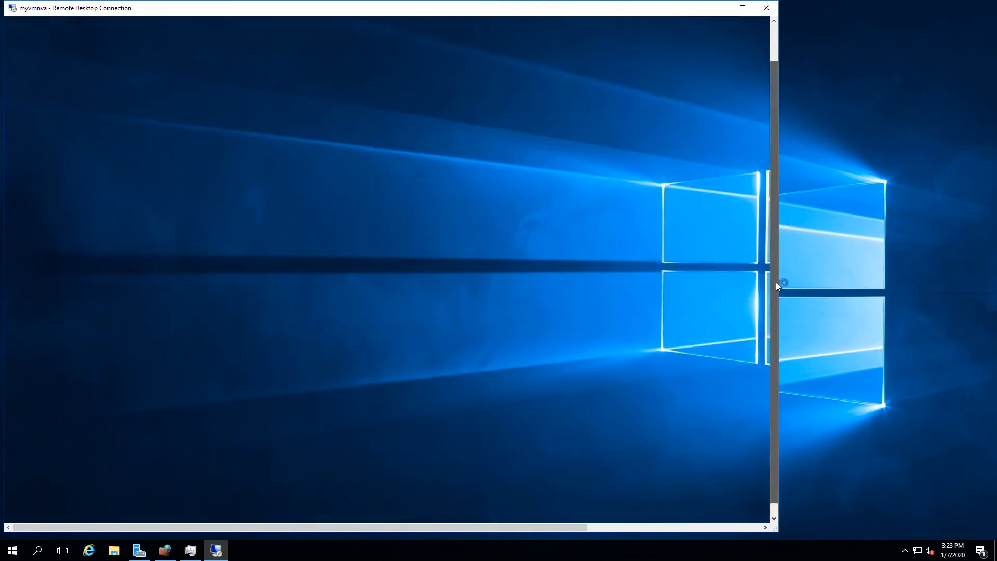
right_click(316, 517)
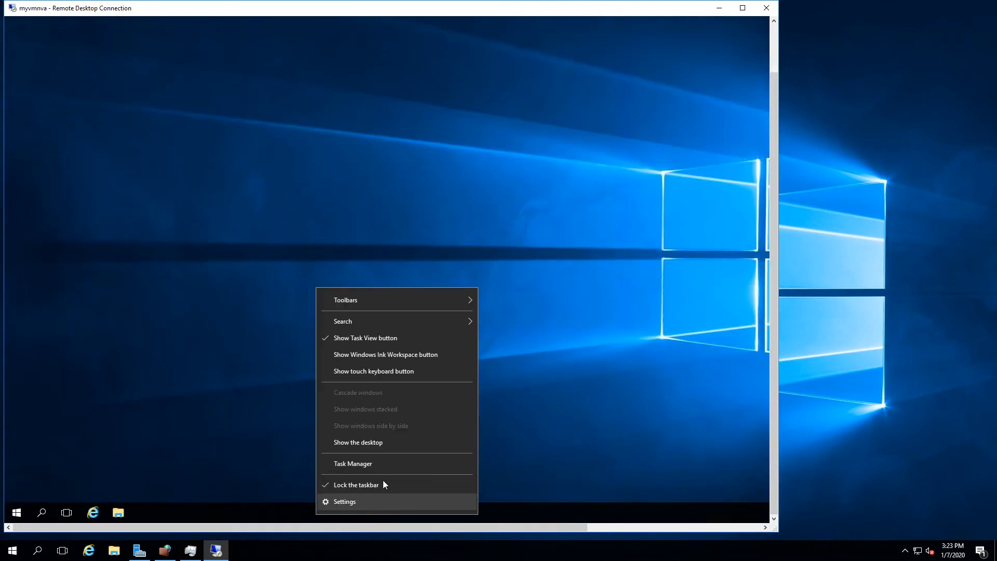
left_click(381, 463)
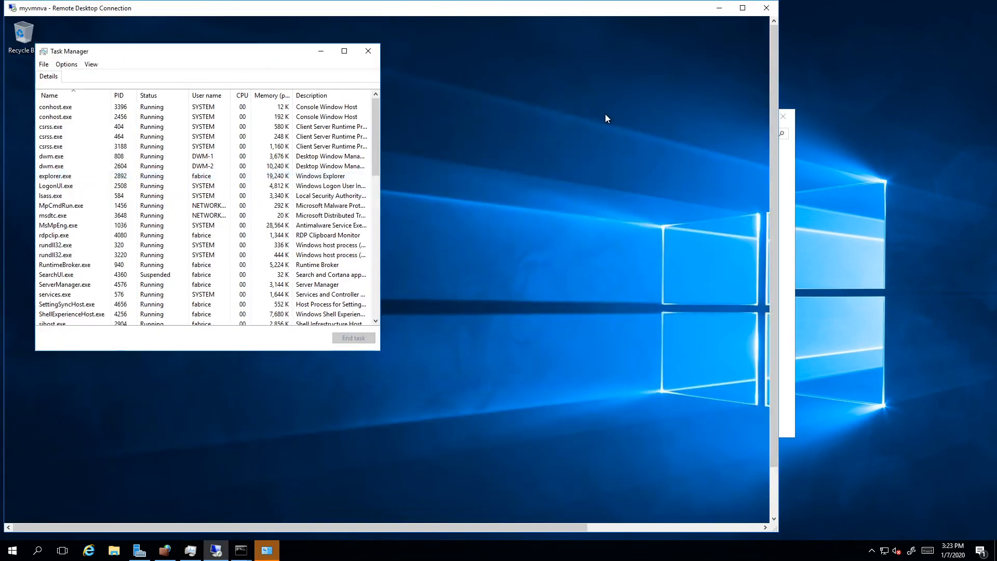
left_click(48, 76)
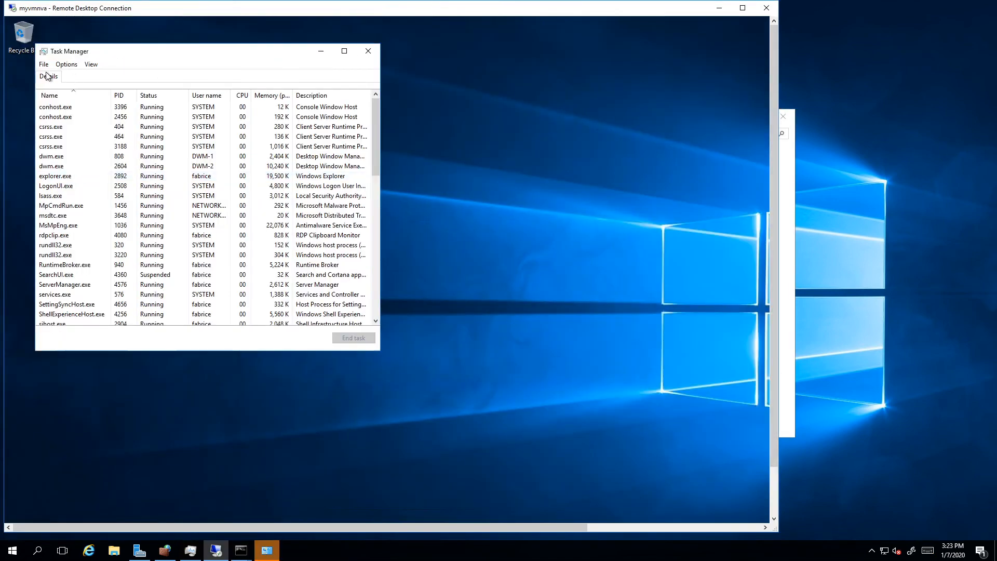
left_click(72, 65)
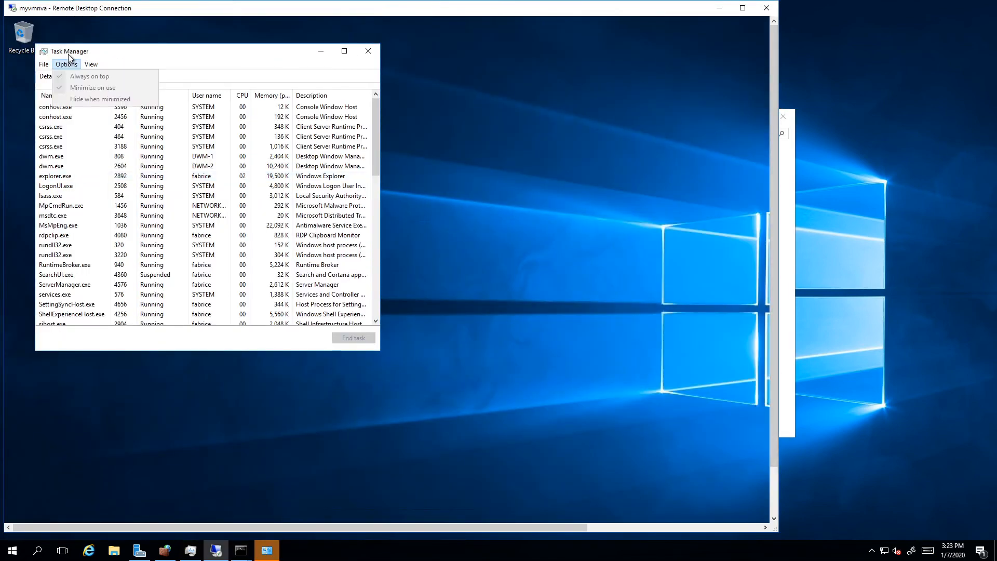
left_click(55, 136)
left_click(359, 338)
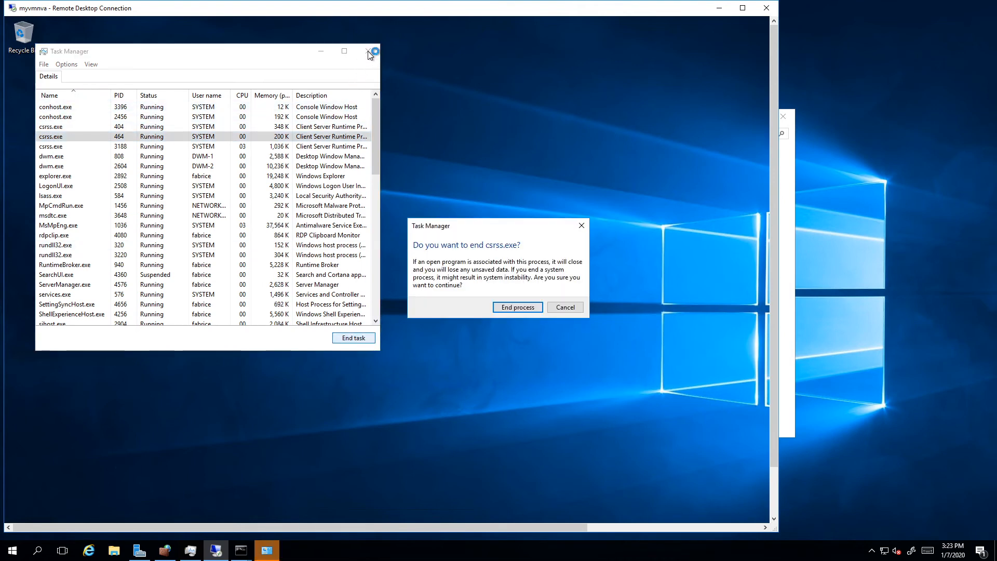
left_click(564, 306)
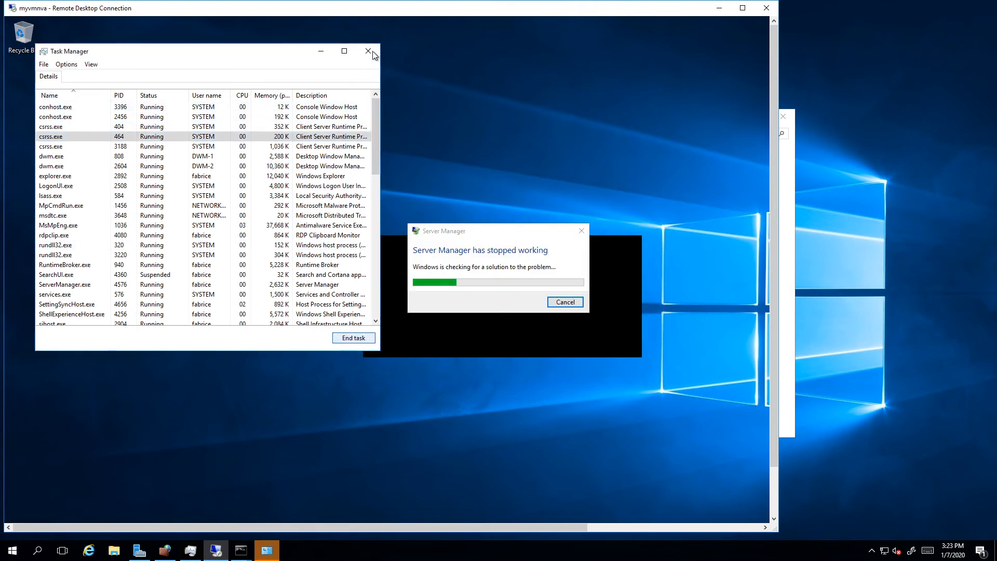
Step: Close Task Manager on myvmnva and cancel the Server Manager problem check
left_click(368, 51)
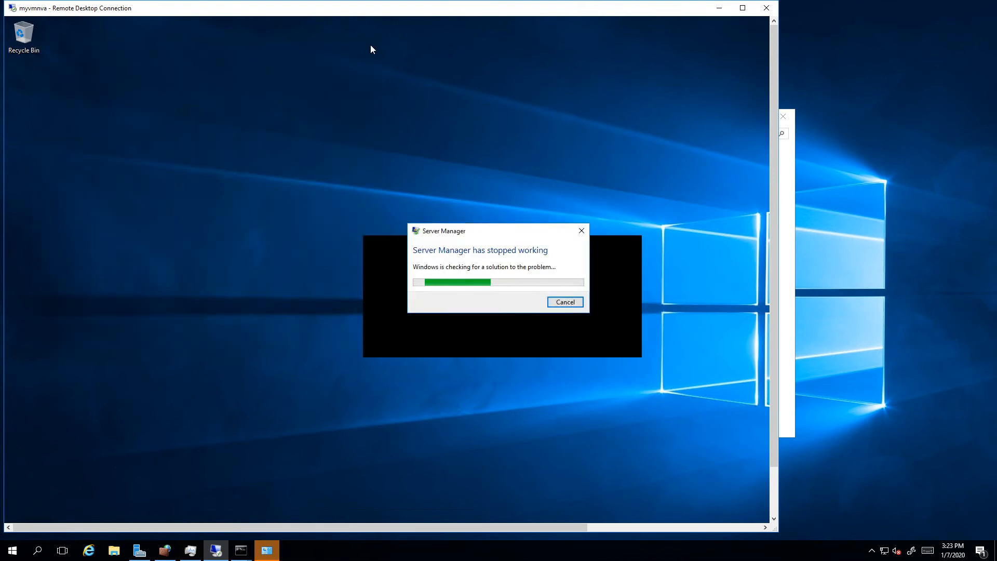
left_click(571, 304)
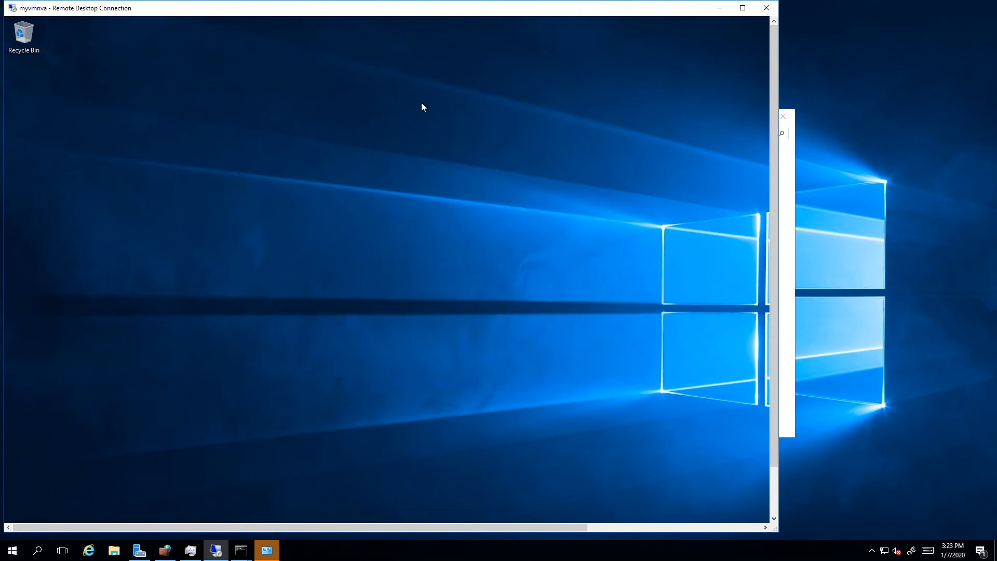
Step: Open Windows PowerShell on myvmnva and bring its whole window into view
left_click(773, 493)
left_click(26, 514)
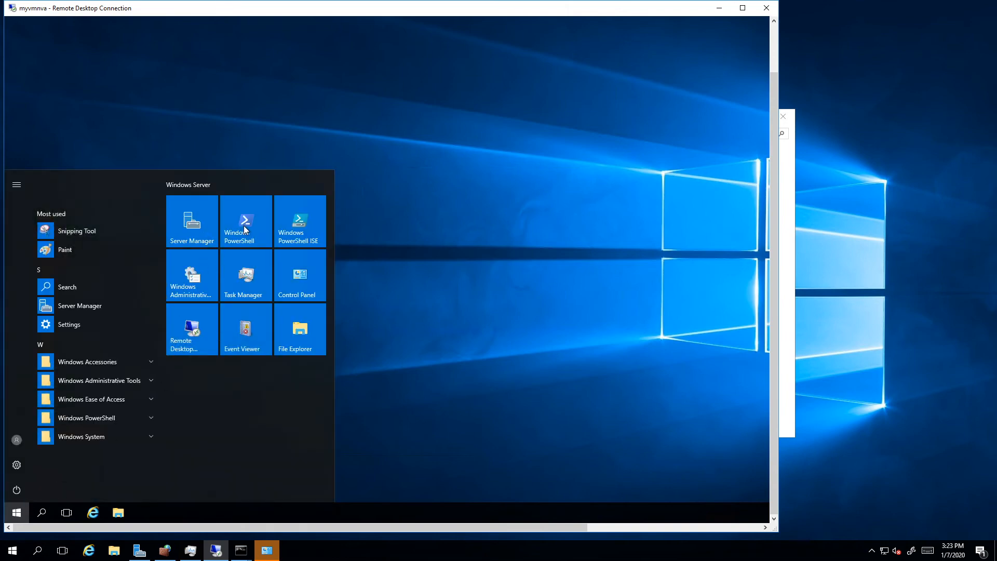
left_click(244, 226)
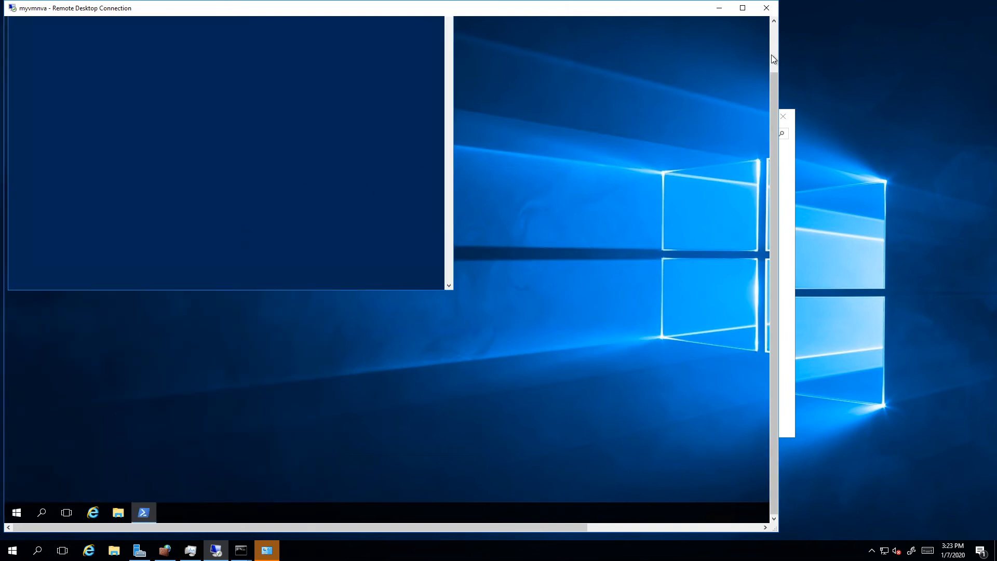
left_click(774, 60)
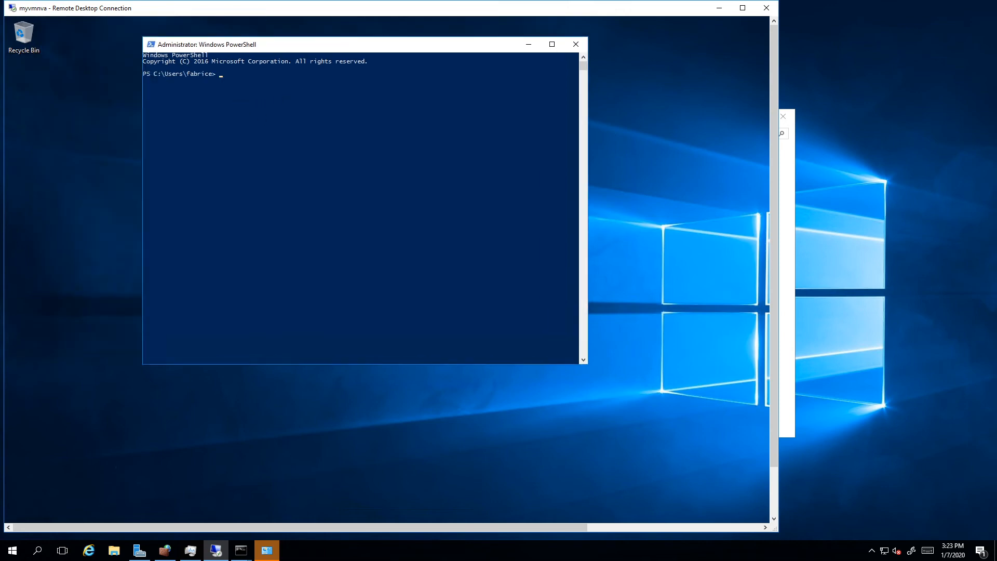
left_click(323, 149)
key("Escape")
Step: Try to paste the copied command at the PowerShell prompt on myvmnva
left_click(150, 45)
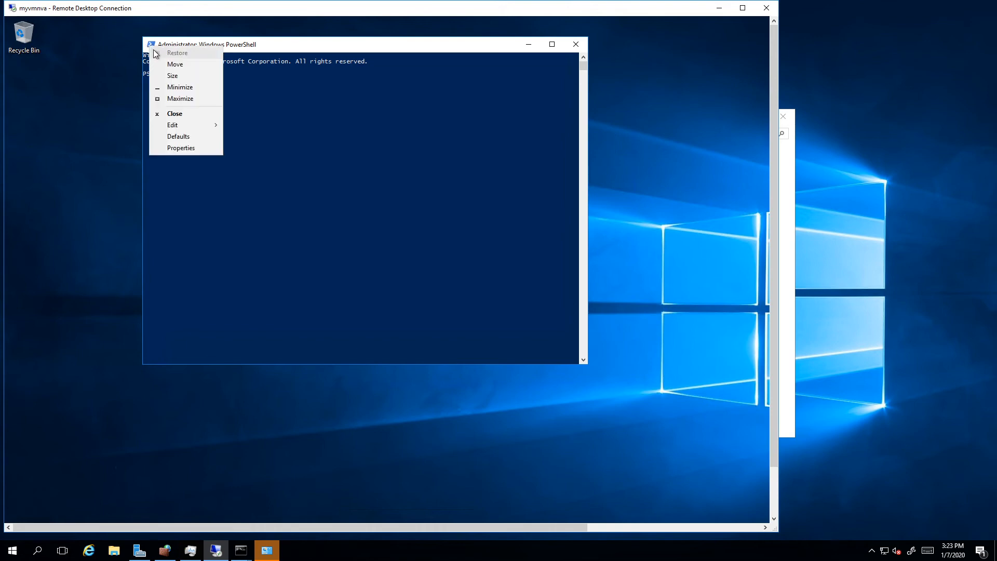
mouse_move(191, 125)
left_click(252, 145)
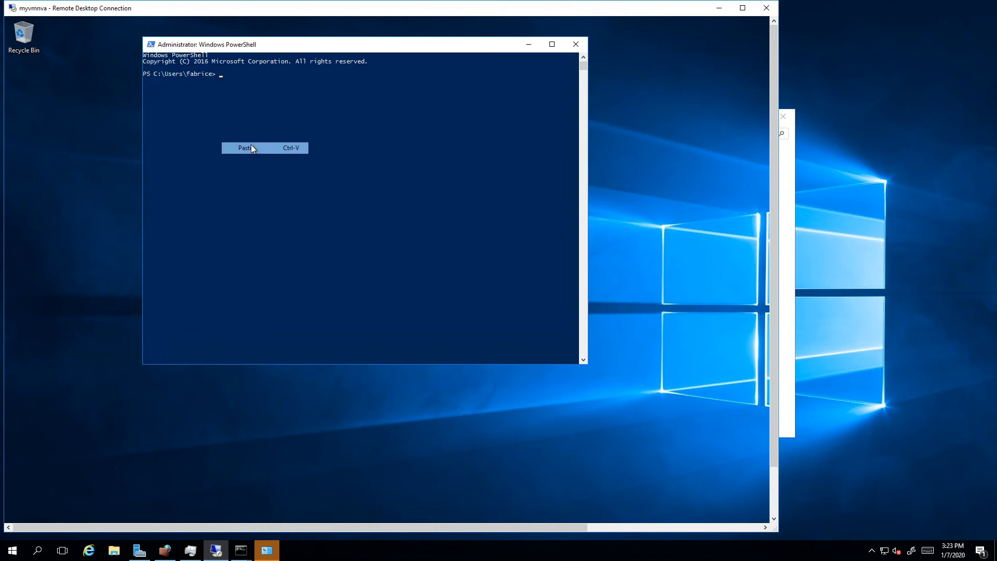
left_click(243, 93)
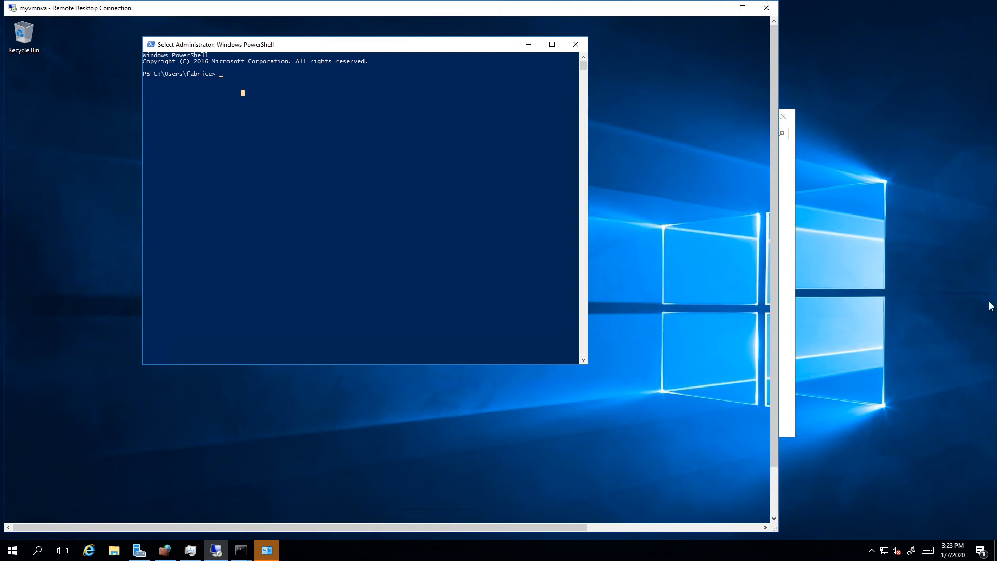
right_click(313, 184)
Step: Begin a Set-ItemProperty command at the prompt with the path HKLM:\SYSTEM\CurrentControlSet\
type("set-itempro")
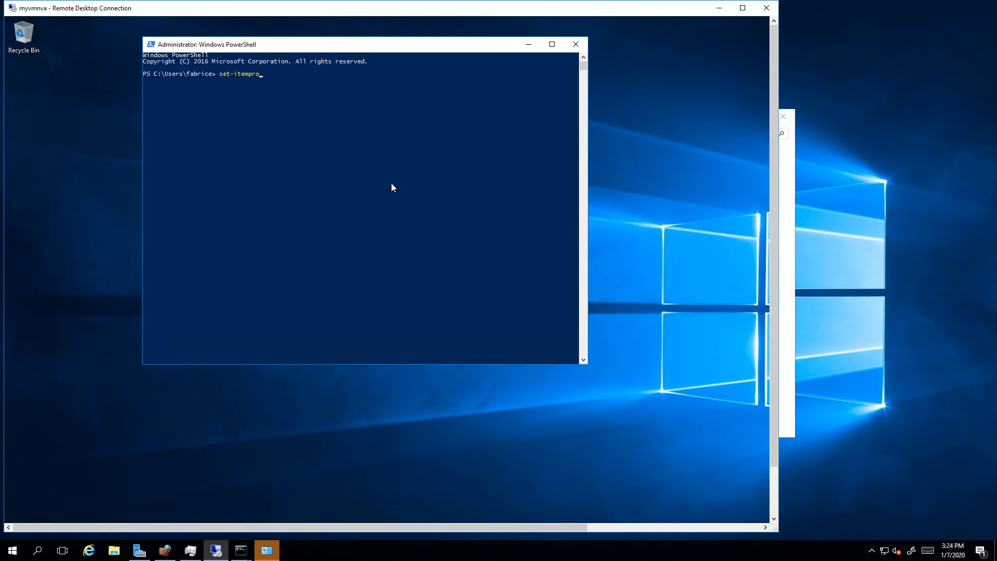
key("Tab")
type("-pathhklm:e")
key("BackSpace")
type("\\sy")
key("Tab")
type("cur")
key("Tab")
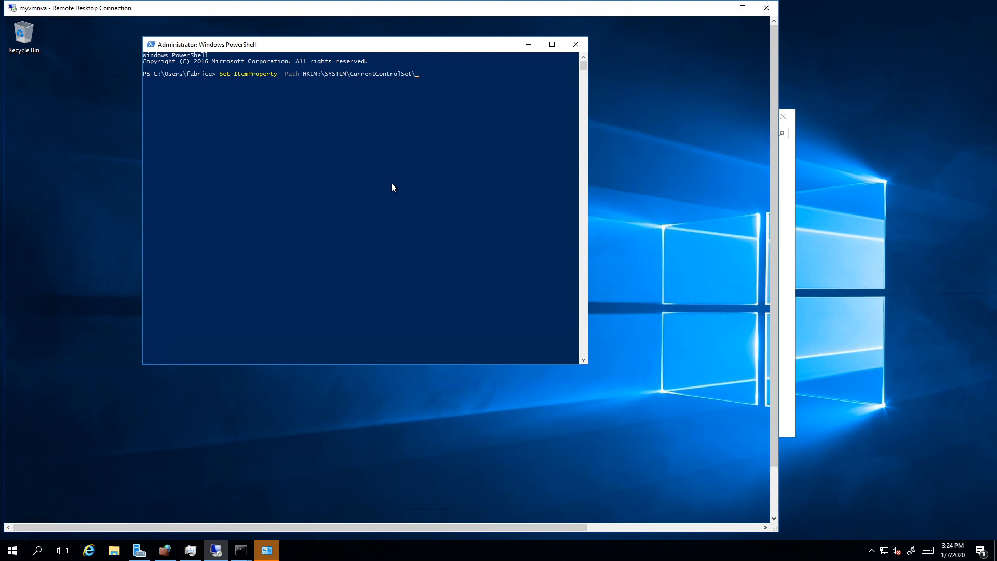
Step: Extend the command's path with Services\Tcpip\Parameters\ and add the -name parameter
type("ser")
key("Tab")
type("tcp")
key("Tab")
left_click(559, 153)
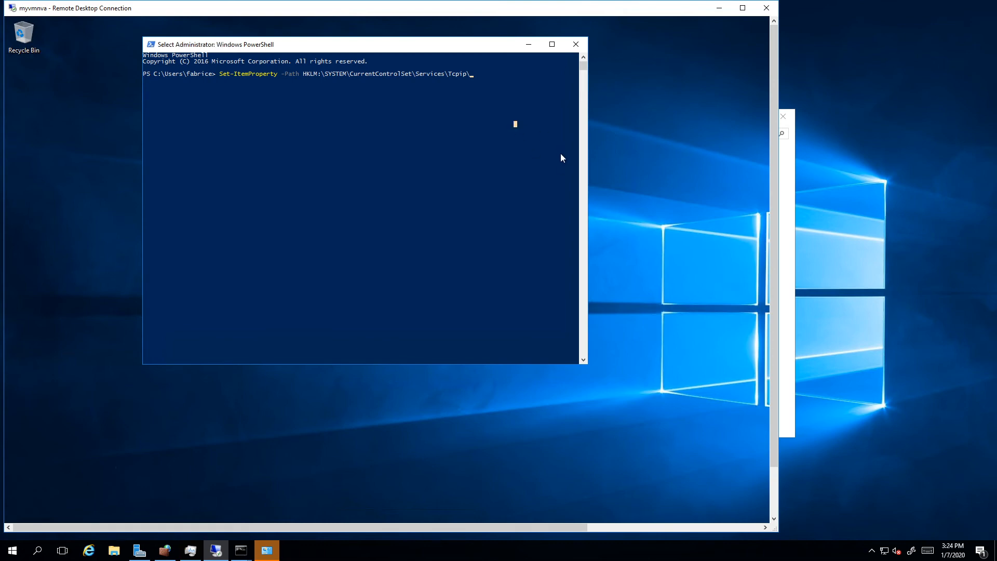
type("par")
key("Tab")
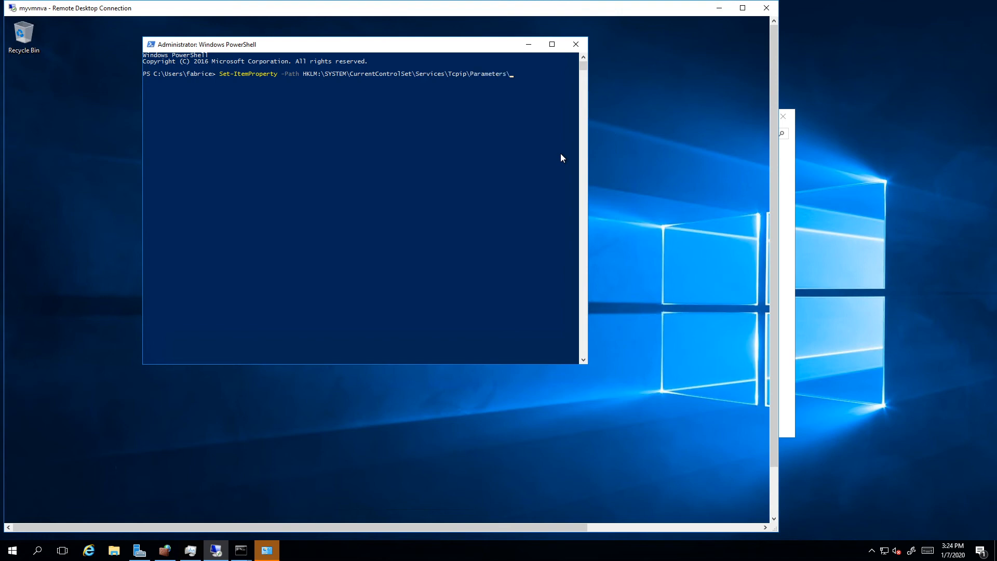
type("-name")
Step: Maximize the PowerShell window and set its font size to 20 in the console properties
left_click(552, 44)
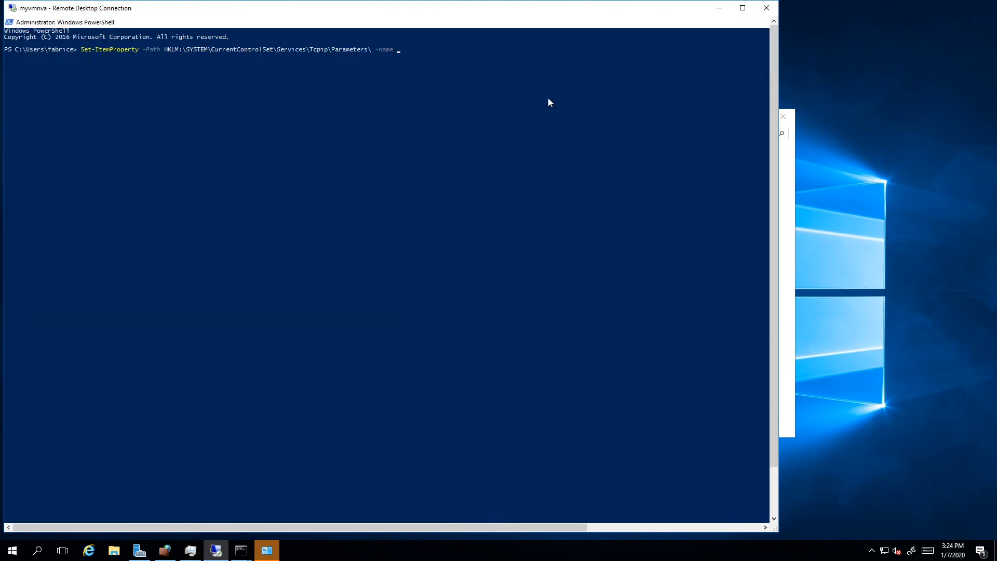
left_click(9, 22)
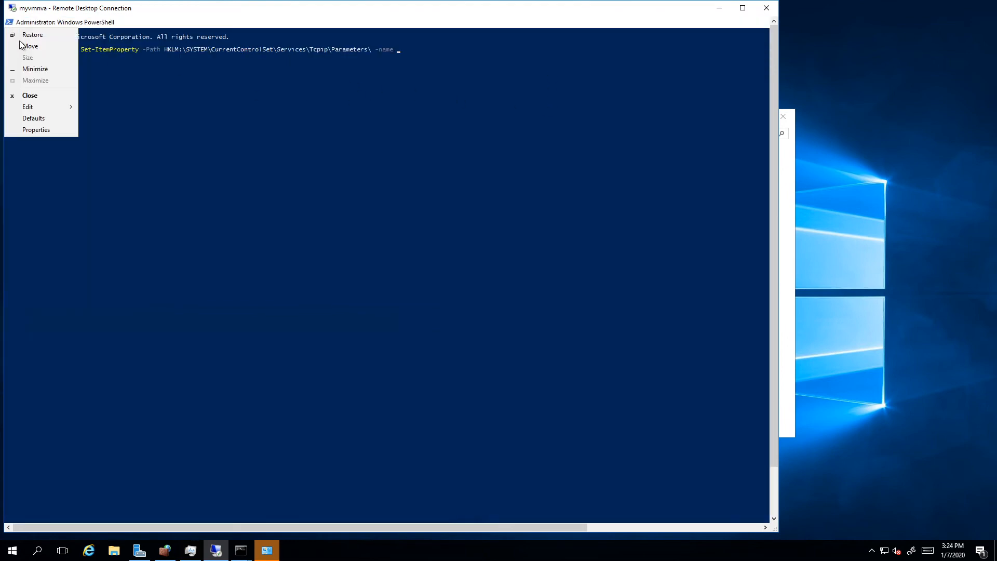
left_click(34, 130)
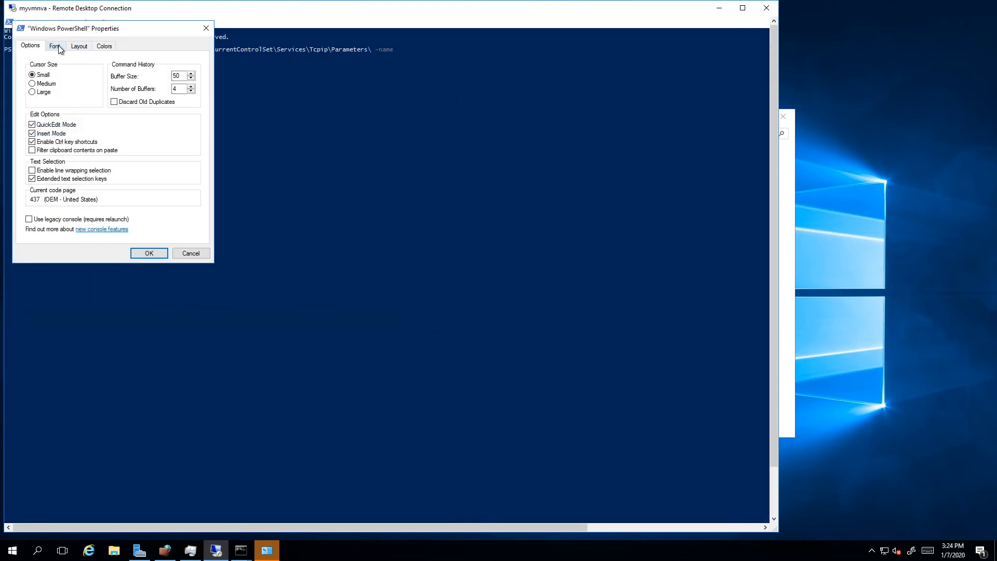
left_click(54, 45)
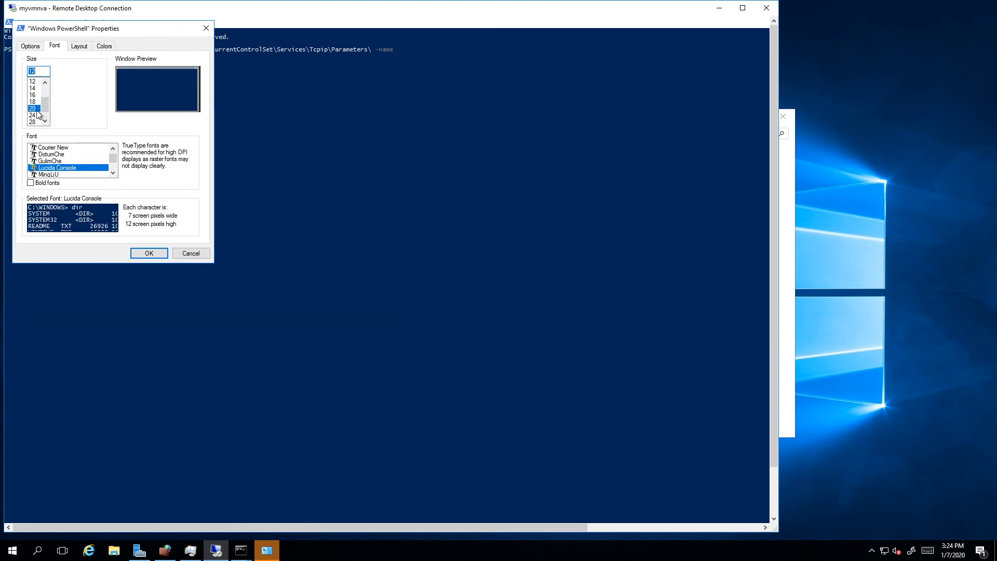
left_click(146, 253)
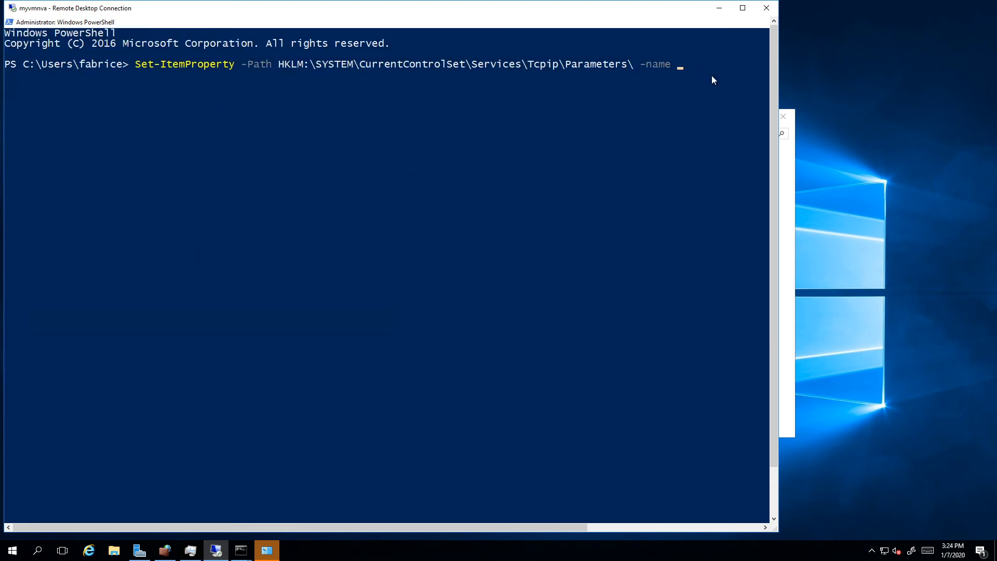
type("ip")
key("BackSpace")
key("BackSpace")
key("Tab")
key("Tab")
key("Tab")
key("Tab")
key("Tab")
key("Tab")
key("Tab")
key("BackSpace")
key("BackSpace")
key("BackSpace")
key("BackSpace")
key("BackSpace")
key("BackSpace")
key("BackSpace")
key("BackSpace")
key("BackSpace")
key("BackSpace")
key("BackSpace")
key("BackSpace")
Step: Finish the Set-ItemProperty command with the name IpEnableRouter and -Value 1, show the session full screen, and run the command
type("IpEnableRouter")
left_click(742, 7)
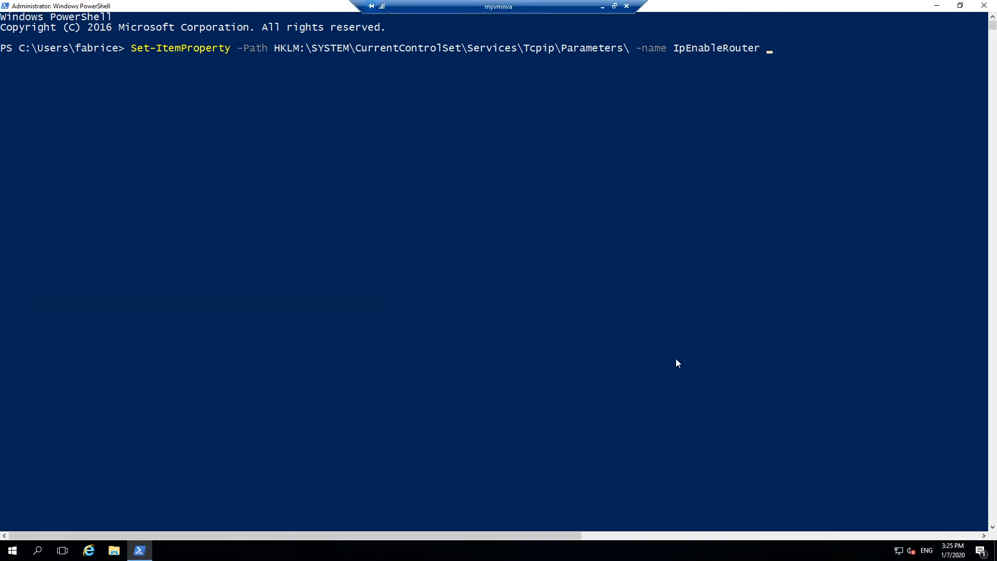
type("-val")
key("Return")
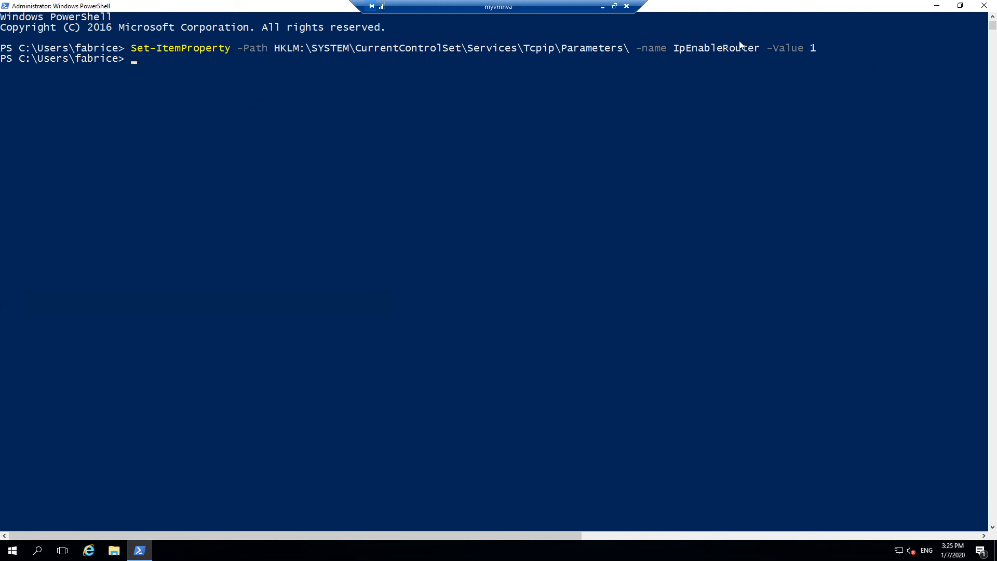
Step: Return the myvmnva session to a window and restart that VM with the reason Other (Unplanned)
mouse_move(541, 21)
left_click(993, 506)
left_click(994, 503)
left_click(994, 499)
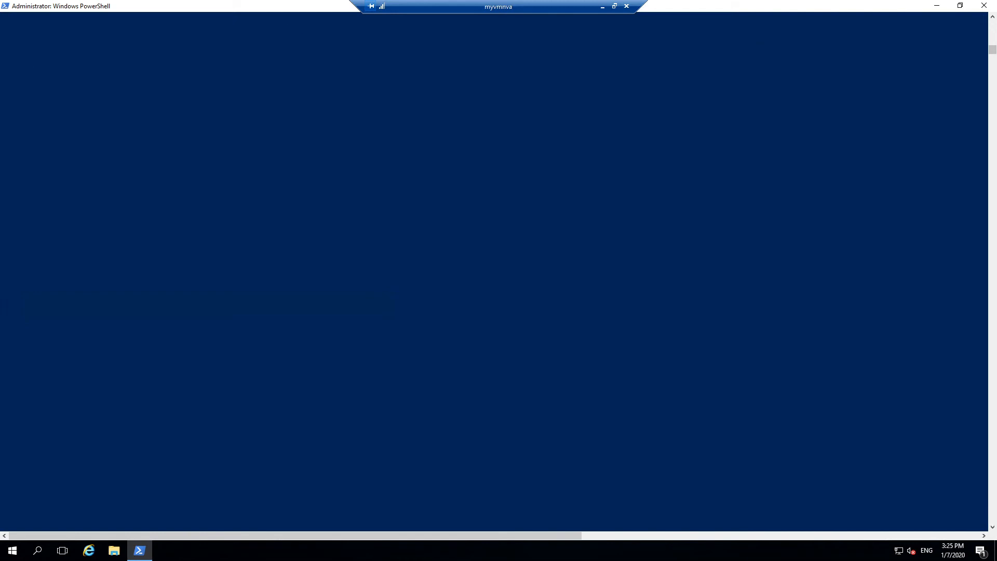
left_click(615, 7)
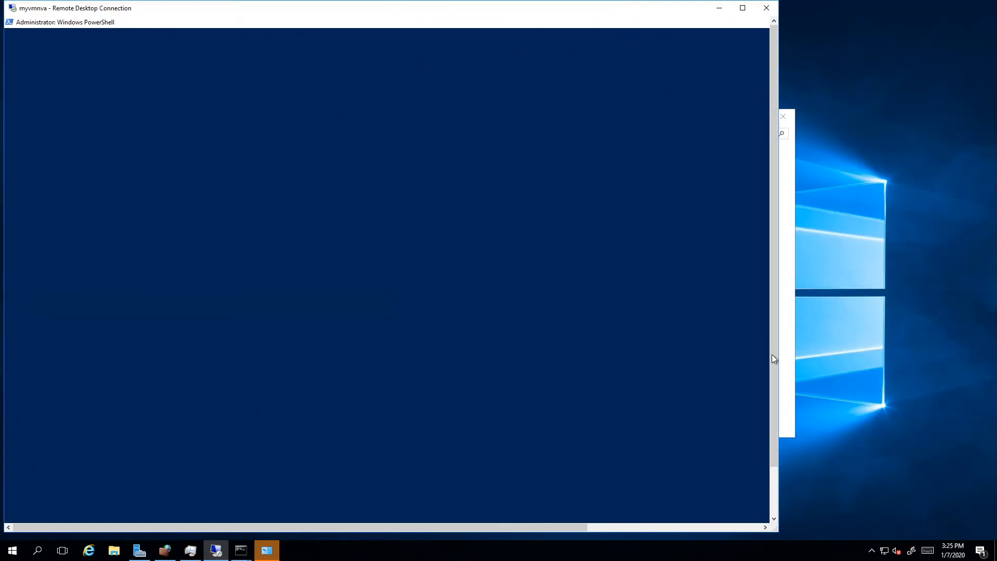
left_click(775, 503)
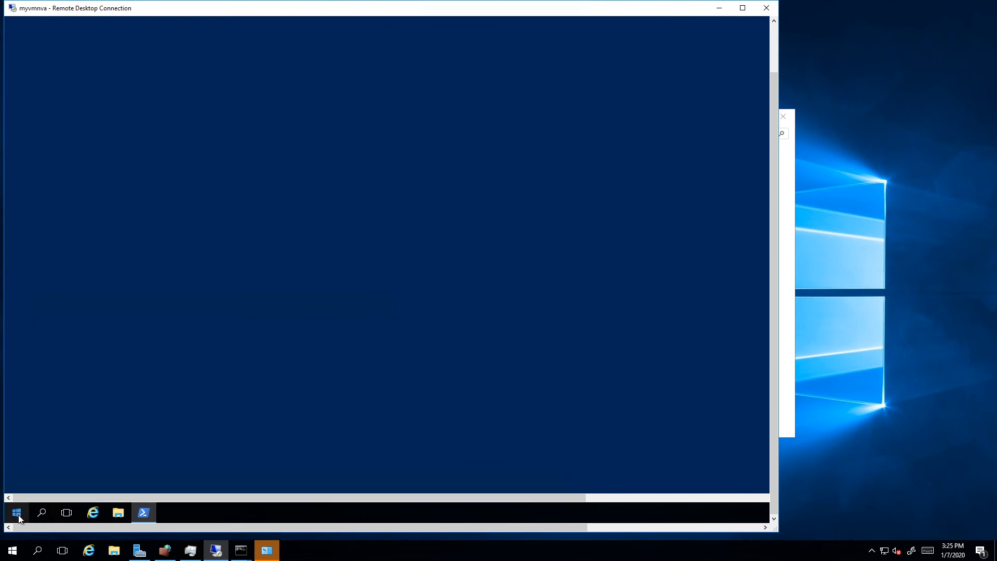
left_click(155, 451)
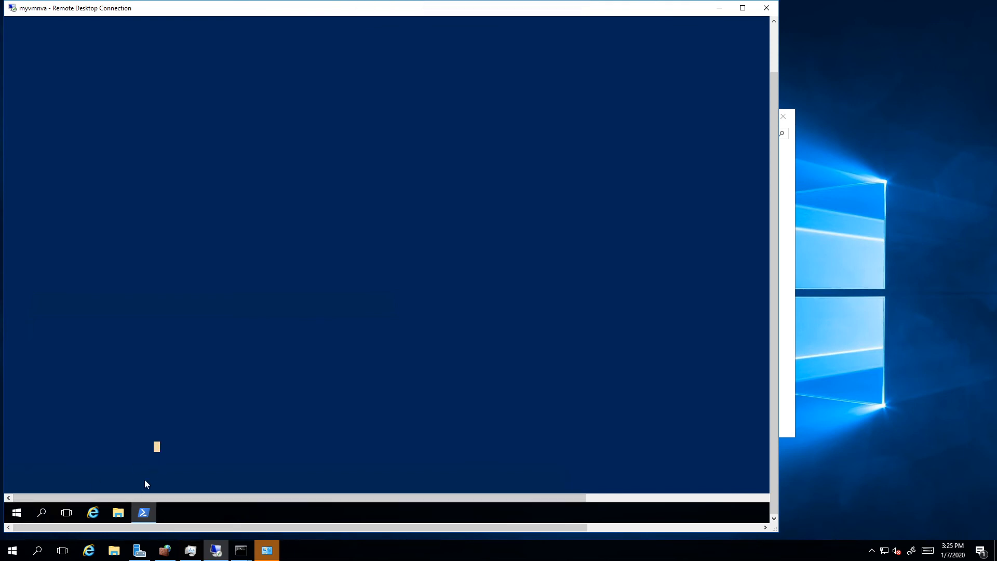
right_click(19, 514)
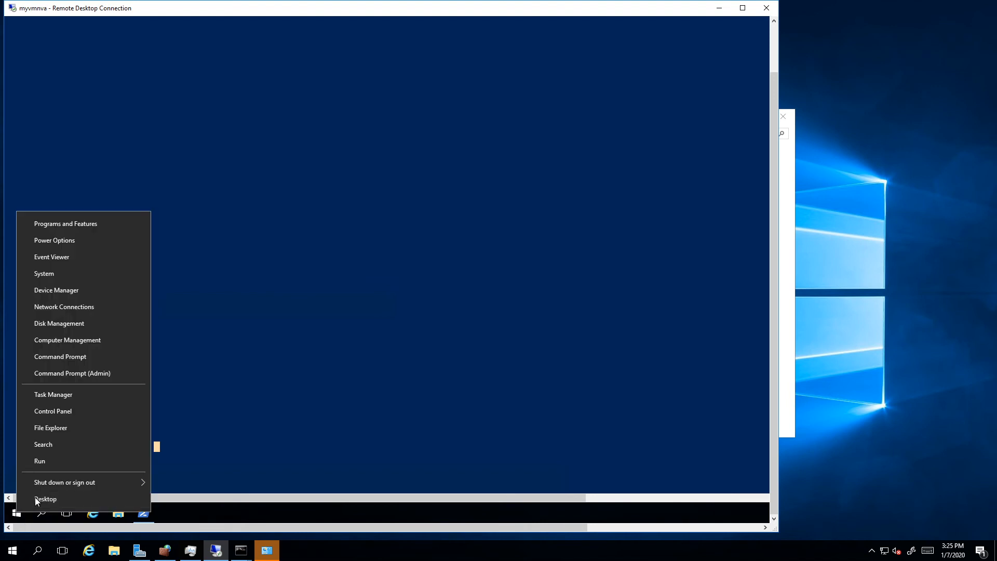
mouse_move(86, 481)
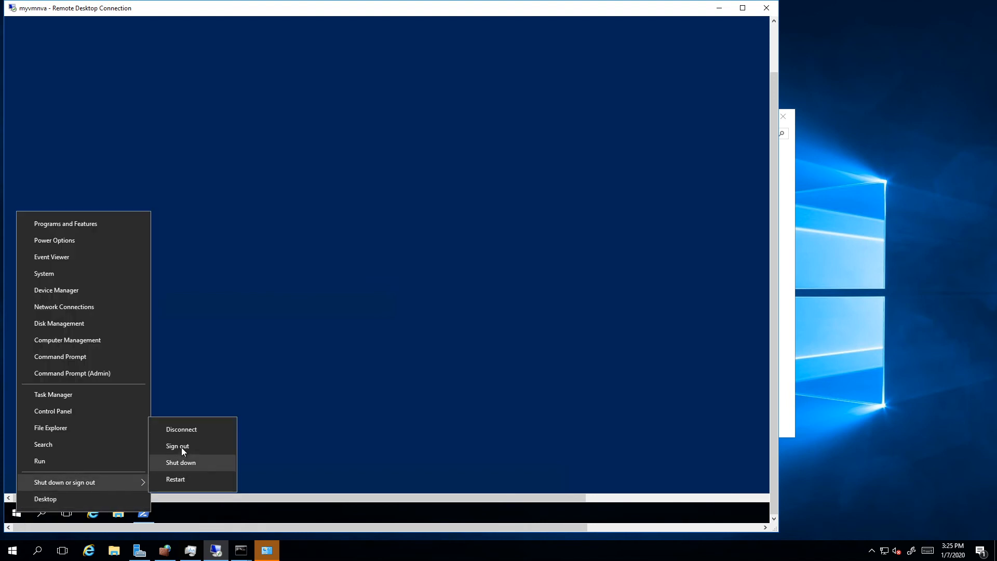
left_click(175, 480)
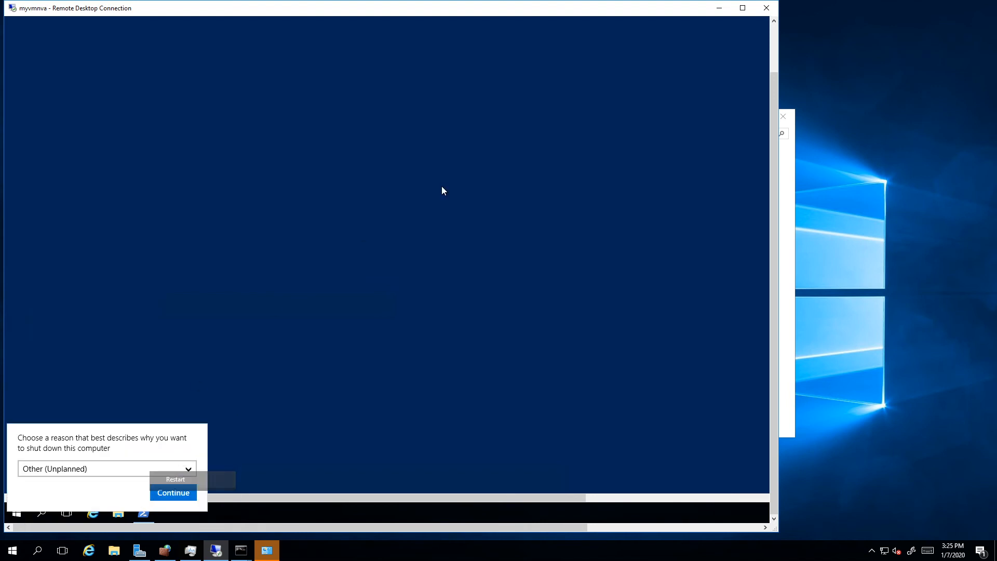
left_click(167, 494)
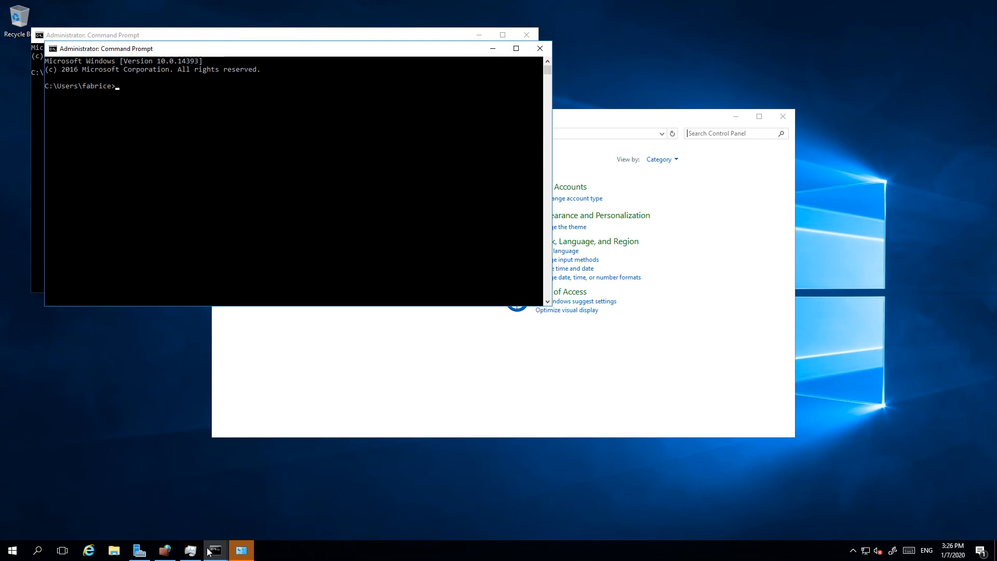
Step: Close both Command Prompt windows on the local VM's desktop
mouse_move(348, 1)
left_click(540, 51)
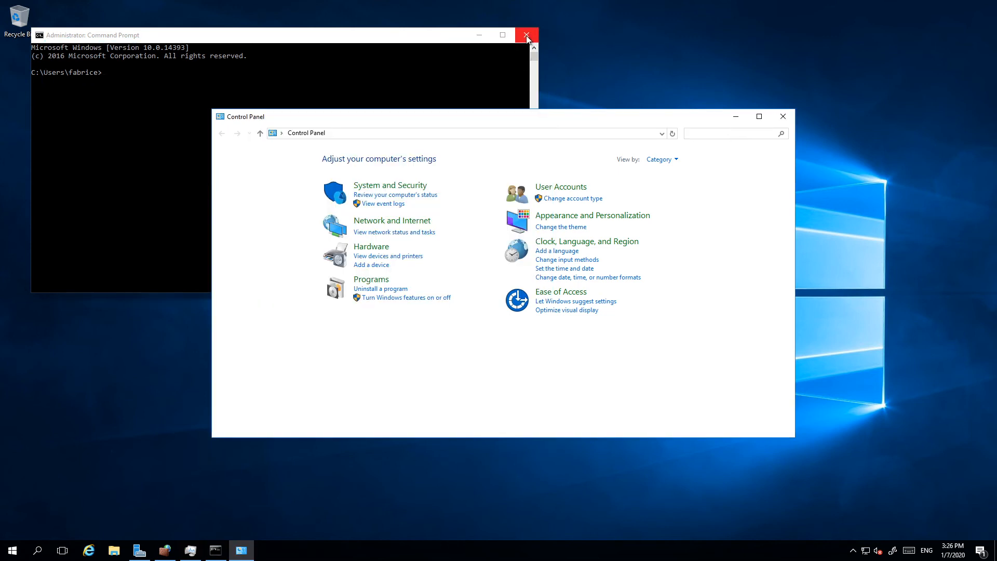
left_click(524, 42)
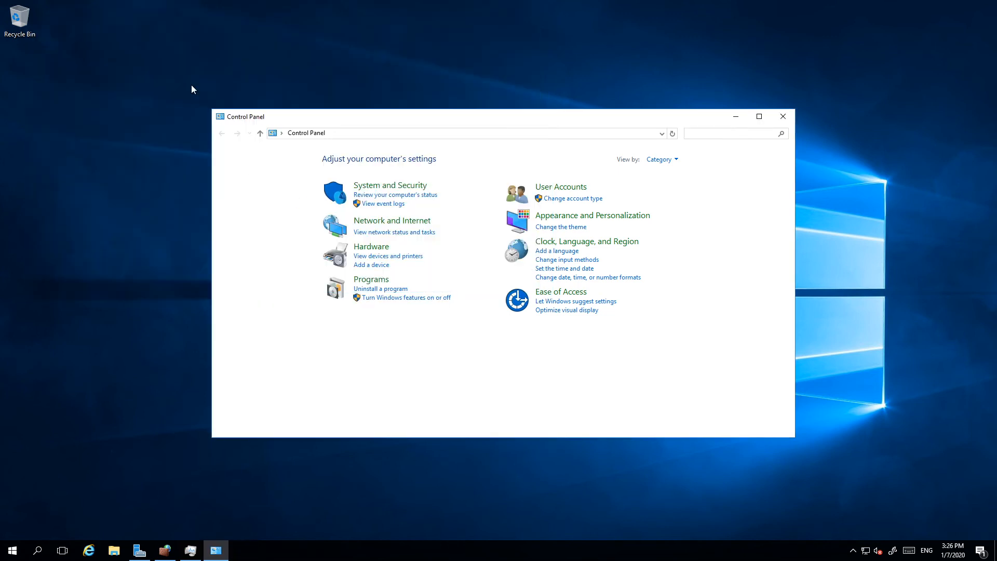
Step: Launch Remote Desktop Connection by running mstsc
right_click(13, 550)
left_click(43, 497)
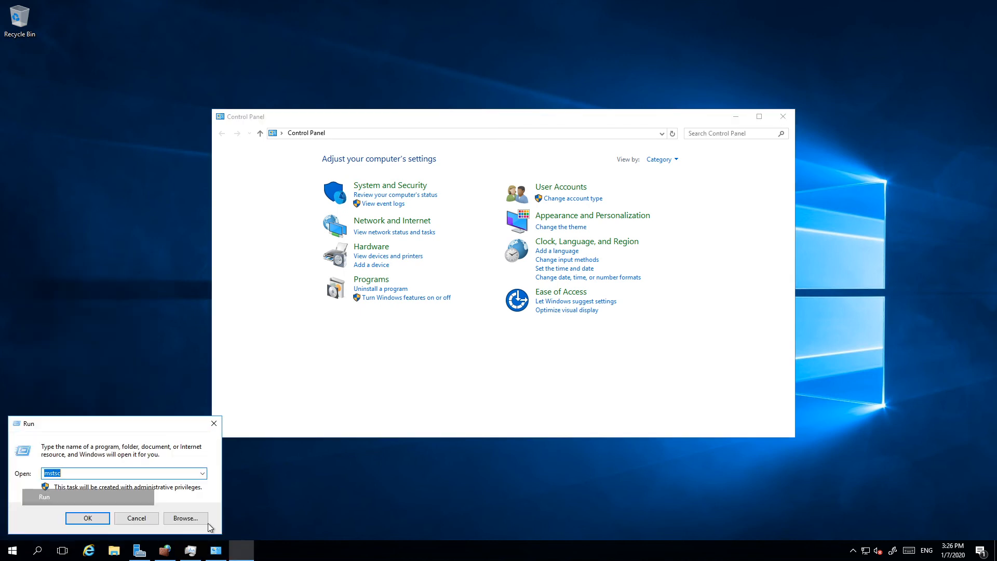
type("mstsc")
key("Return")
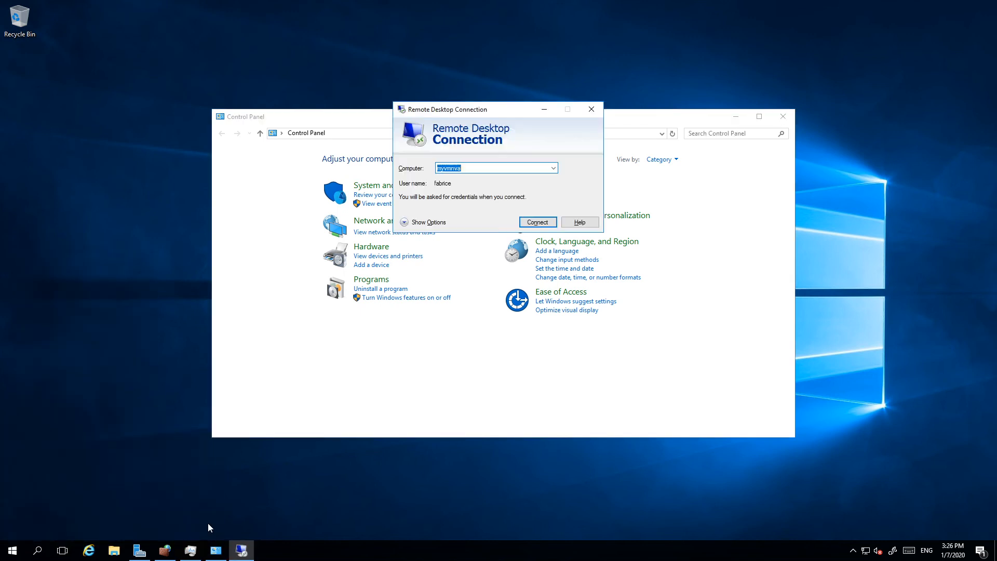
Step: Change the remote computer name to myvmpublic and start the connection
left_click(476, 169)
key("BackSpace")
key("BackSpace")
key("BackSpace")
key("BackSpace")
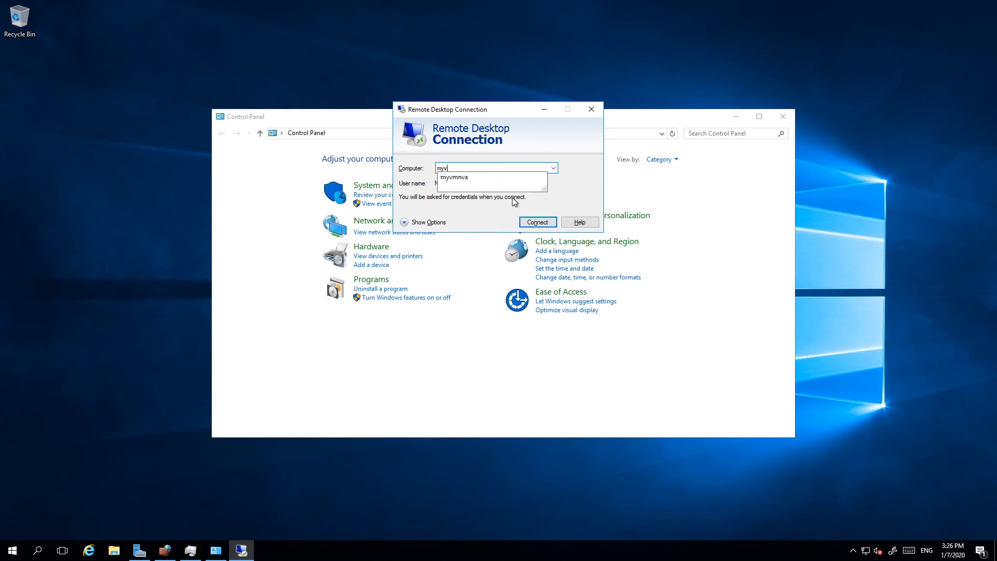
type("mpublic")
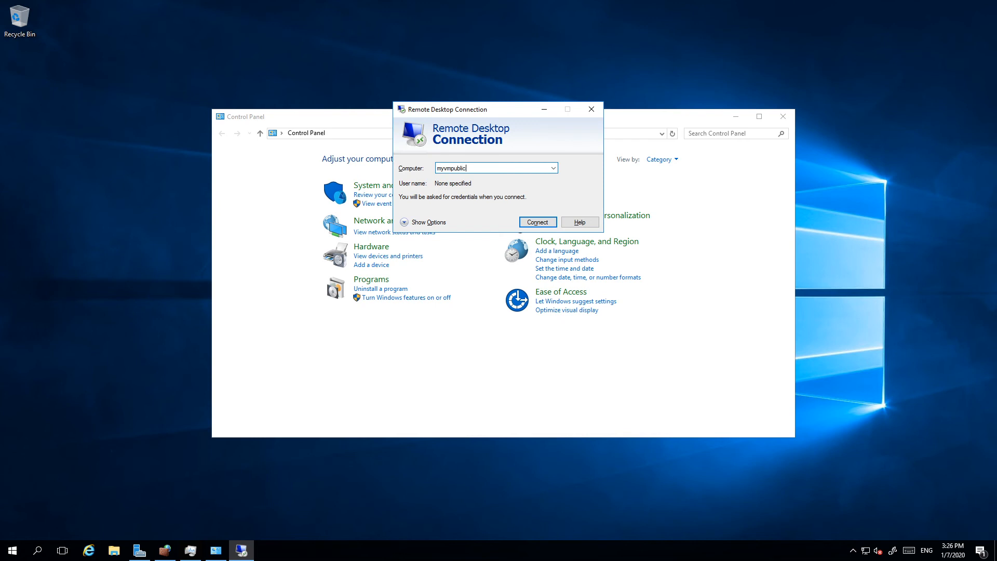
key("Return")
Step: Sign in to myvmpublic with the user name and account password, and connect despite the certificate warning
type("fabrice")
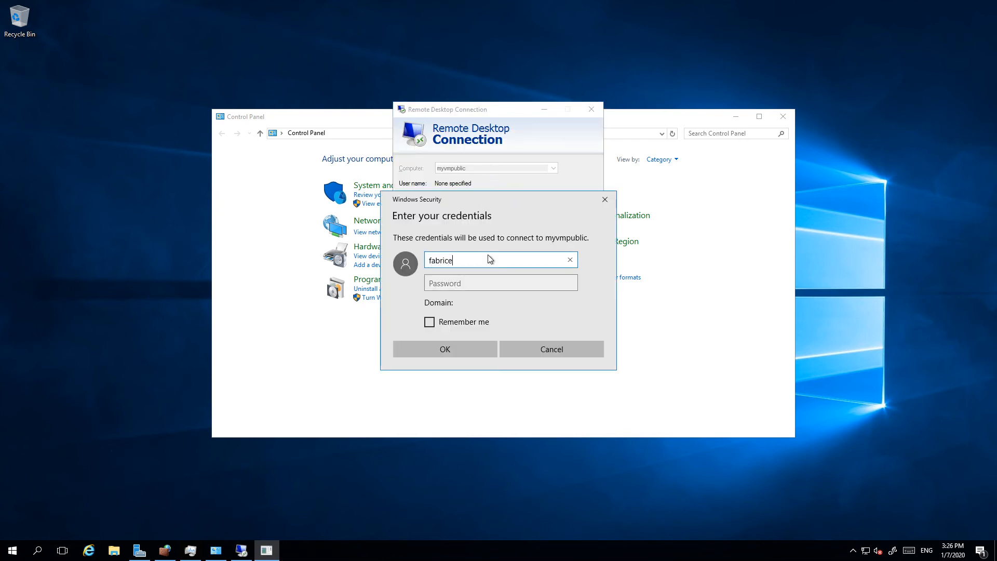
key("Tab")
type("*********")
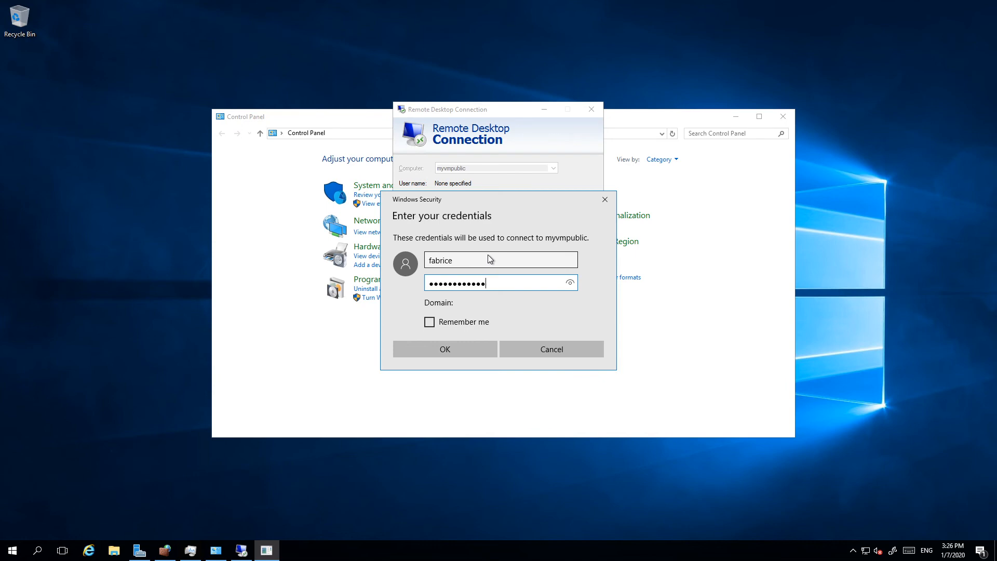
key("Return")
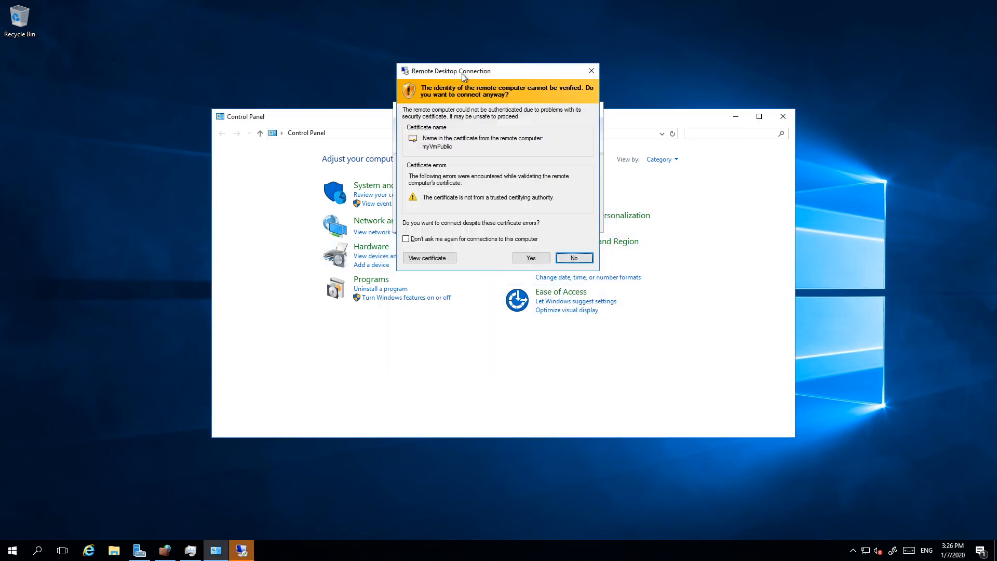
left_click(531, 261)
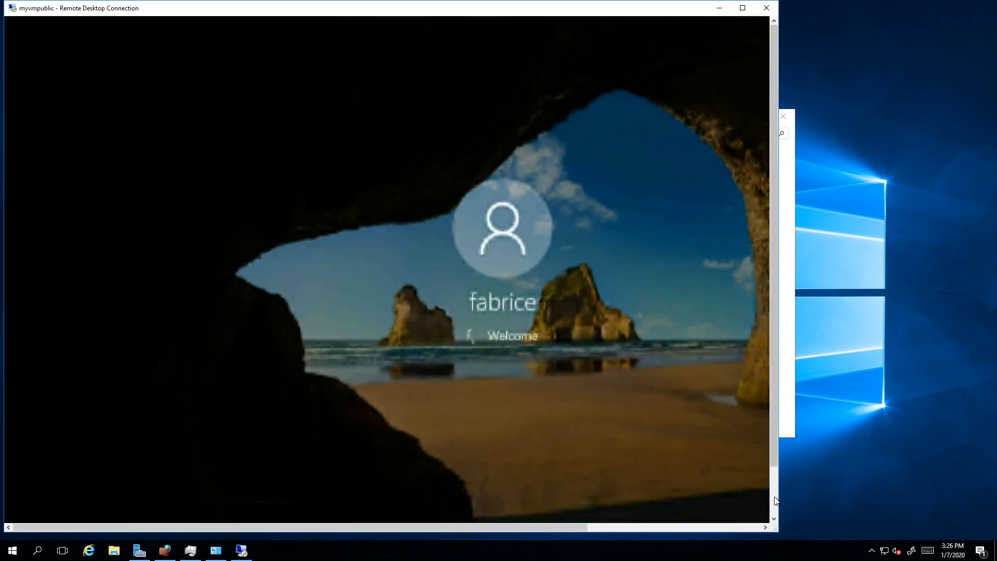
left_click(774, 497)
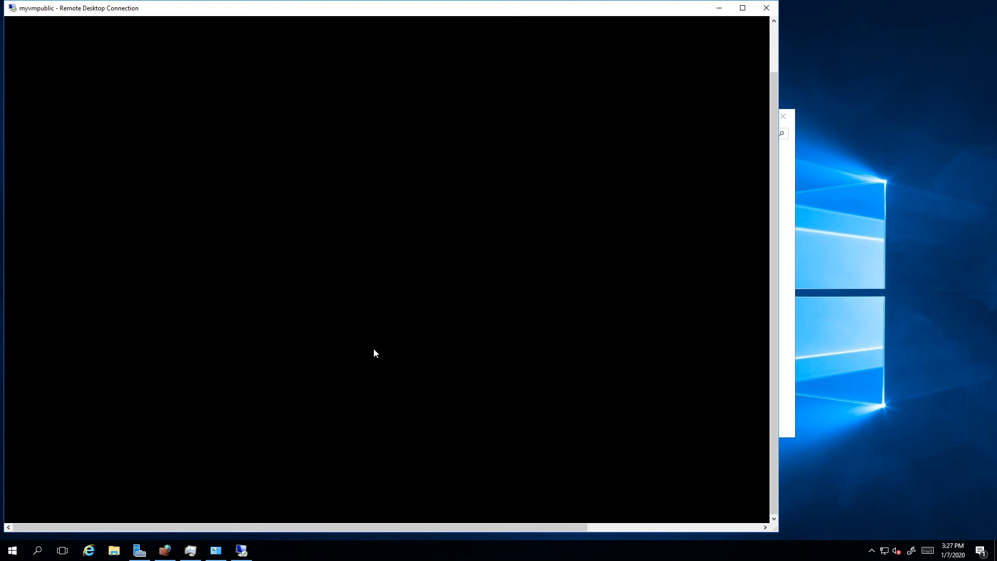
left_click_drag(777, 391, 755, 166)
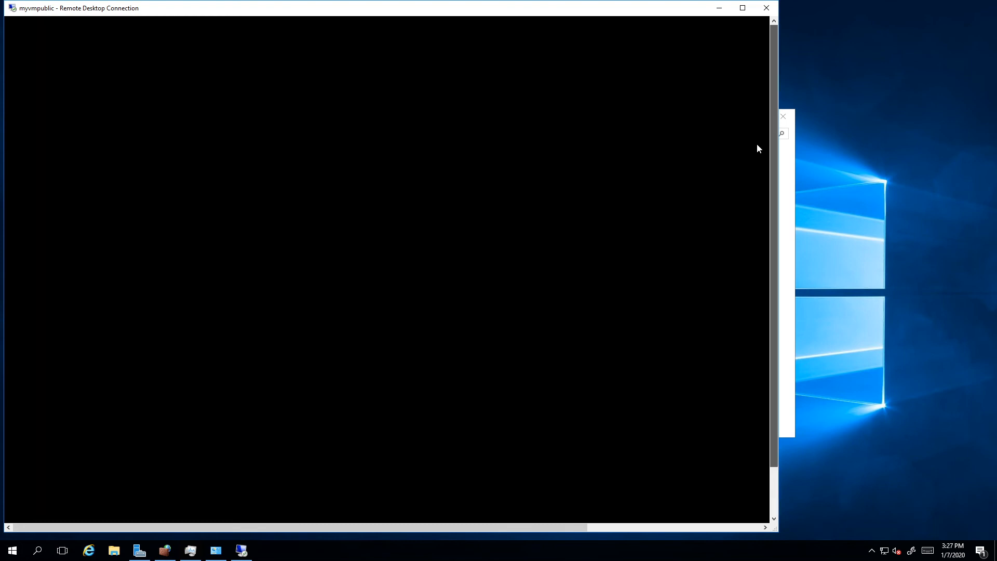
left_click(768, 494)
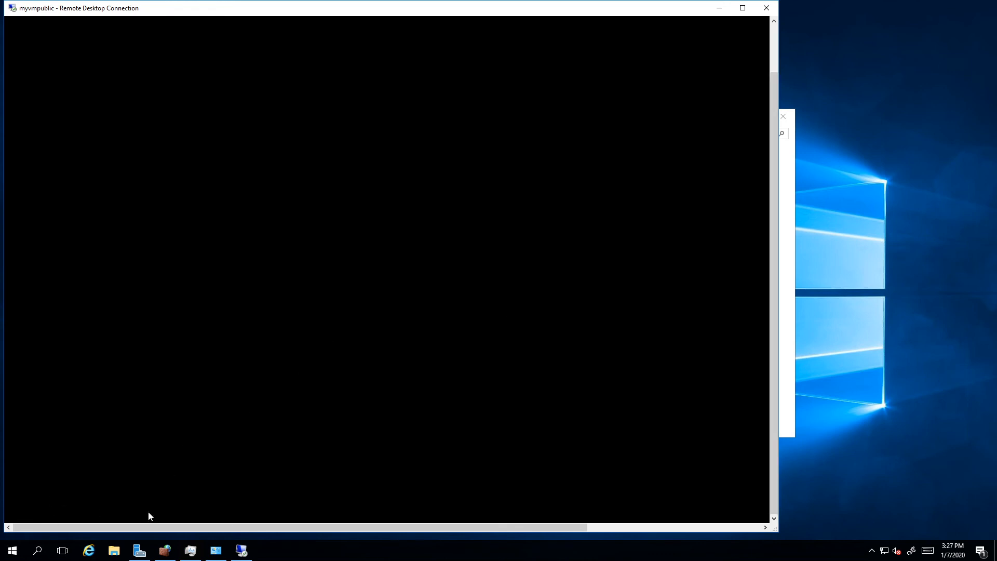
left_click_drag(137, 10, 203, 23)
mouse_move(243, 1)
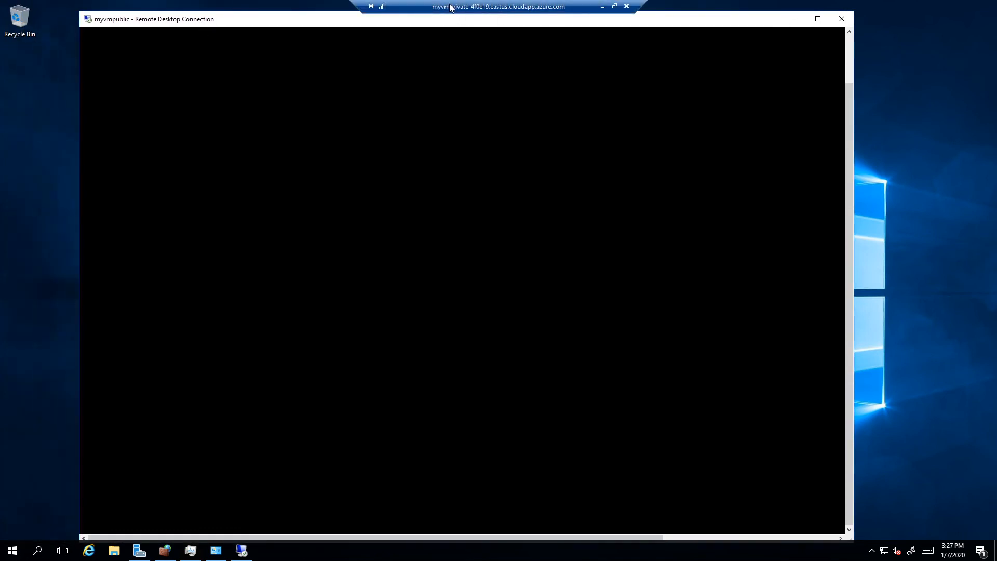
mouse_move(442, 4)
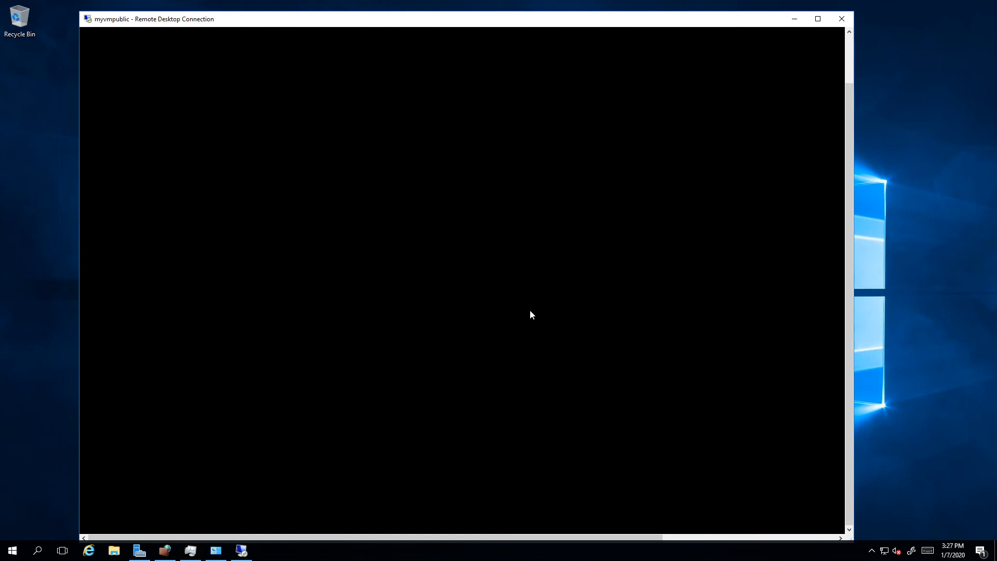
left_click_drag(846, 417, 286, 469)
left_click(847, 58)
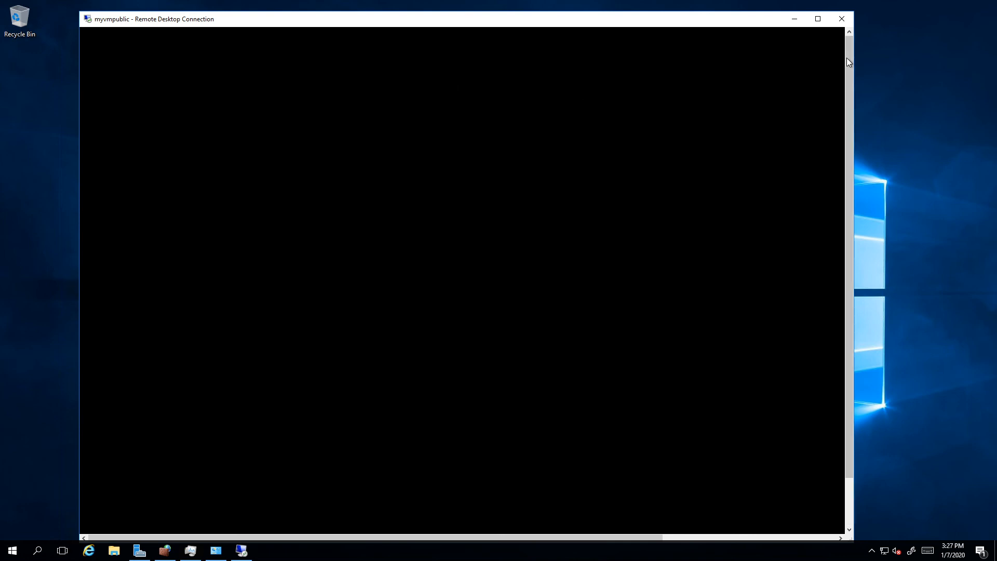
left_click_drag(846, 58, 847, 332)
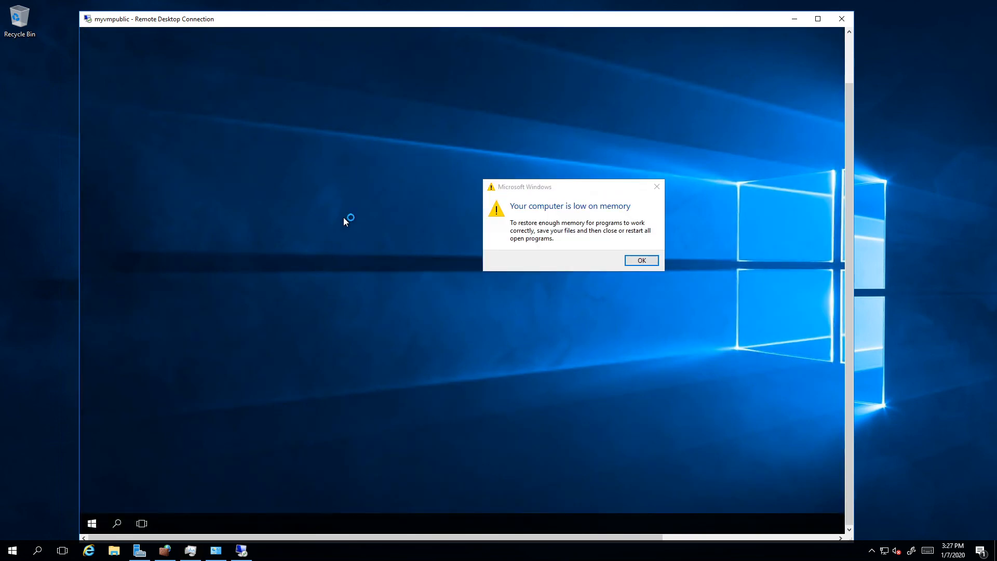
Step: Dismiss the low-memory warning and cancel the Server Manager problem check in the myvmpublic session
left_click(636, 261)
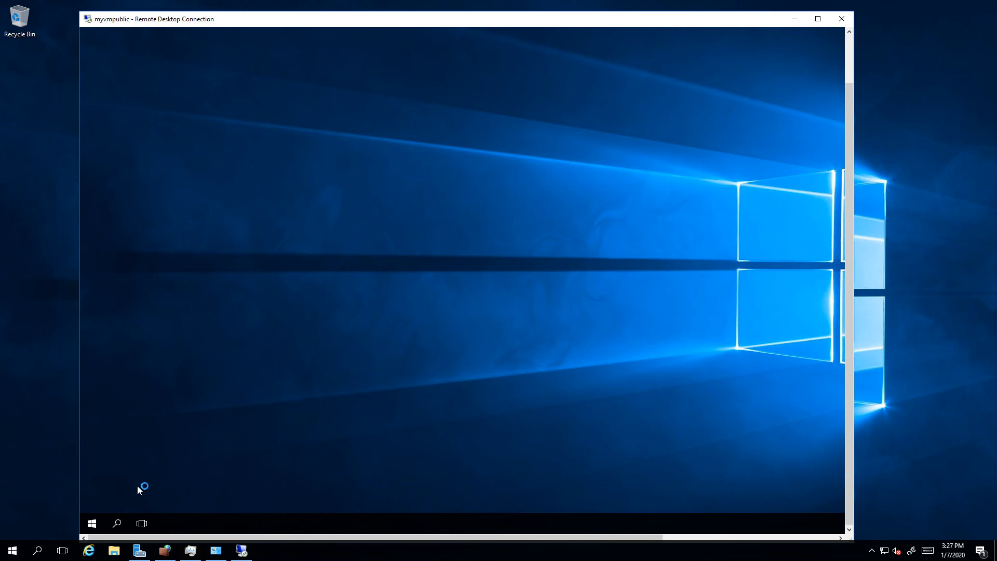
left_click(93, 522)
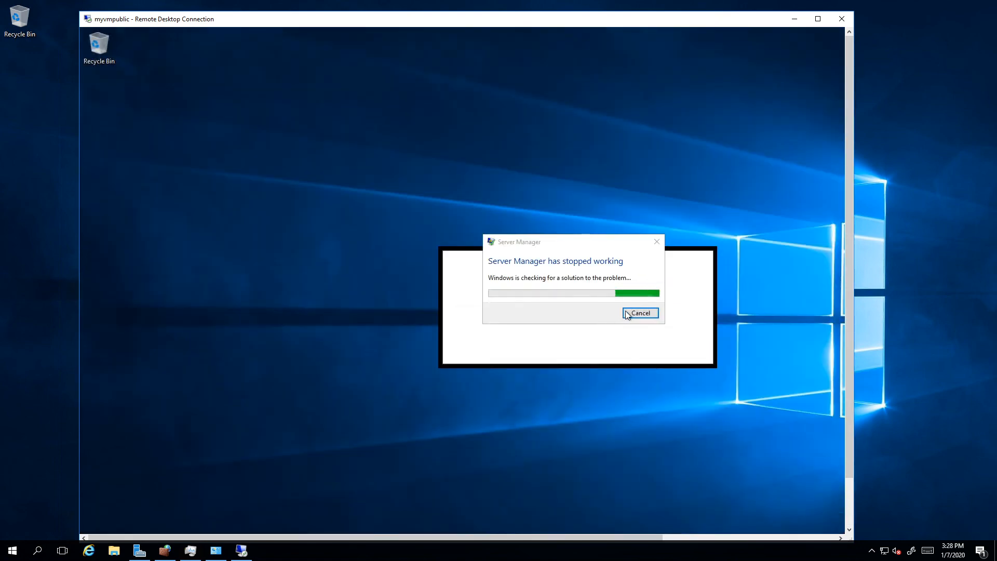
left_click(638, 313)
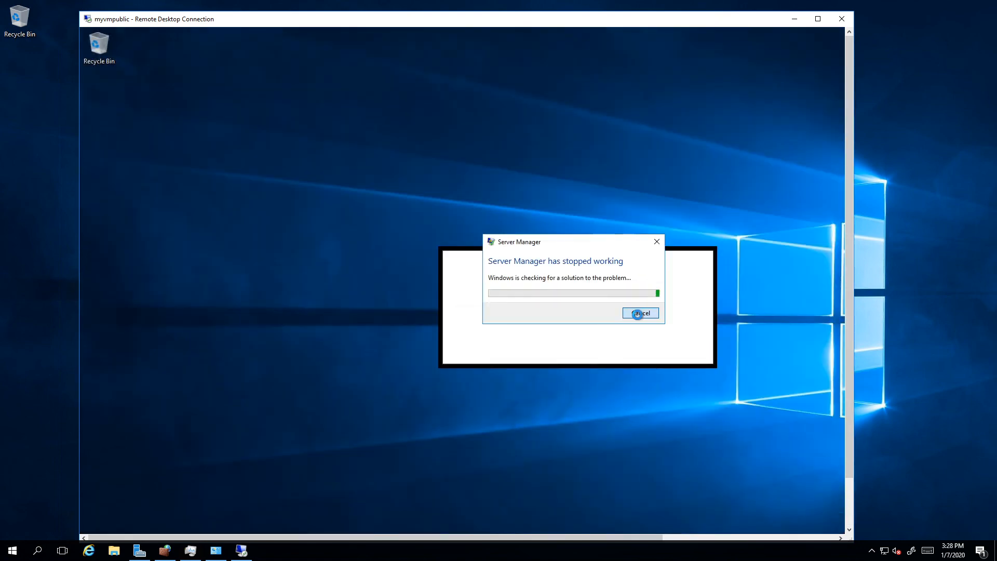
Step: Close the myvmpublic remote session and confirm the disconnection
left_click(849, 508)
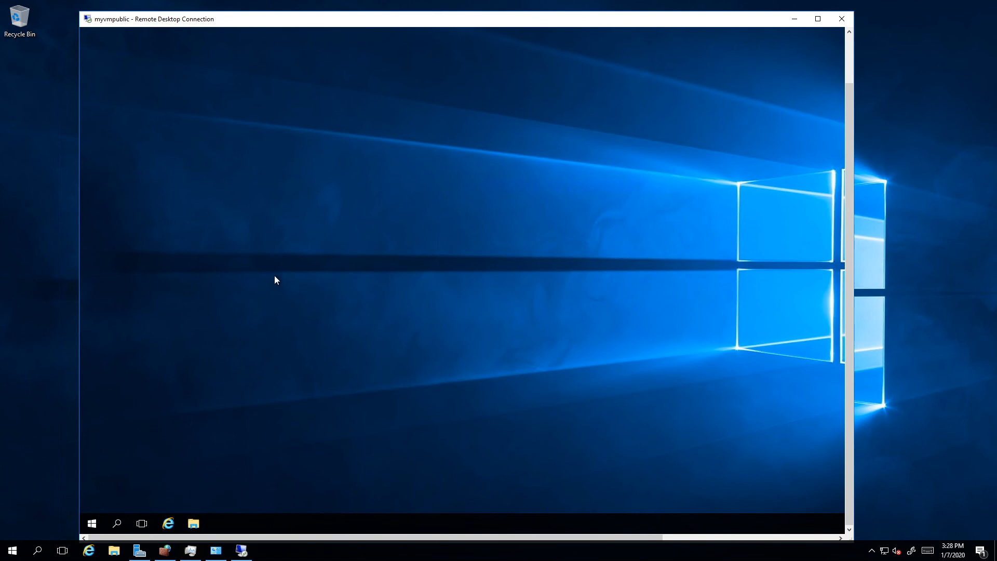
left_click(850, 62)
left_click_drag(851, 70, 824, 311)
left_click(848, 62)
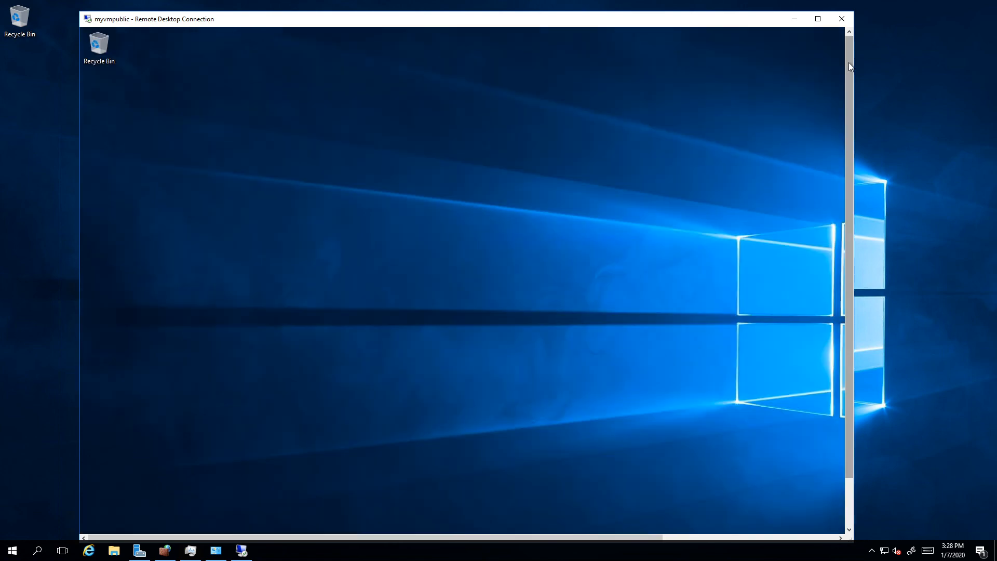
left_click_drag(849, 63, 844, 301)
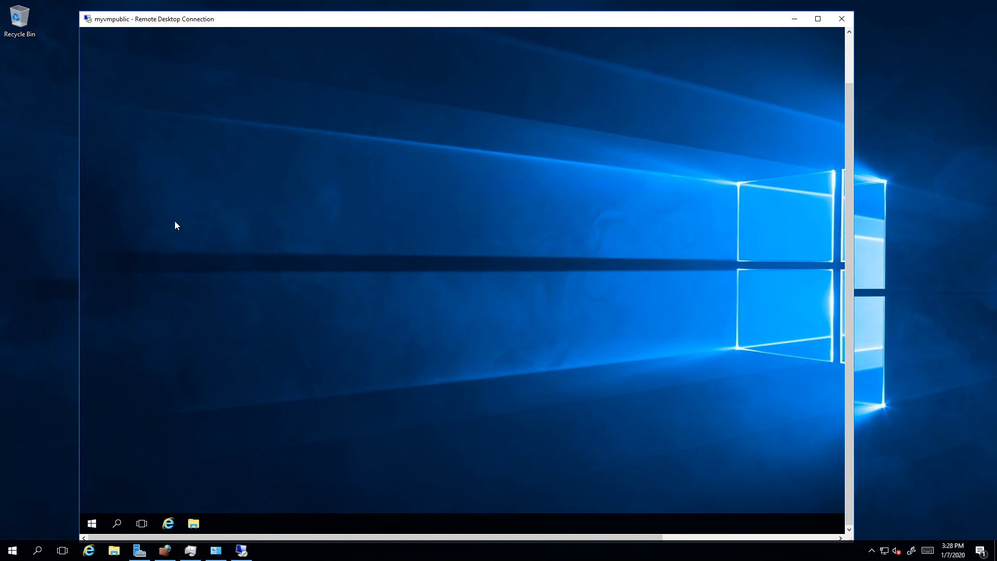
left_click(848, 66)
left_click_drag(848, 67, 821, 331)
left_click(842, 20)
left_click(489, 296)
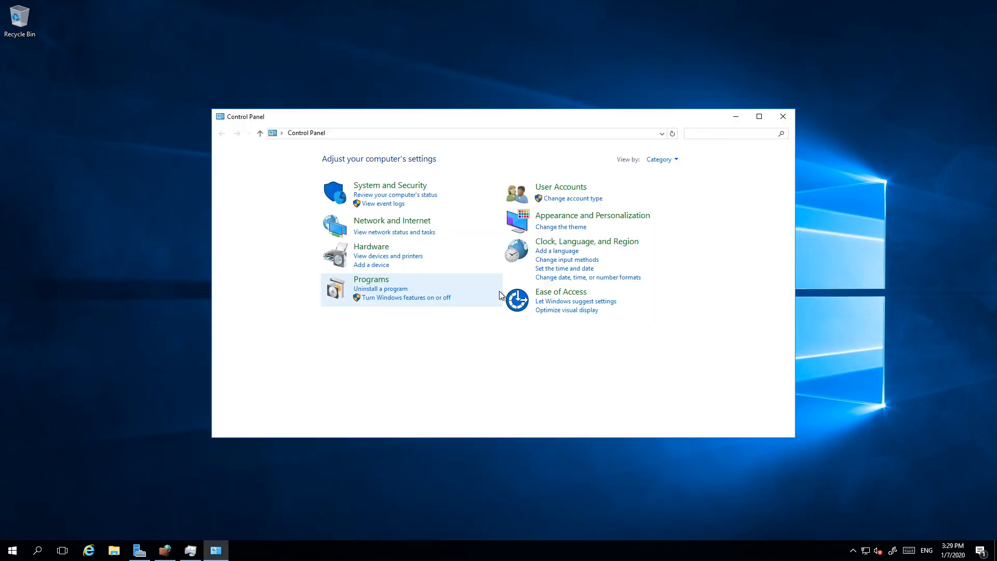
Step: Launch Remote Desktop Connection again by running mstsc and start the connection to myvmpublic
right_click(13, 550)
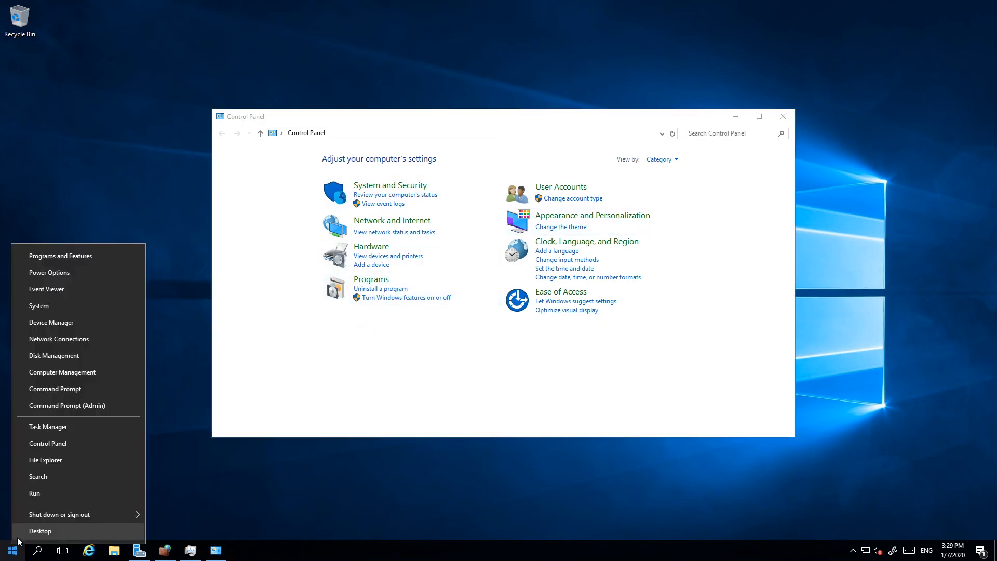
left_click(35, 493)
type("mstsc")
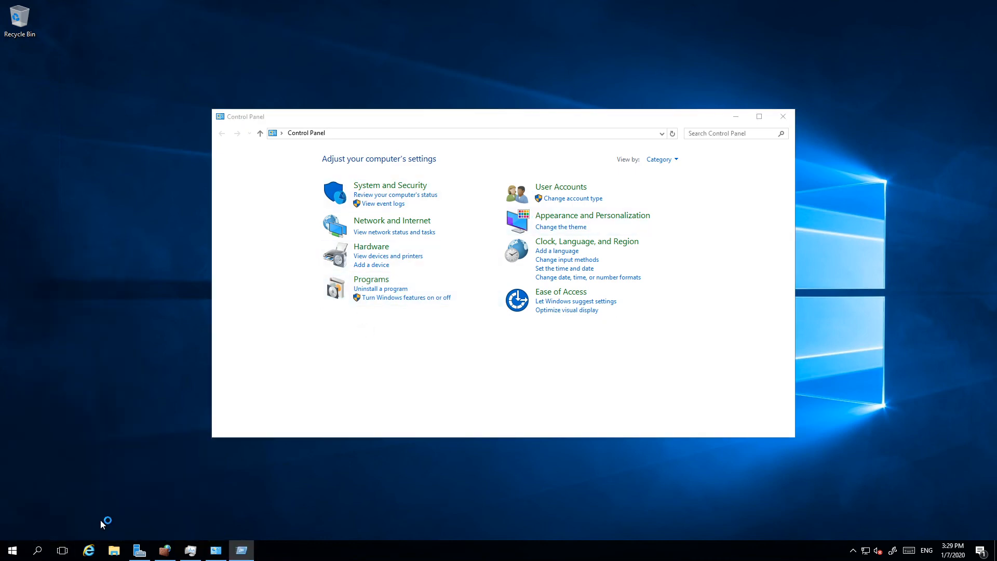
left_click(101, 518)
left_click(531, 223)
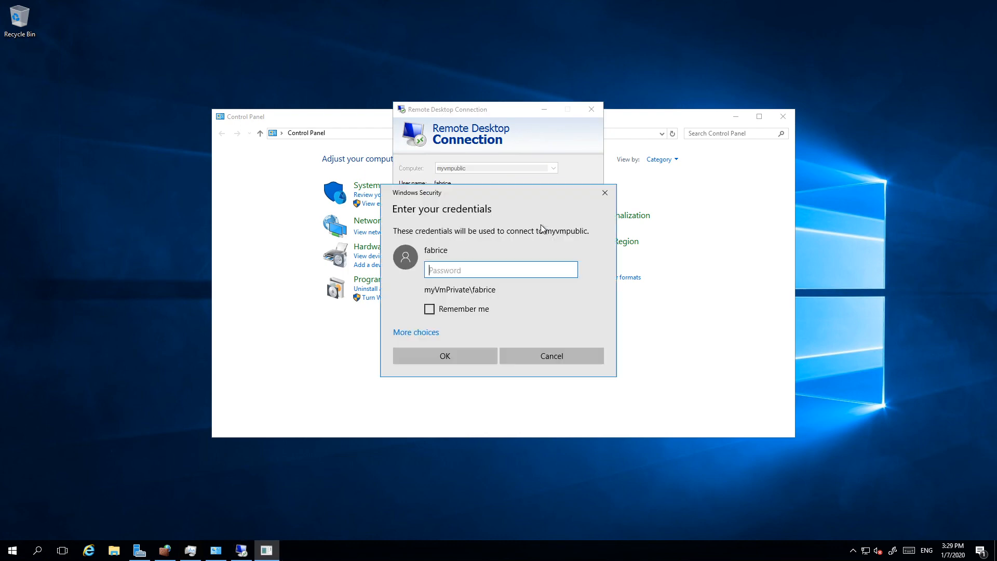
Step: Enter the account password for myvmpublic and connect despite the certificate warning
type("•••••••••")
key("BackSpace")
key("BackSpace")
key("BackSpace")
key("BackSpace")
key("BackSpace")
key("BackSpace")
key("BackSpace")
key("BackSpace")
key("BackSpace")
type("••••••••••••••")
key("Return")
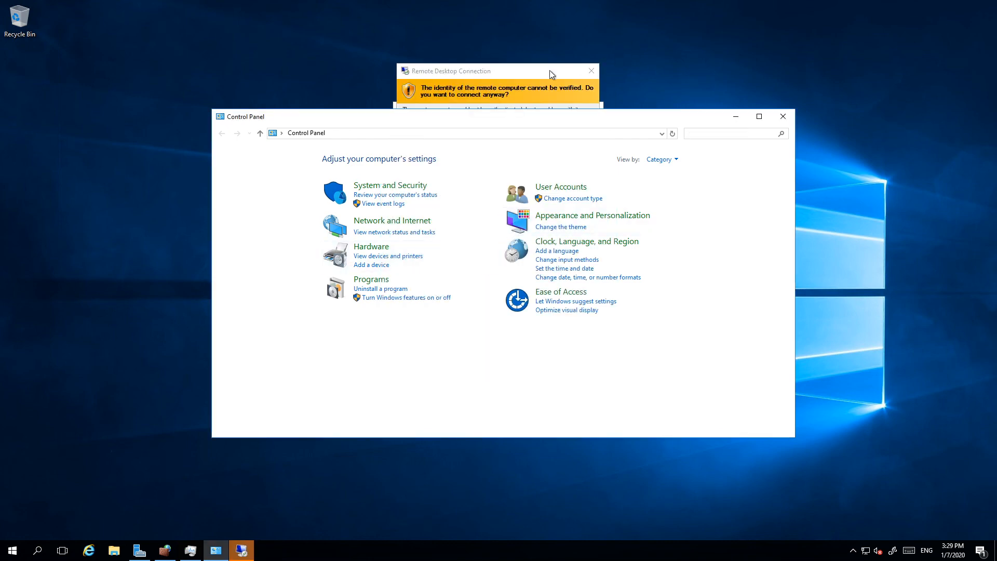
left_click(530, 258)
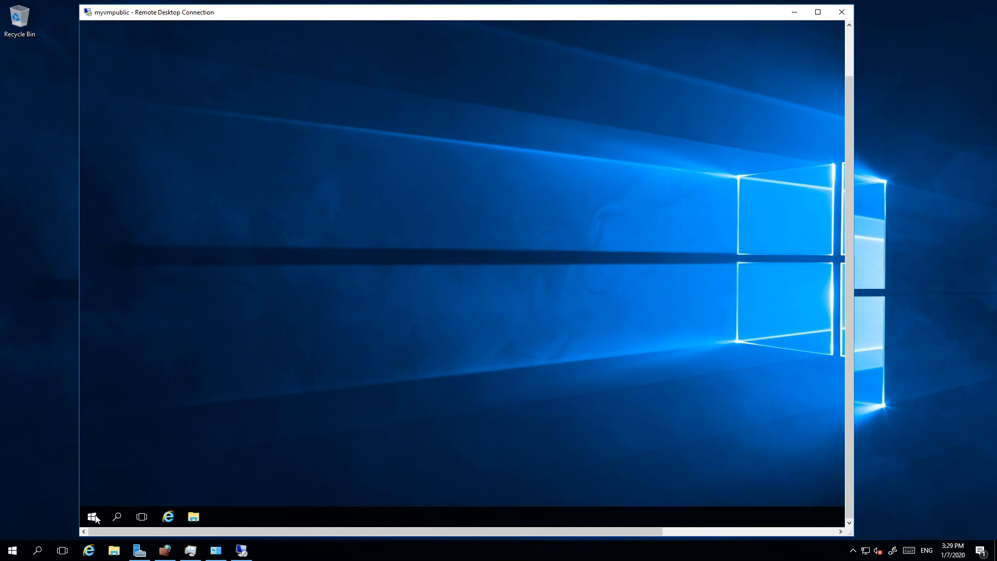
left_click_drag(850, 111, 802, 260)
left_click(849, 55)
left_click_drag(849, 54, 818, 366)
right_click(385, 140)
left_click(401, 221)
left_click(345, 509)
right_click(421, 234)
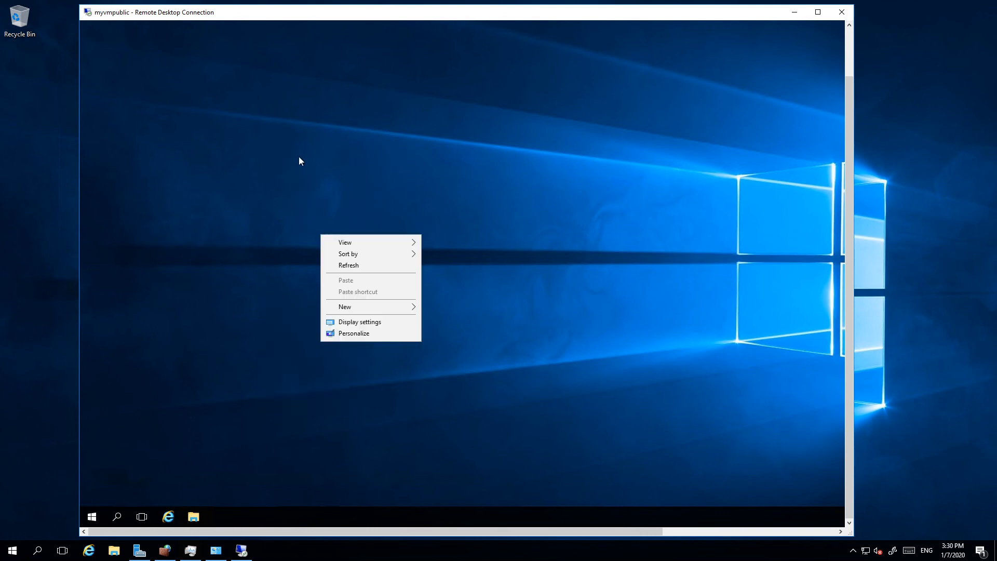
left_click(265, 244)
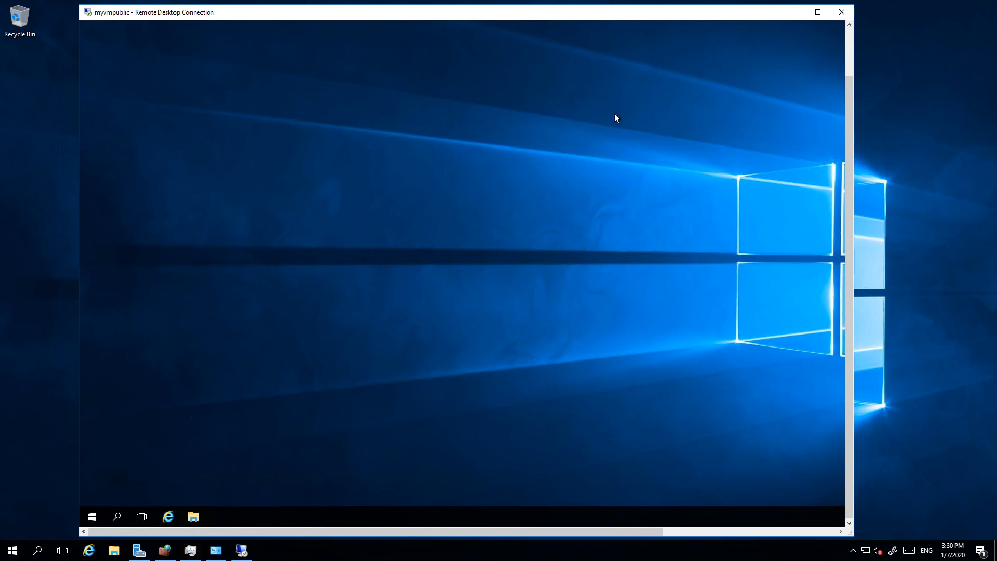
Step: Try to open Control Panel on the myvmpublic remote desktop
left_click(93, 517)
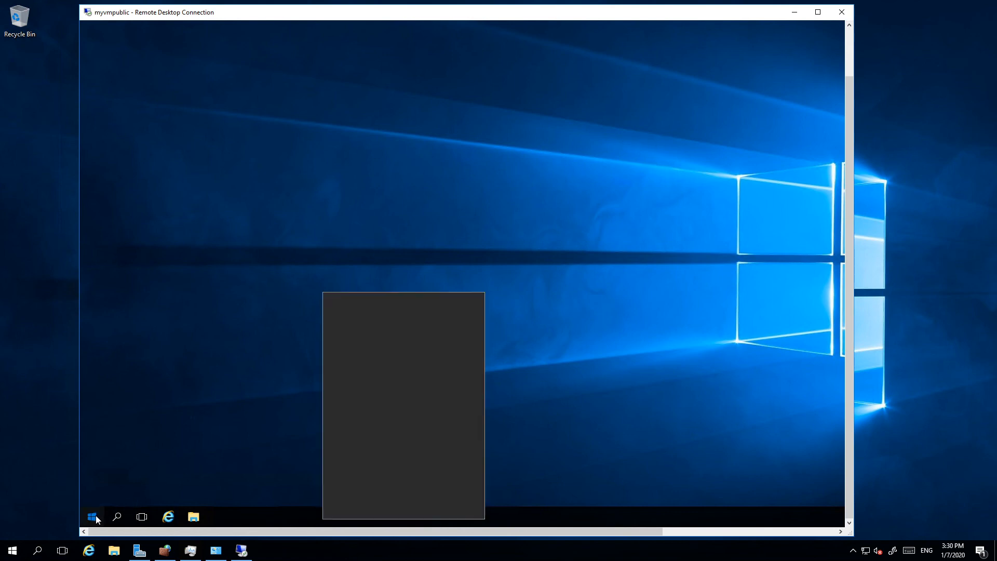
left_click(96, 518)
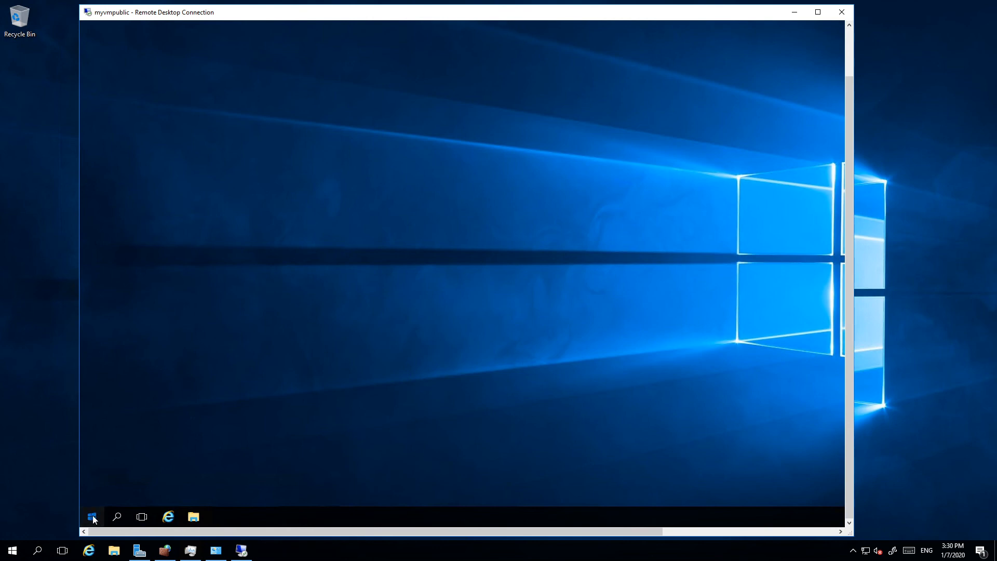
right_click(96, 518)
left_click(98, 519)
right_click(98, 517)
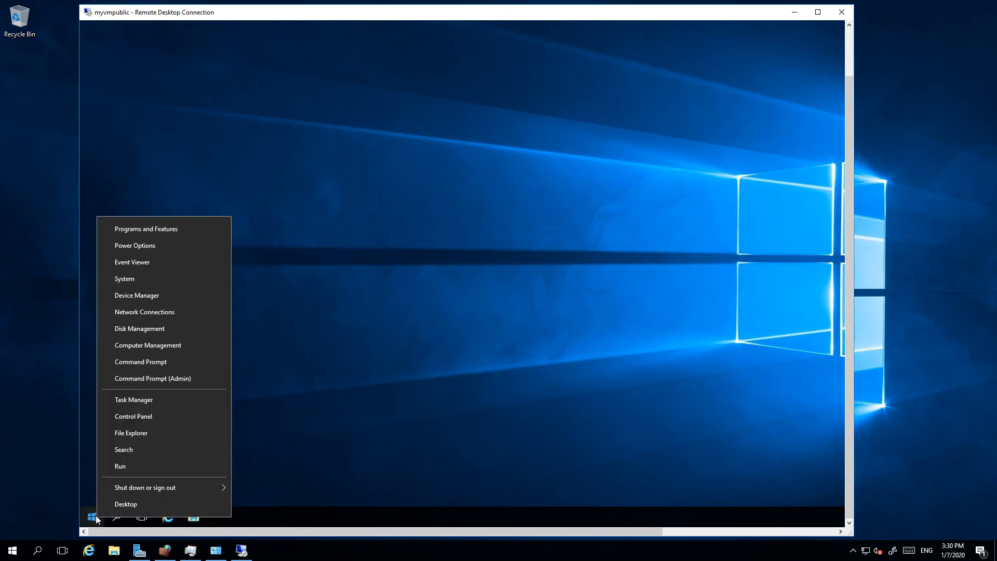
left_click(137, 418)
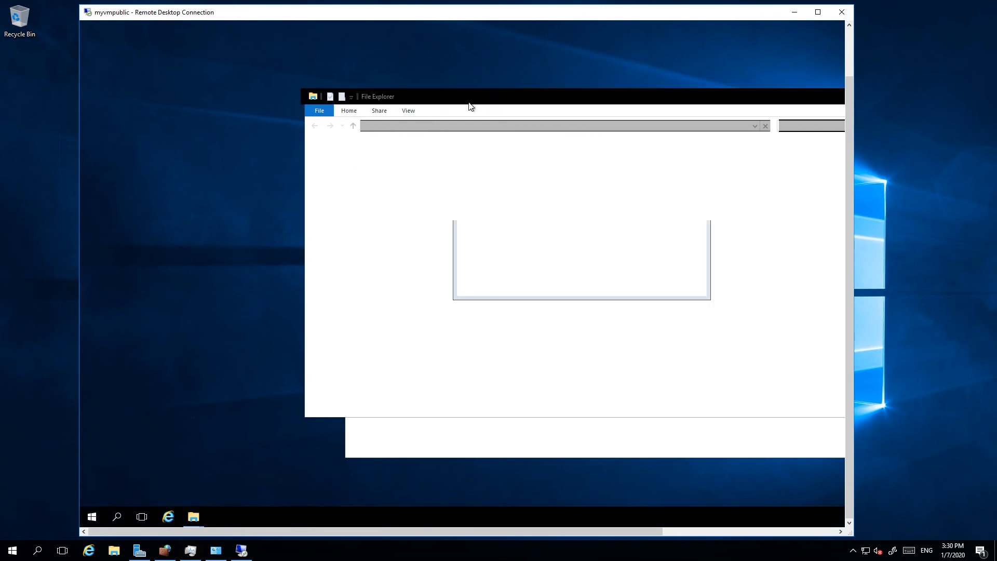
Step: Close both File Explorer windows on myvmpublic and dismiss the Control Panel error
left_click(707, 90)
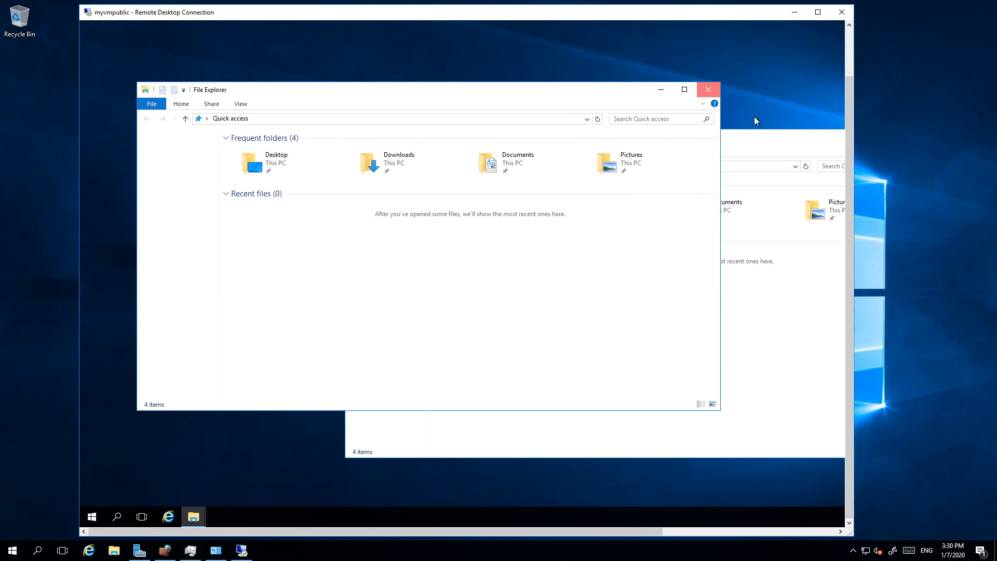
left_click_drag(761, 138, 506, 139)
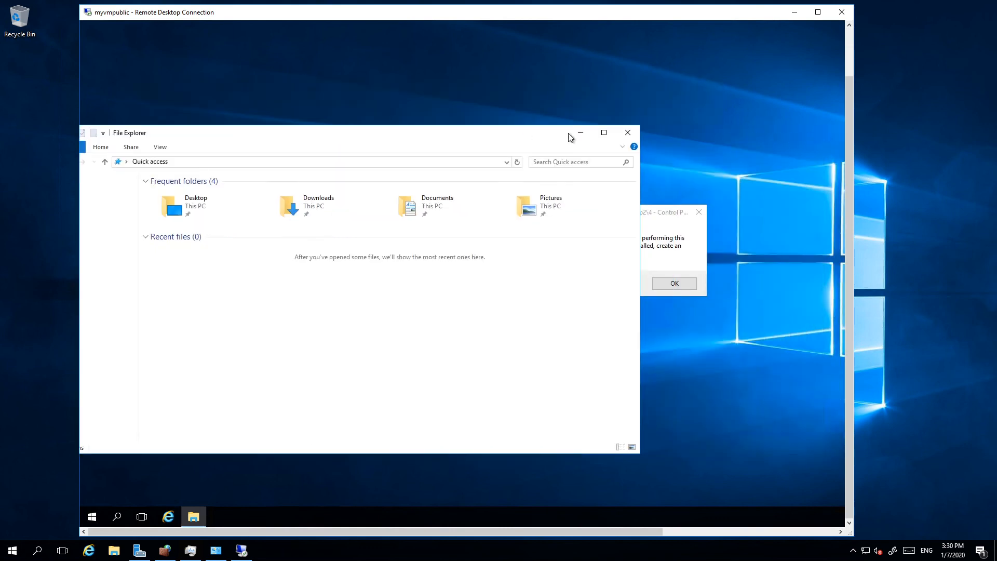
left_click(661, 136)
left_click(674, 284)
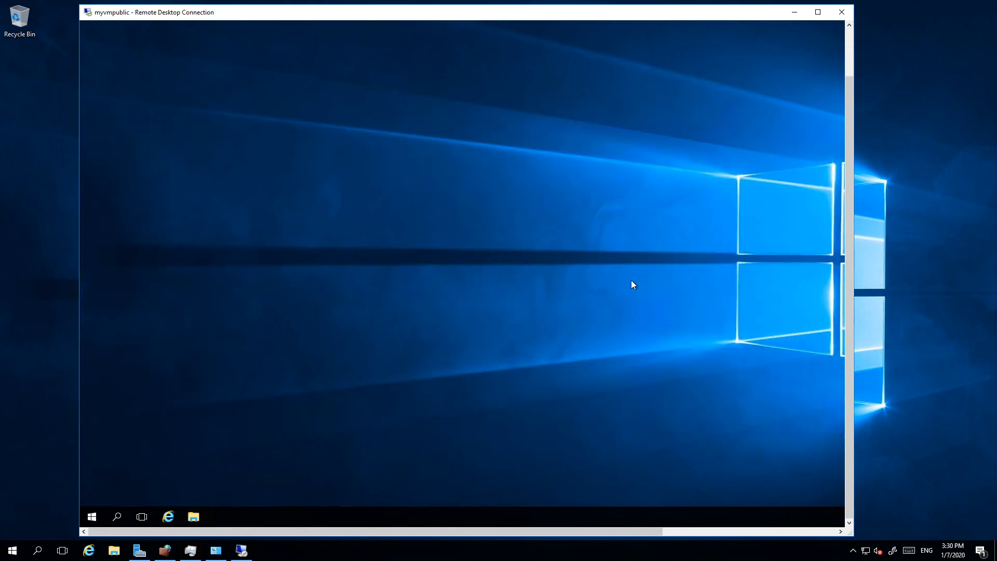
Step: Open Control Panel on myvmpublic and show its items as small icons
right_click(93, 520)
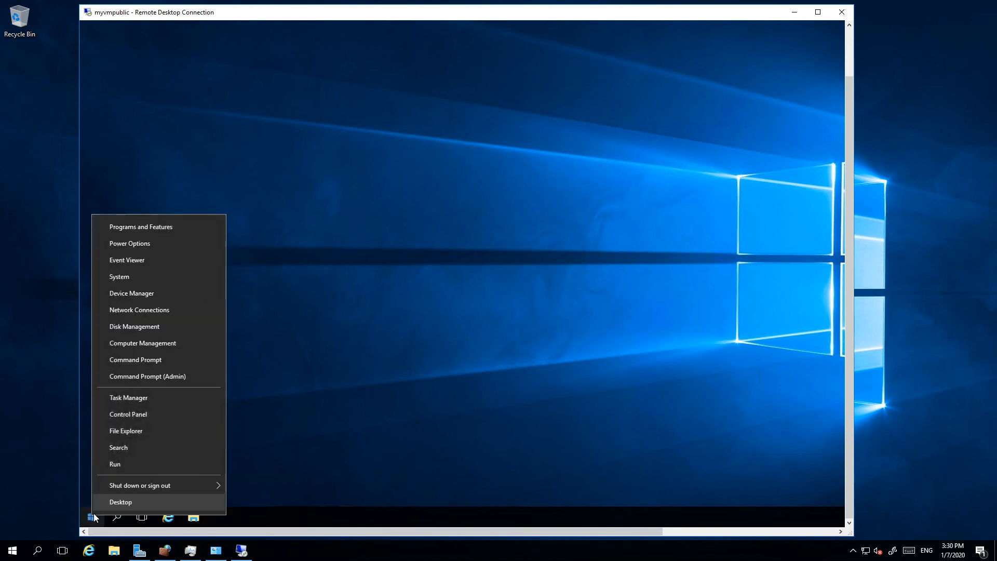
left_click(93, 521)
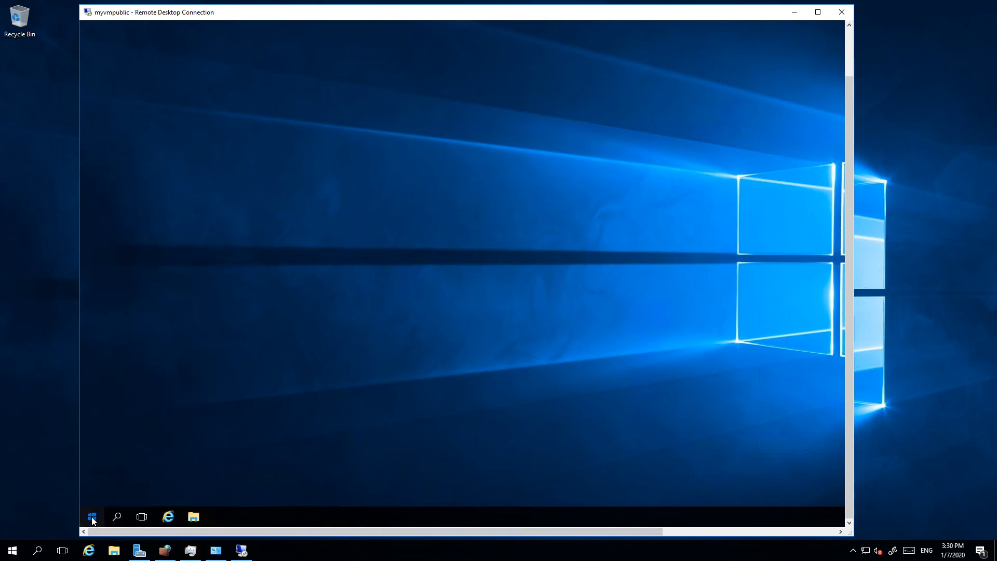
right_click(93, 520)
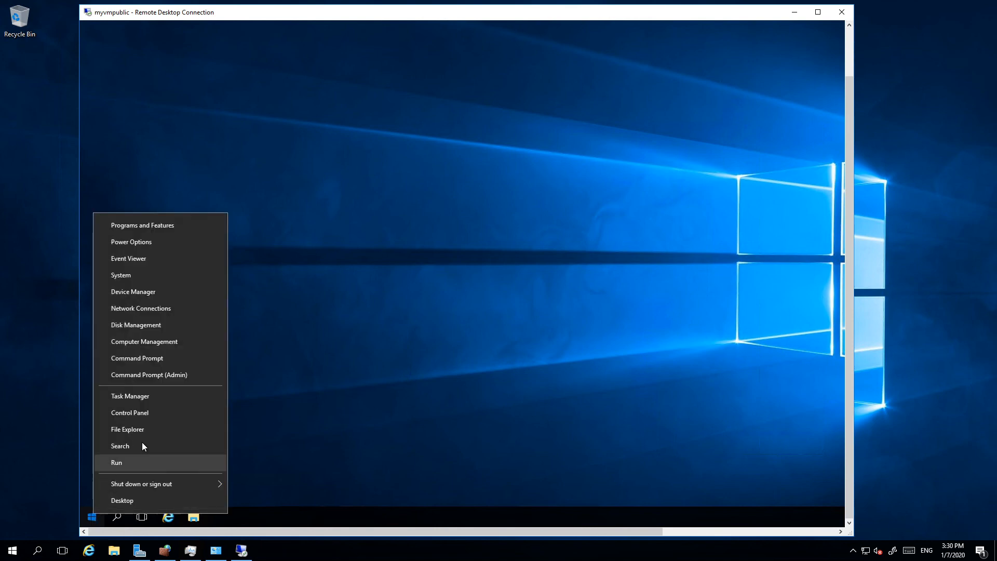
left_click(141, 412)
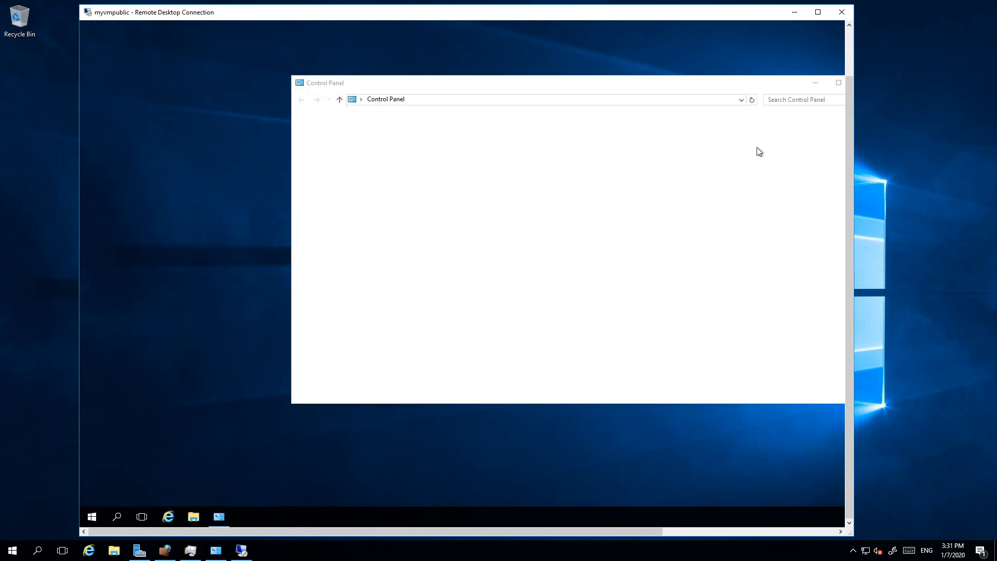
left_click(757, 125)
left_click(759, 165)
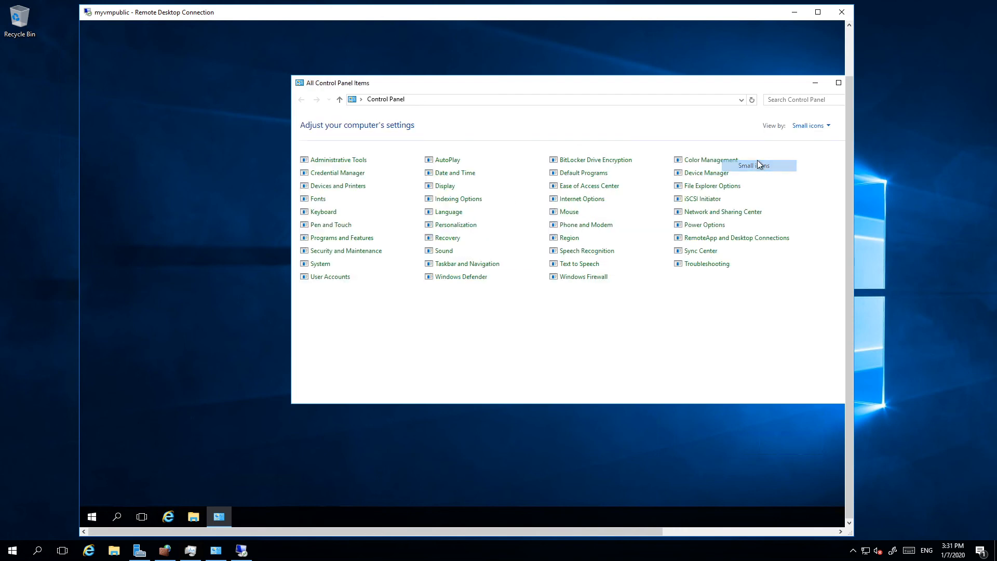
Step: Turn off Windows Firewall on myvmpublic for both private and public networks, and apply the settings
left_click(577, 280)
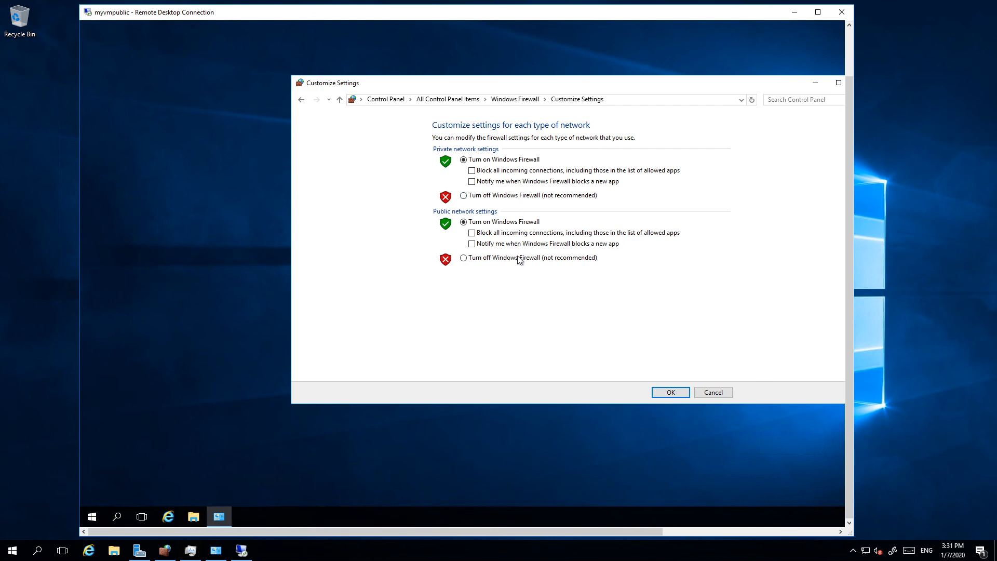
left_click(519, 258)
left_click(523, 196)
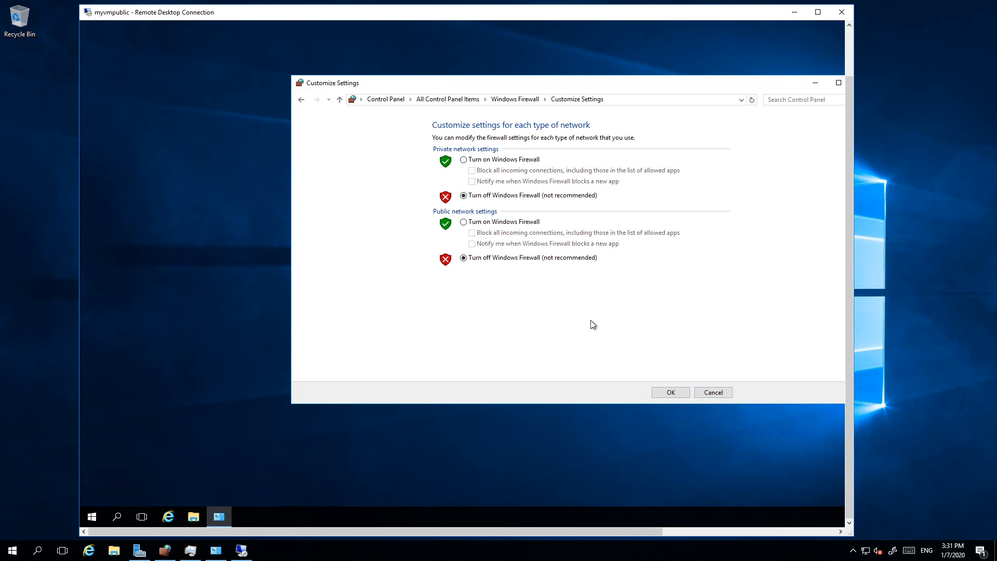
left_click(671, 392)
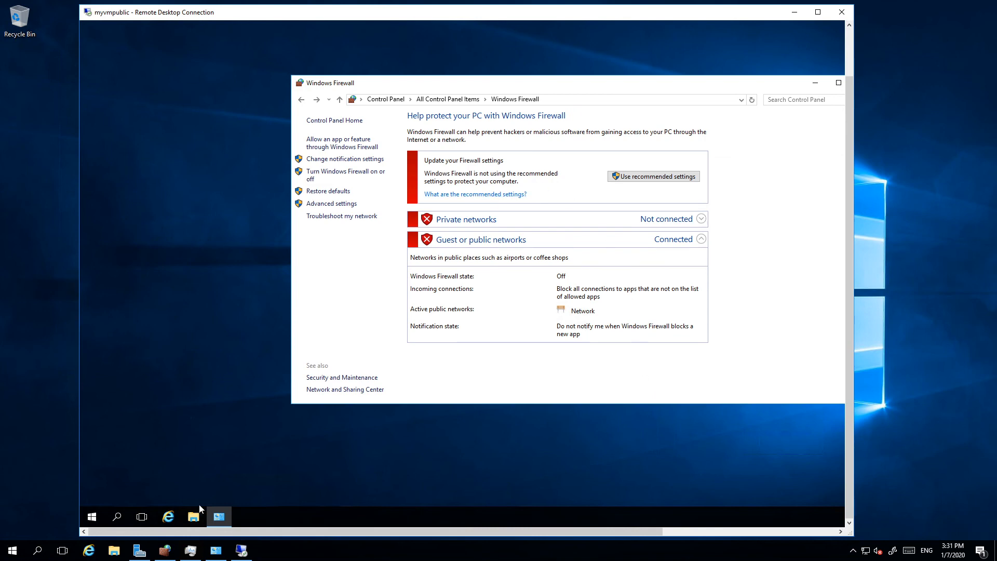
Step: Open a Command Prompt on the myvmpublic remote desktop and bring its whole window into view
right_click(93, 518)
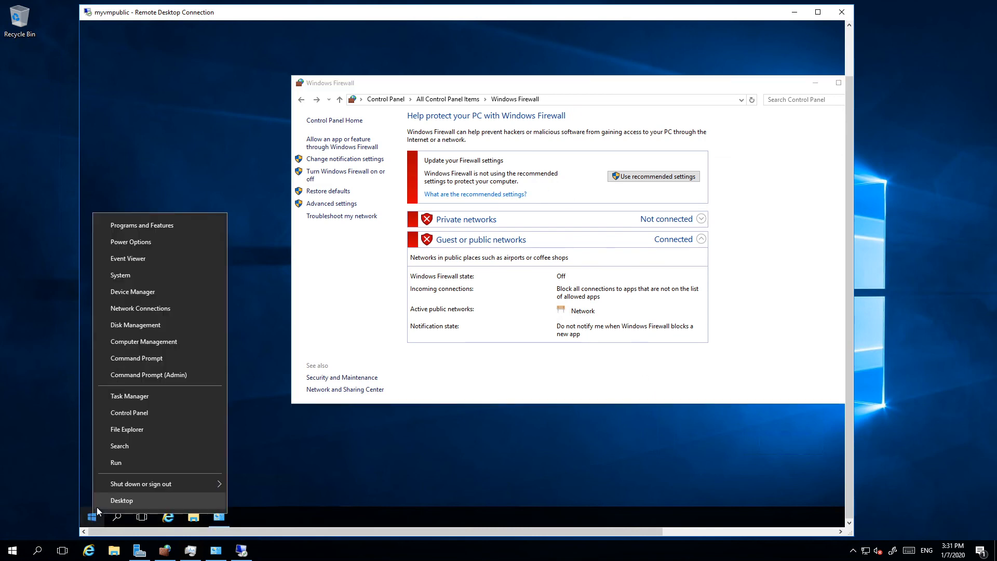
left_click(136, 358)
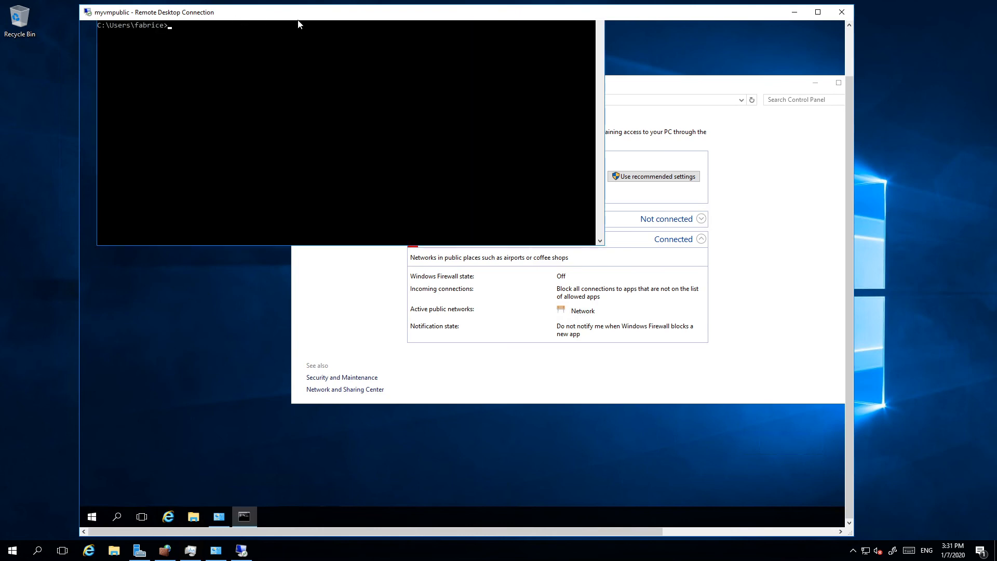
left_click_drag(850, 85, 849, 39)
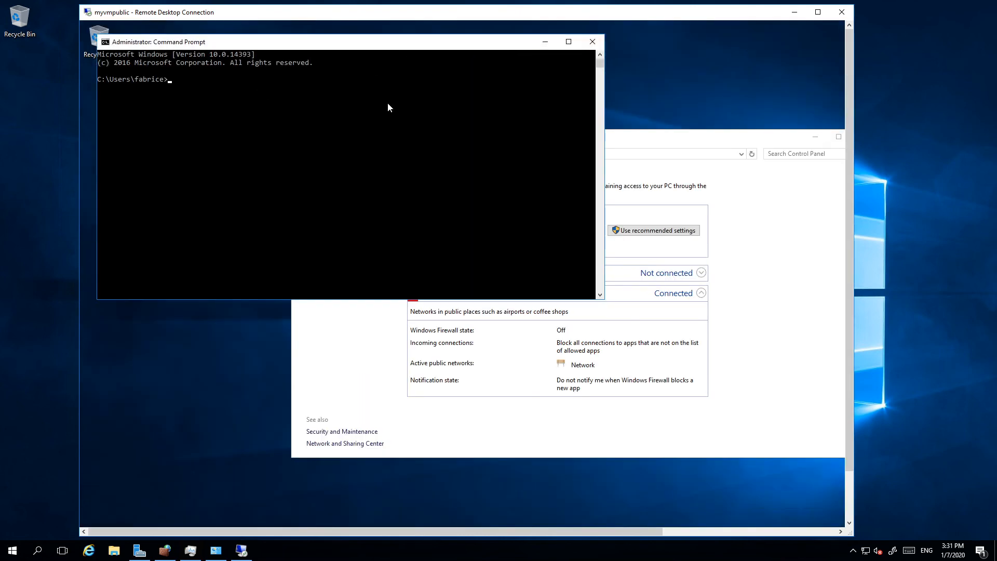
Step: Try to trace the route from myvmpublic to myprivatevm with tracert
type("tracert myprivatevm")
key("Return")
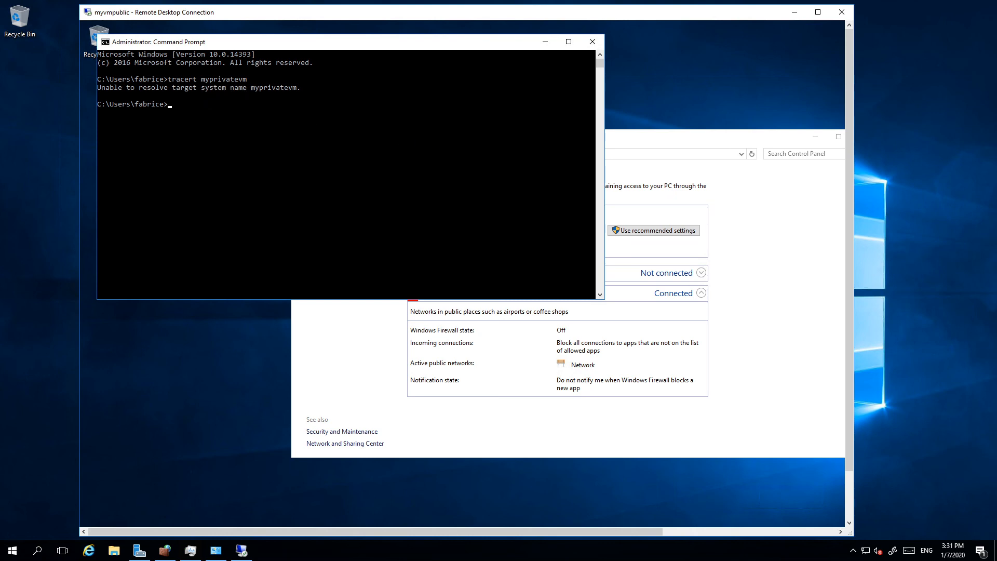
Step: Try to ping myprivatevm from the Command Prompt on myvmpublic
left_click(373, 203)
type("ping myprivatevm")
key("Return")
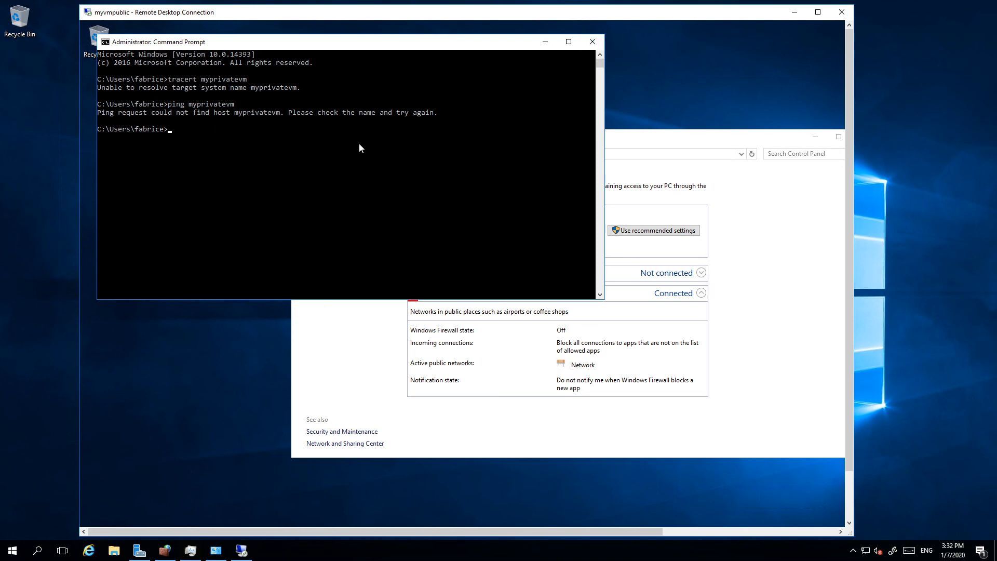
Step: Check myvmpublic's IP configuration and host name with ipconfig and hostname, and move its Command Prompt window aside
type("ipconfig")
key("Return")
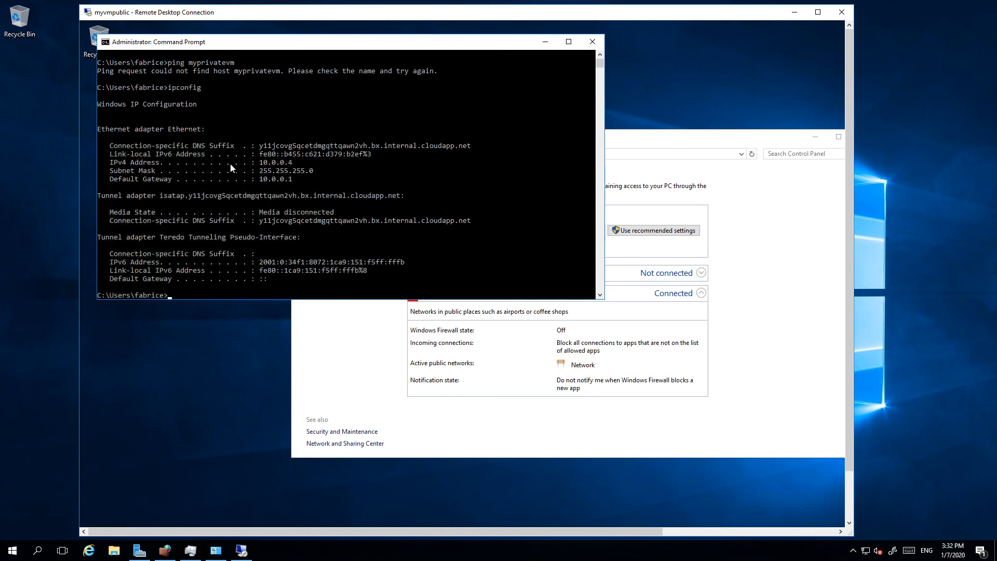
type("hostname")
key("Return")
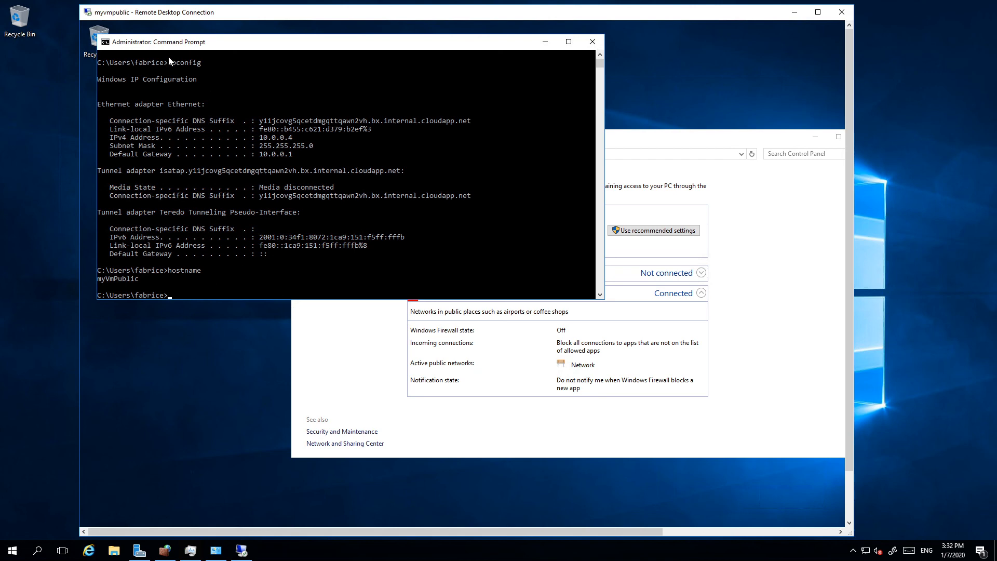
left_click_drag(159, 44, 348, 73)
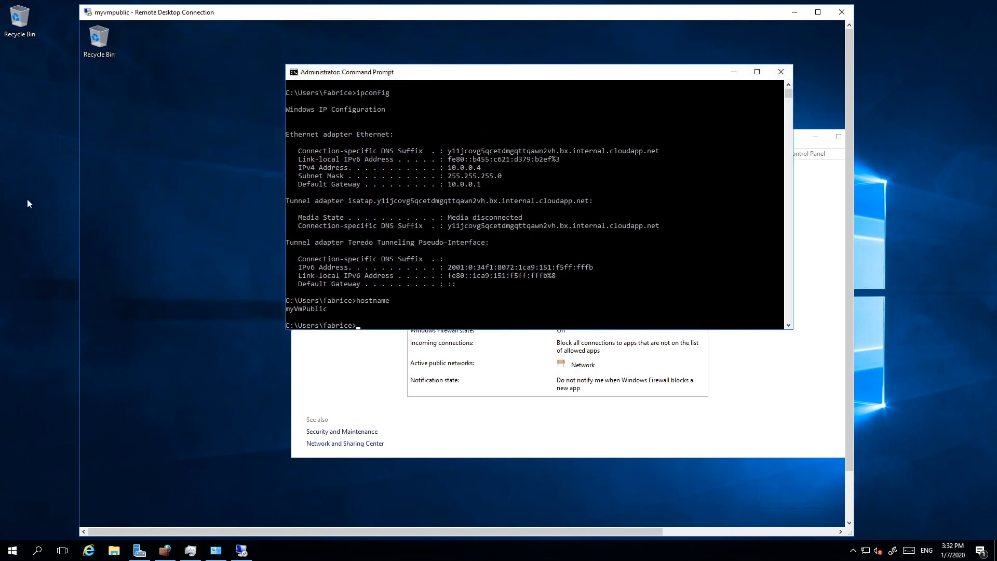
Step: Open a Command Prompt on the local machine outside the remote session and check its name with hostname
right_click(12, 550)
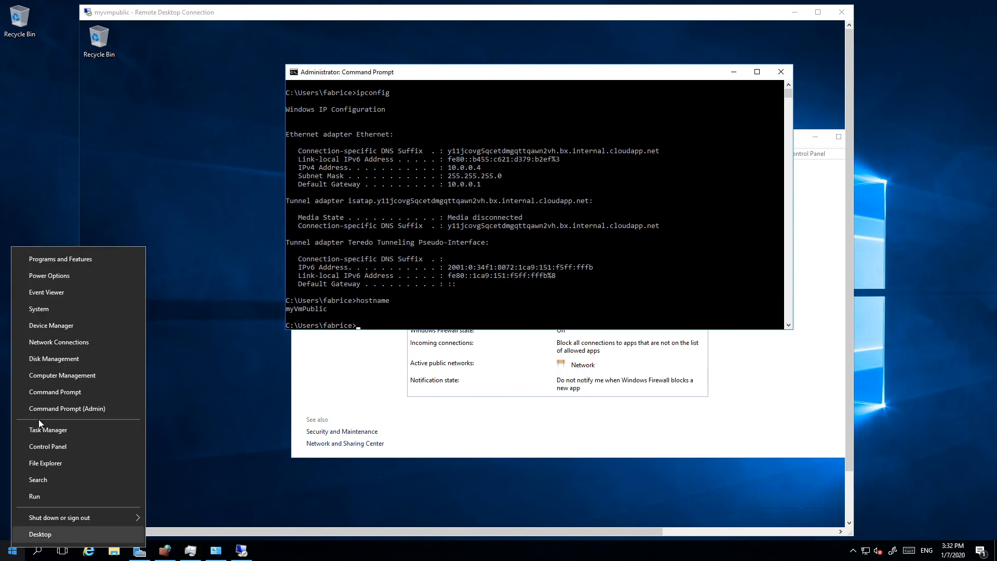
left_click(75, 390)
type("hostname")
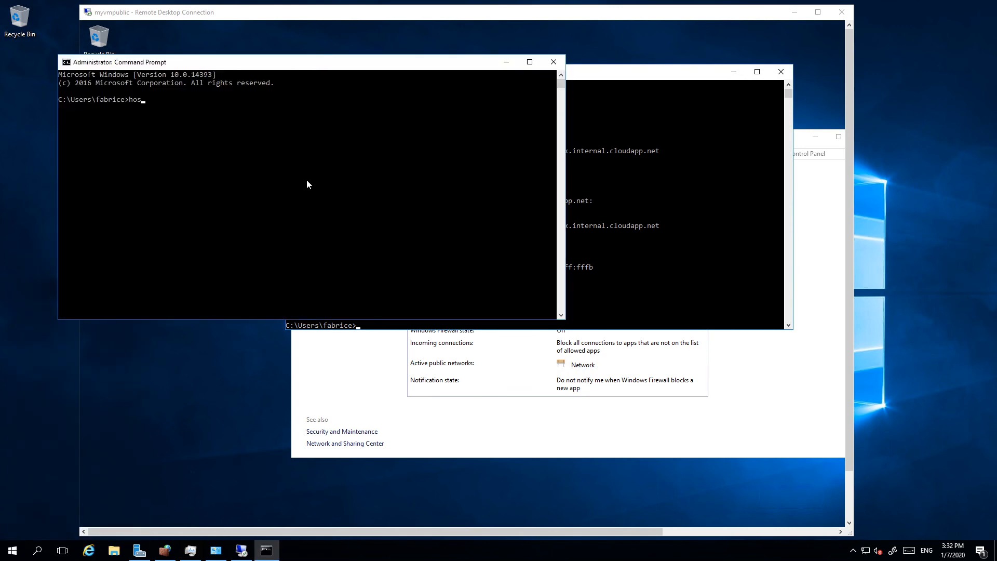
key("Return")
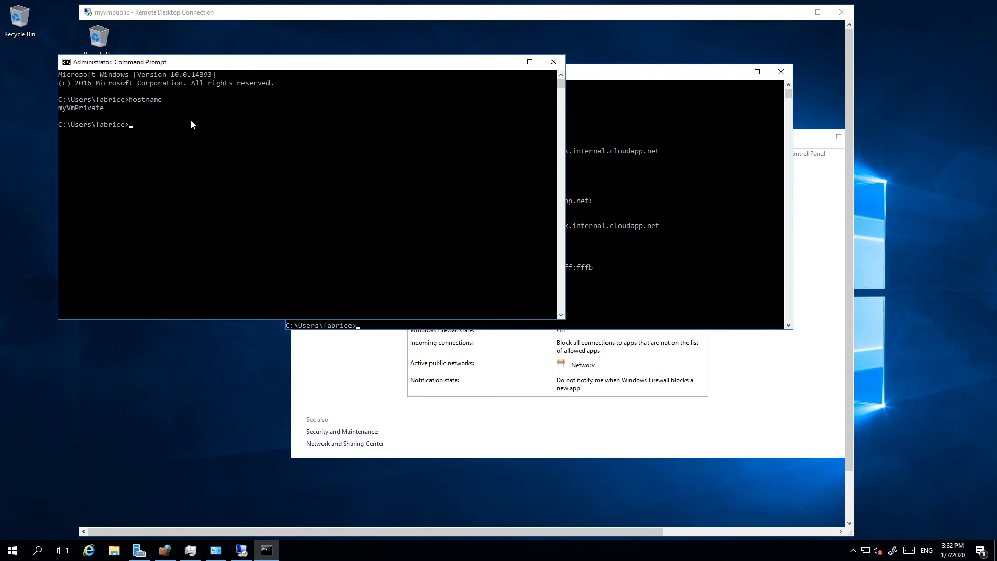
left_click_drag(442, 77, 458, 119)
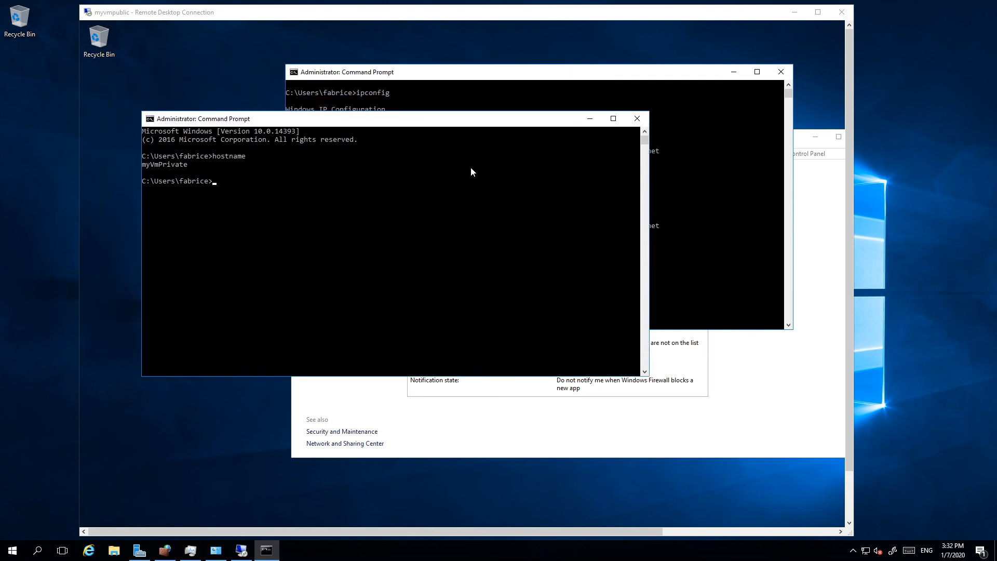
Step: Ping myvmpublic from the local Command Prompt on myVmPrivate
type("ping ")
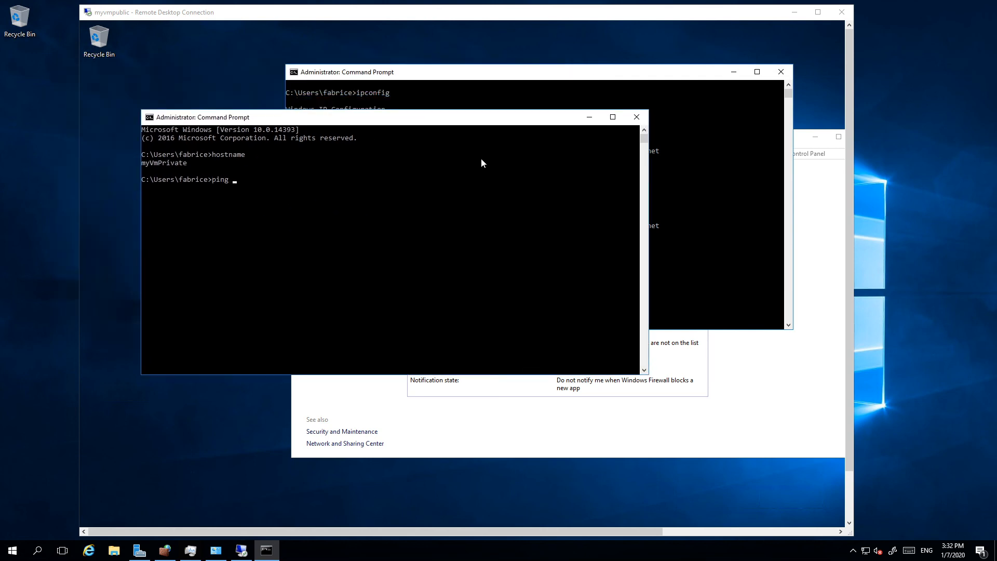
type("myvmpublic")
key("Return")
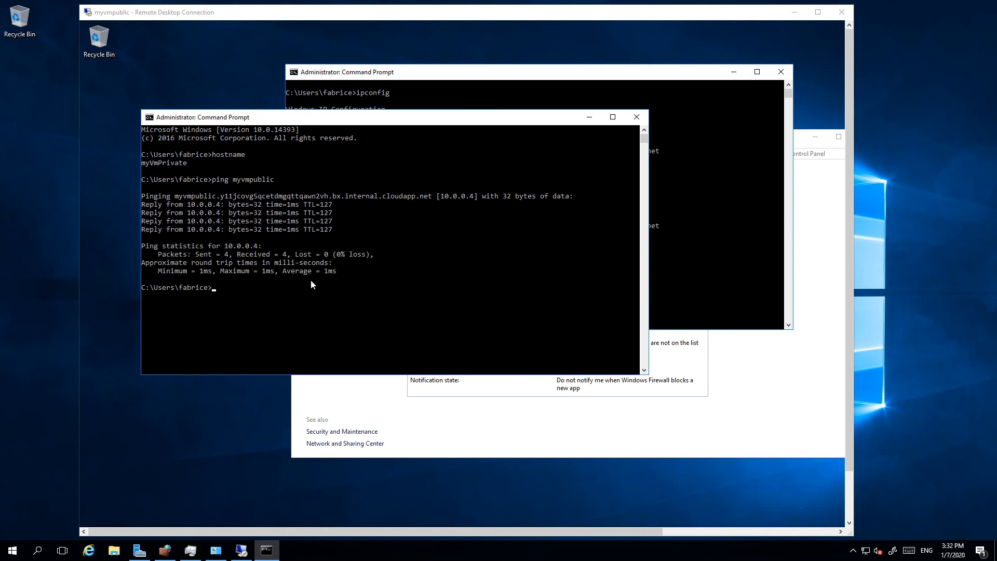
Step: Trace the route from myVmPrivate to myvmpublic with tracert, and move the window to uncover myvmpublic's IP configuration
type("tracert myvmpublic")
key("Return")
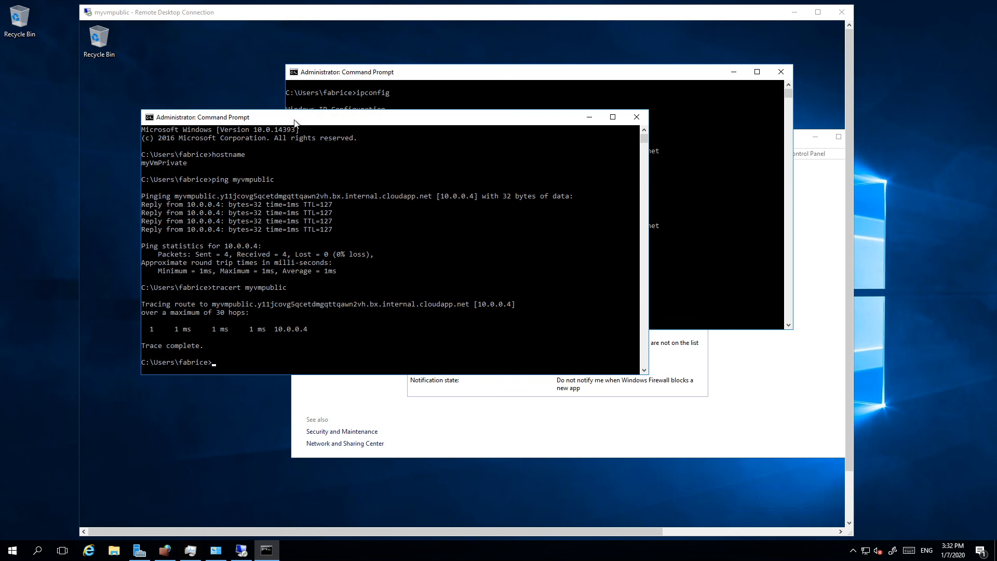
left_click_drag(322, 117, 372, 230)
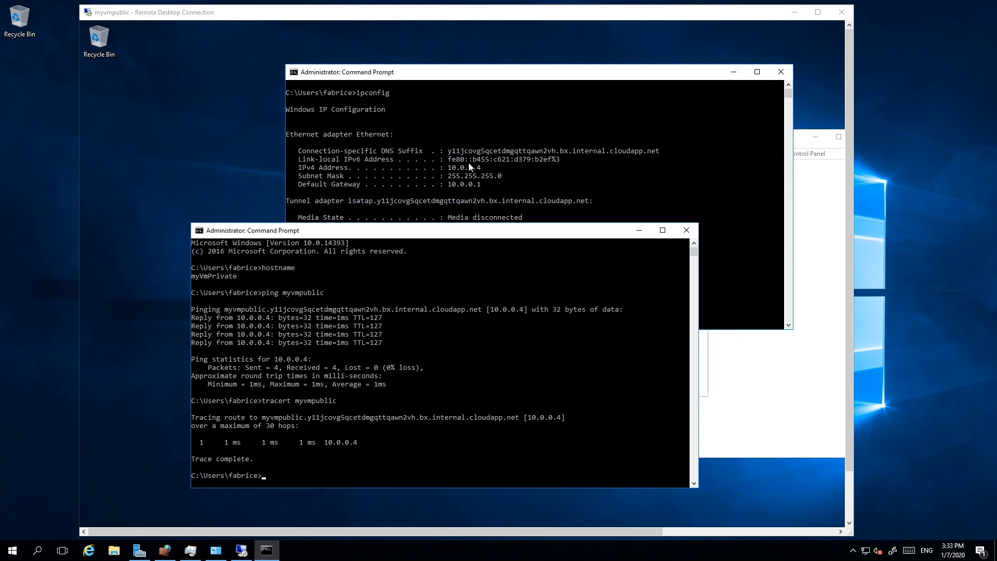
Step: Retry the ping to myprivatevm from myvmpublic's Command Prompt and close that prompt
left_click(470, 166)
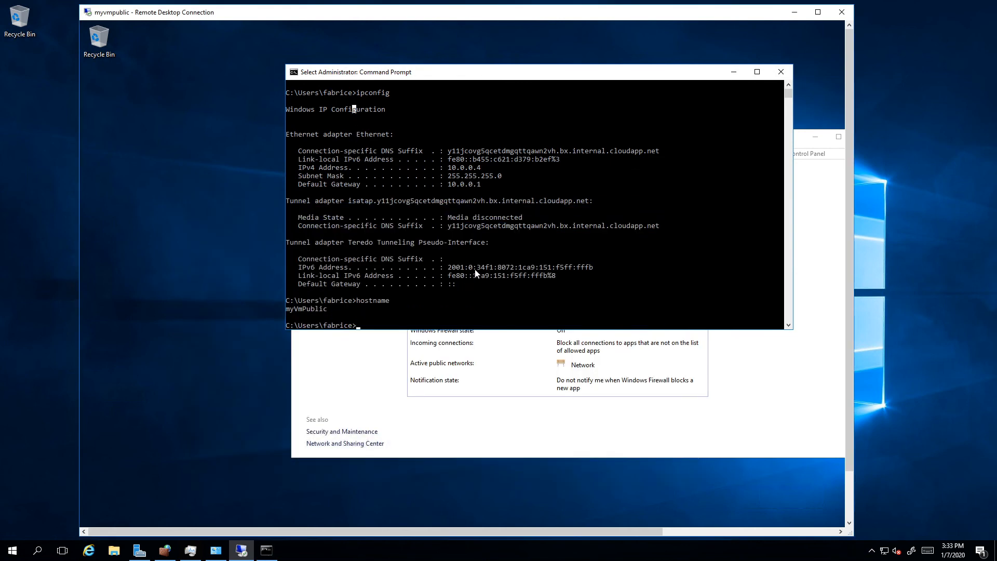
type("ipconfig")
key("Up")
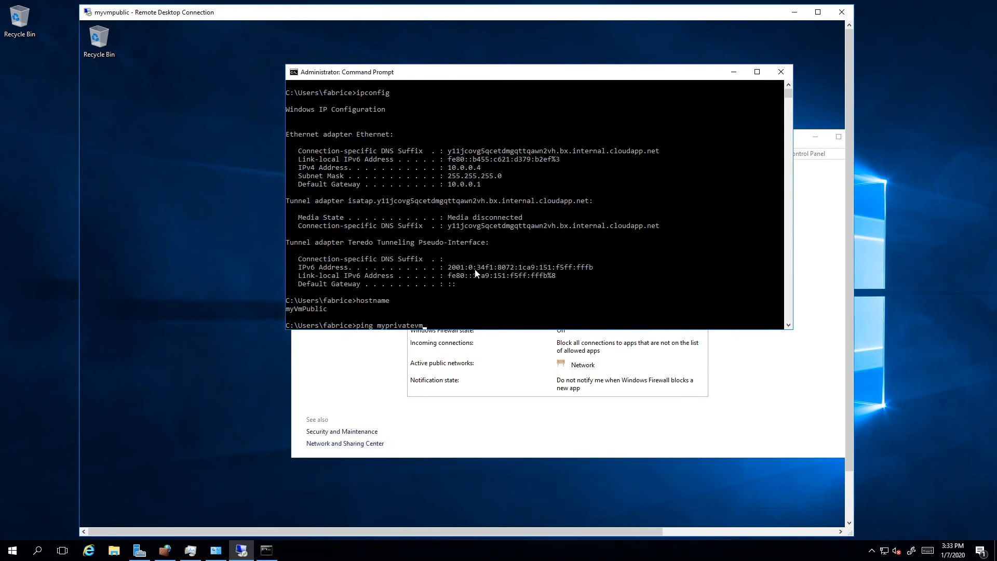
key("Return")
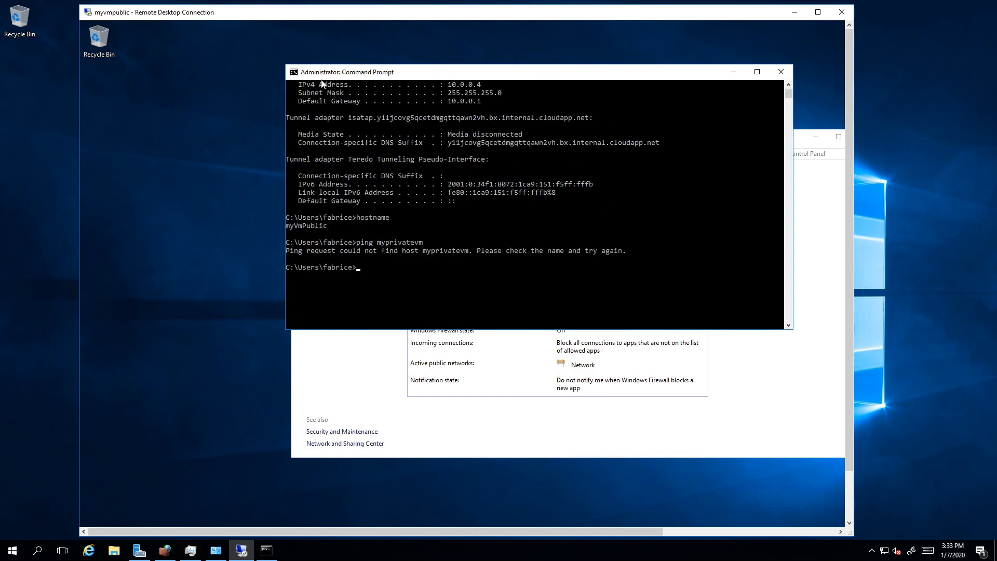
double_click(292, 73)
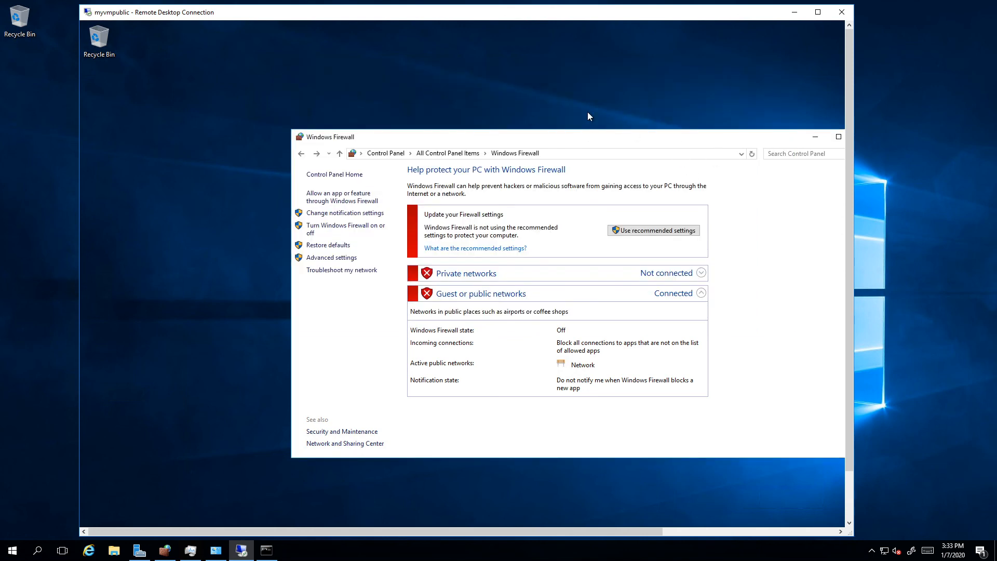